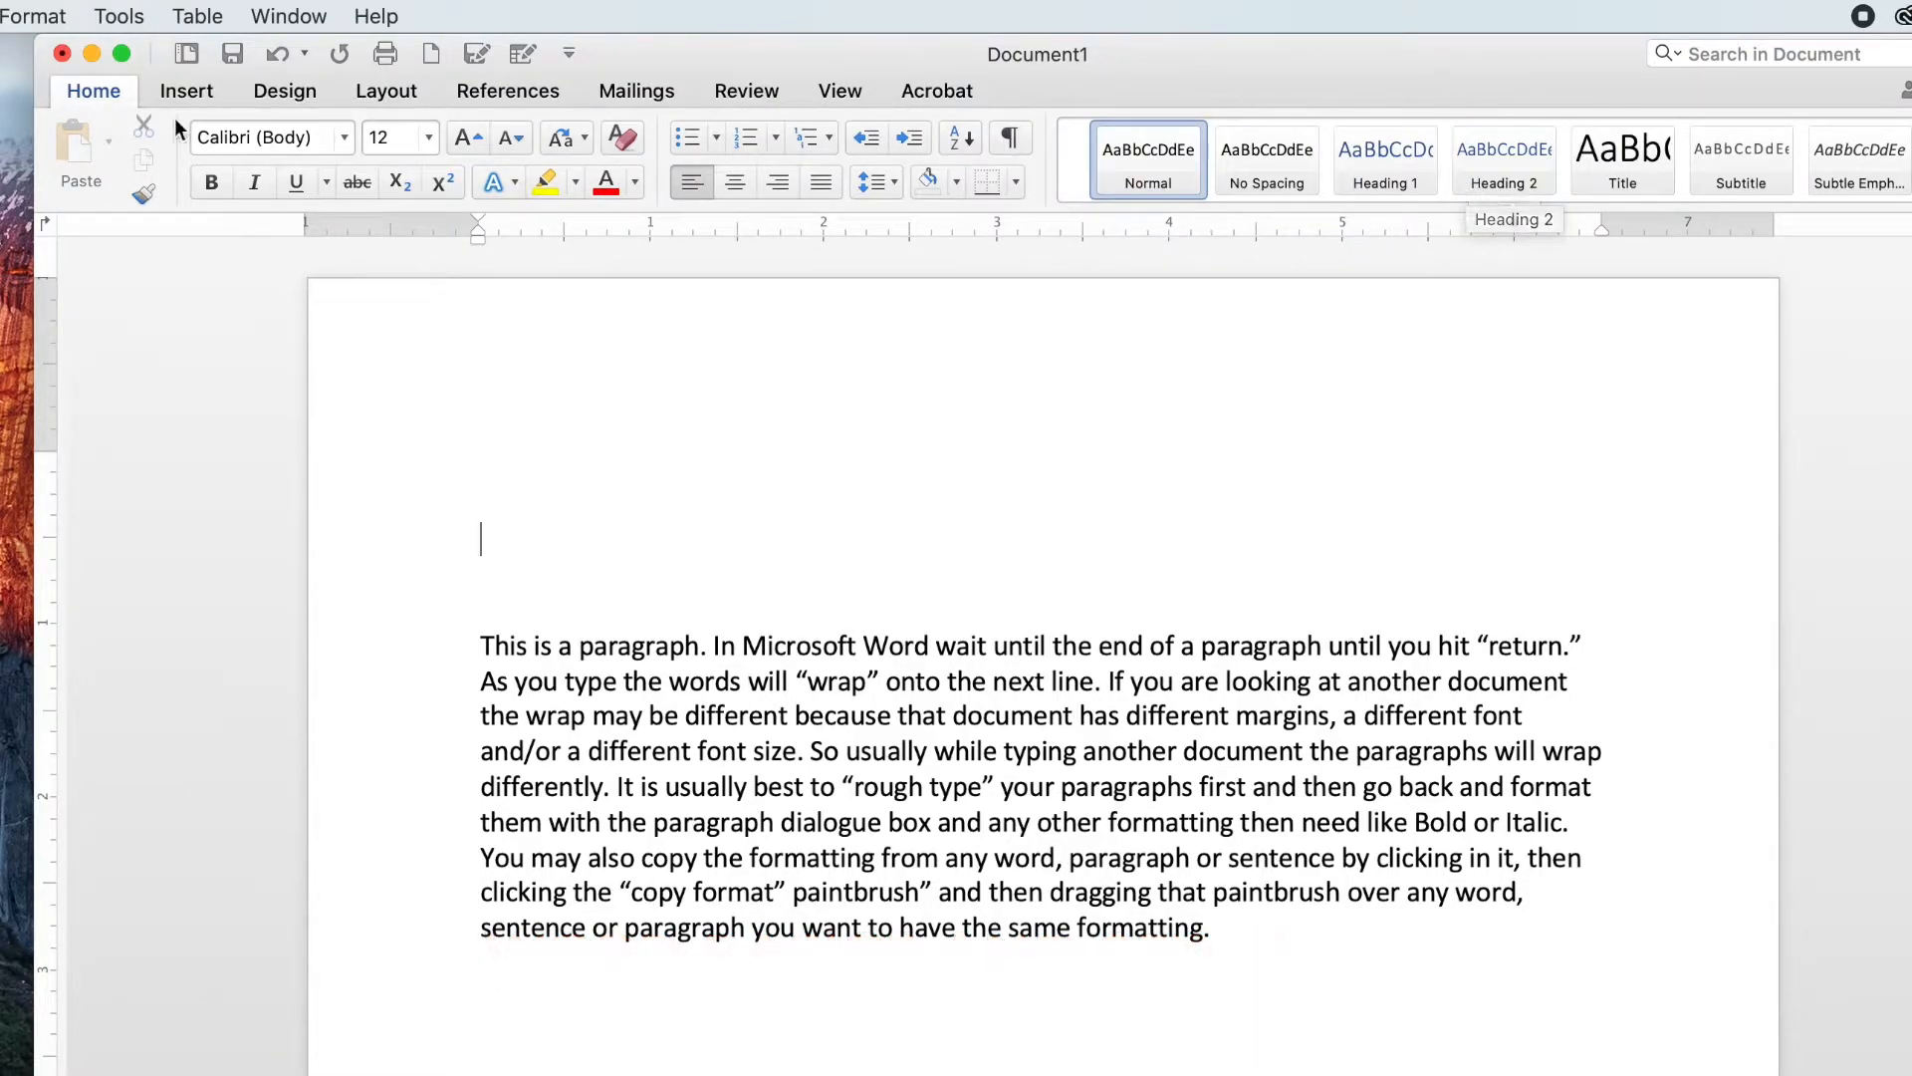
# Step: Browse through each ribbon tab of the document window, ending back on Home
pyautogui.click(99, 89)
pyautogui.click(95, 92)
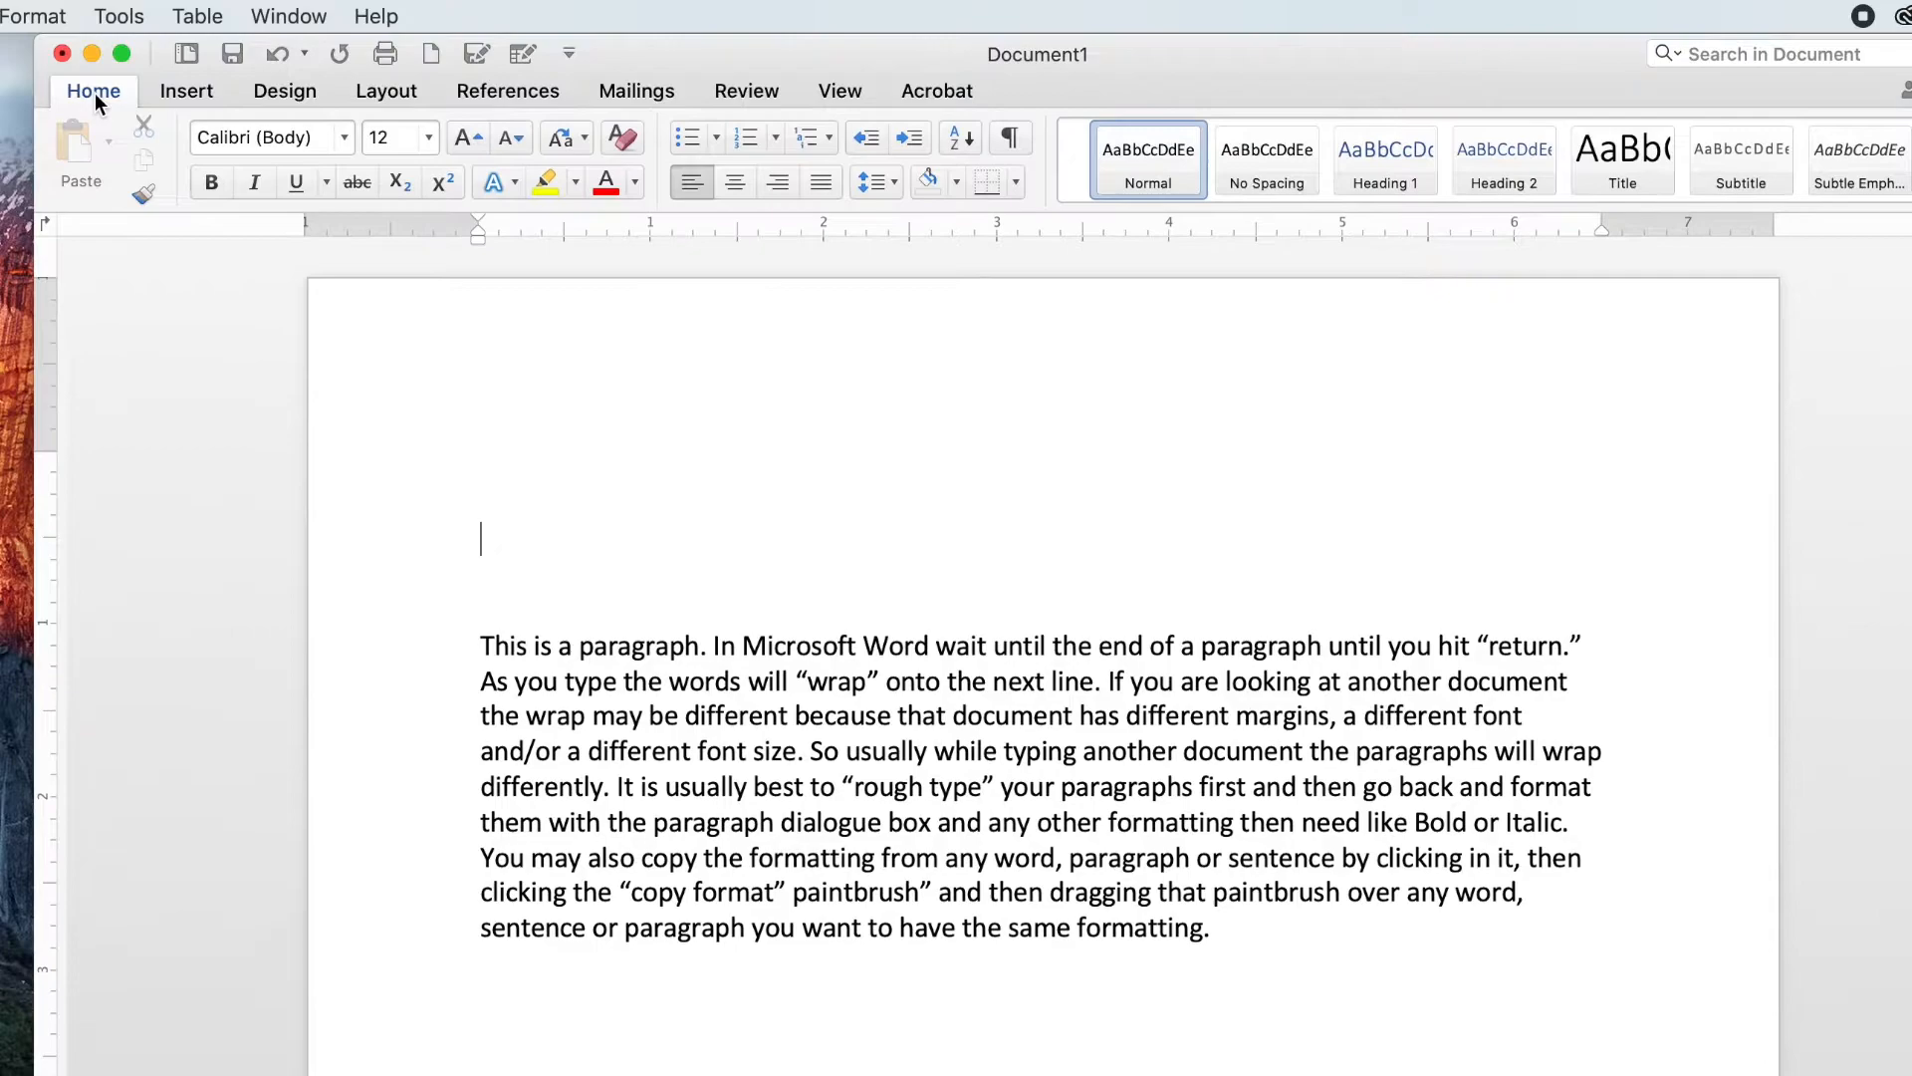
pyautogui.click(185, 92)
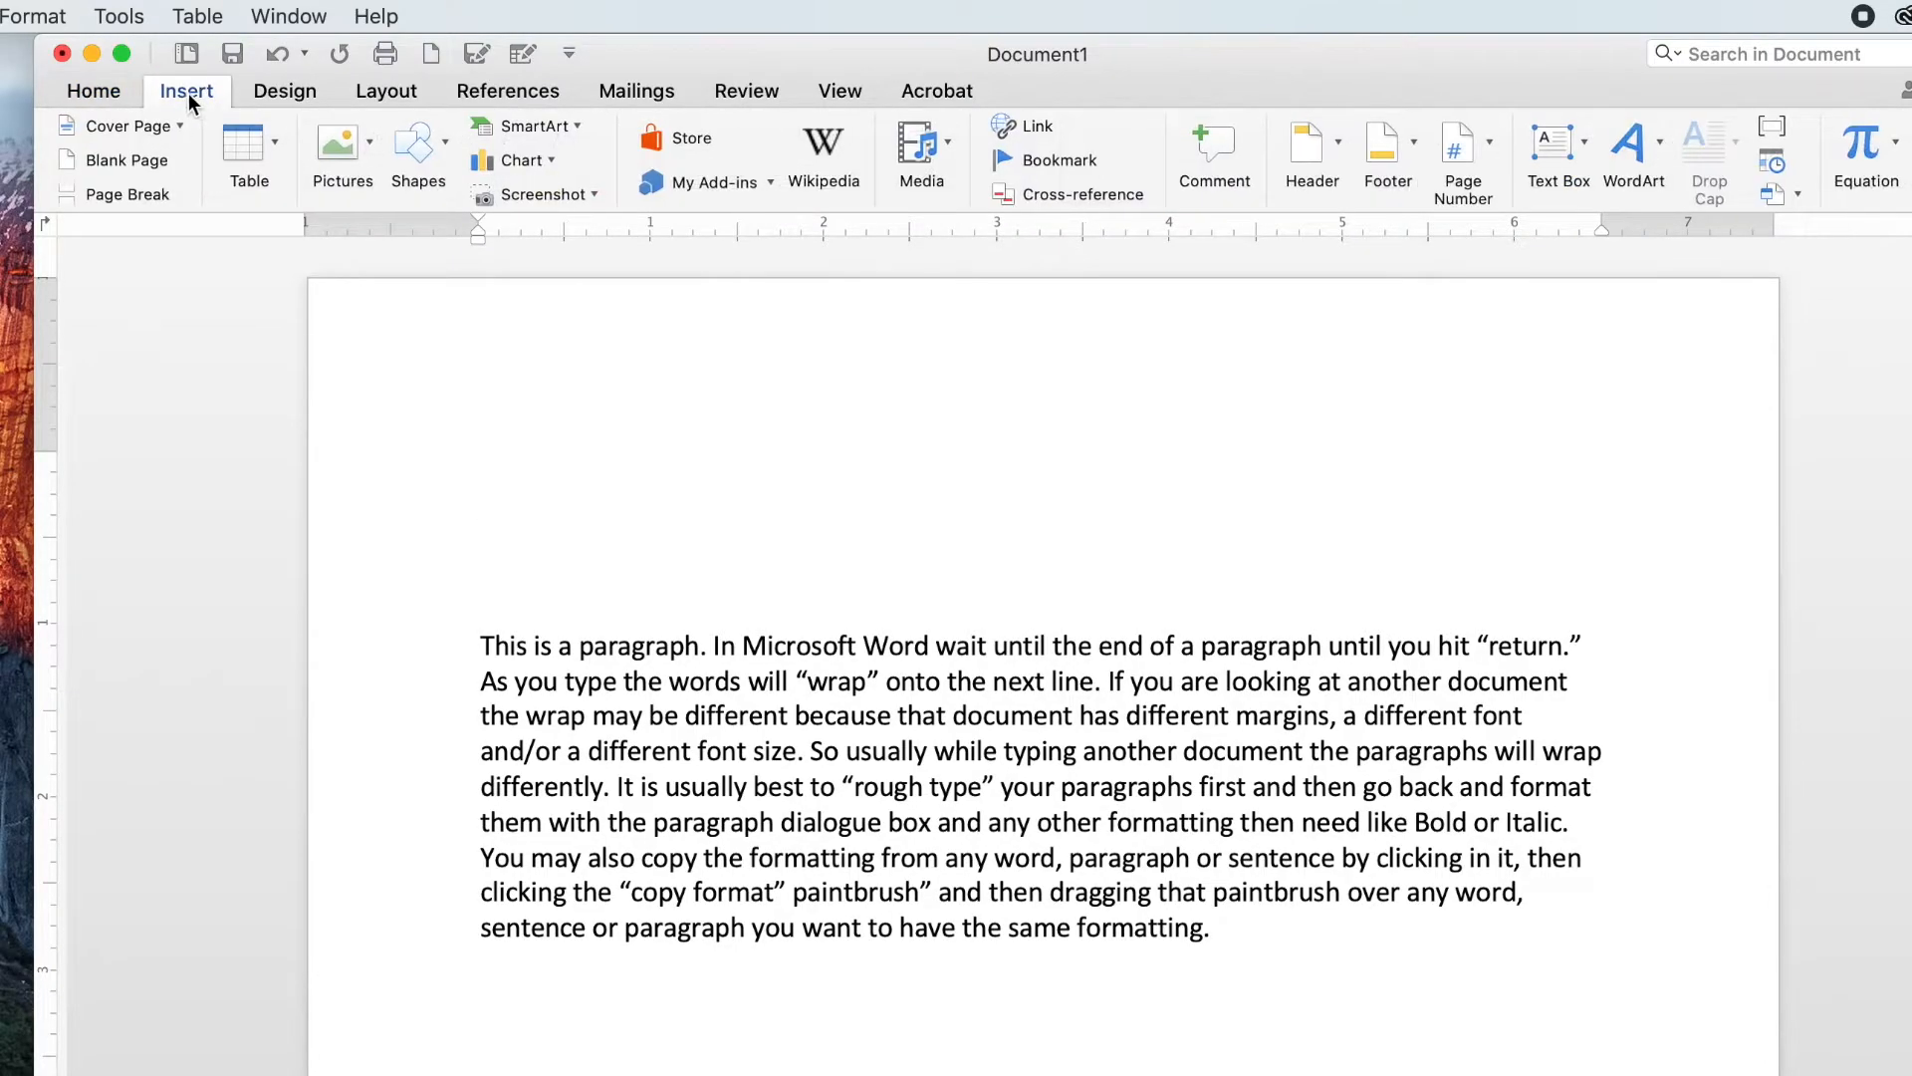
pyautogui.click(277, 92)
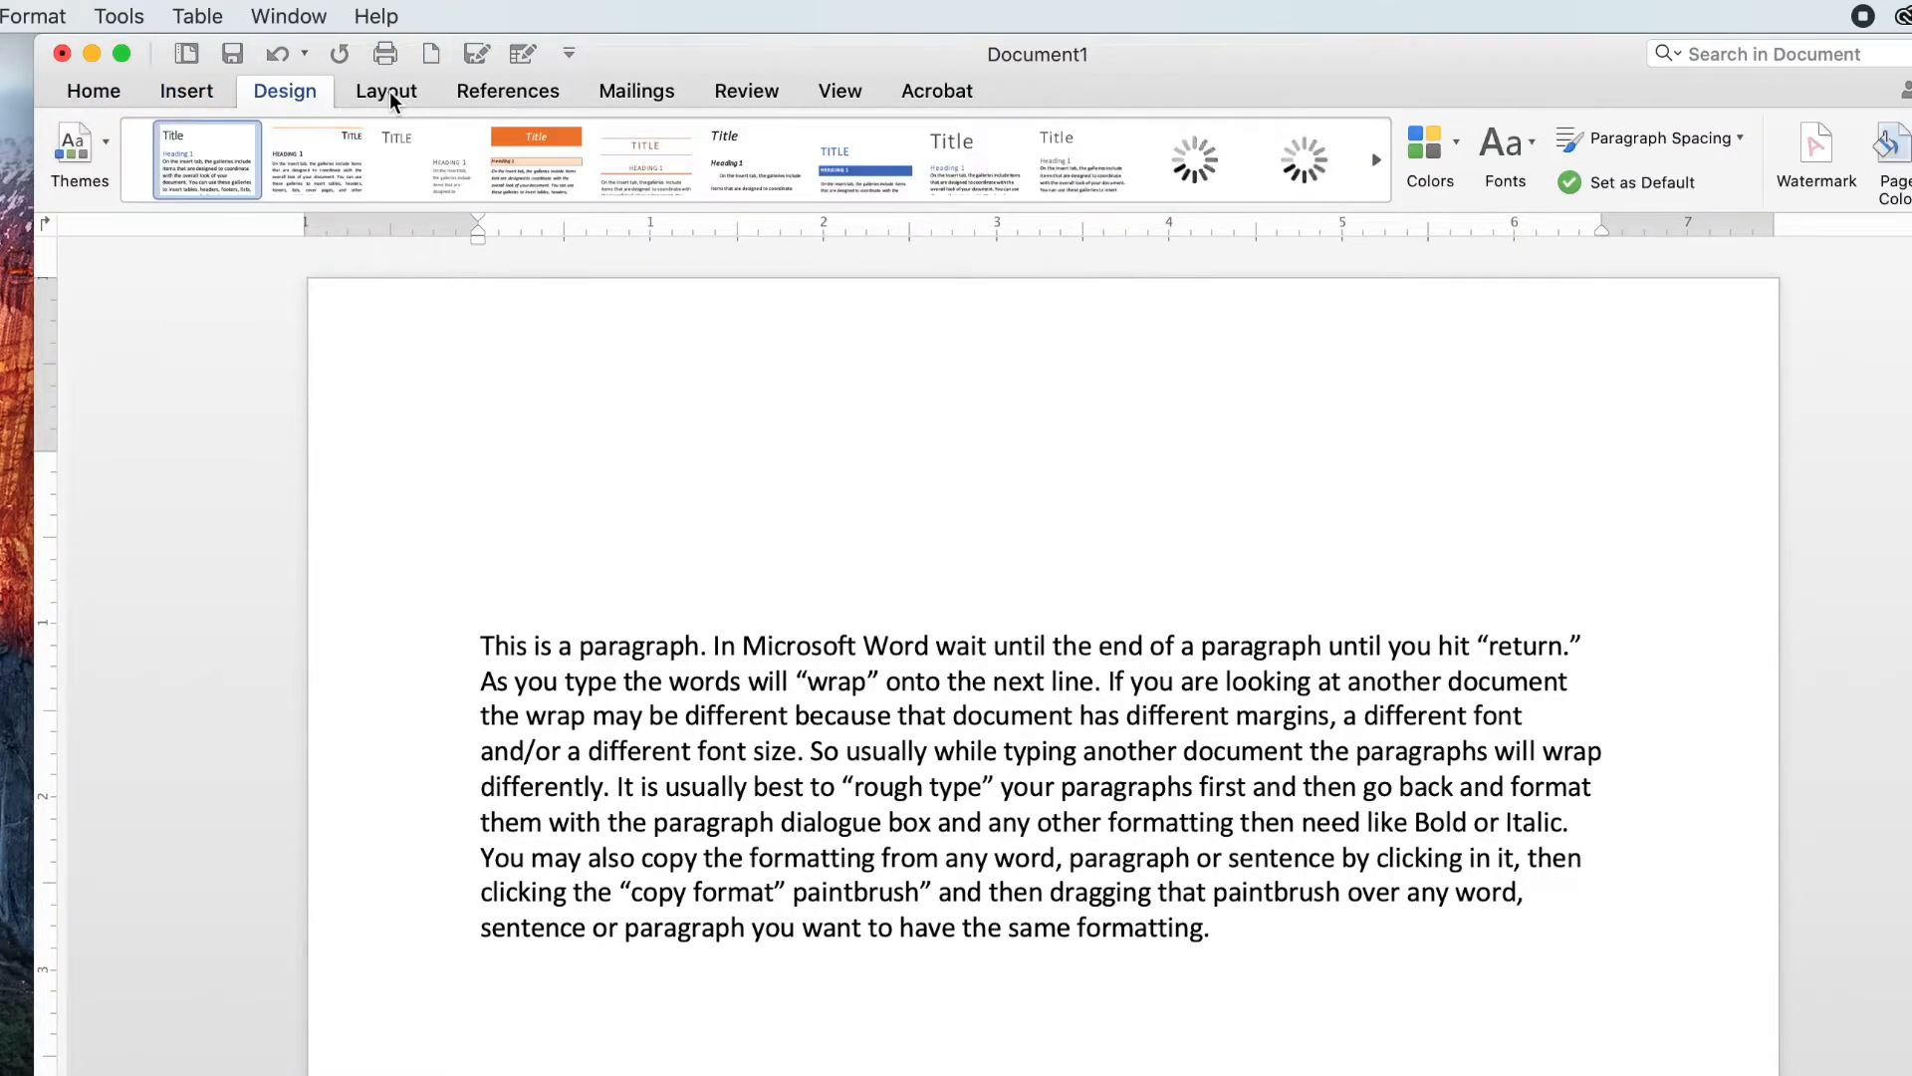
pyautogui.click(389, 91)
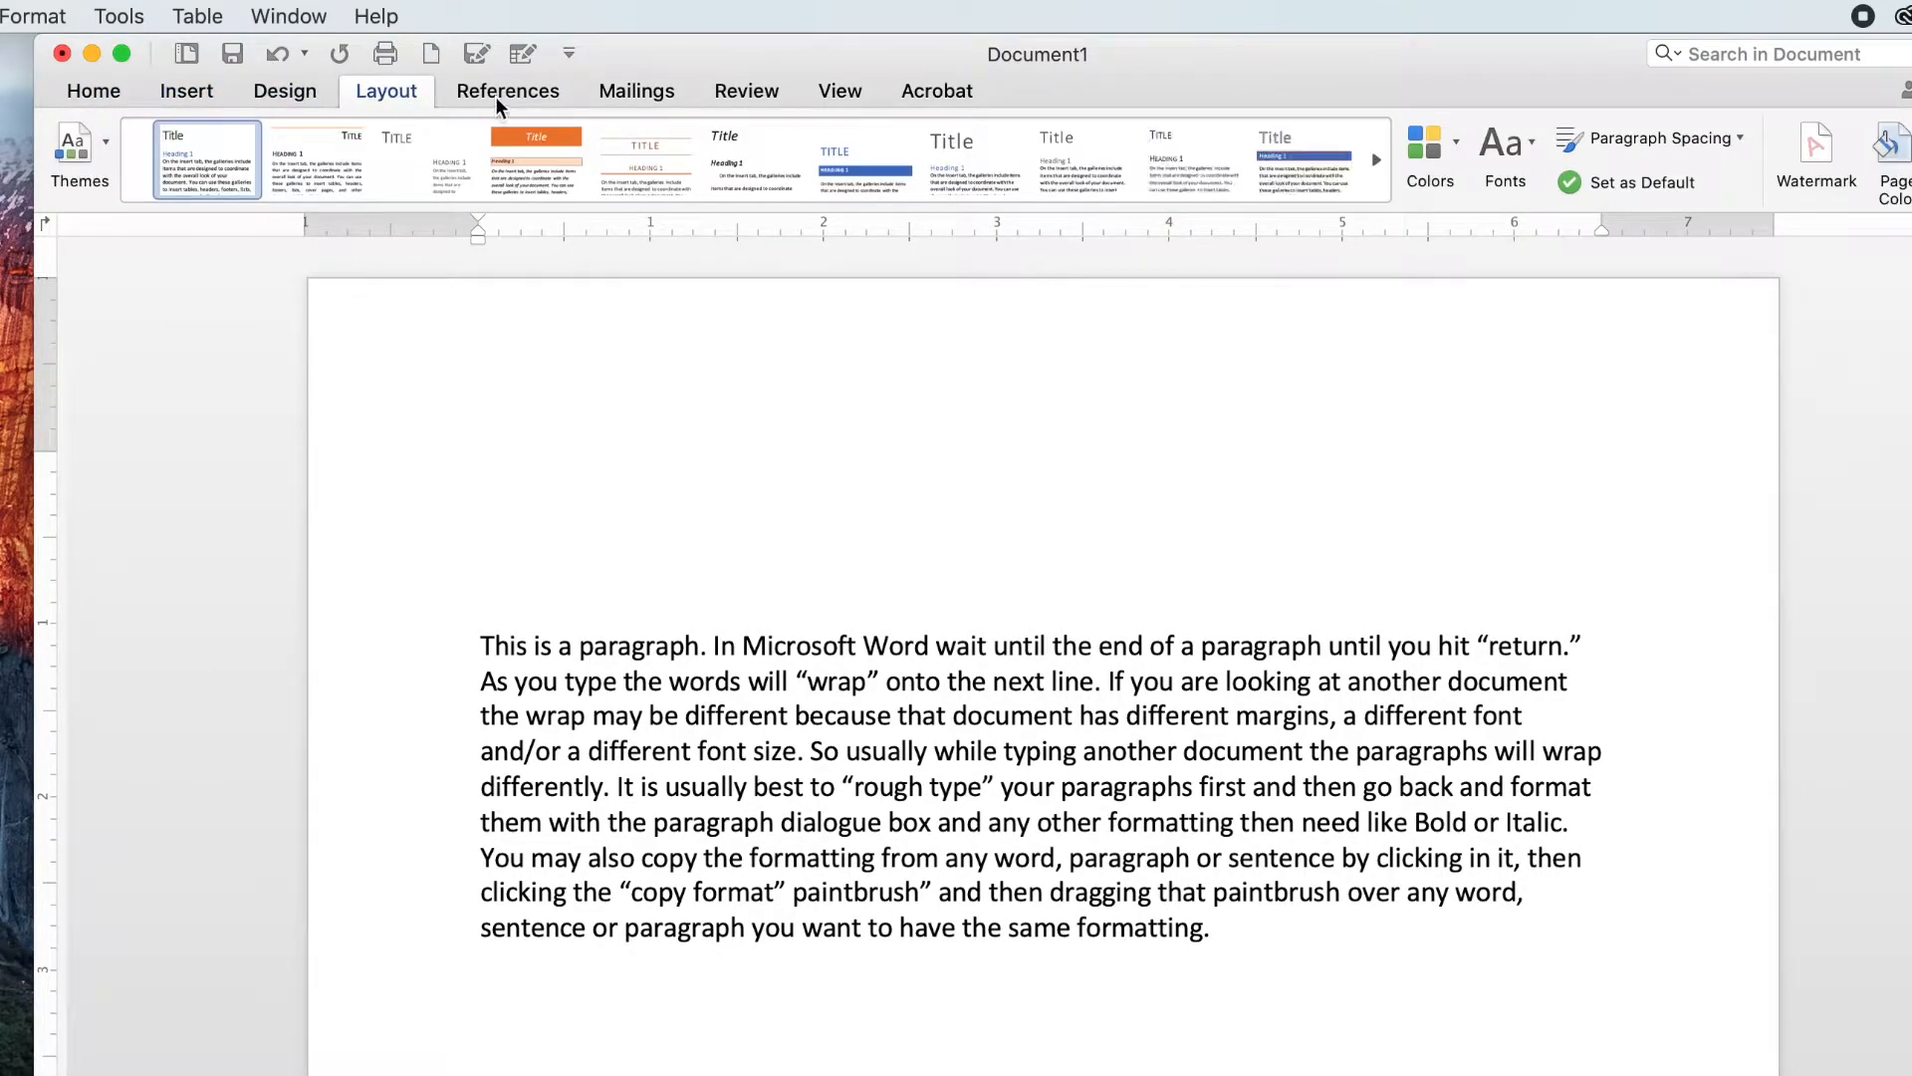
pyautogui.click(638, 90)
pyautogui.click(759, 92)
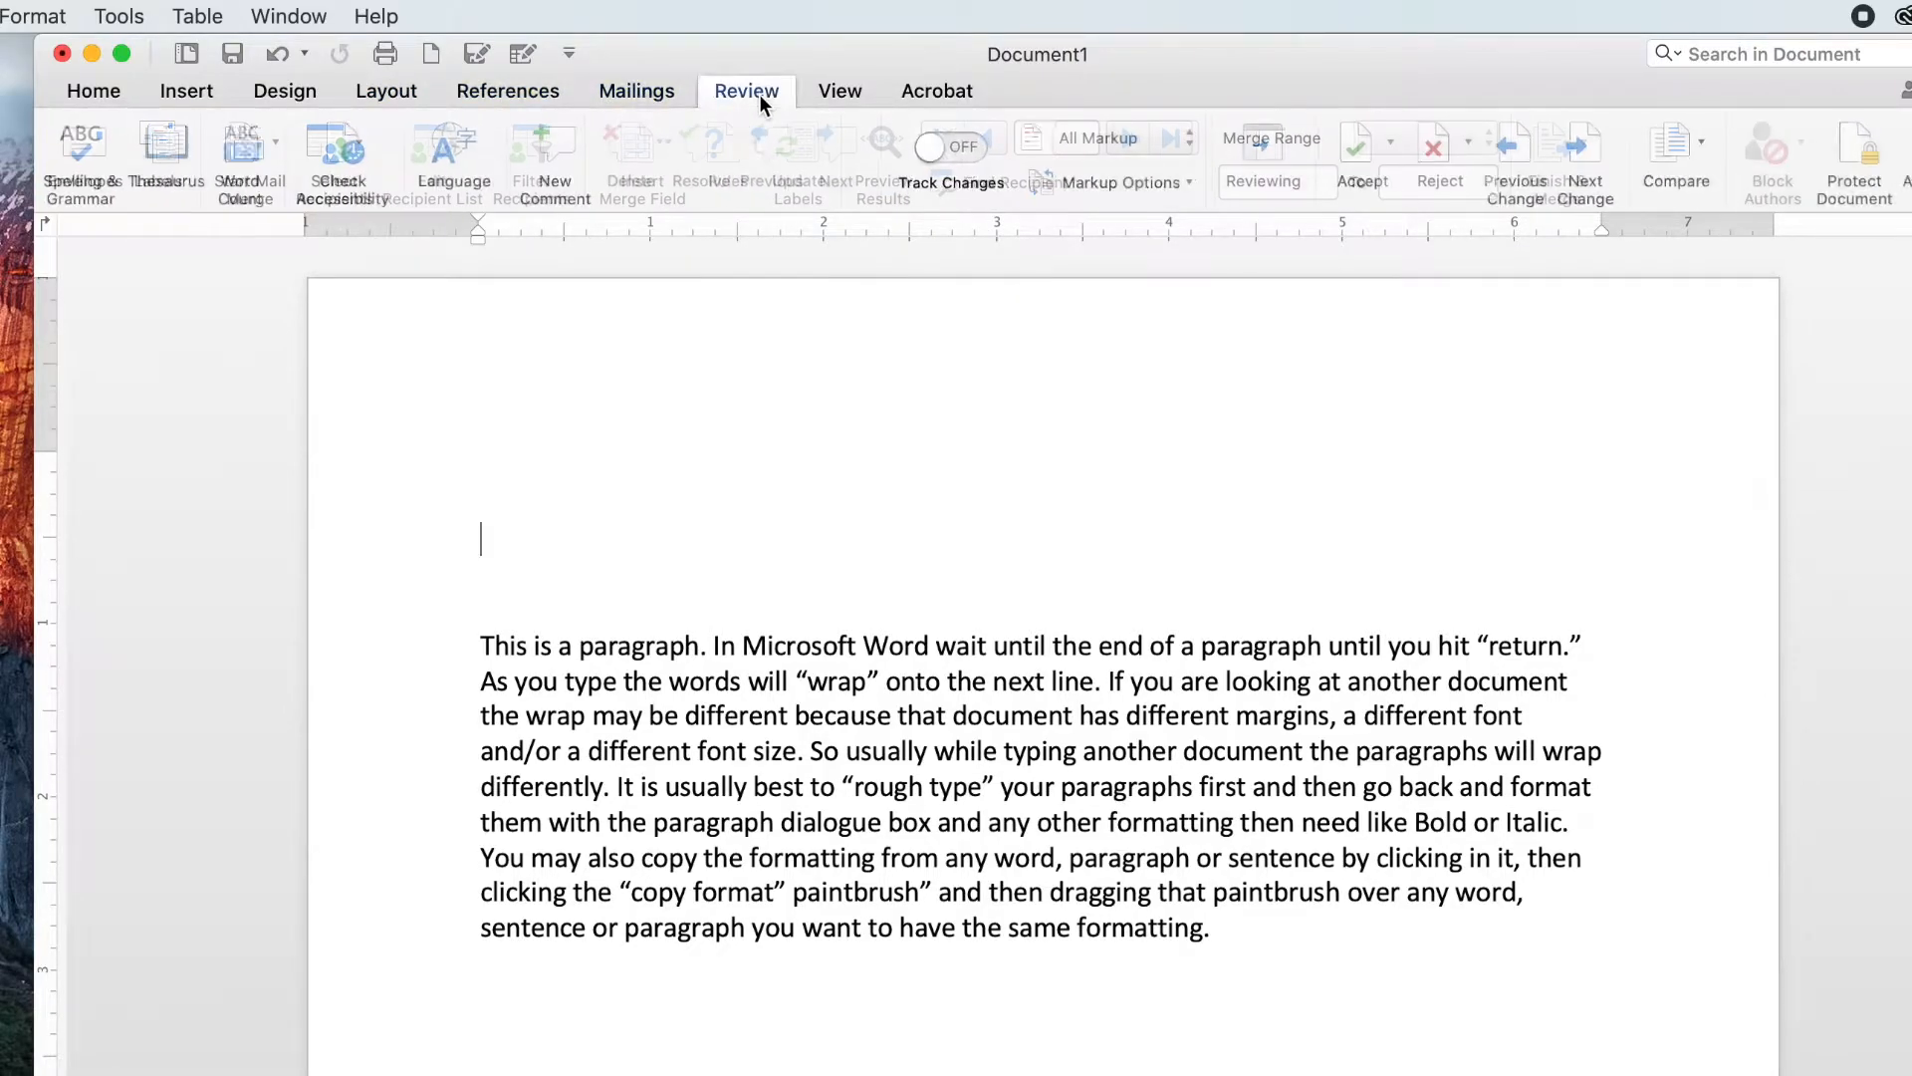
pyautogui.click(839, 91)
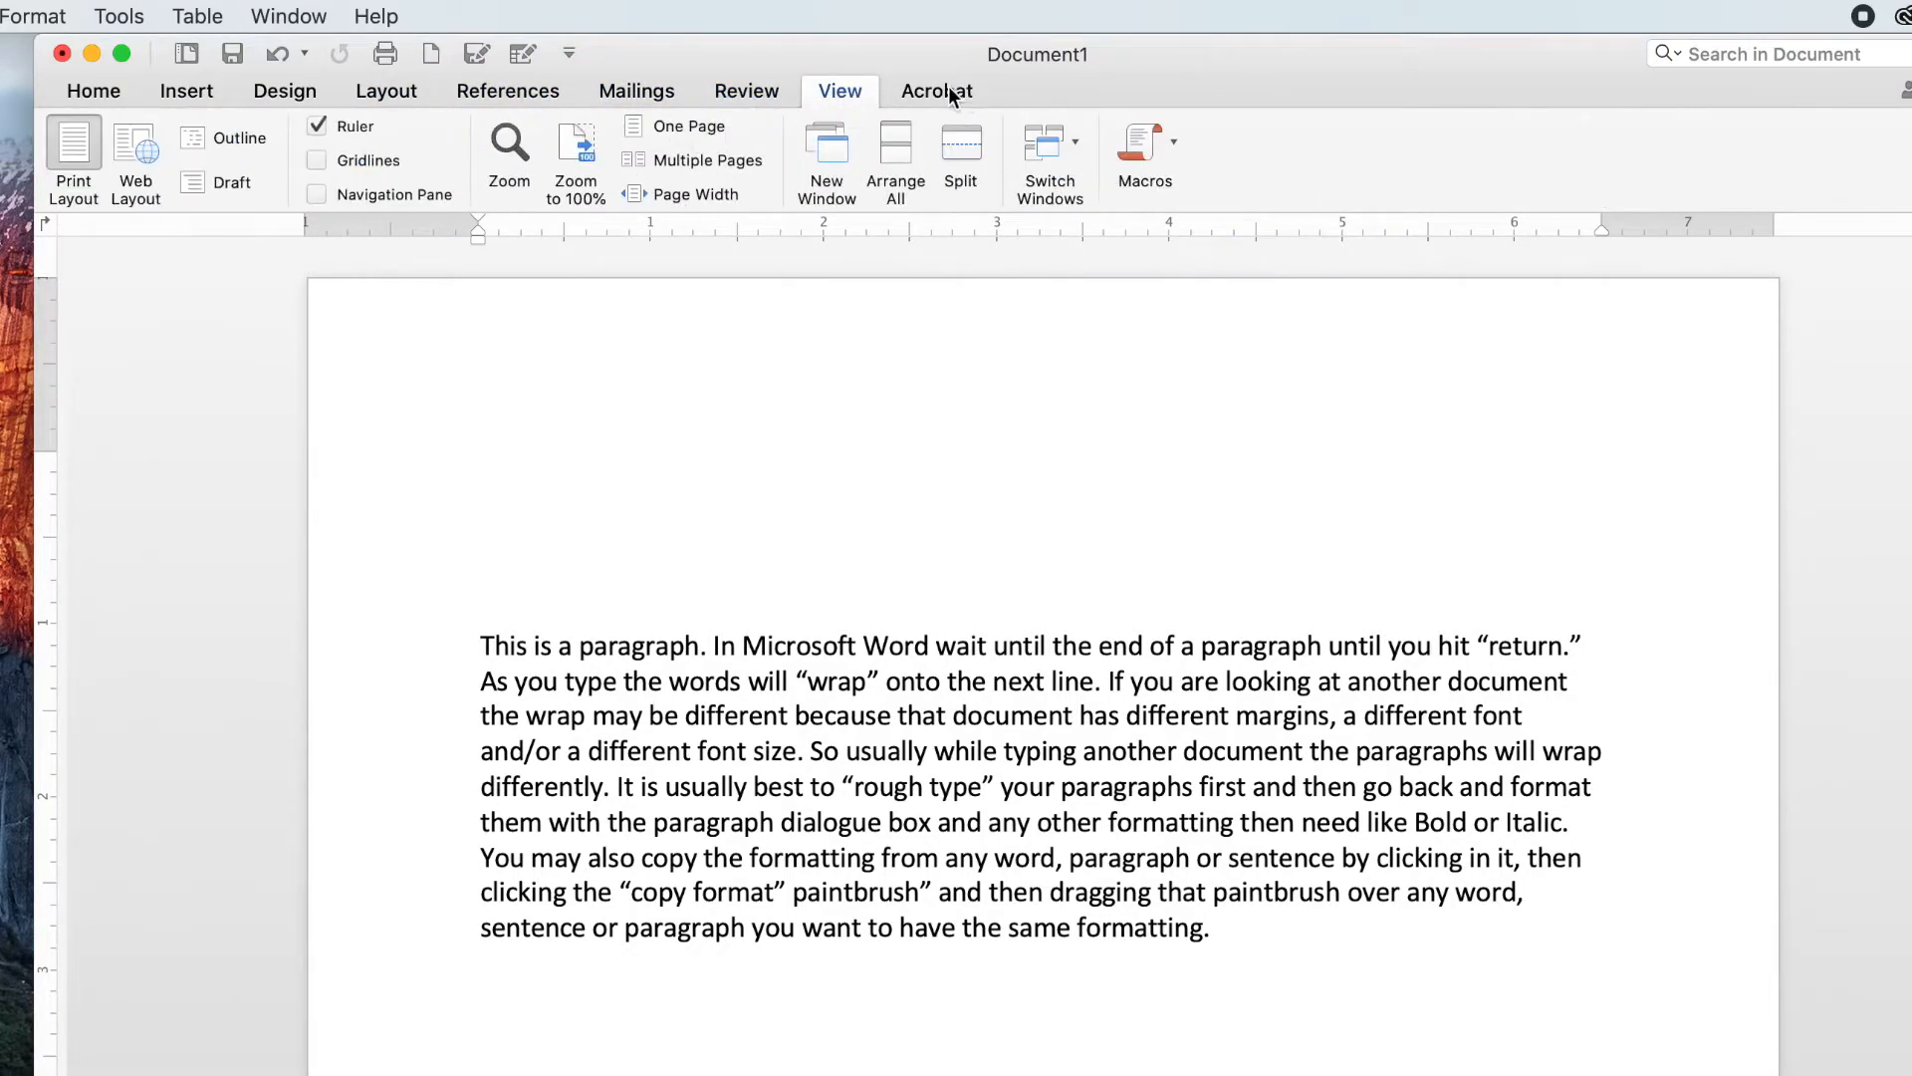
pyautogui.click(739, 91)
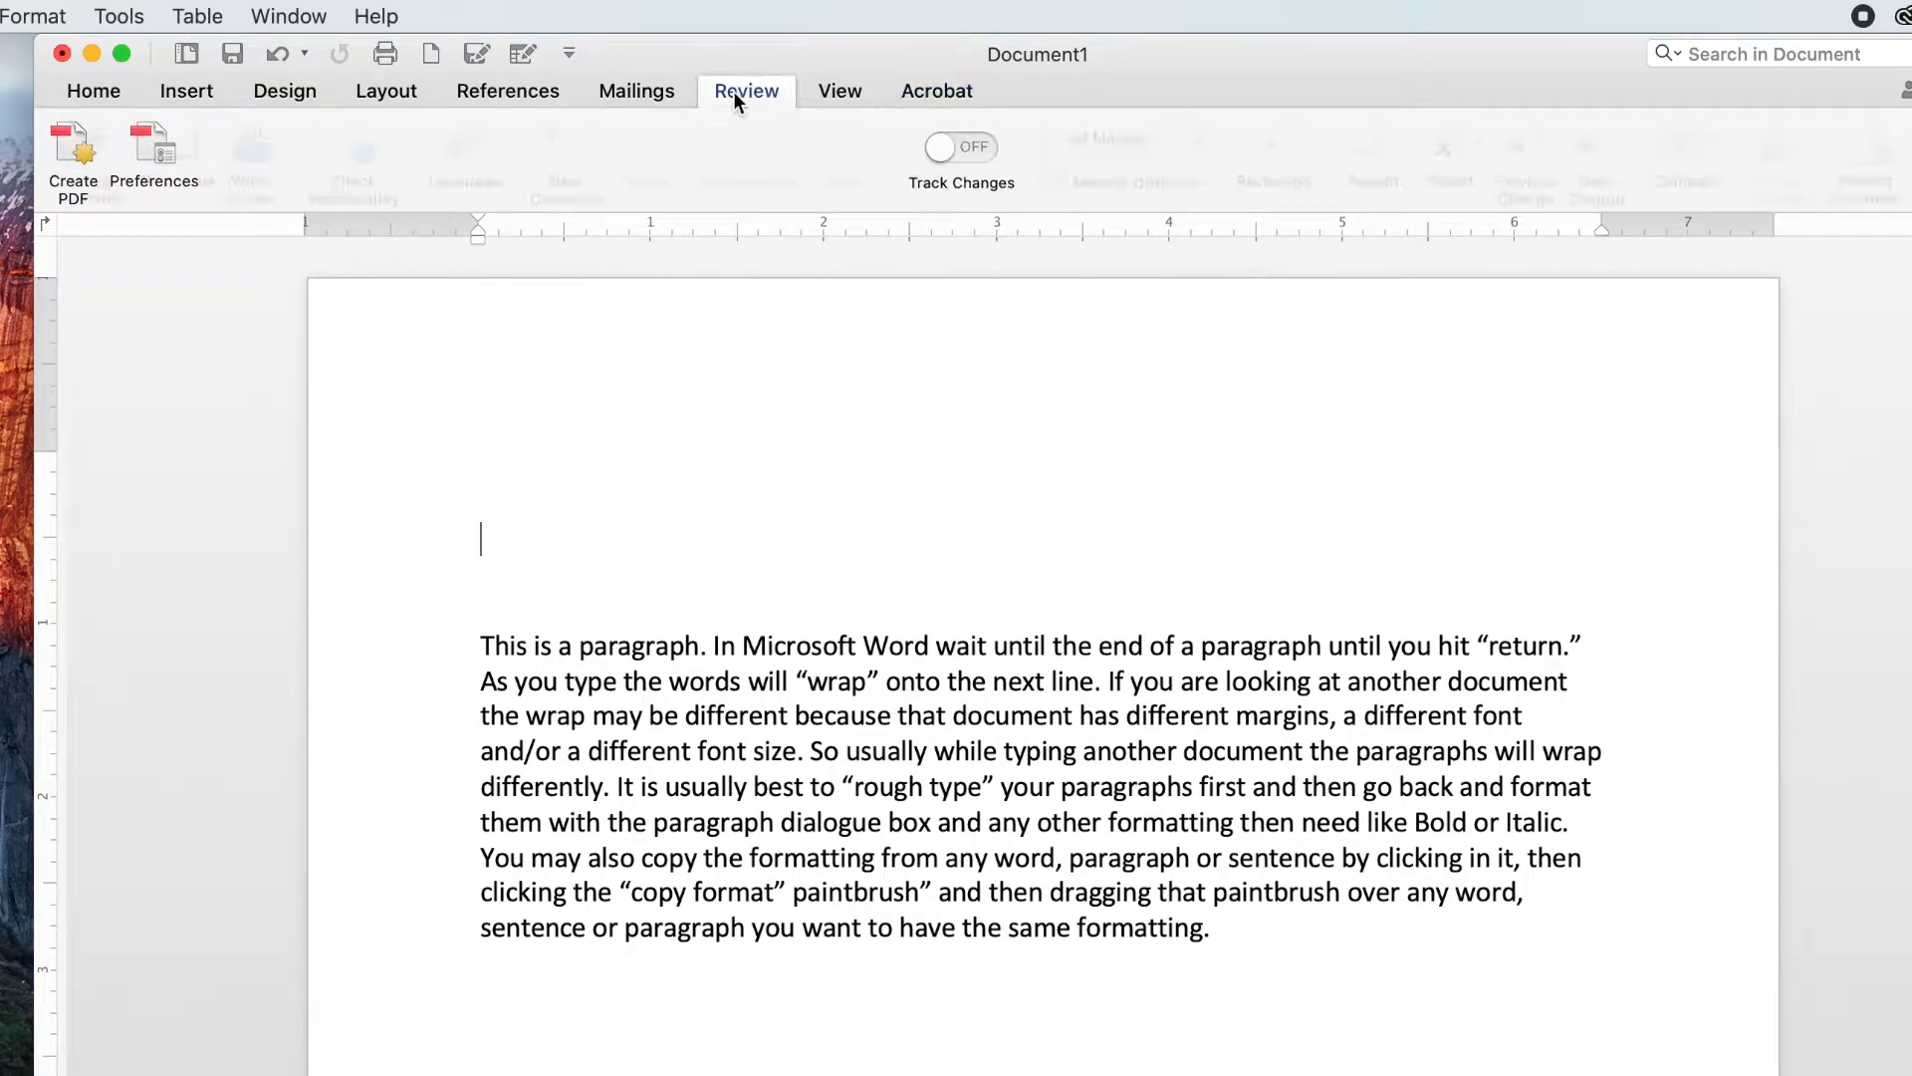
pyautogui.click(88, 90)
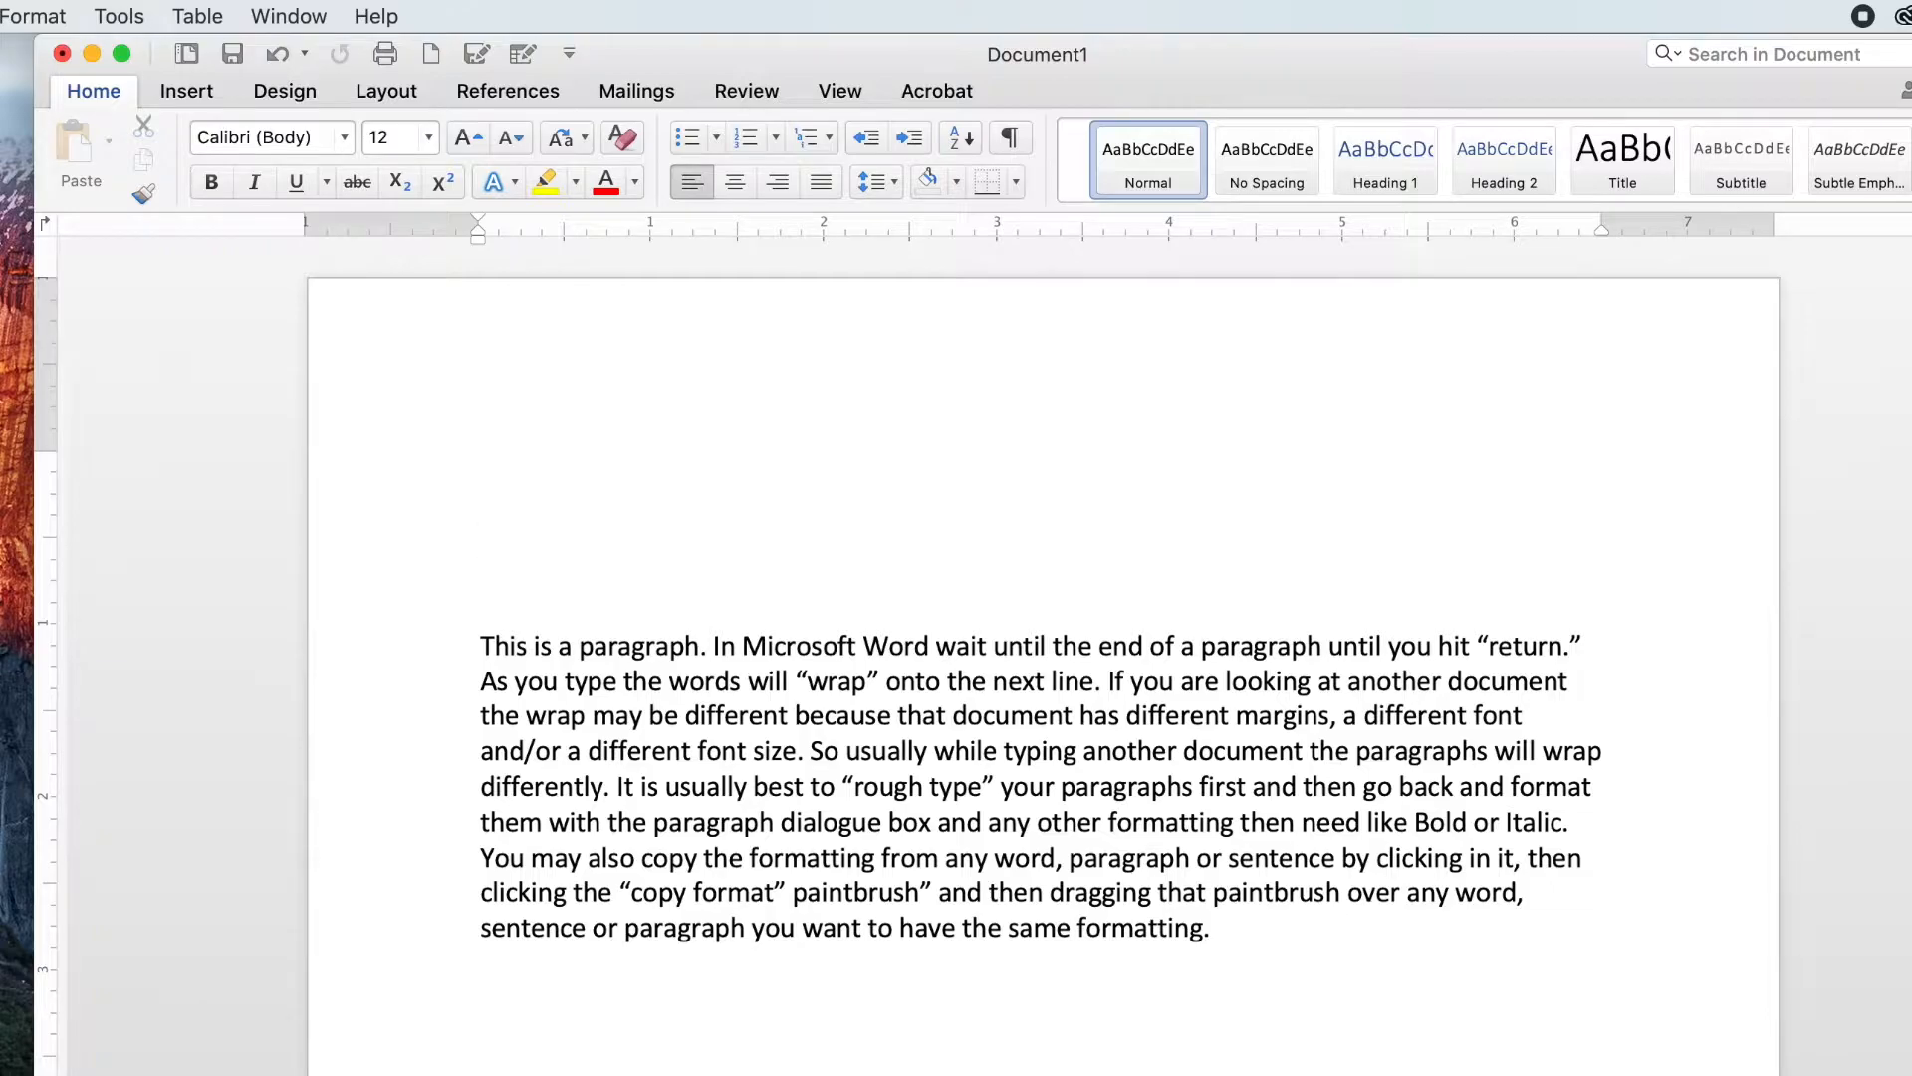
# Step: Look through the commands offered in the Format, Table and Tools menus
pyautogui.click(0, 16)
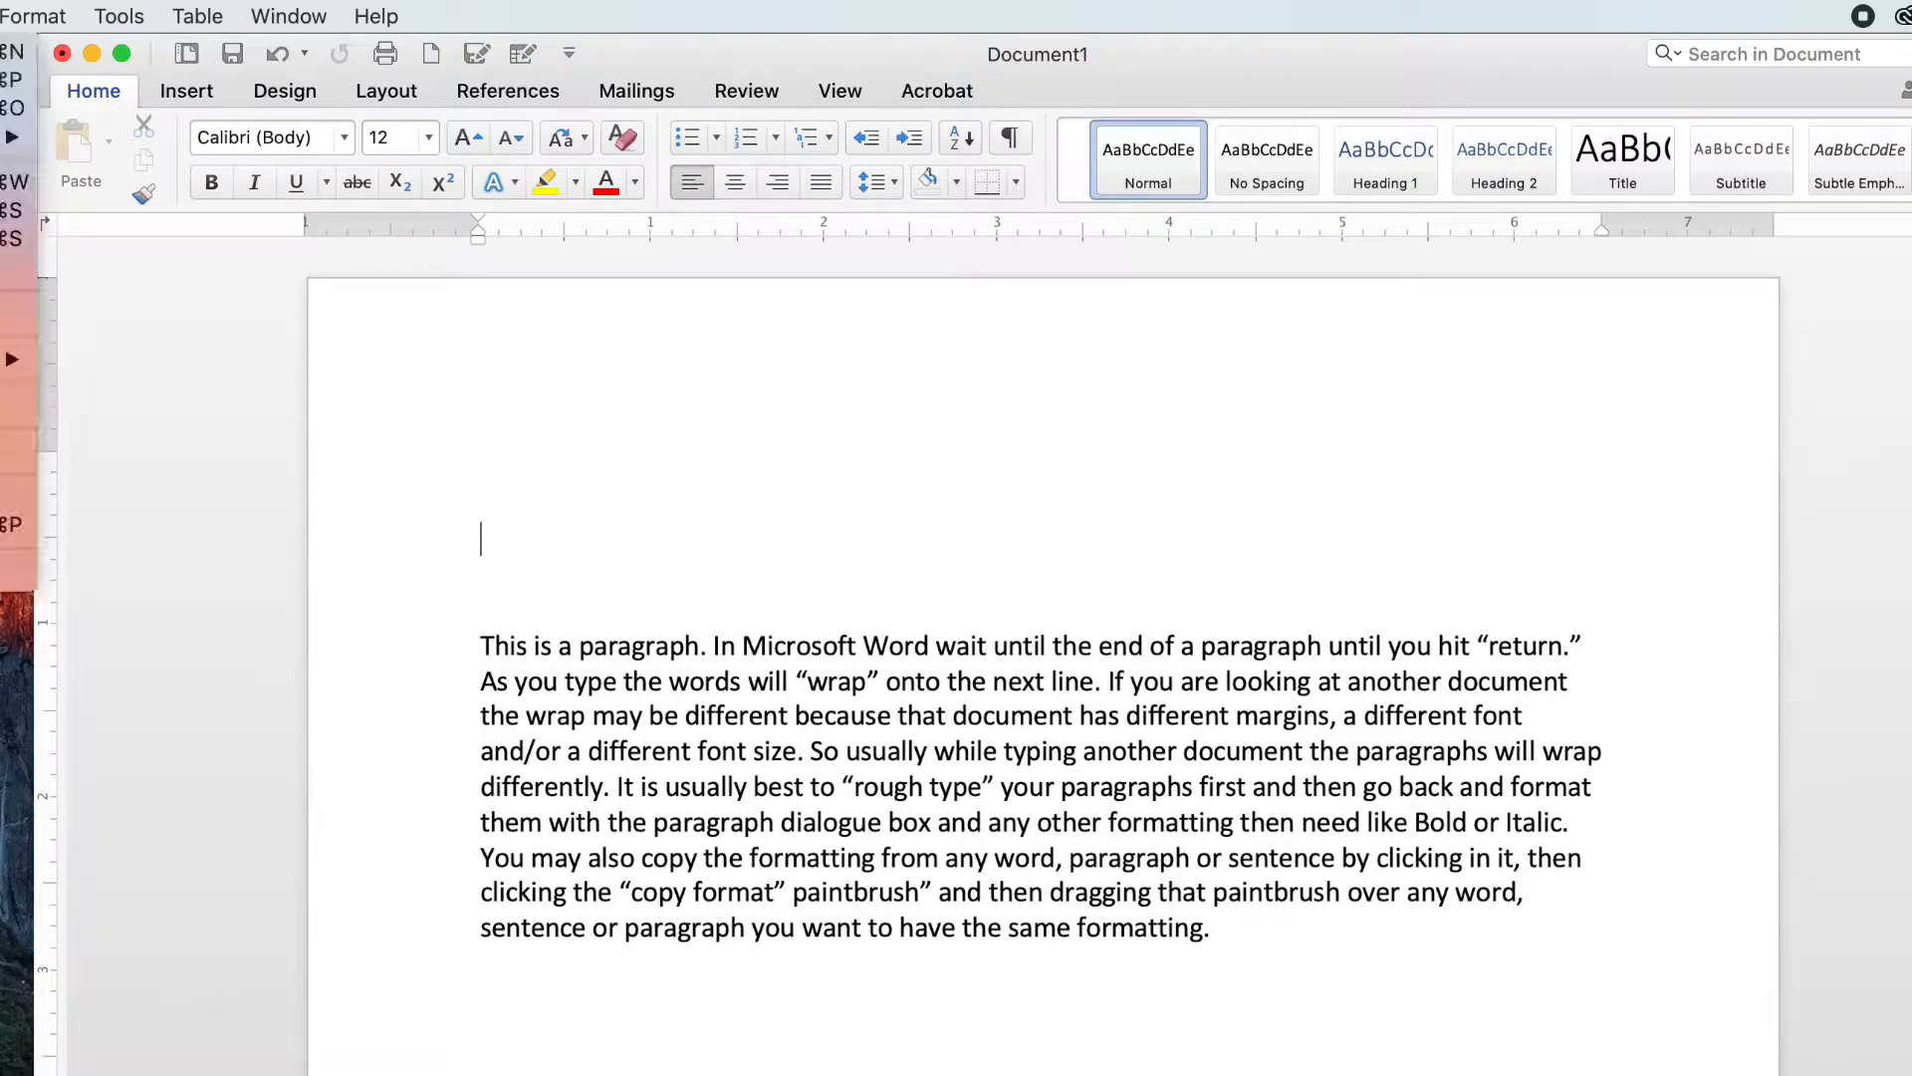
pyautogui.press('Escape')
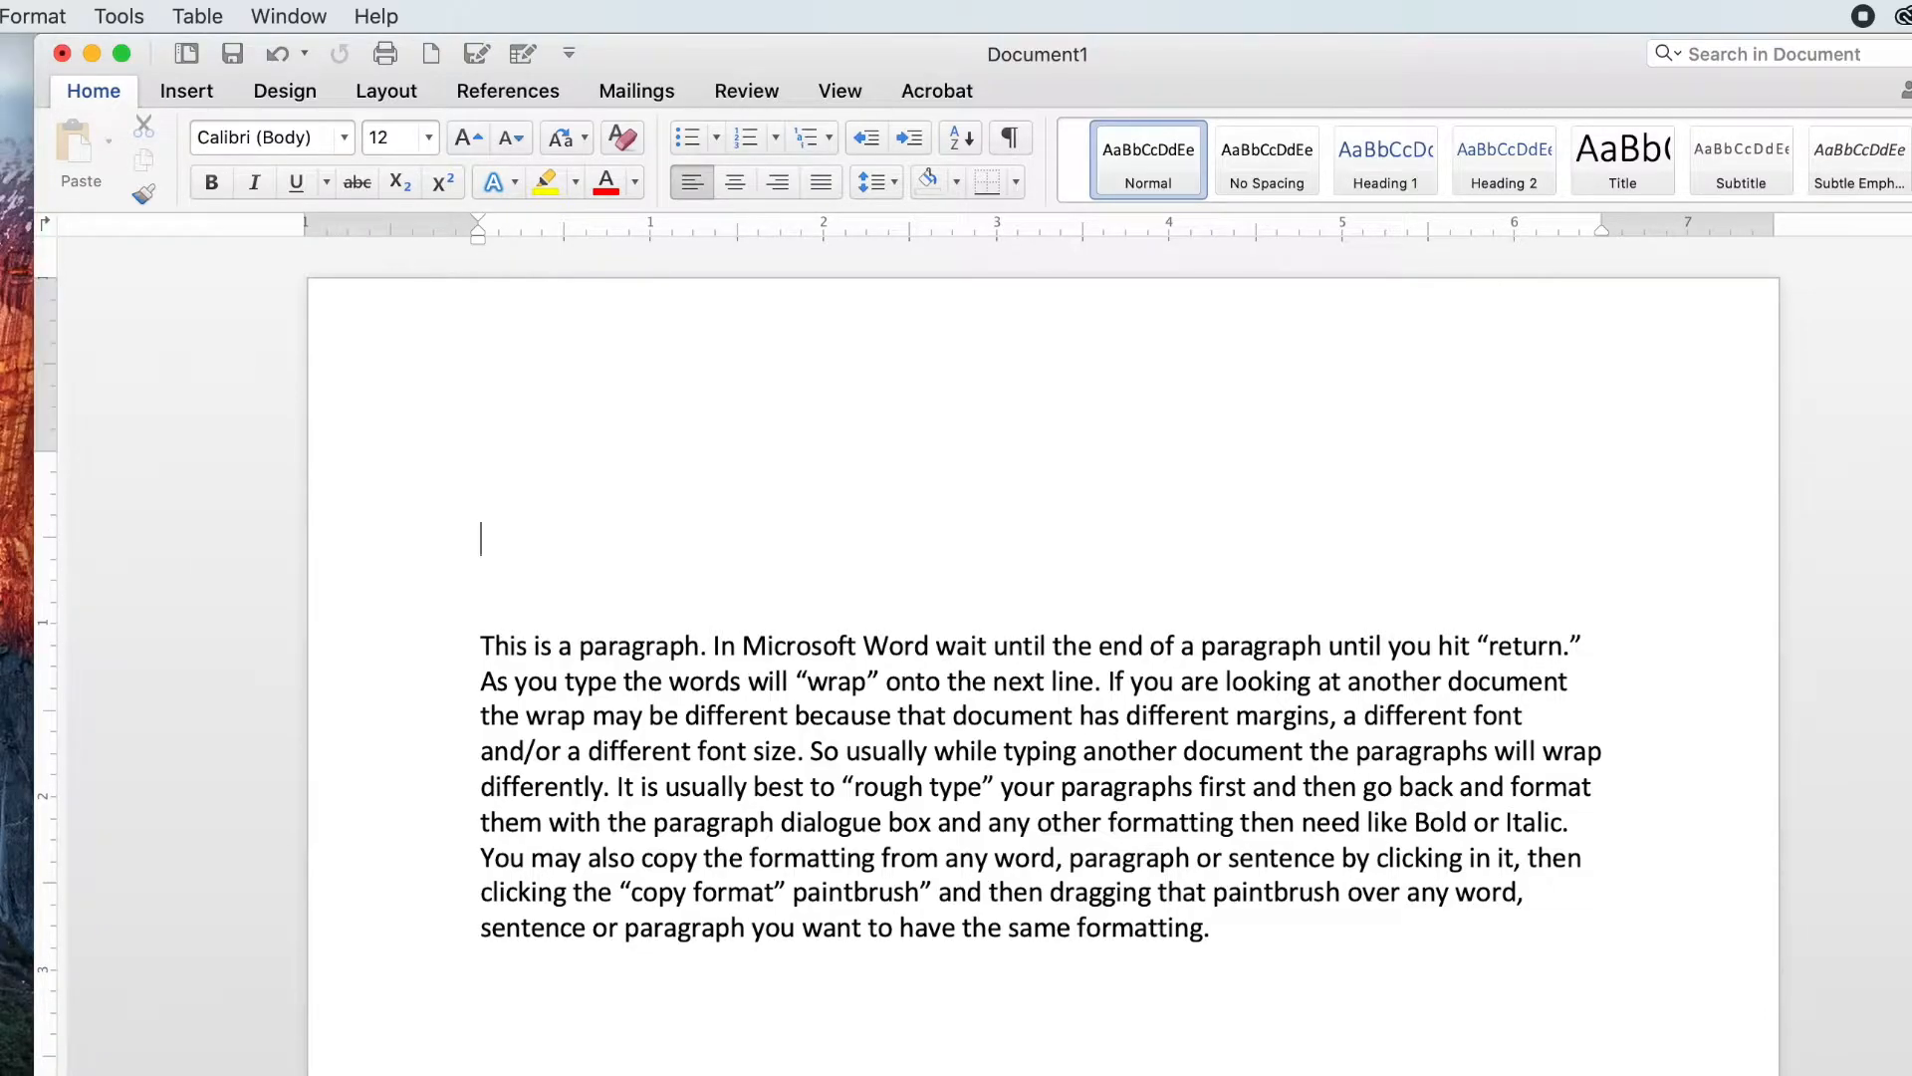
pyautogui.click(0, 16)
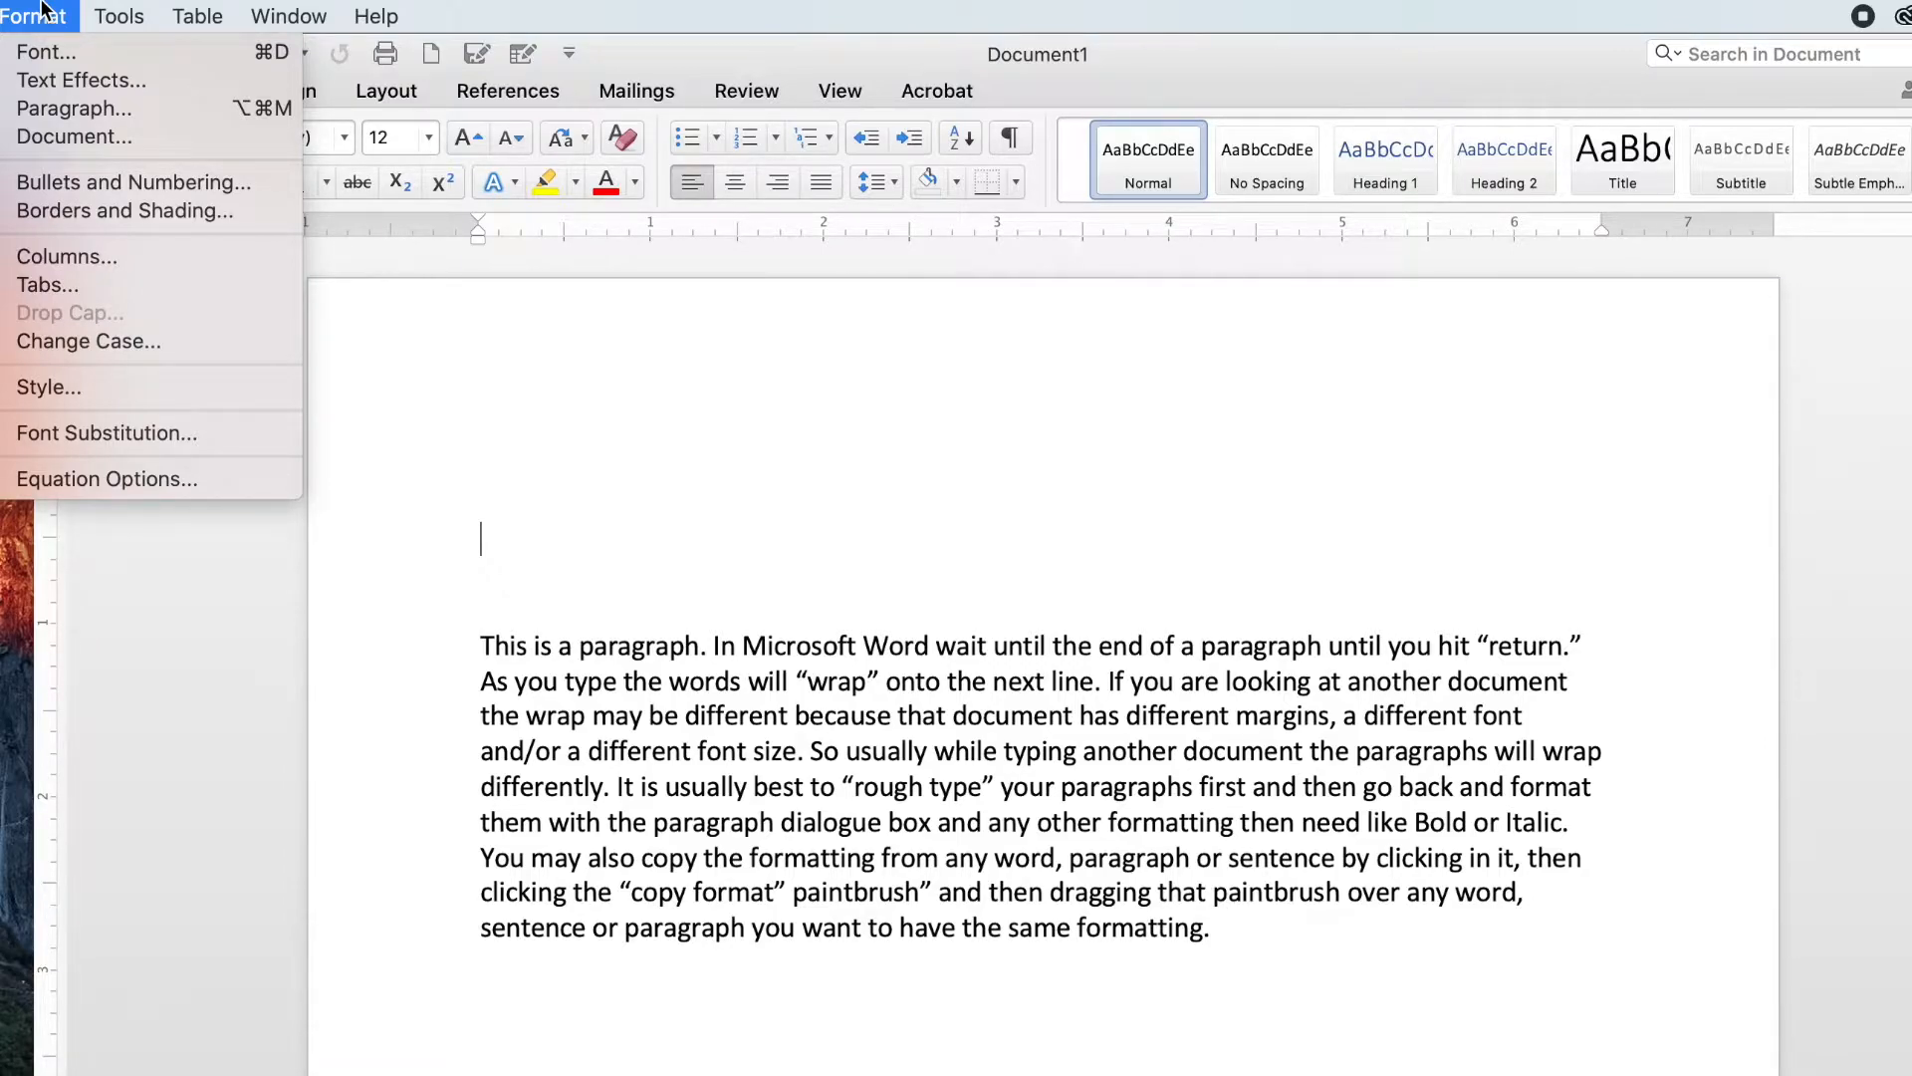
pyautogui.moveTo(198, 16)
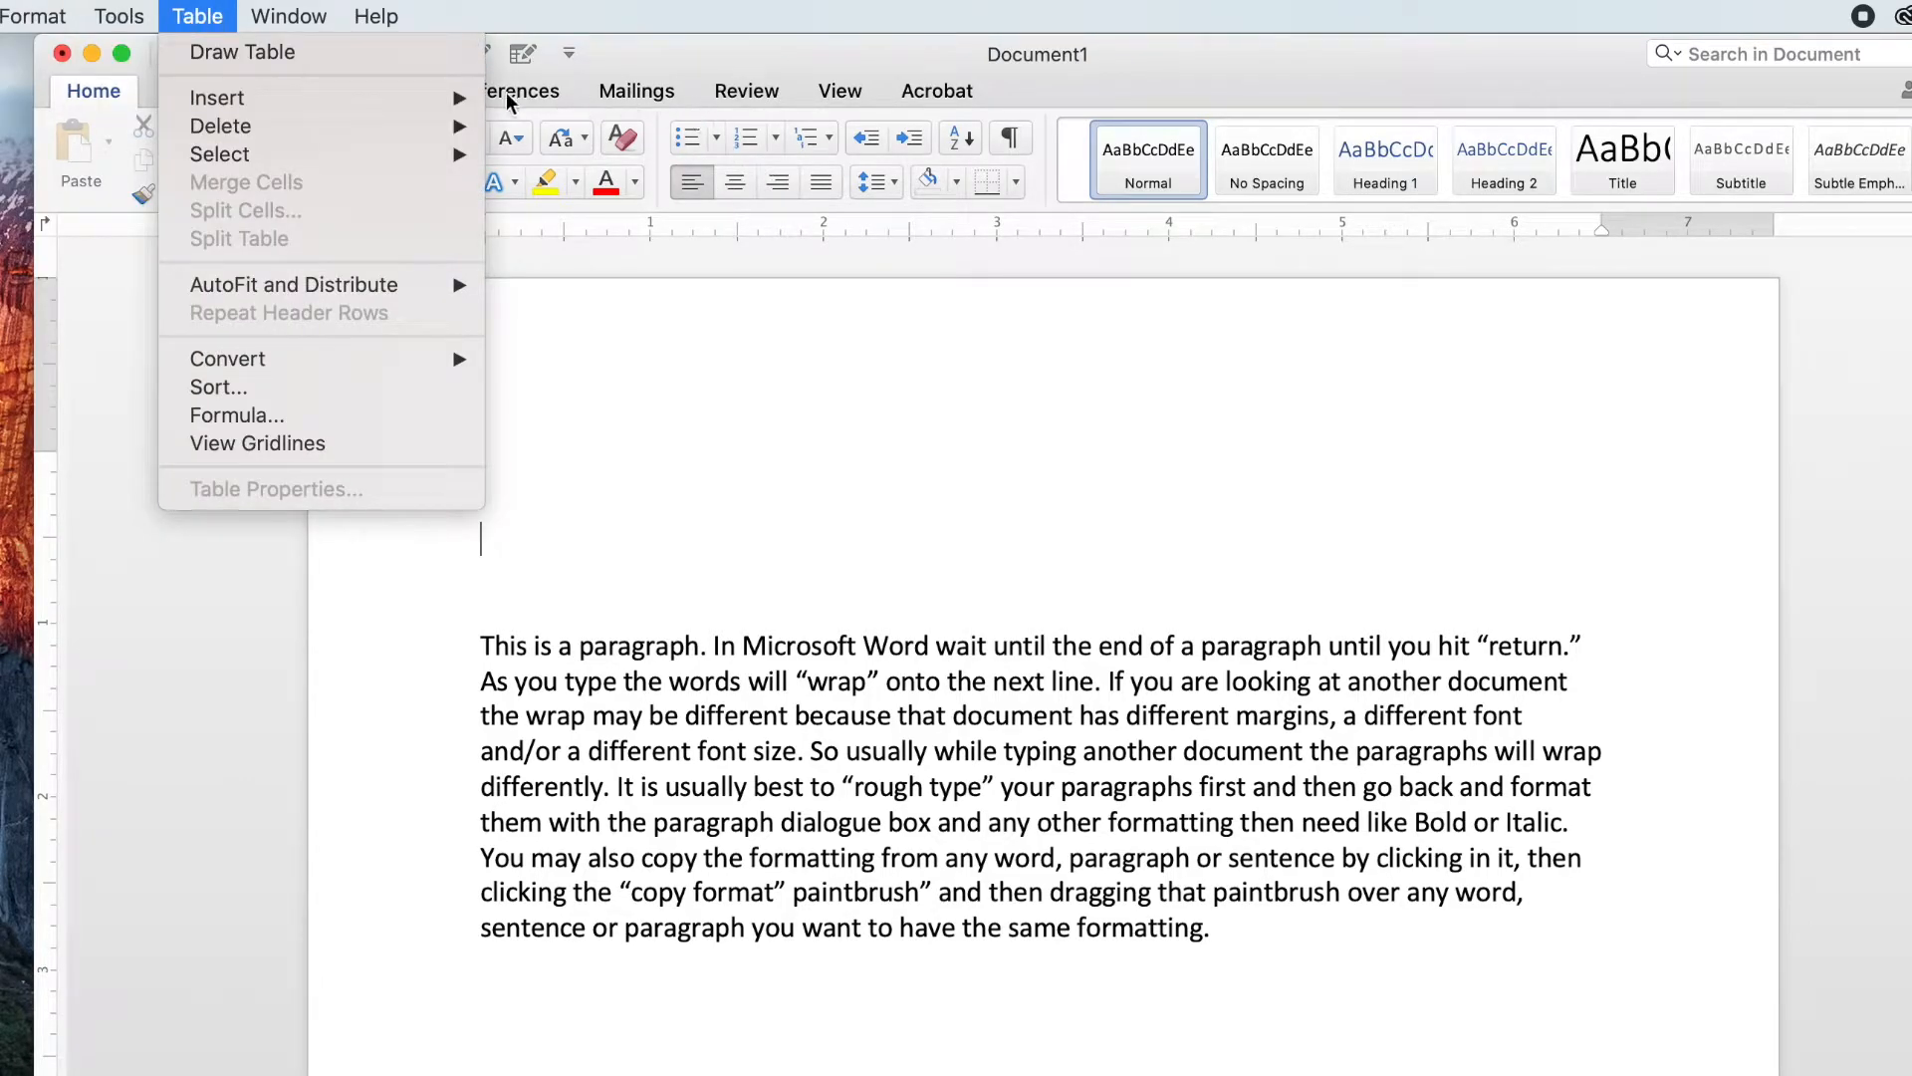
pyautogui.click(711, 55)
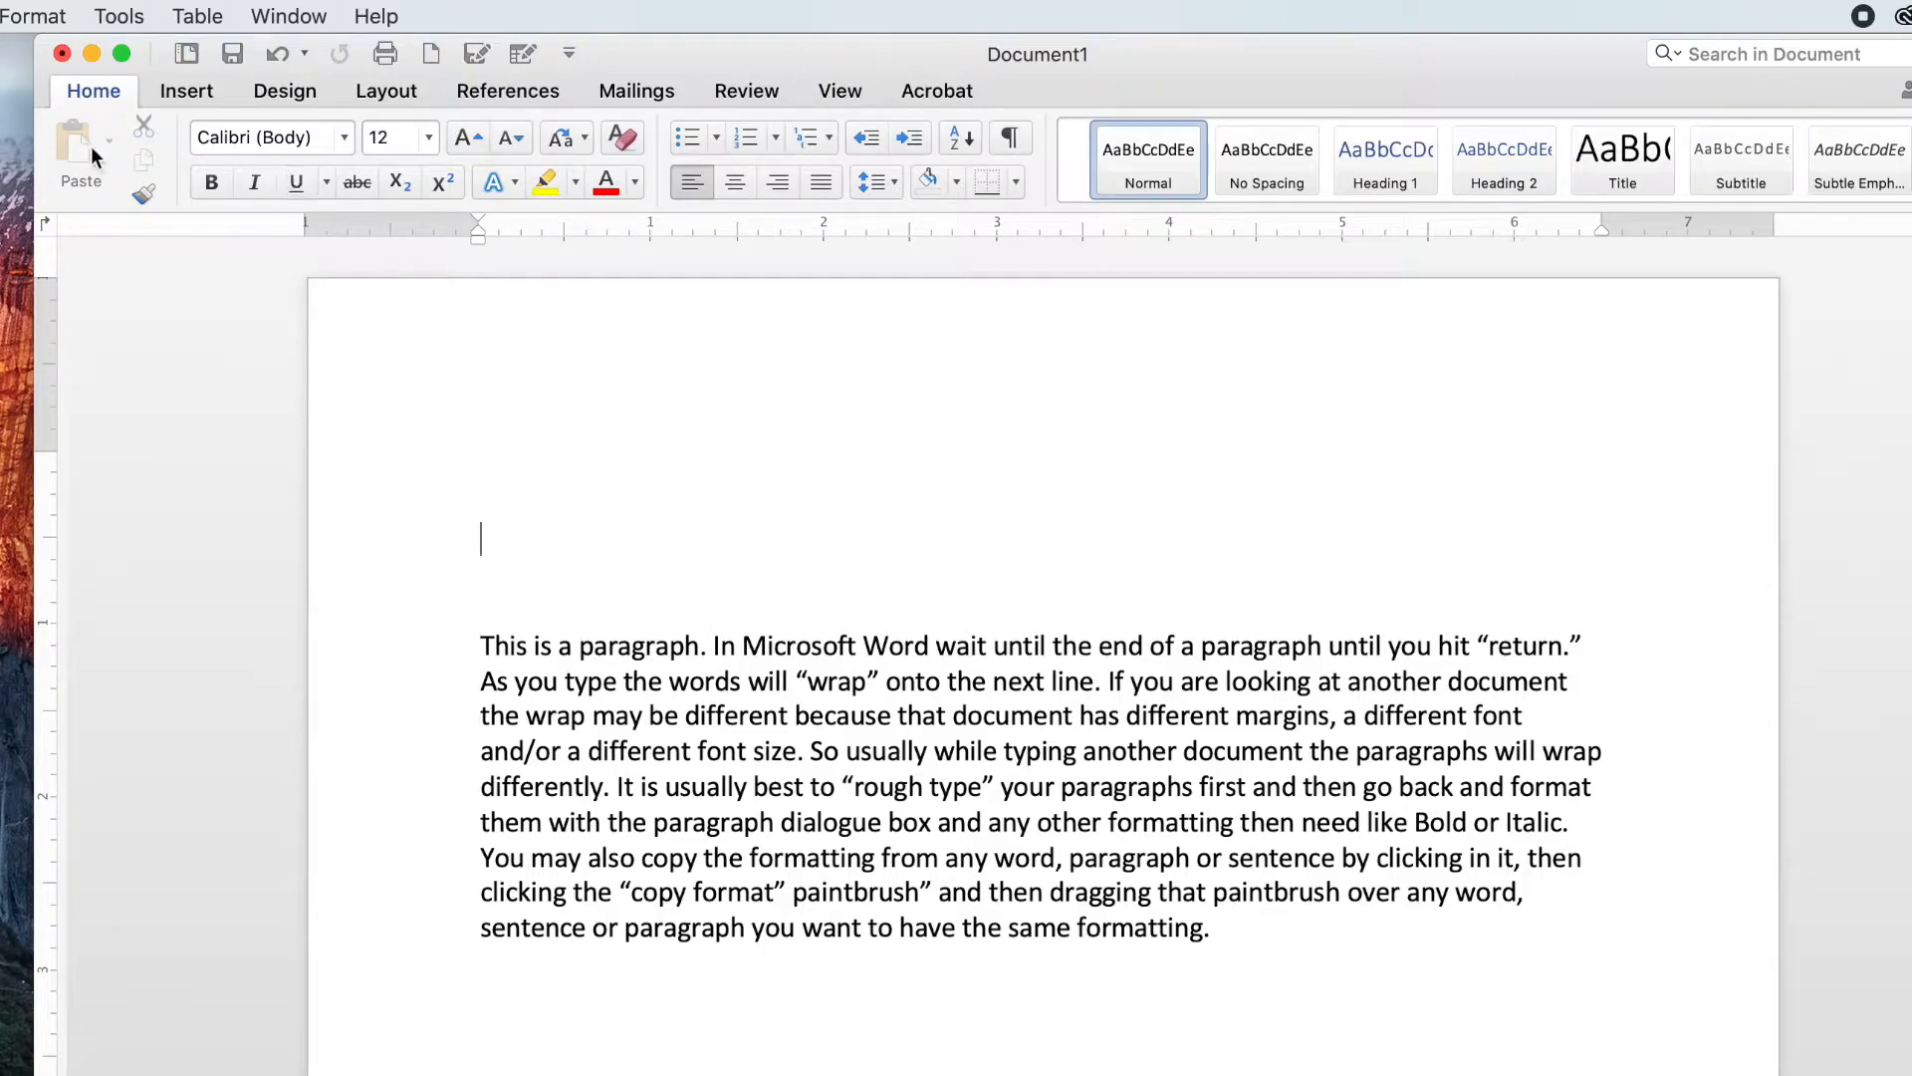
pyautogui.click(117, 12)
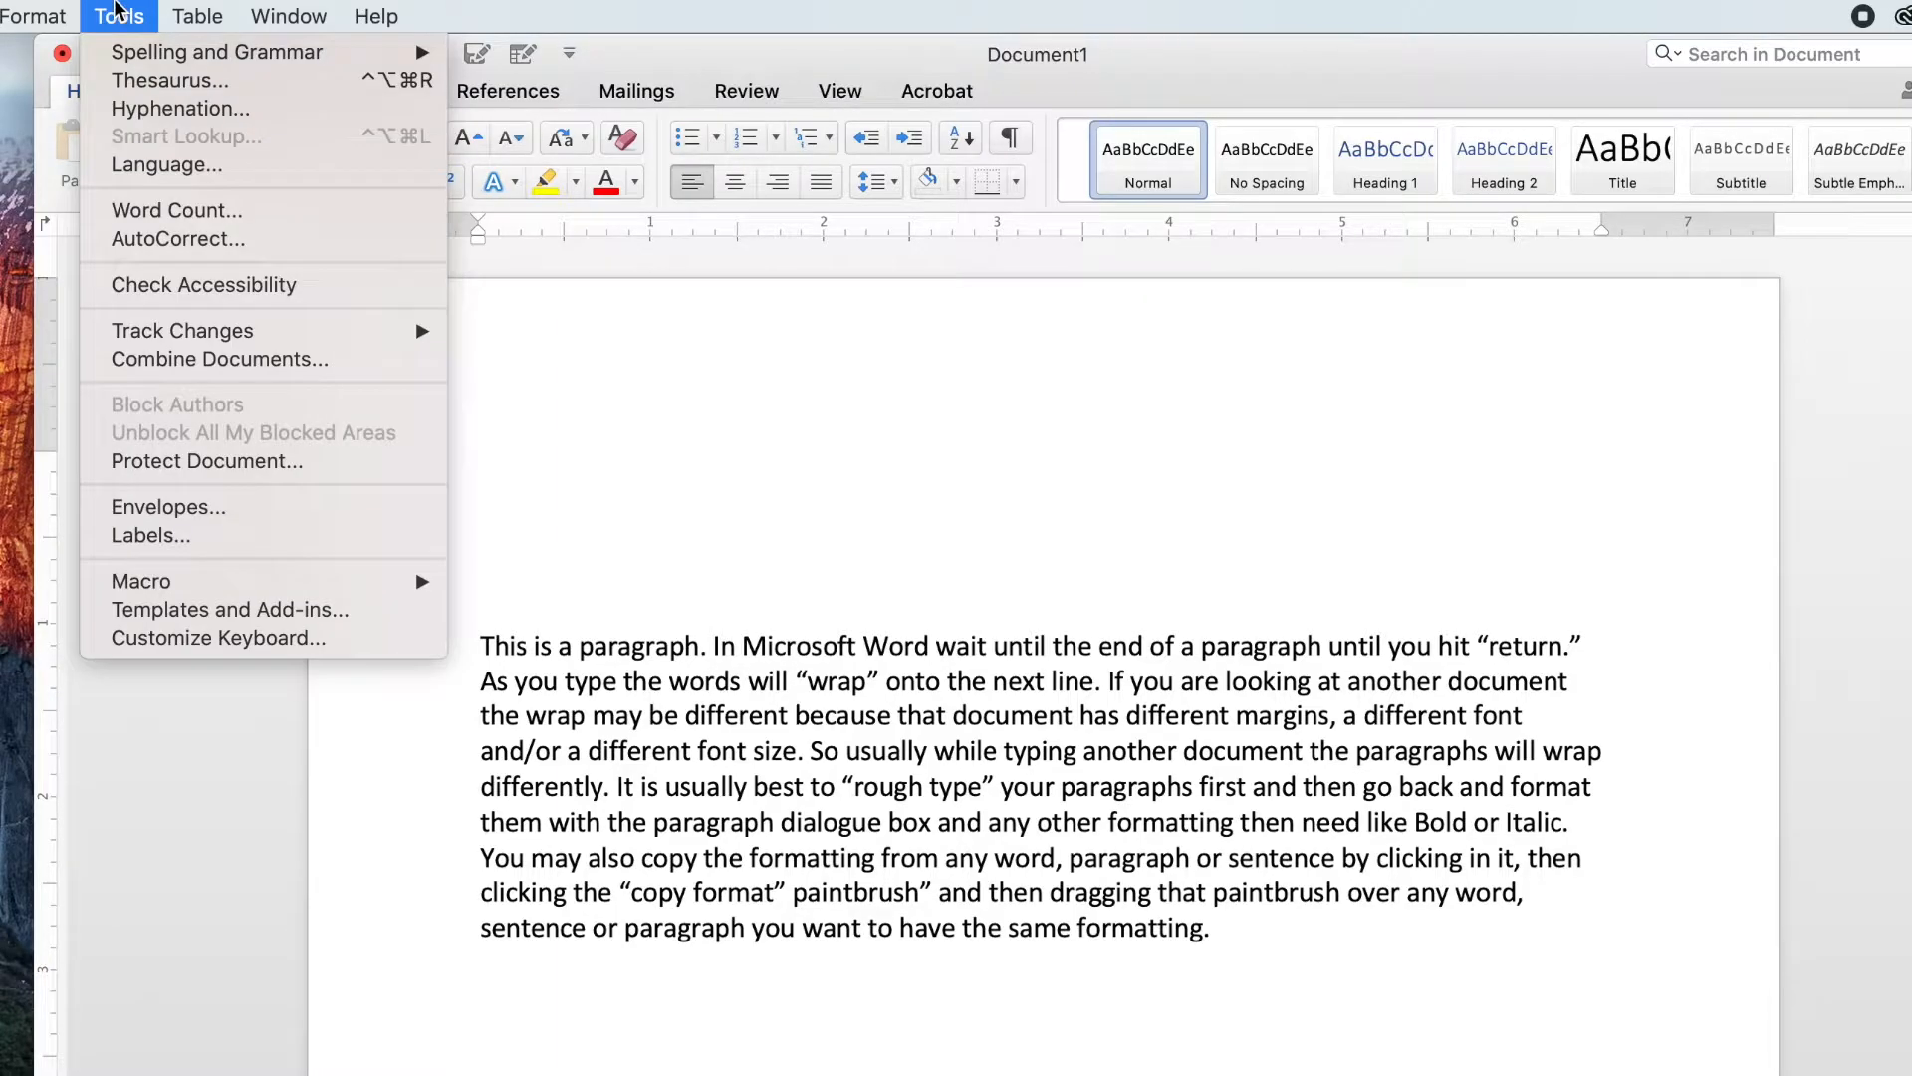
pyautogui.click(118, 12)
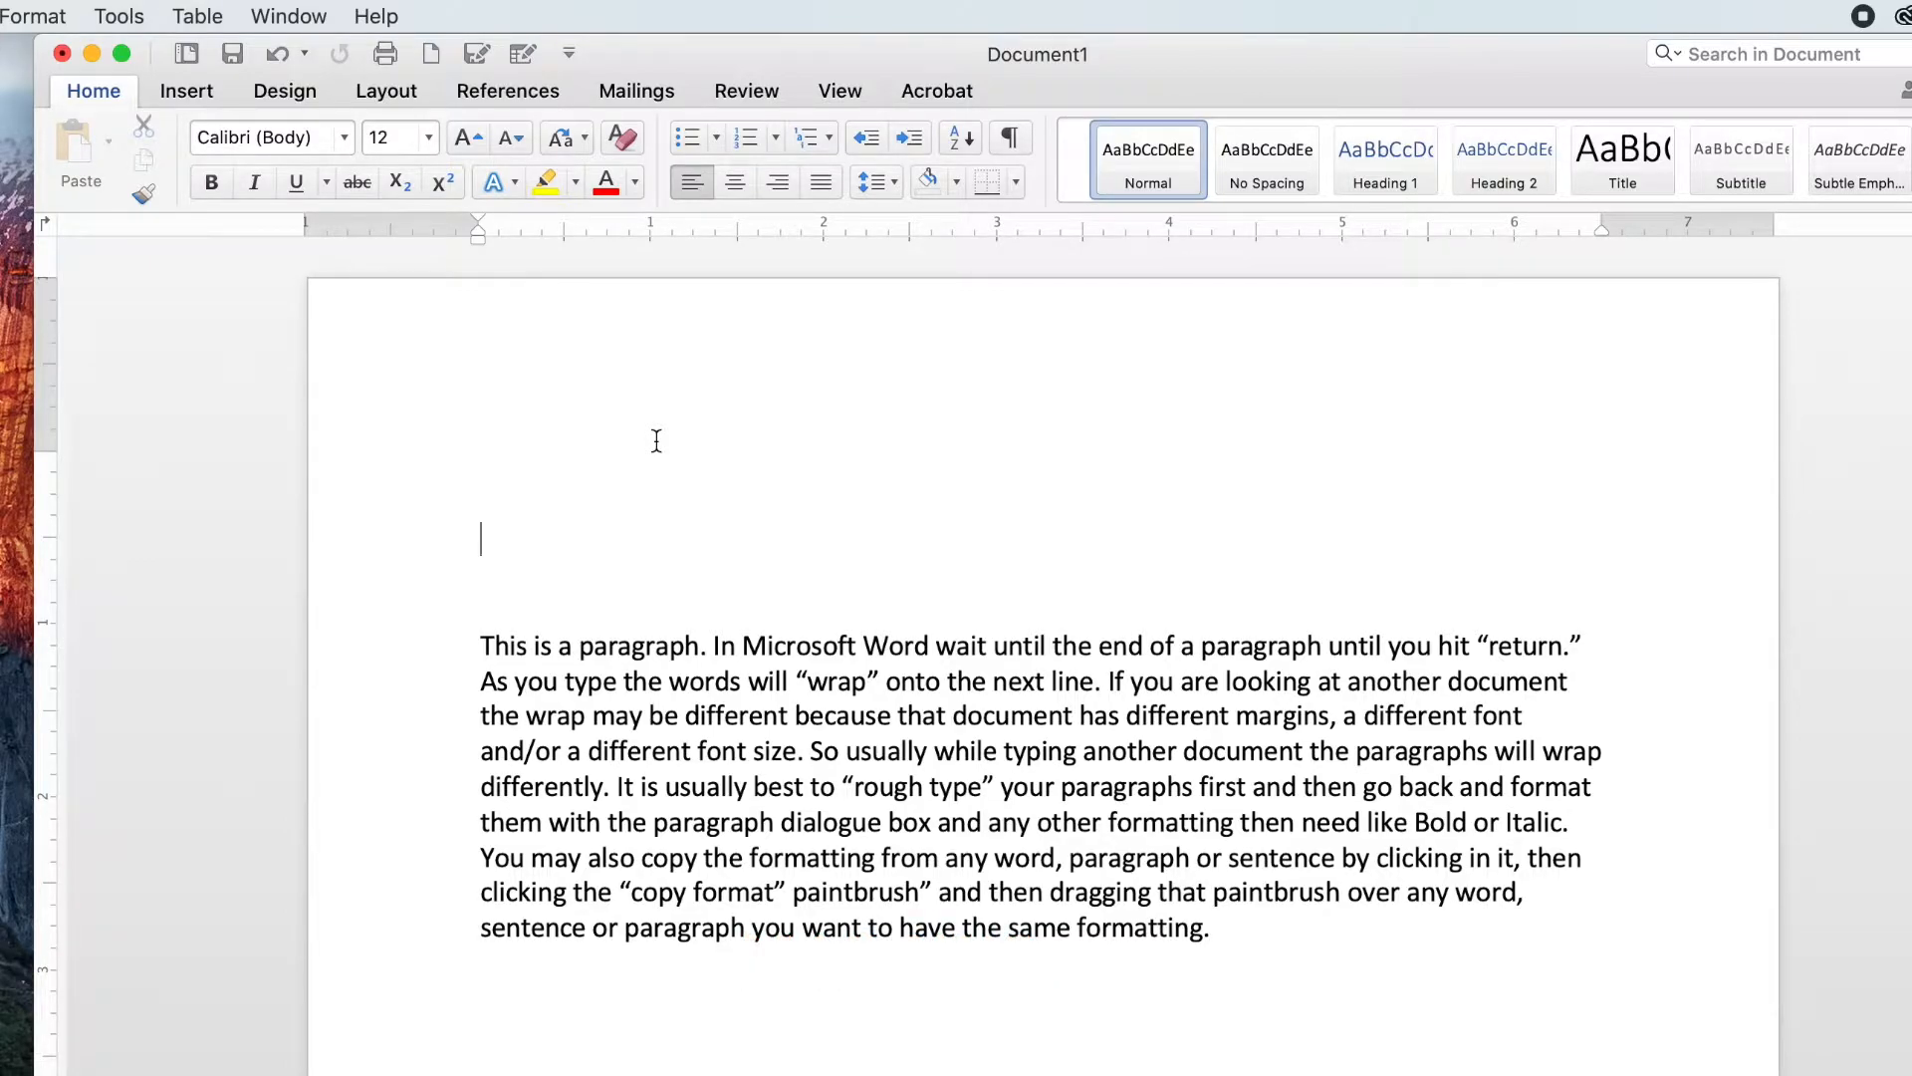
# Step: Open the document settings and try changing the left margin to 1.25 inches
pyautogui.click(30, 14)
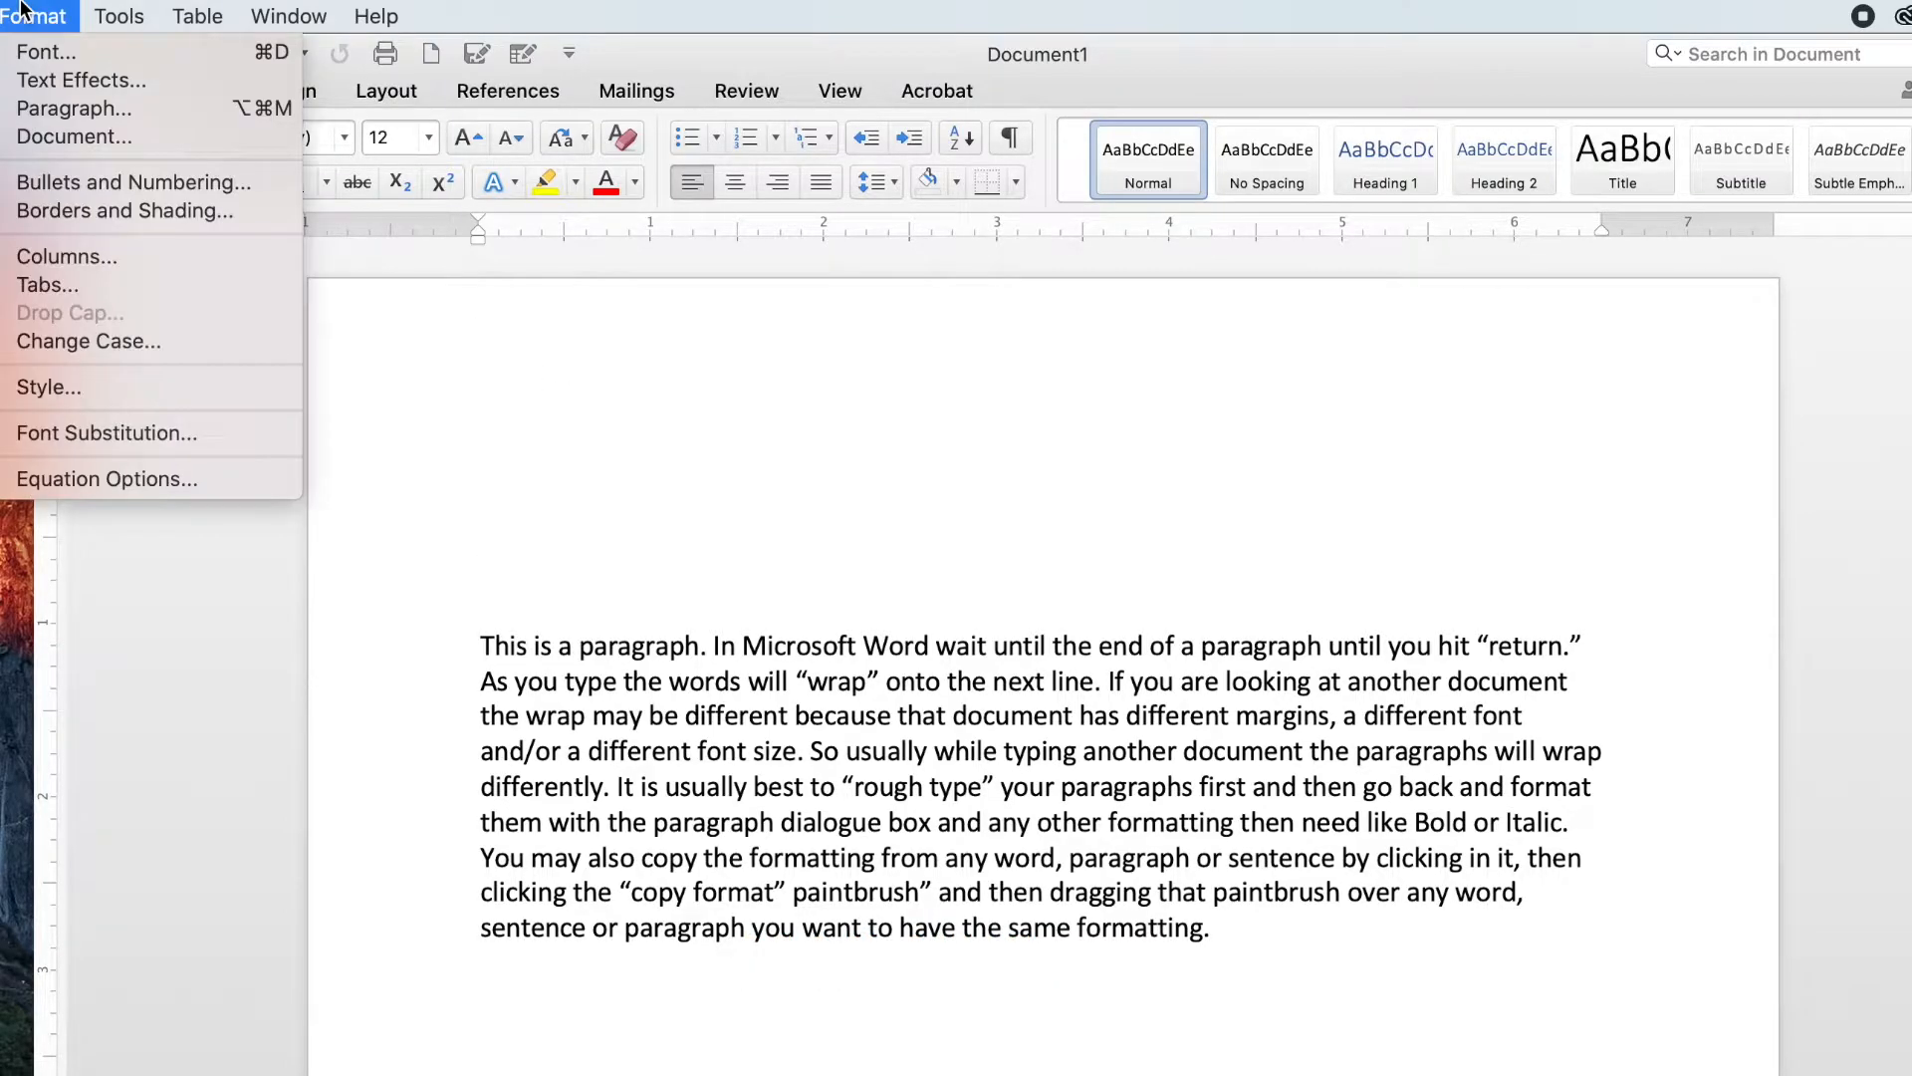
pyautogui.click(69, 139)
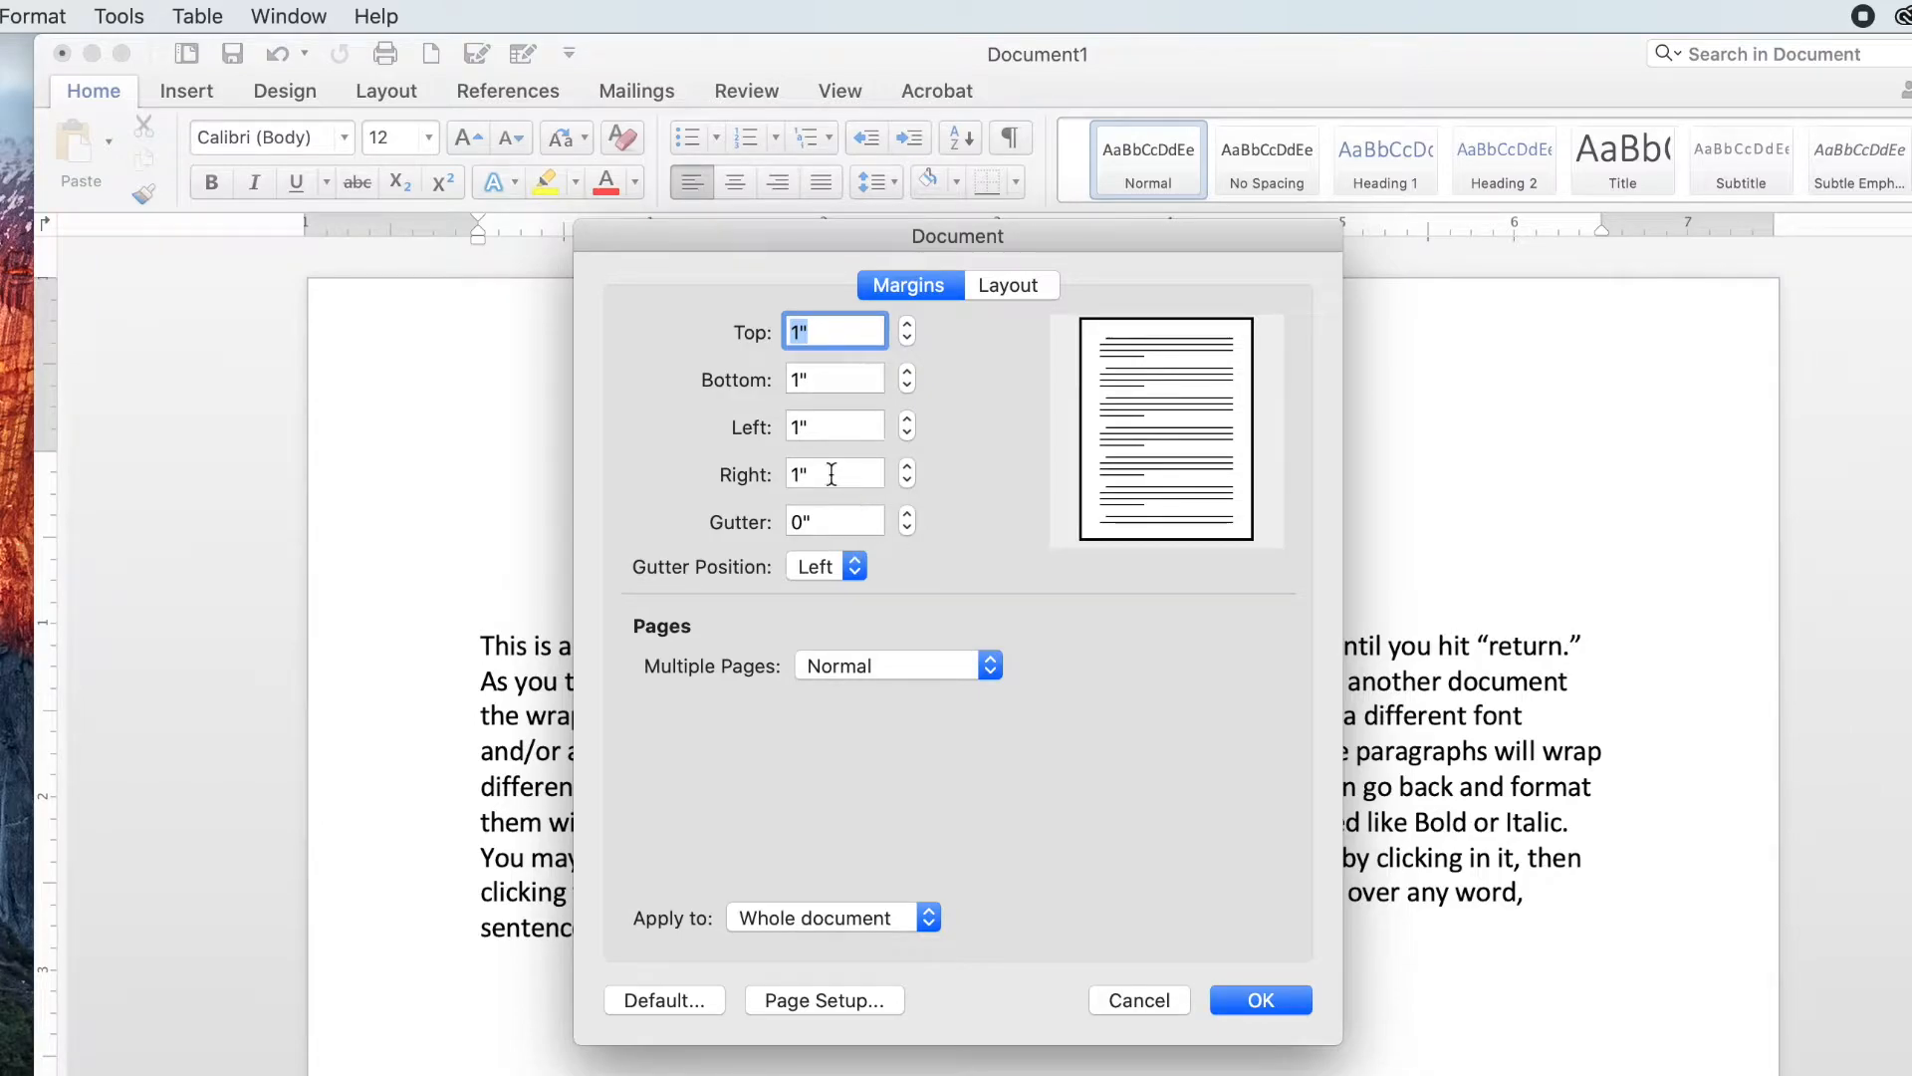
pyautogui.click(908, 420)
pyautogui.click(908, 420)
pyautogui.click(908, 420)
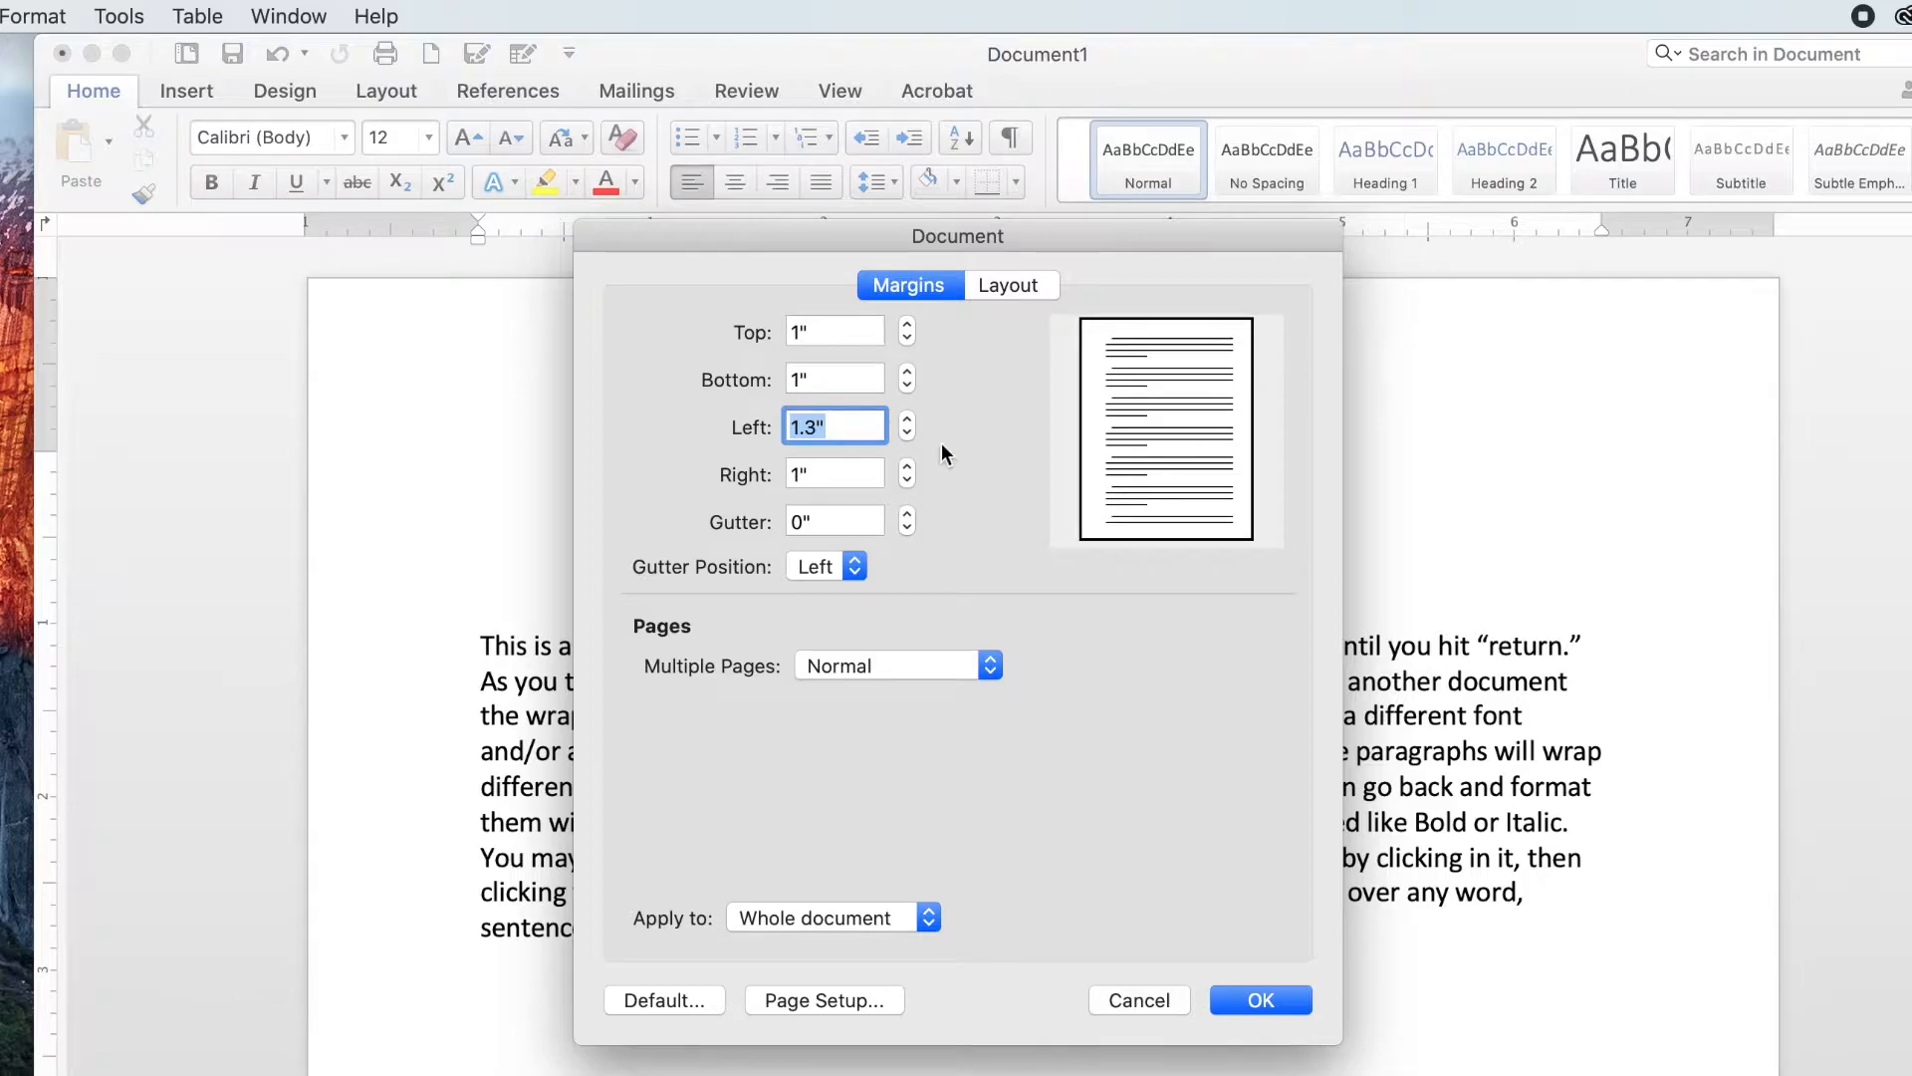
pyautogui.write('1.25')
pyautogui.moveTo(846, 428); pyautogui.dragTo(747, 429)
pyautogui.write('1.25')
pyautogui.click(900, 435)
pyautogui.click(900, 434)
pyautogui.click(900, 434)
# Step: In Page Setup, switch the orientation to landscape and back to portrait, then close both dialogs
pyautogui.click(804, 998)
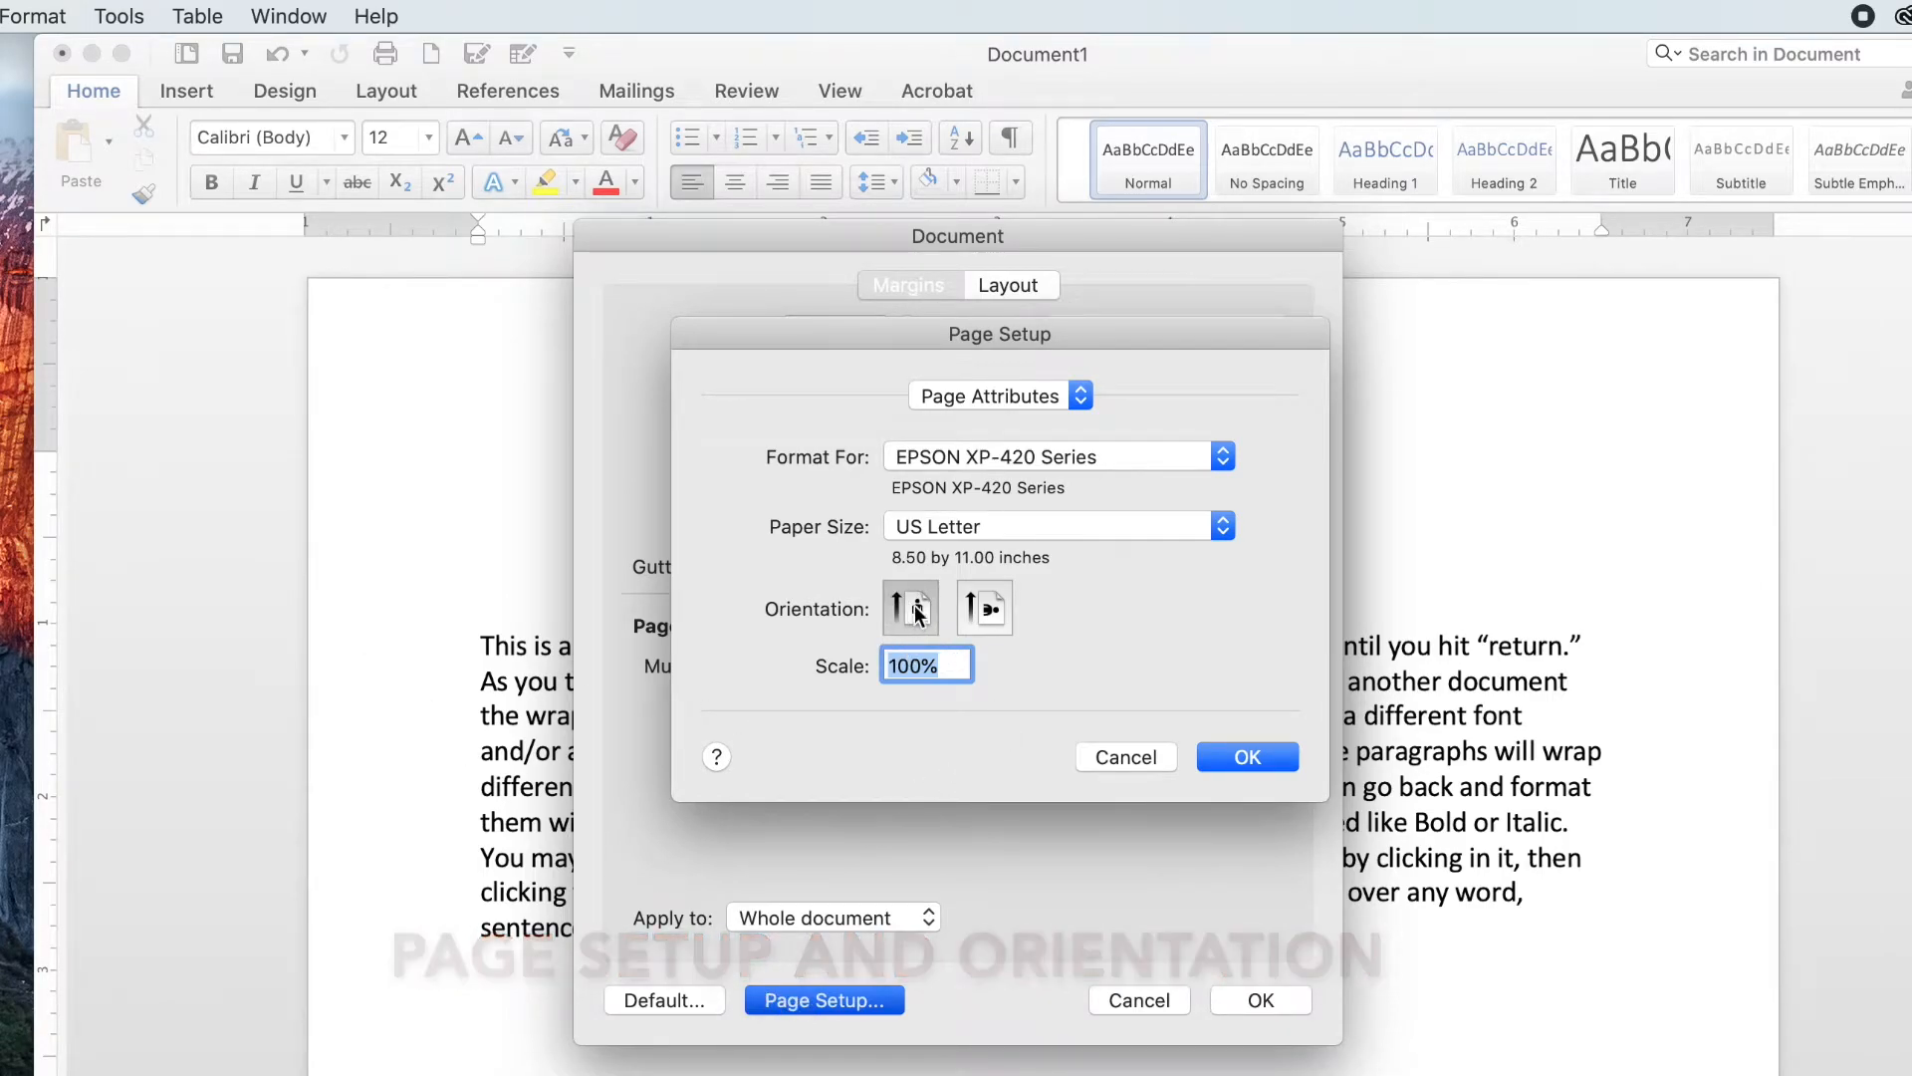
pyautogui.click(993, 612)
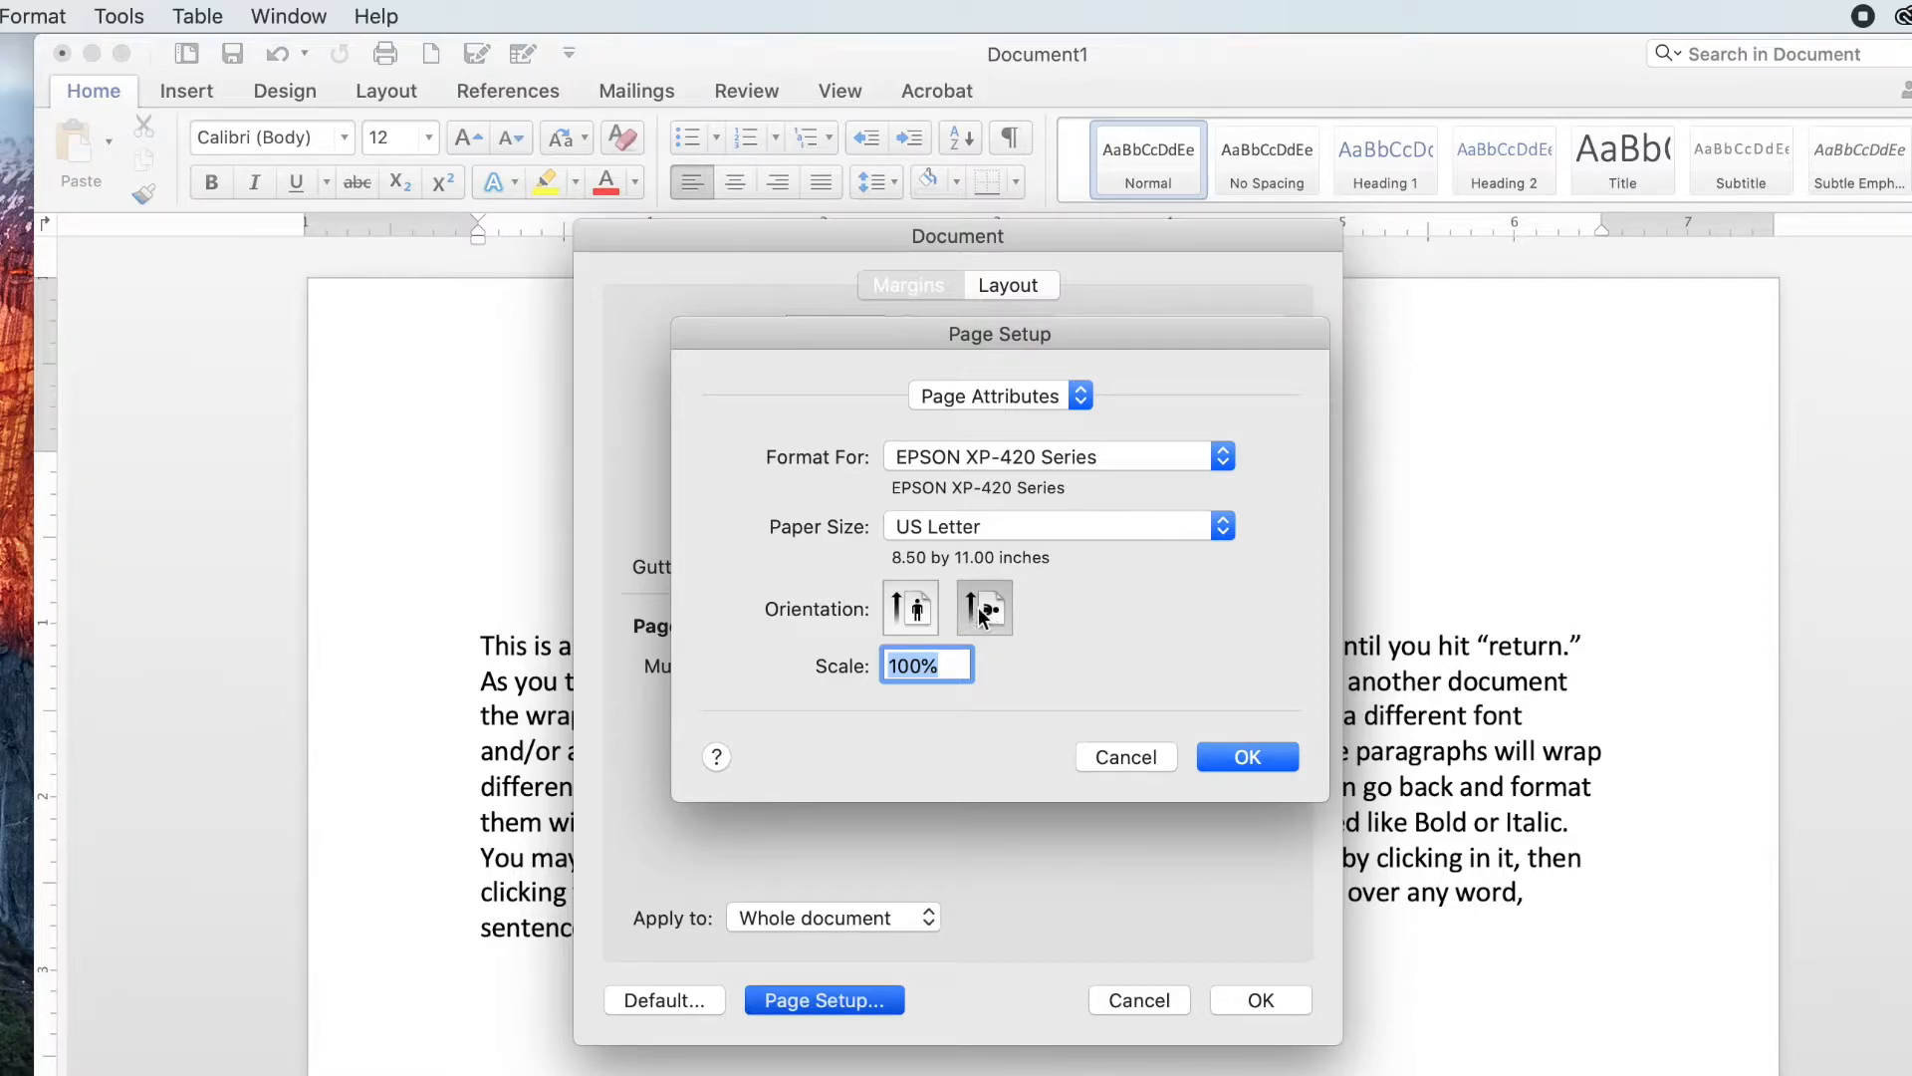
pyautogui.click(917, 615)
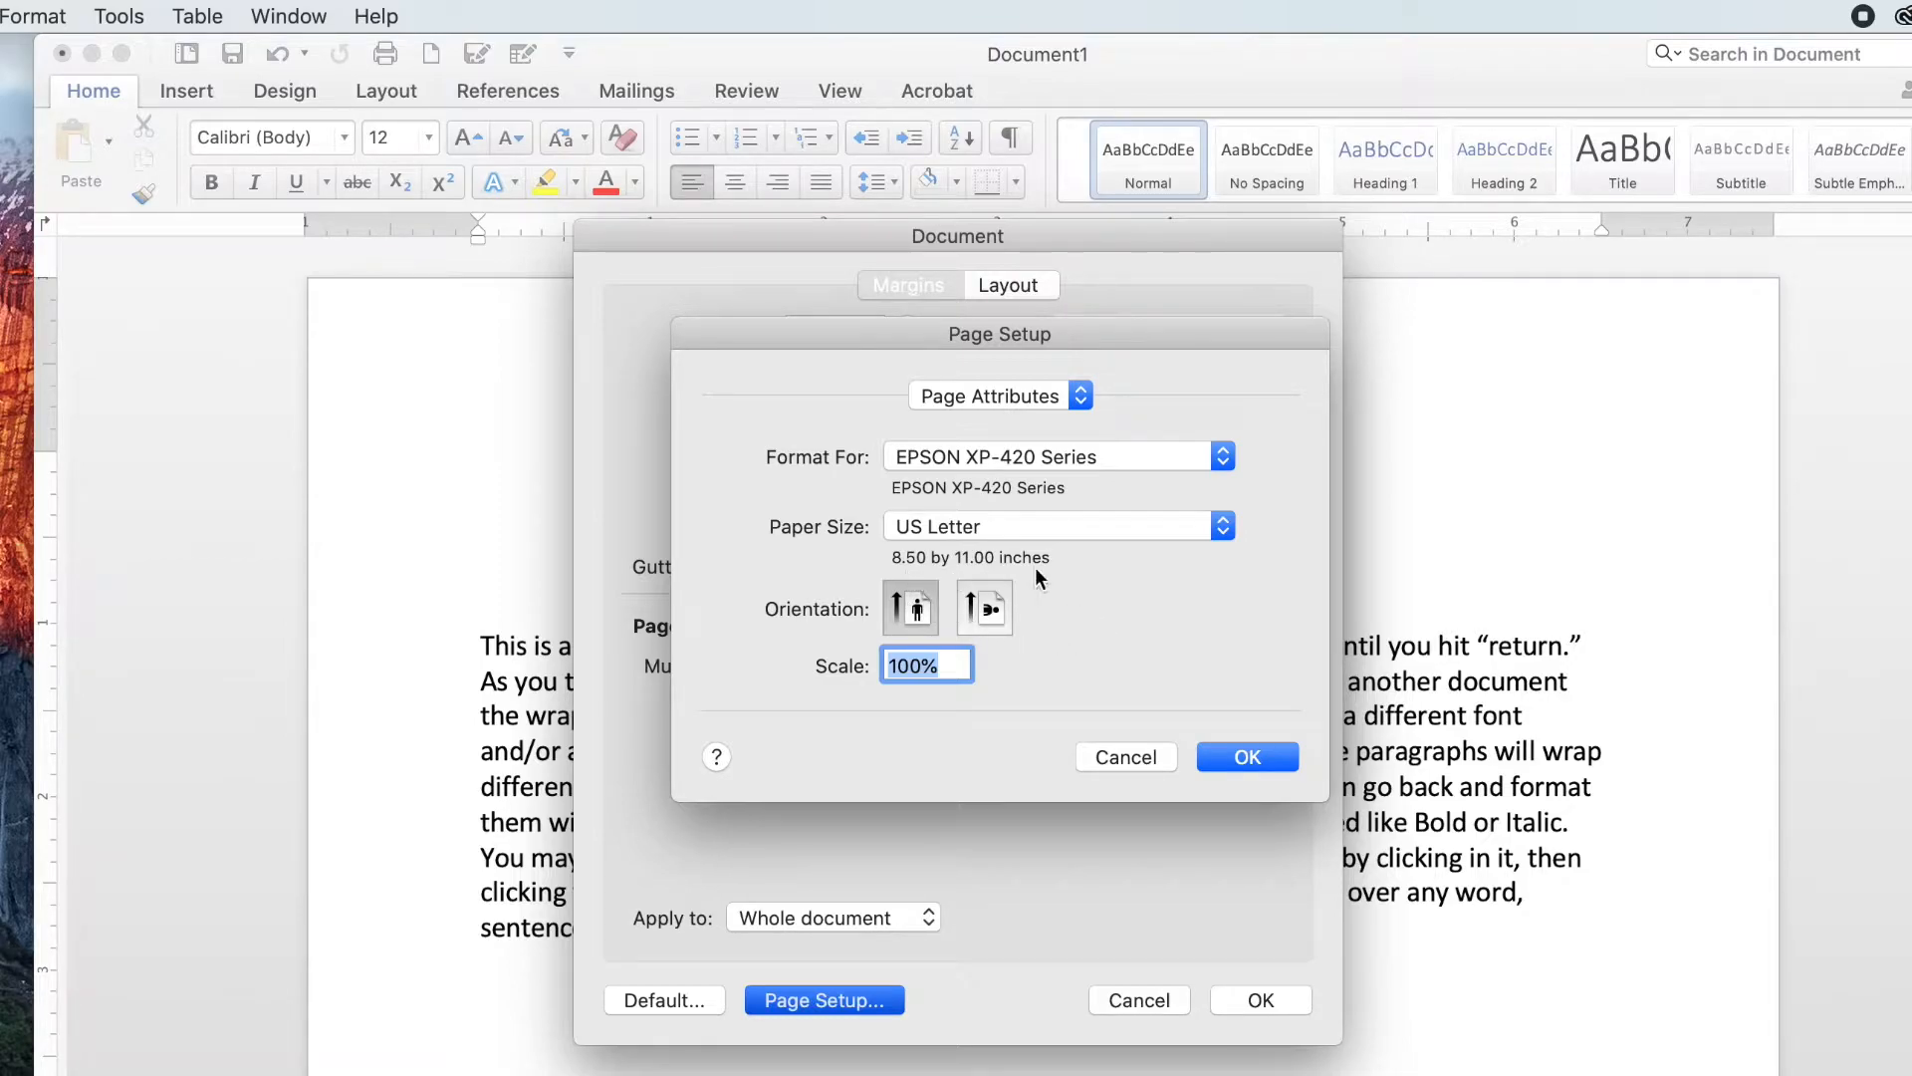
pyautogui.click(1240, 759)
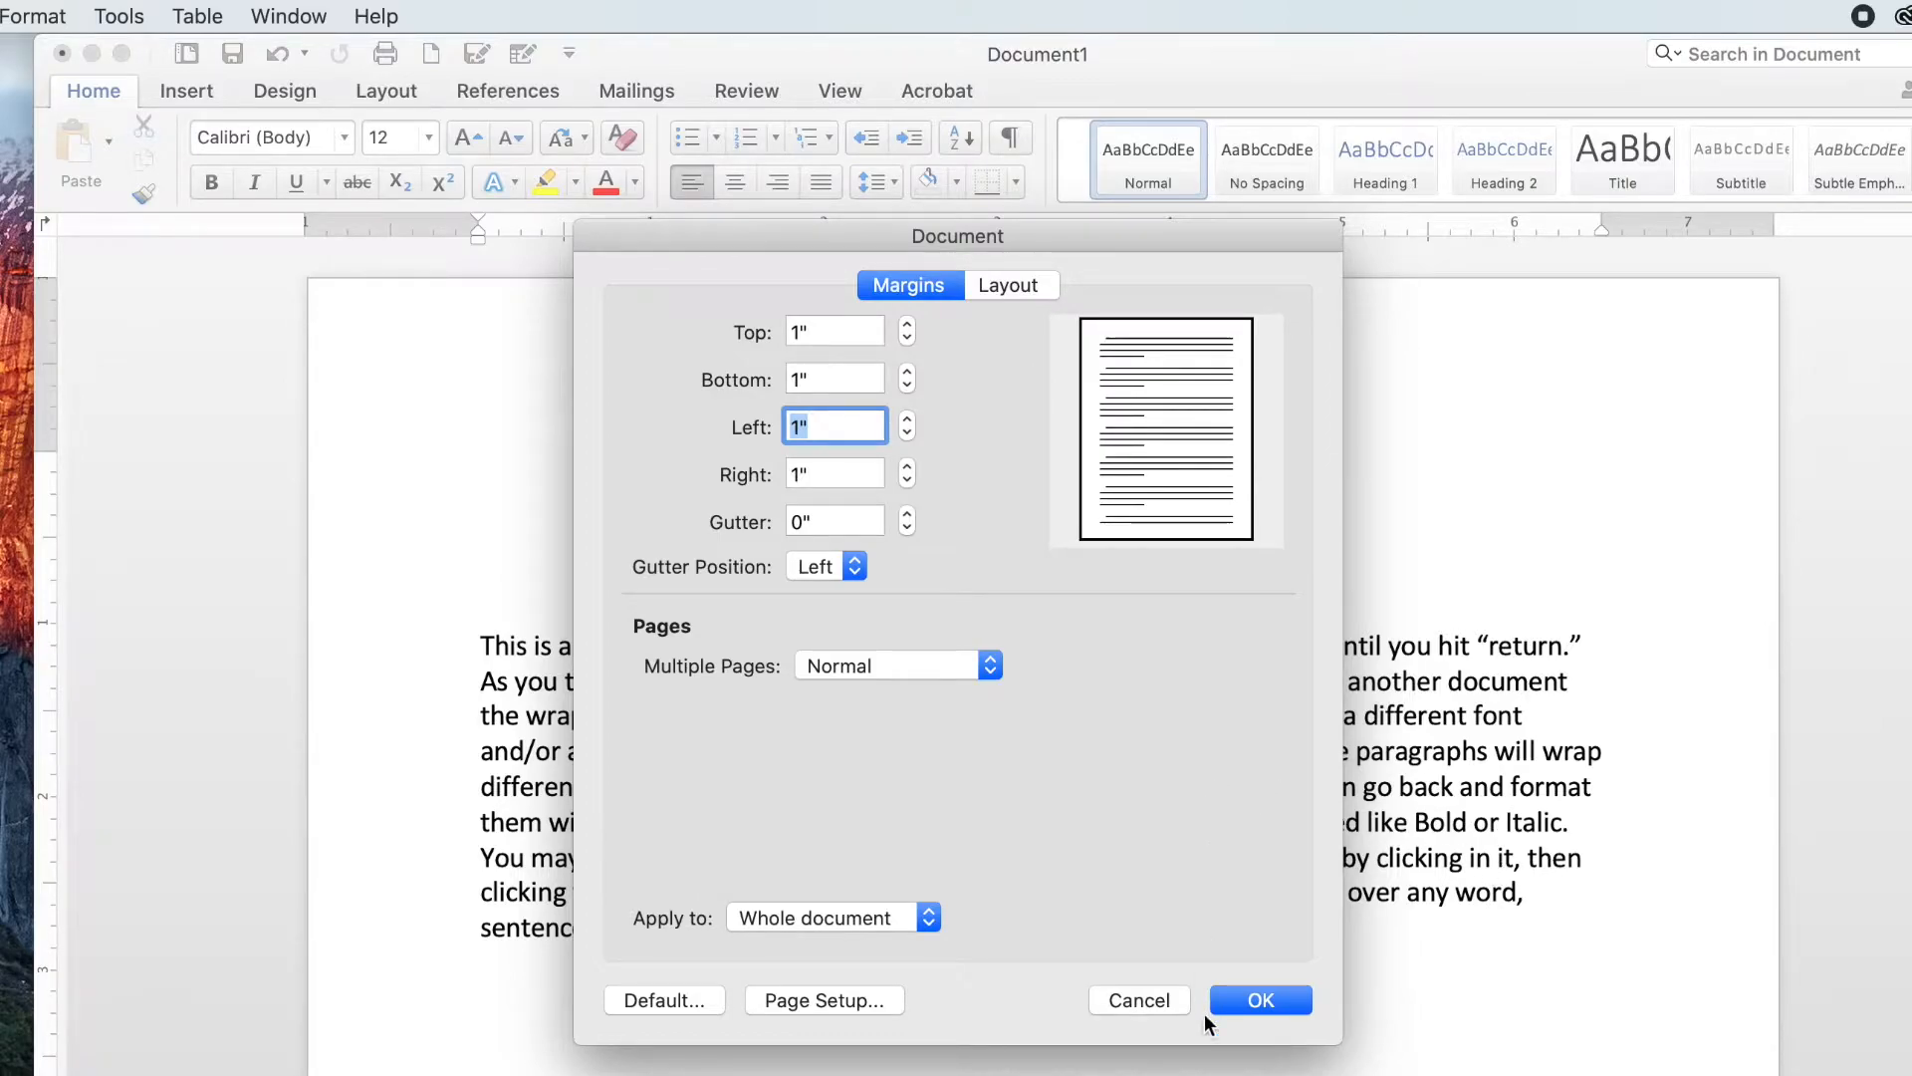
pyautogui.click(1245, 1001)
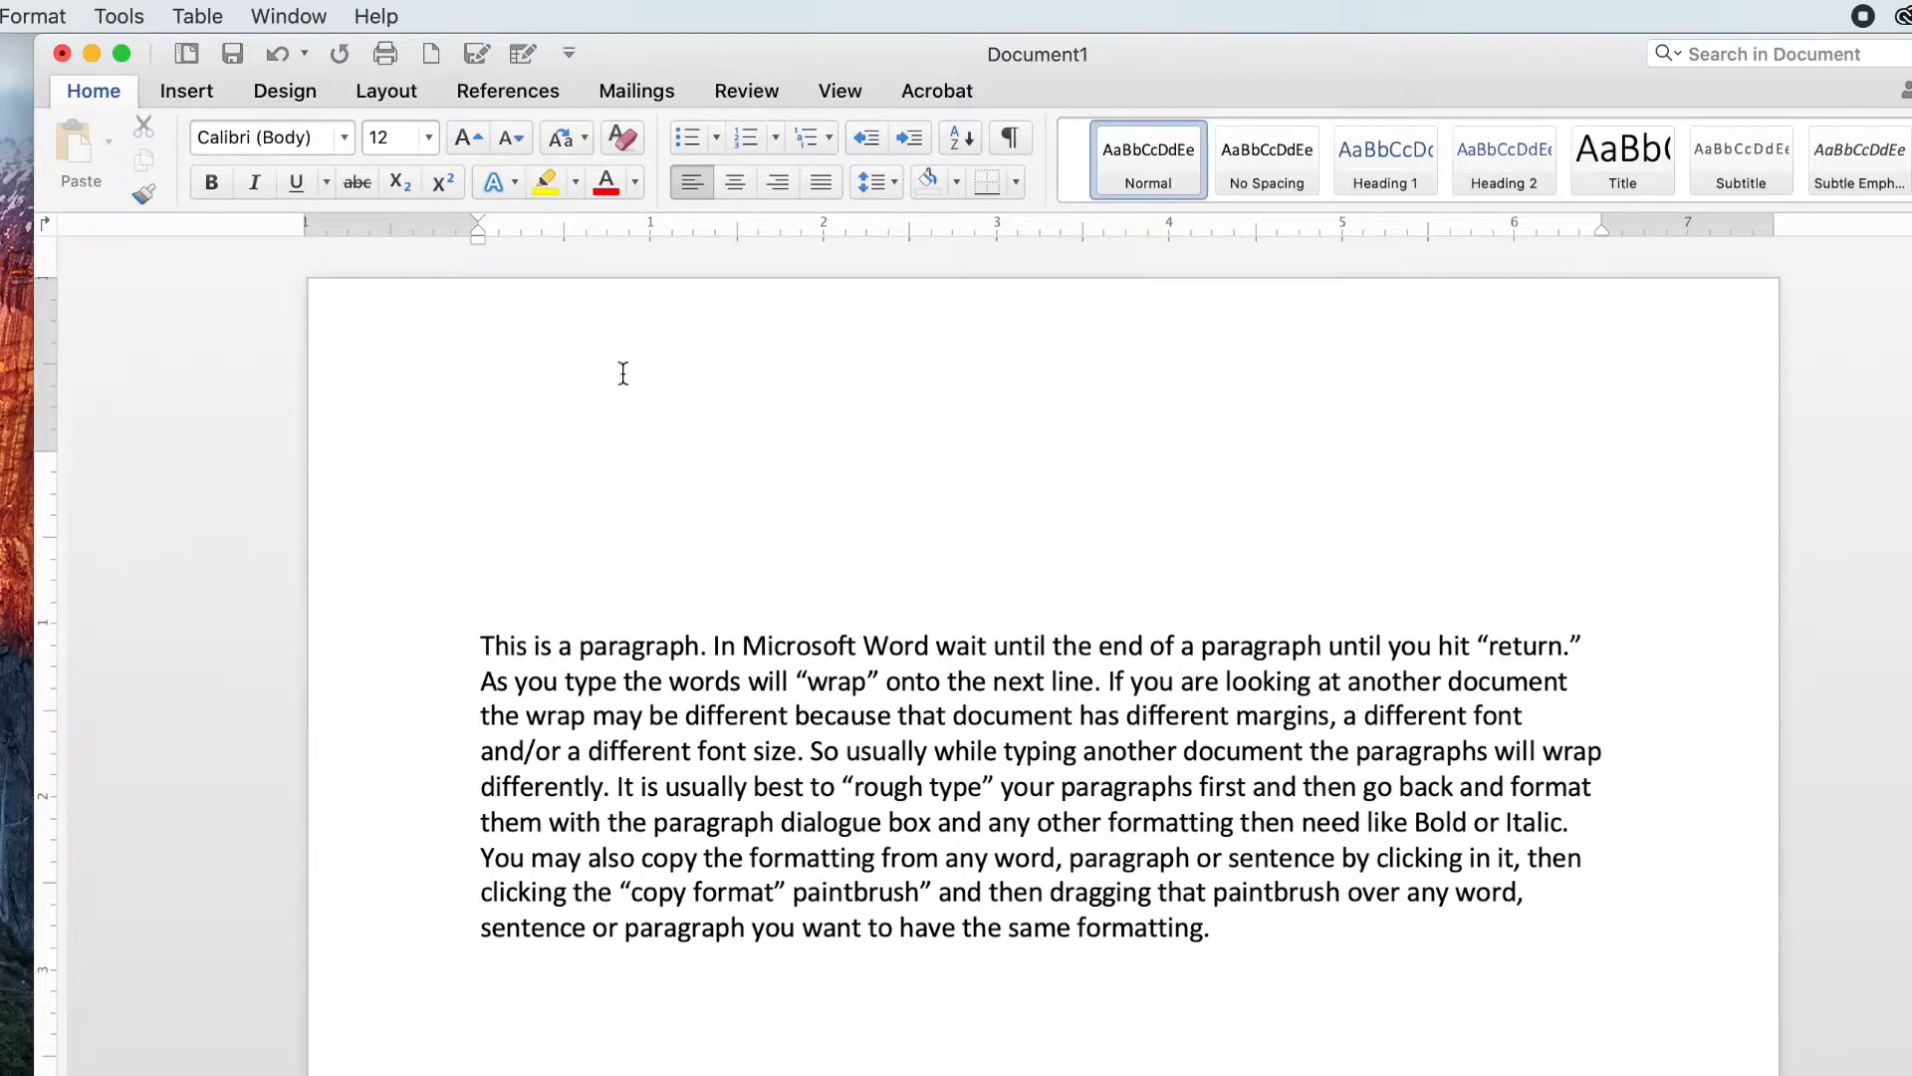
pyautogui.click(0, 16)
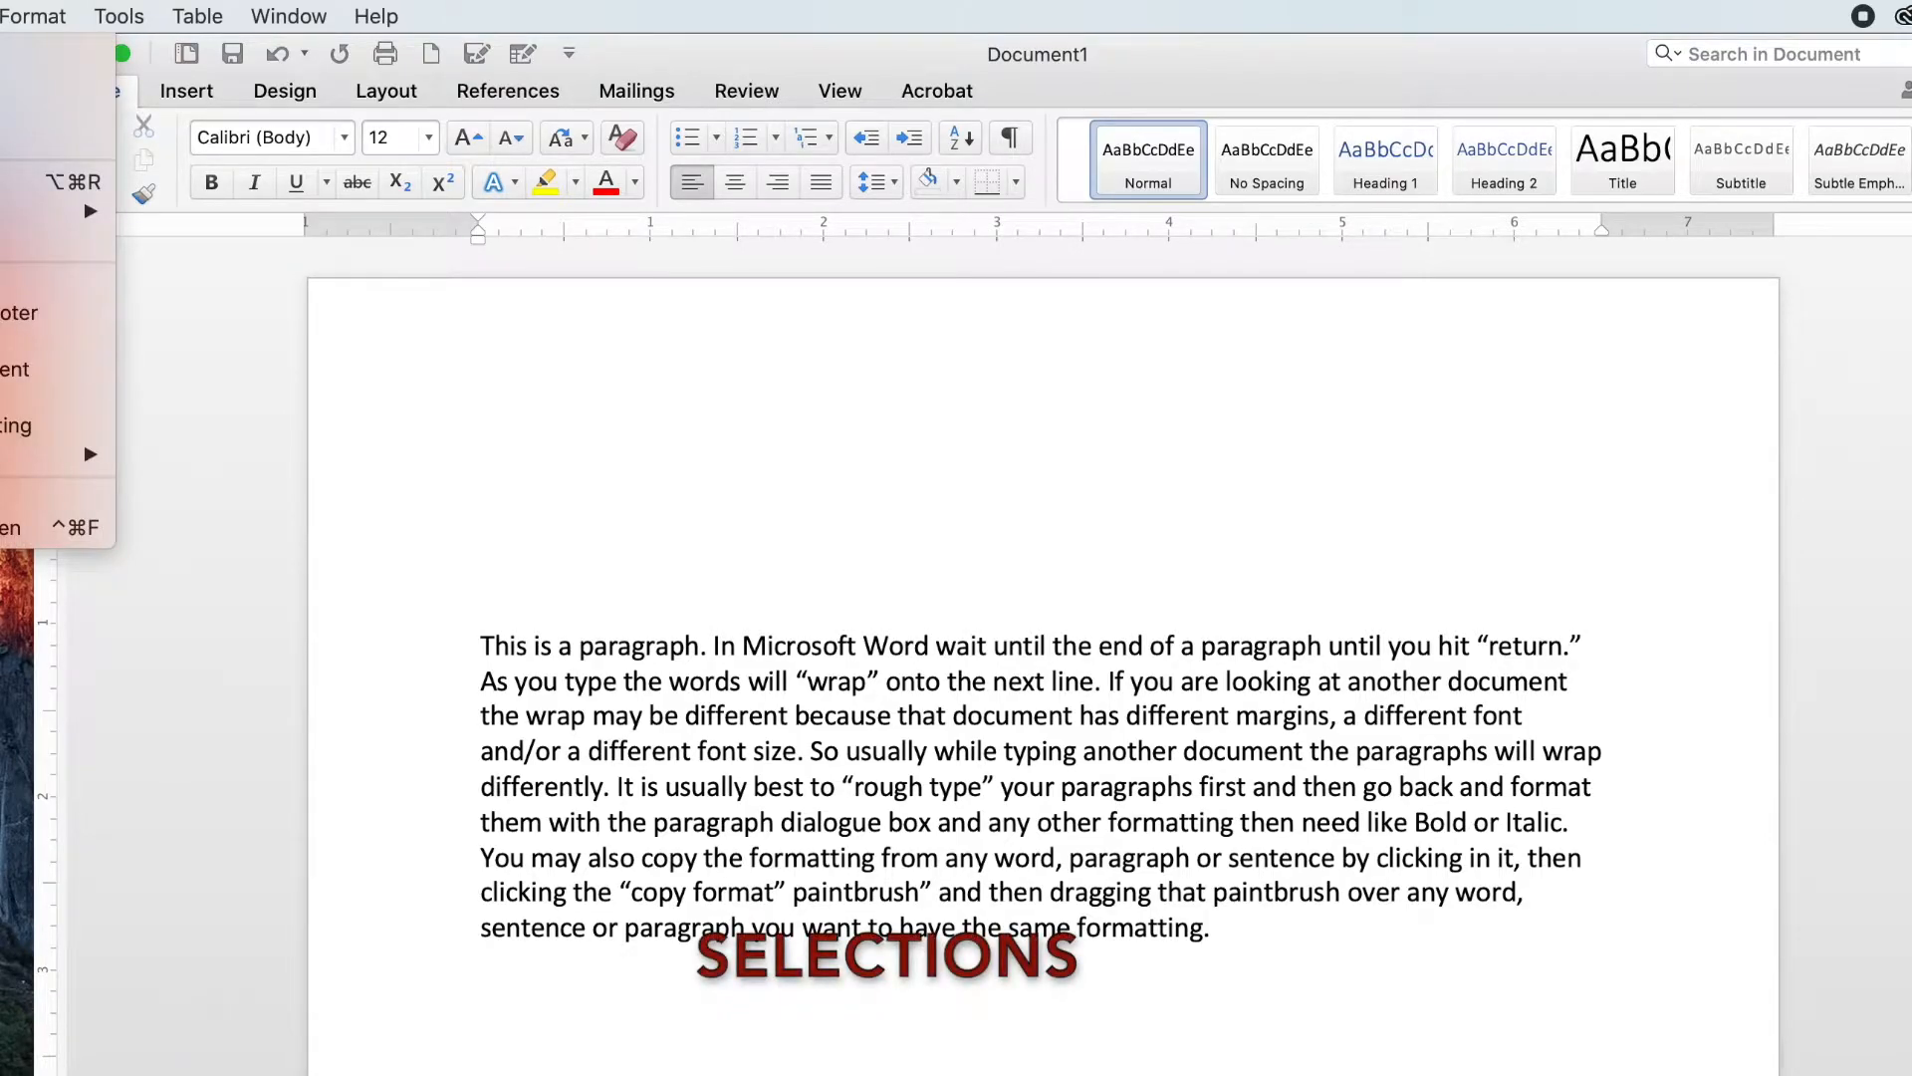
pyautogui.click(20, 81)
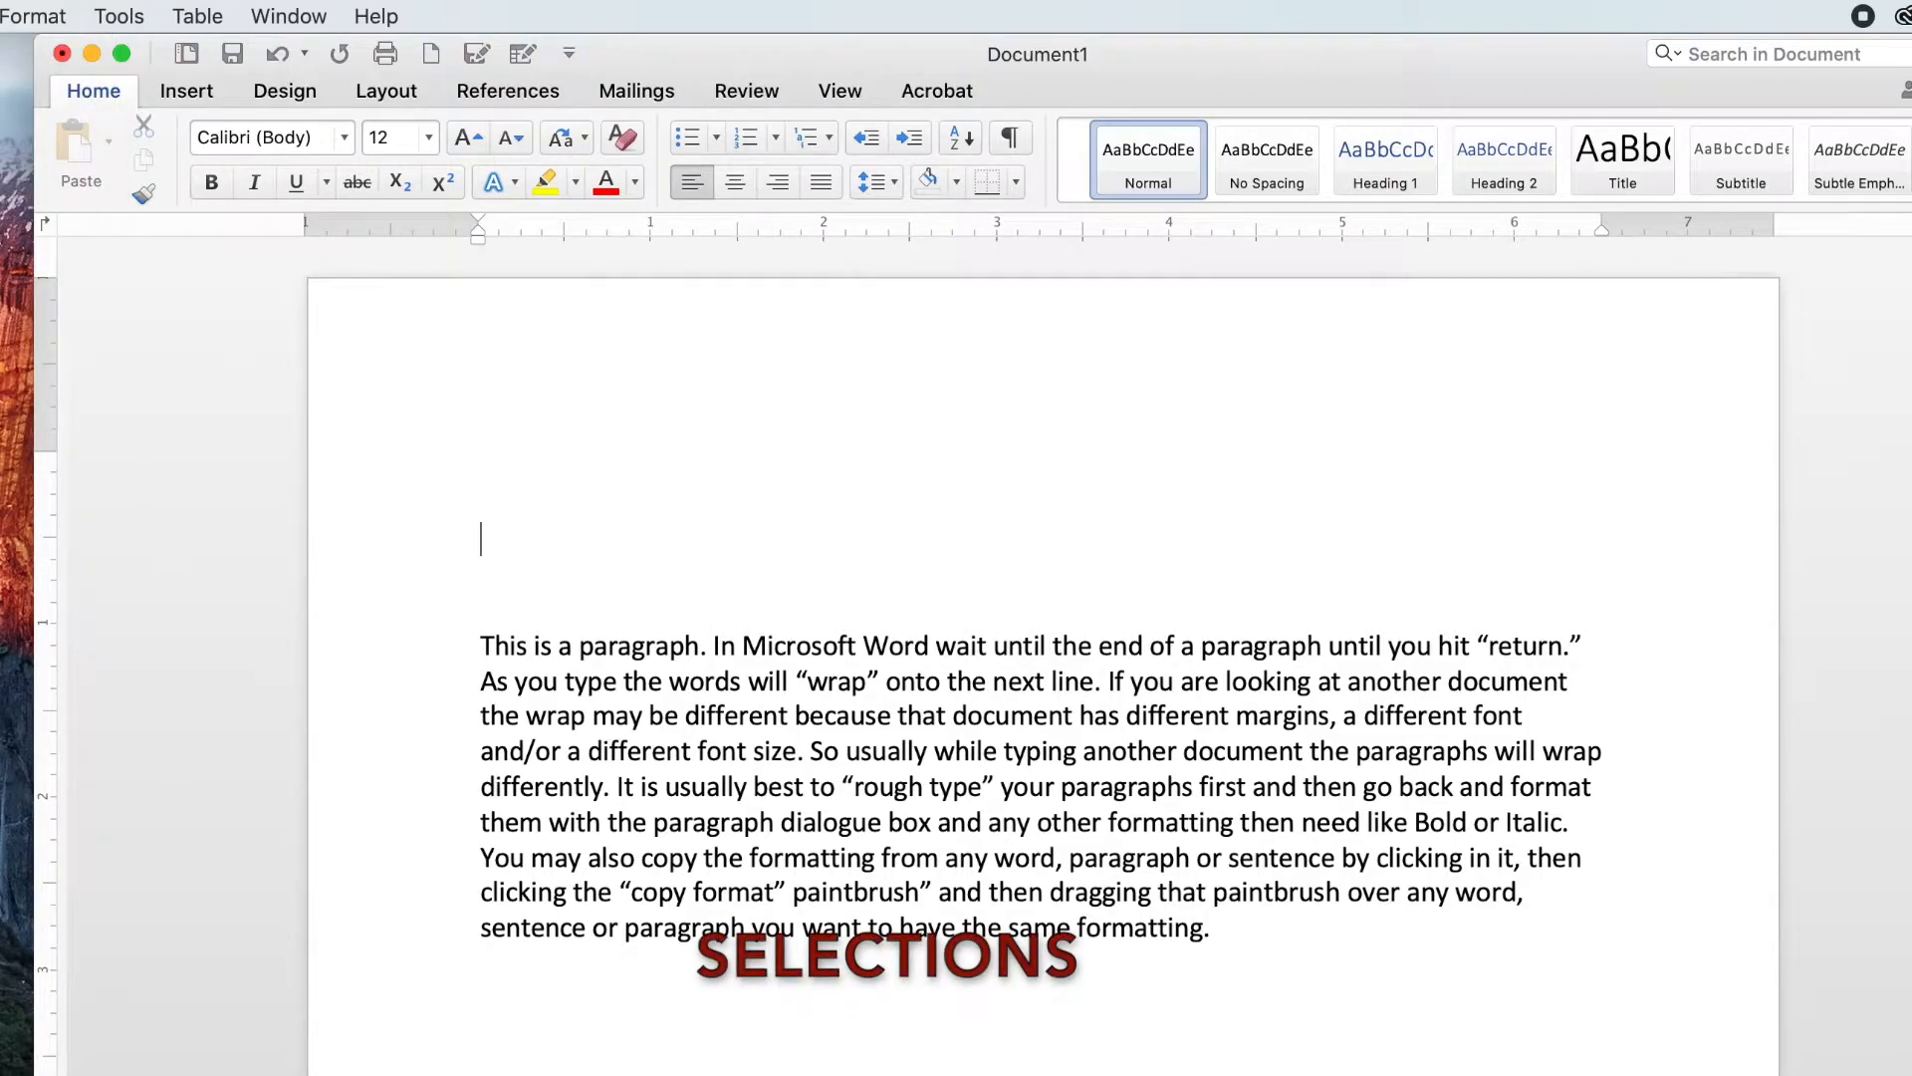
pyautogui.click(2, 16)
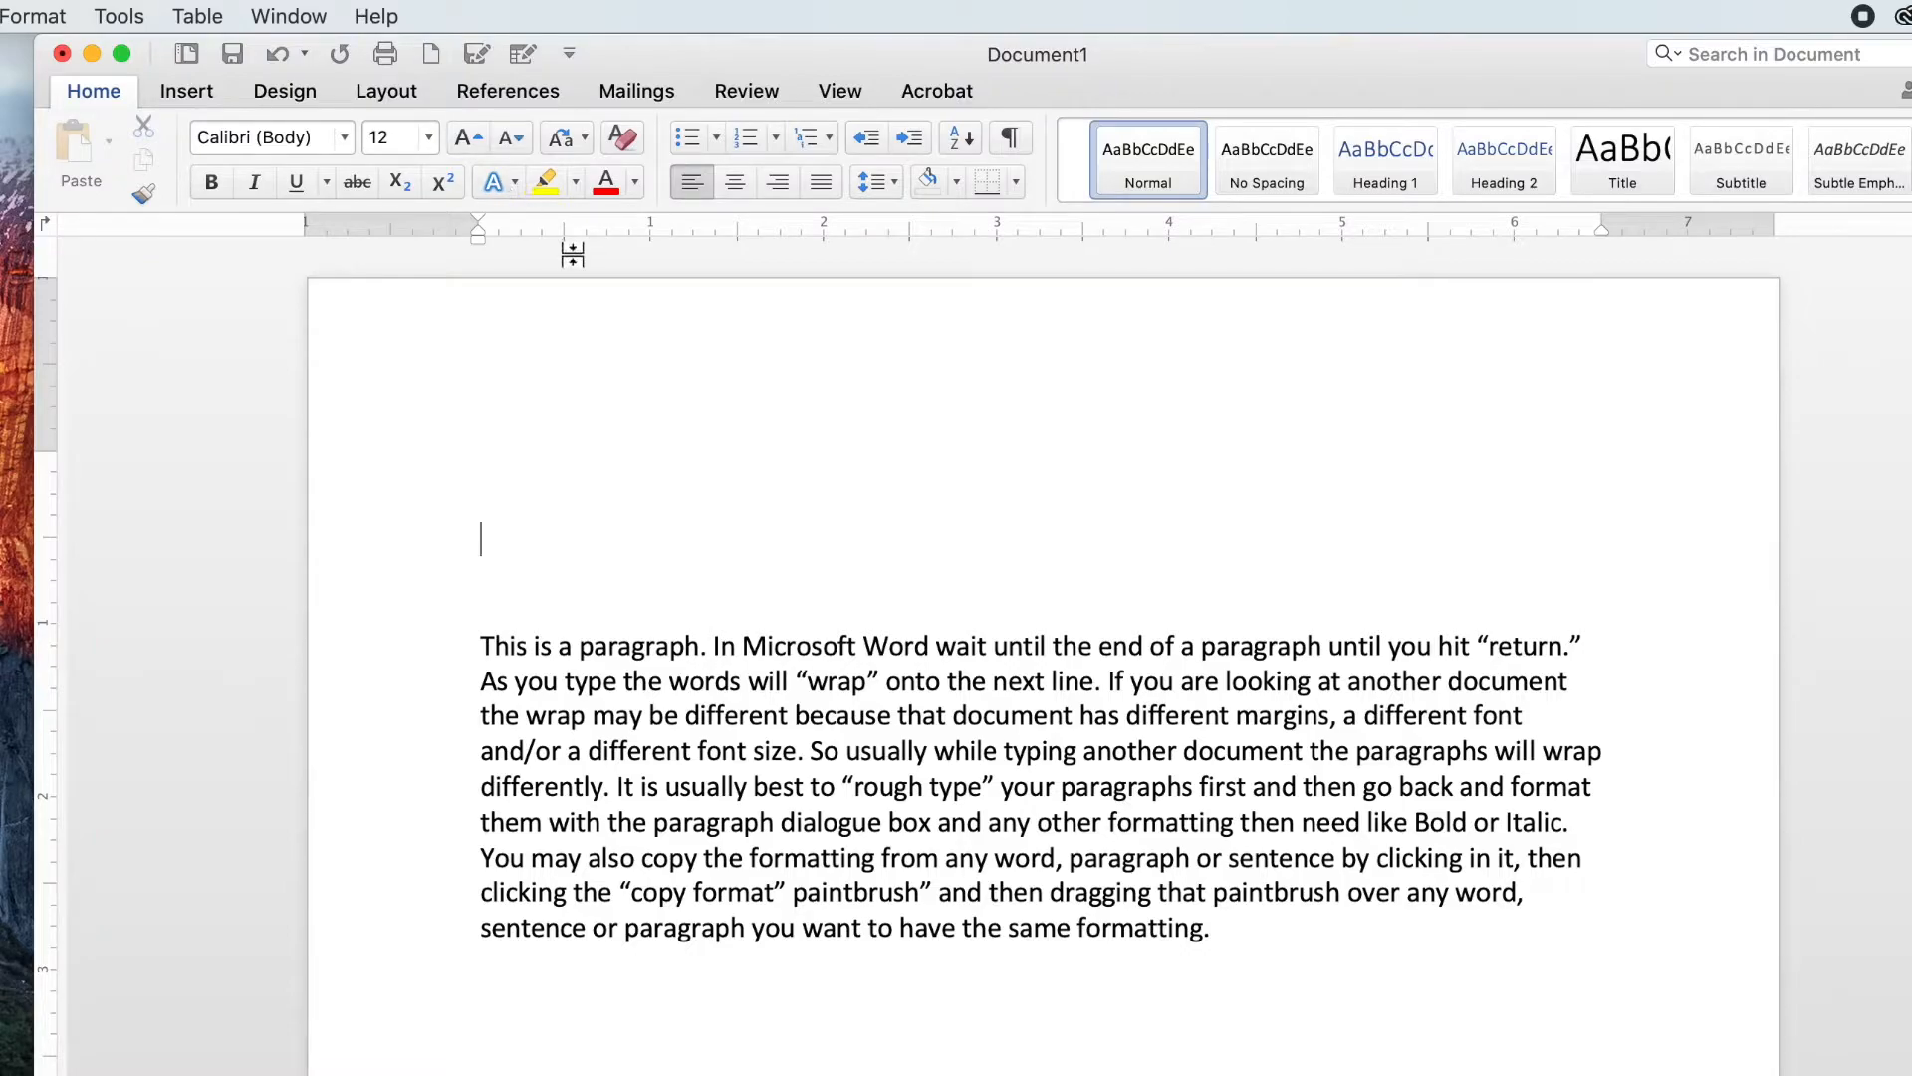
pyautogui.moveTo(624, 52)
pyautogui.mouseDown()
pyautogui.moveTo(564, 52)
pyautogui.moveTo(632, 52)
pyautogui.moveTo(612, 56)
pyautogui.mouseUp()
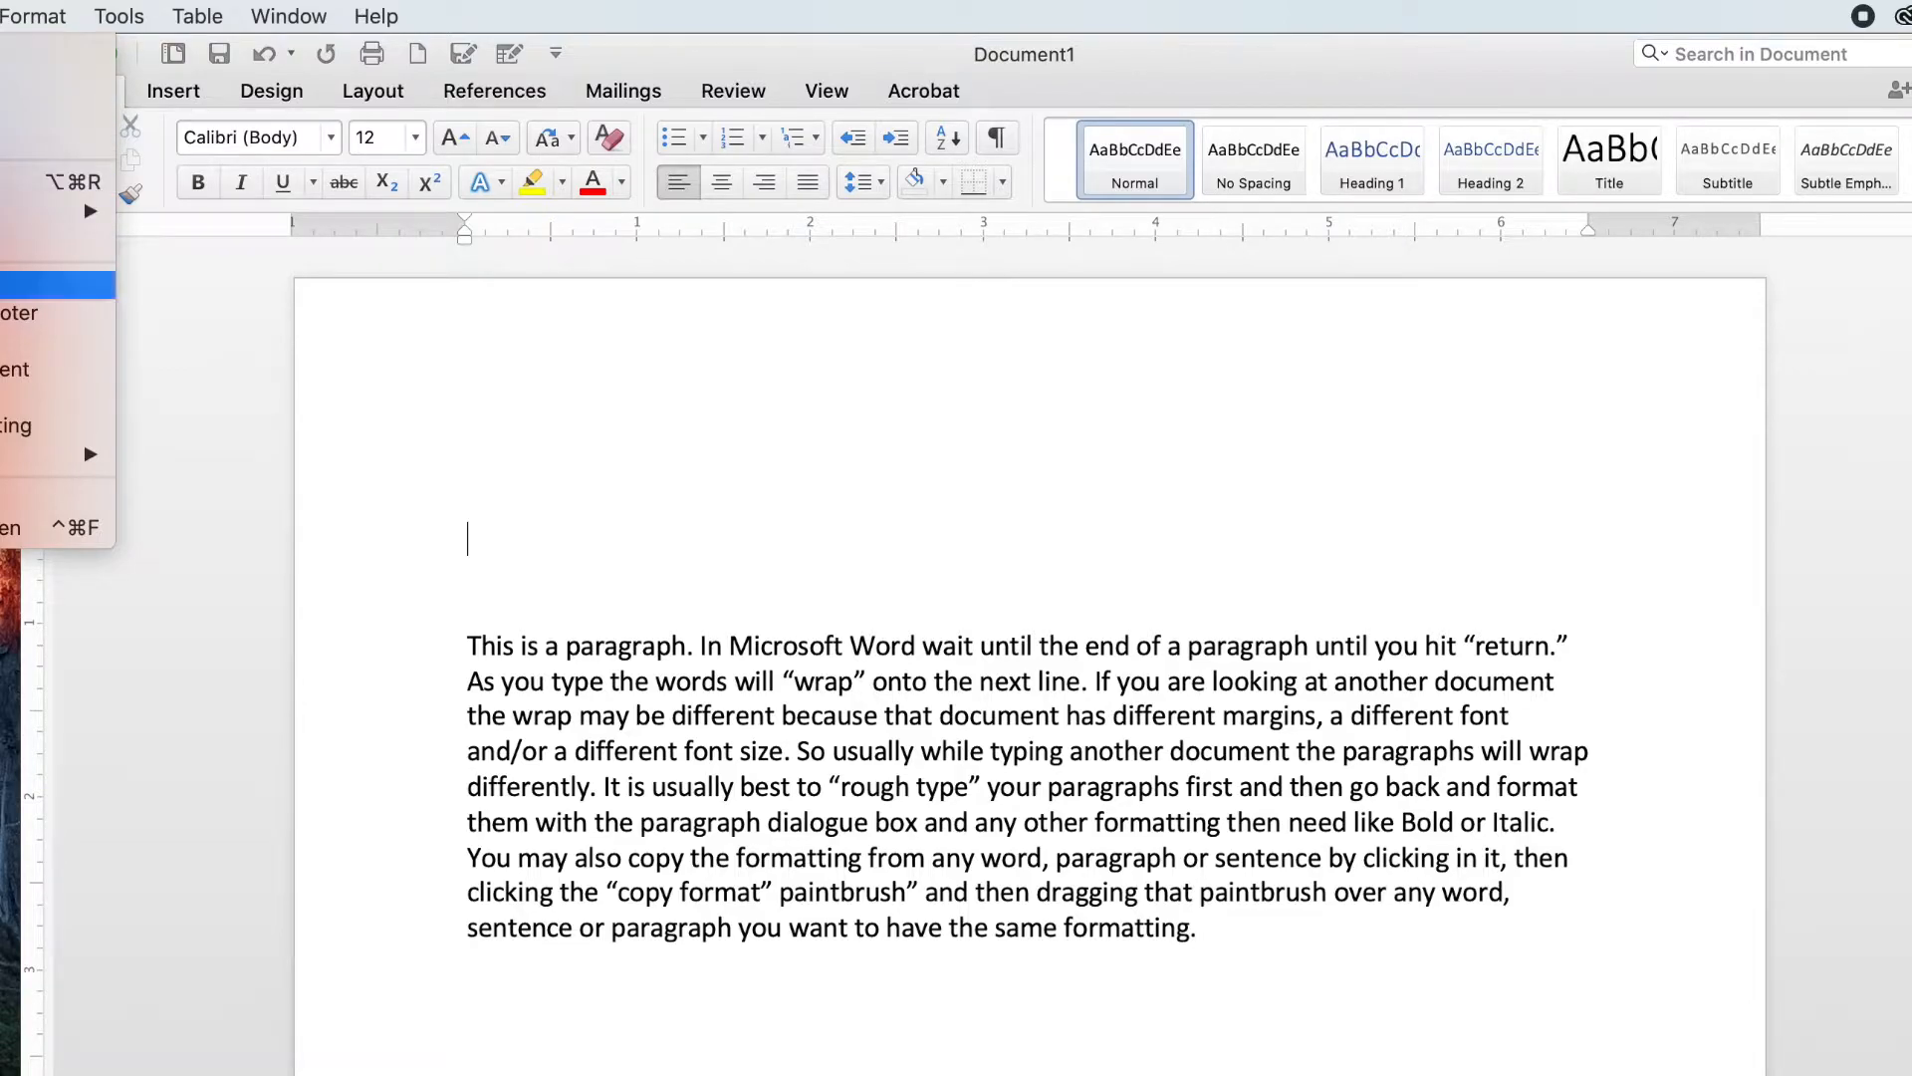
pyautogui.click(179, 95)
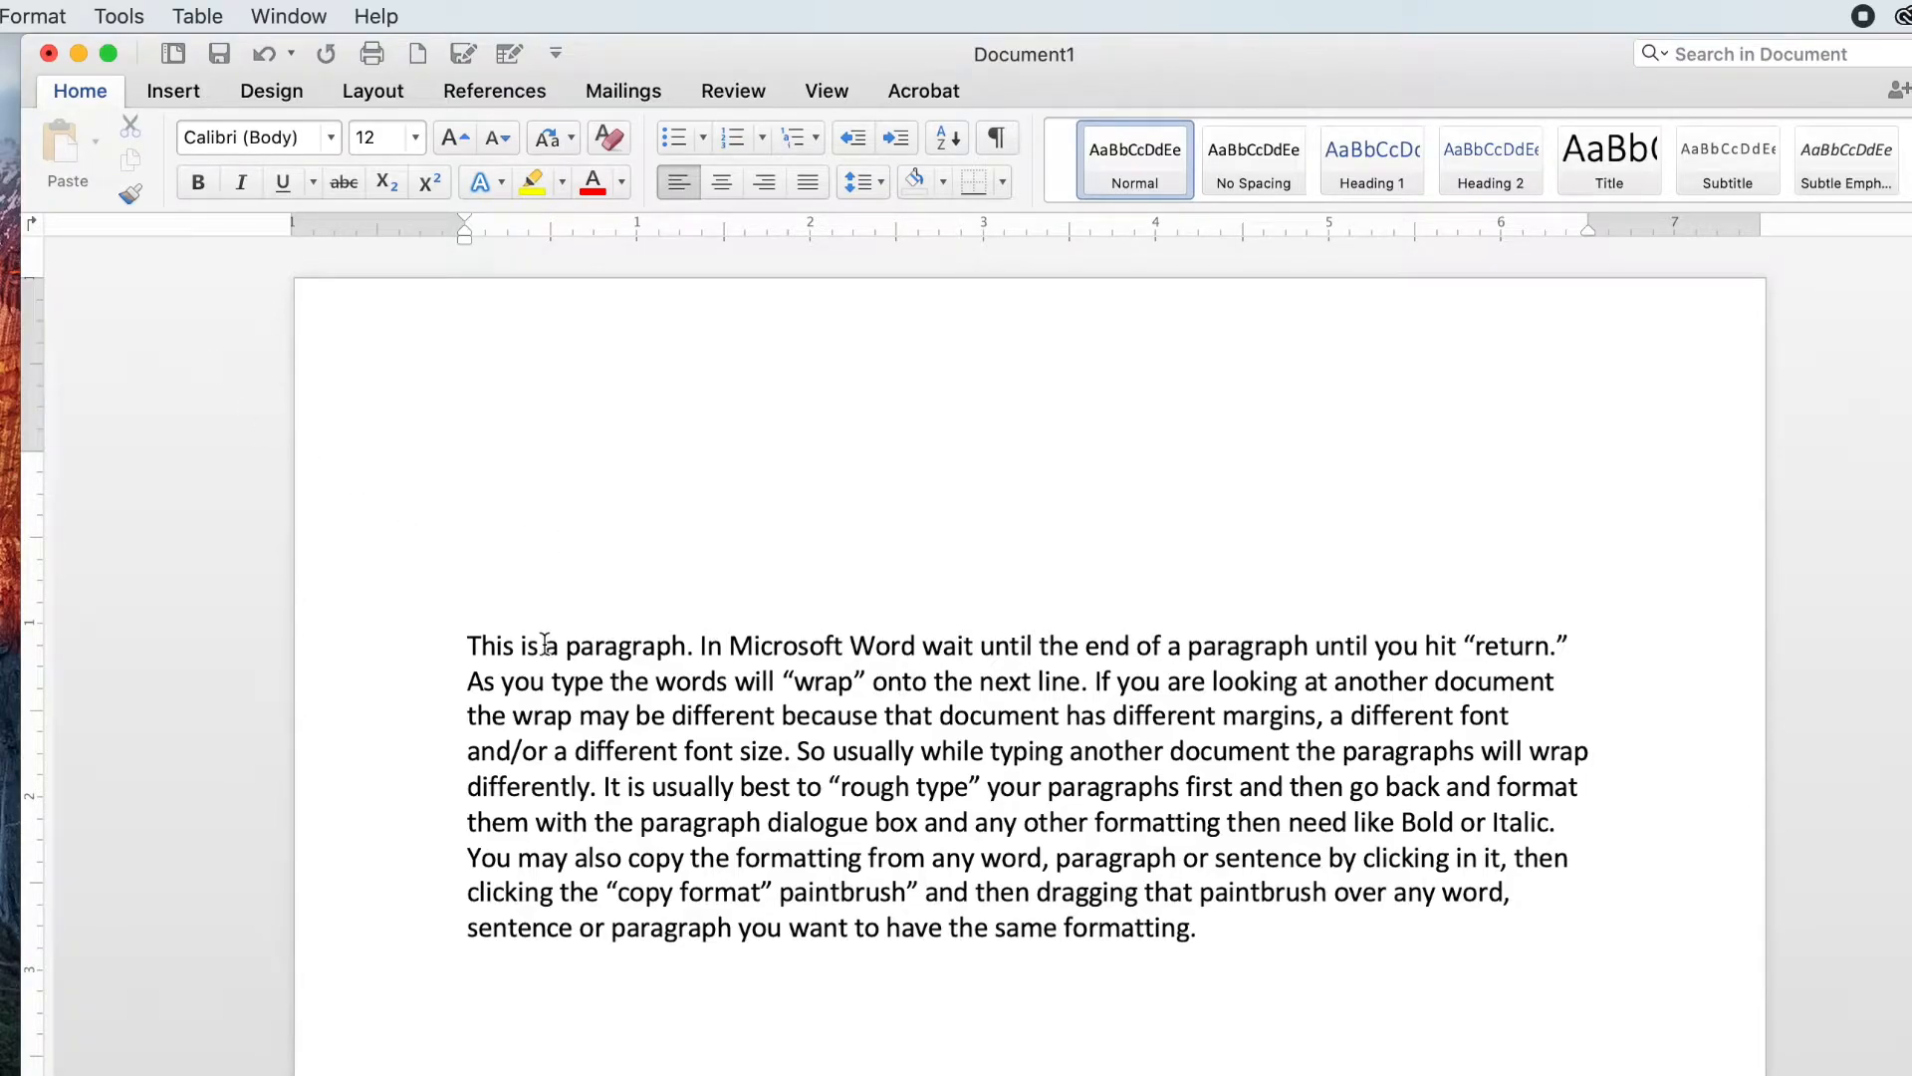
# Step: Practise selecting the word 'paragraph' in the first sentence, then the whole paragraph
pyautogui.moveTo(565, 647); pyautogui.dragTo(679, 649)
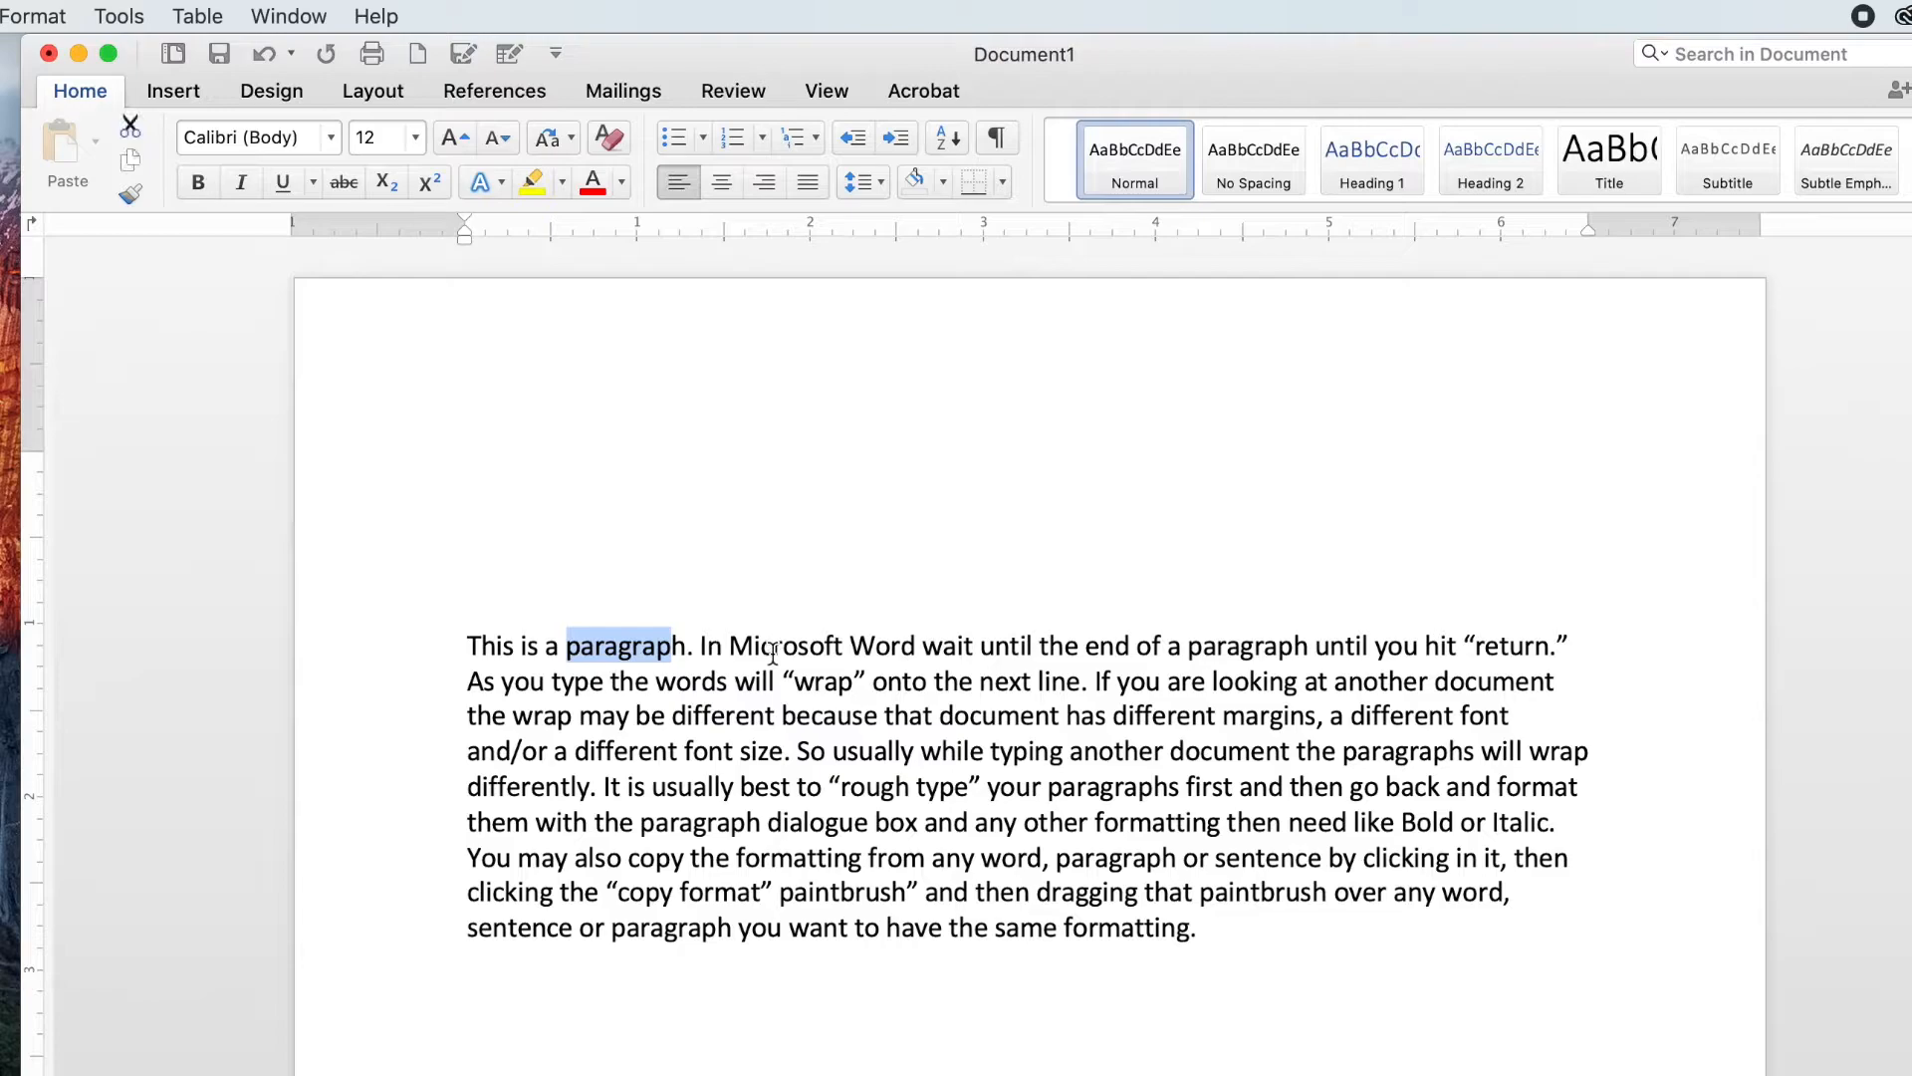
pyautogui.click(628, 580)
pyautogui.click(495, 546)
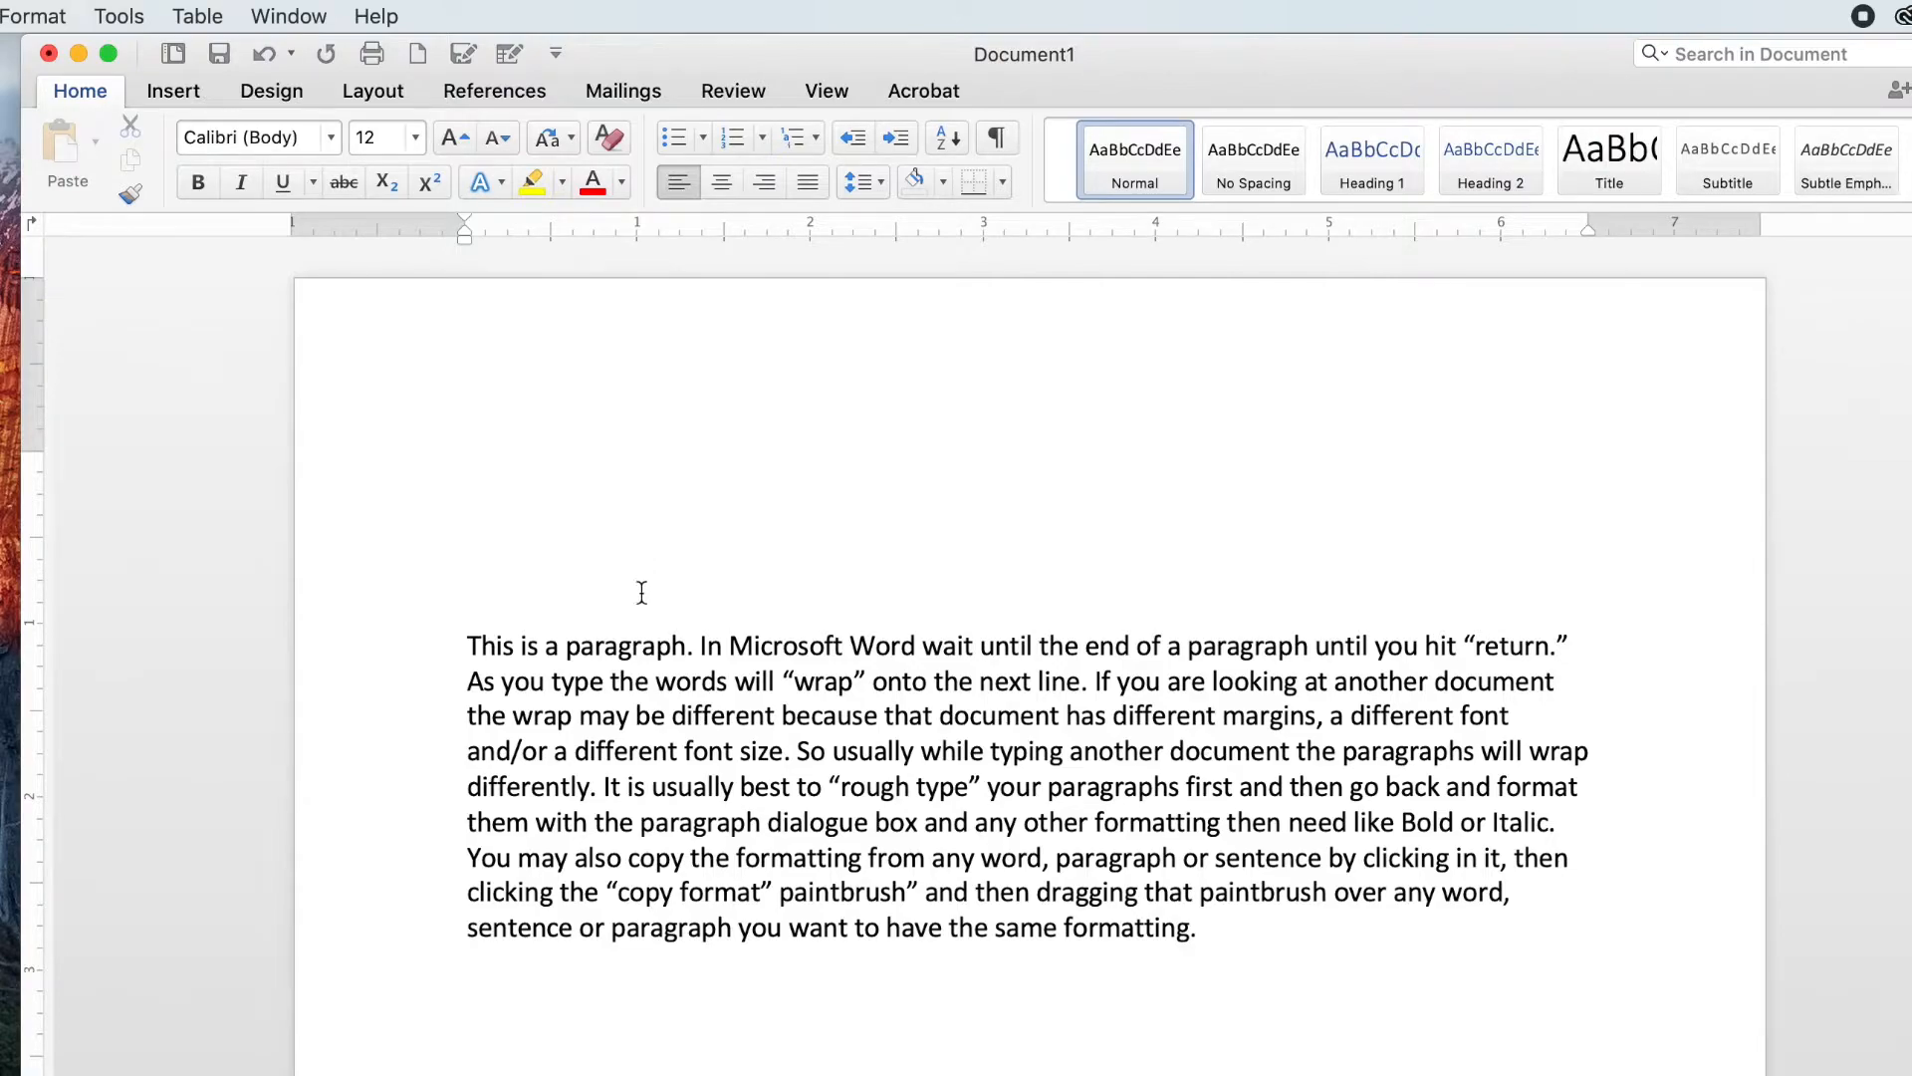
pyautogui.doubleClick(620, 646)
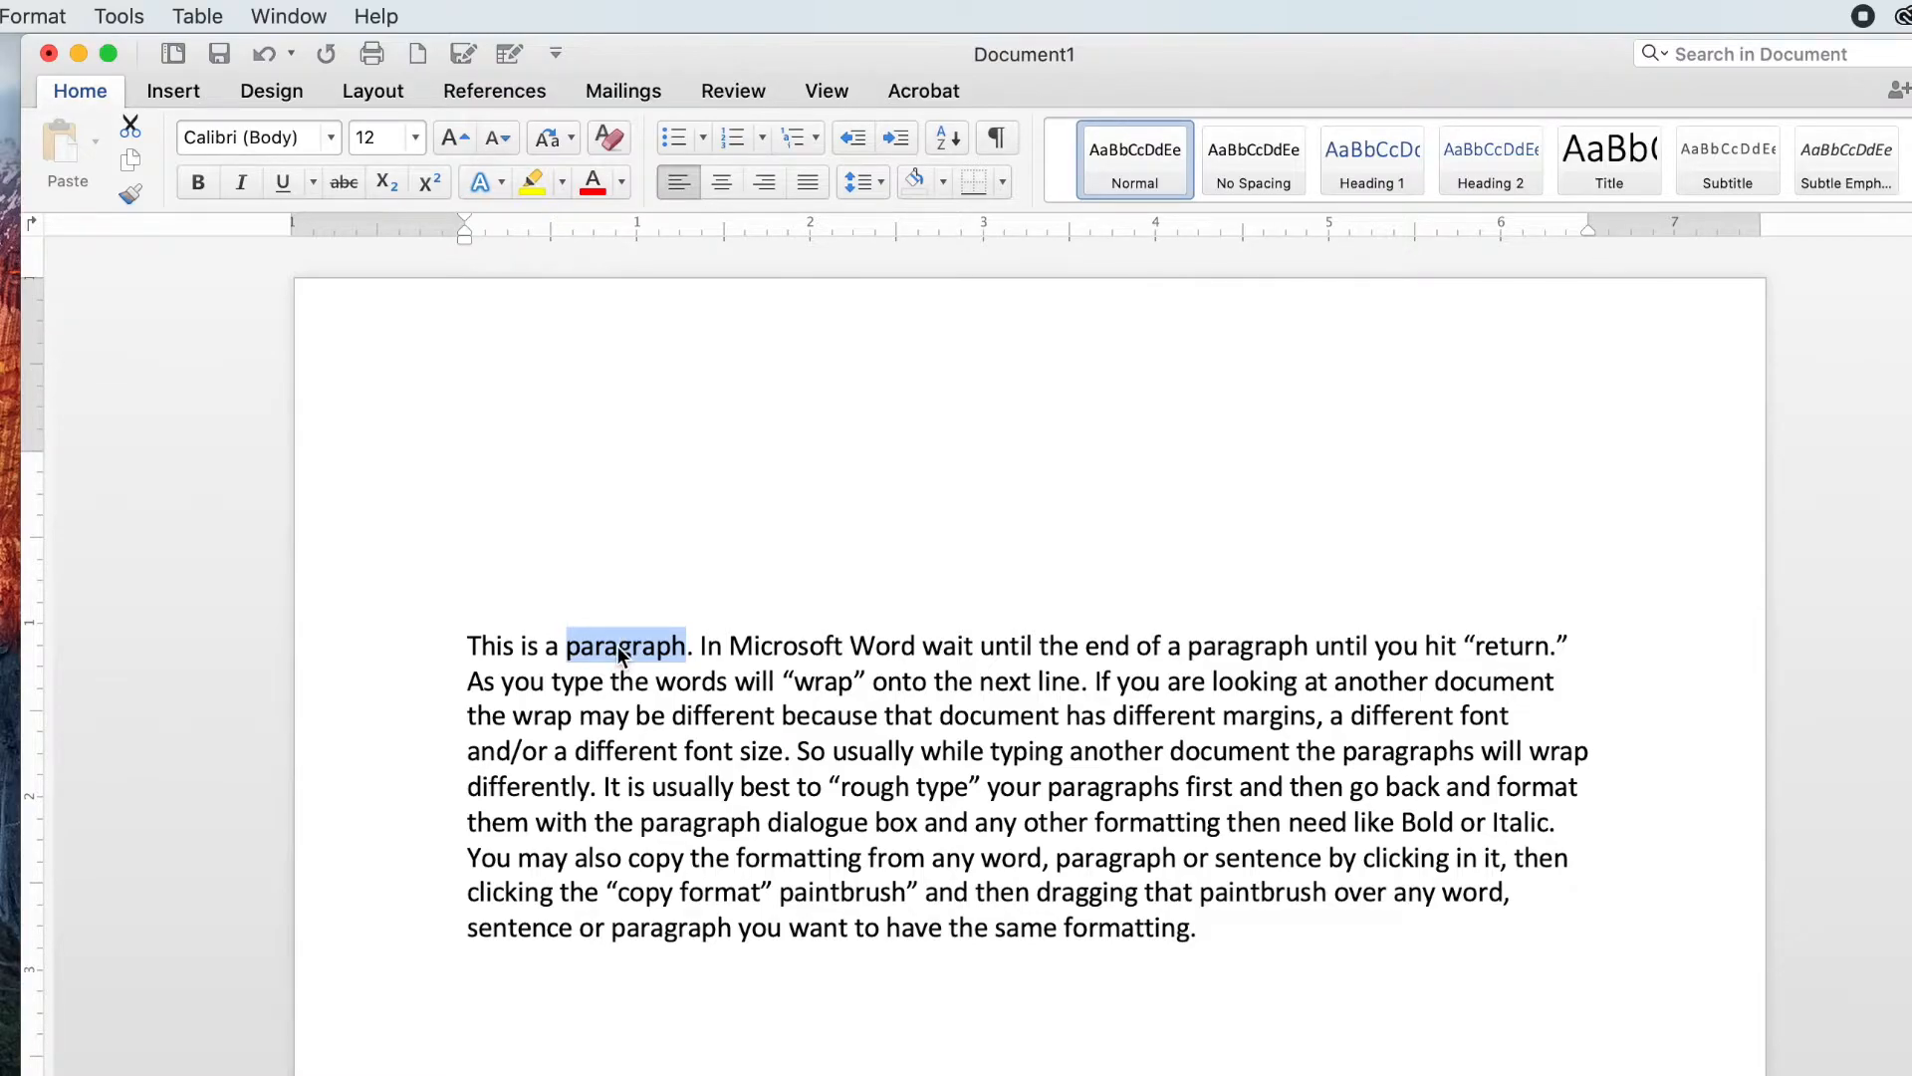
pyautogui.doubleClick(619, 646)
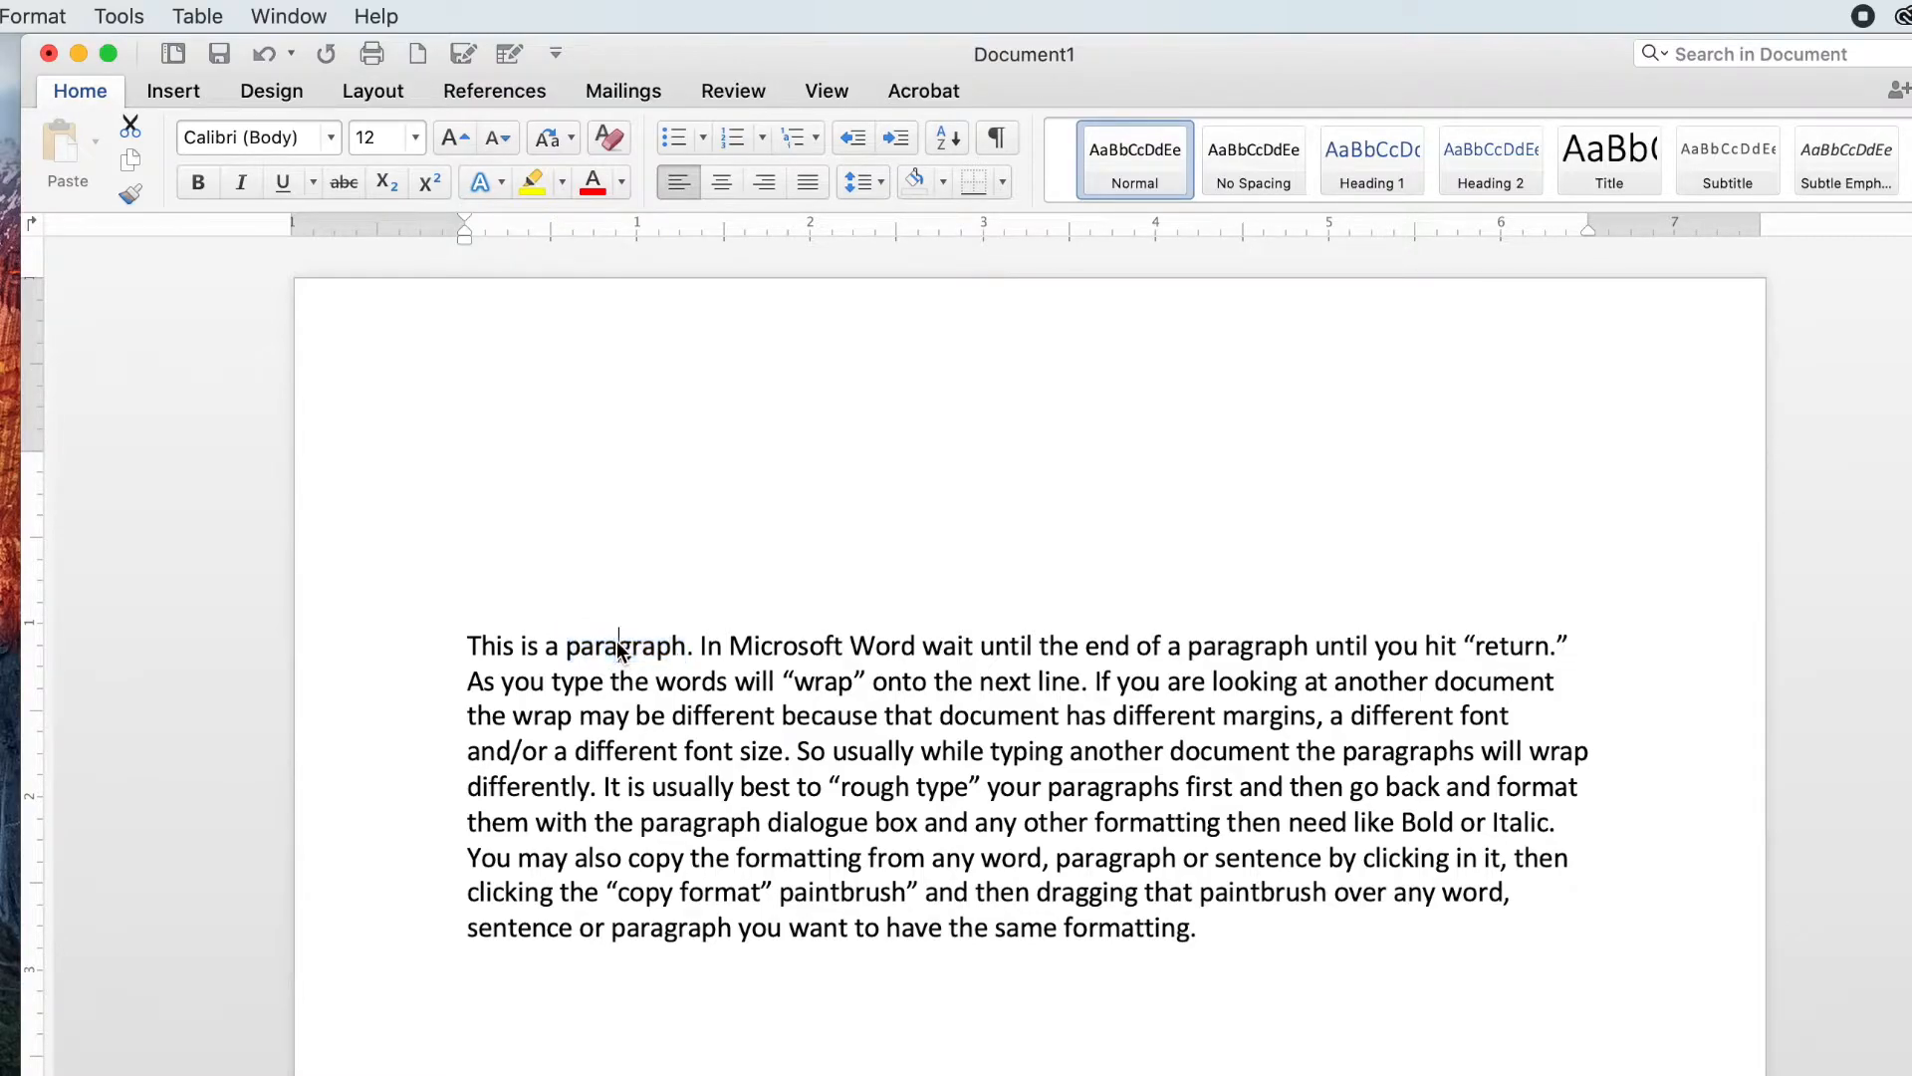
pyautogui.tripleClick(619, 646)
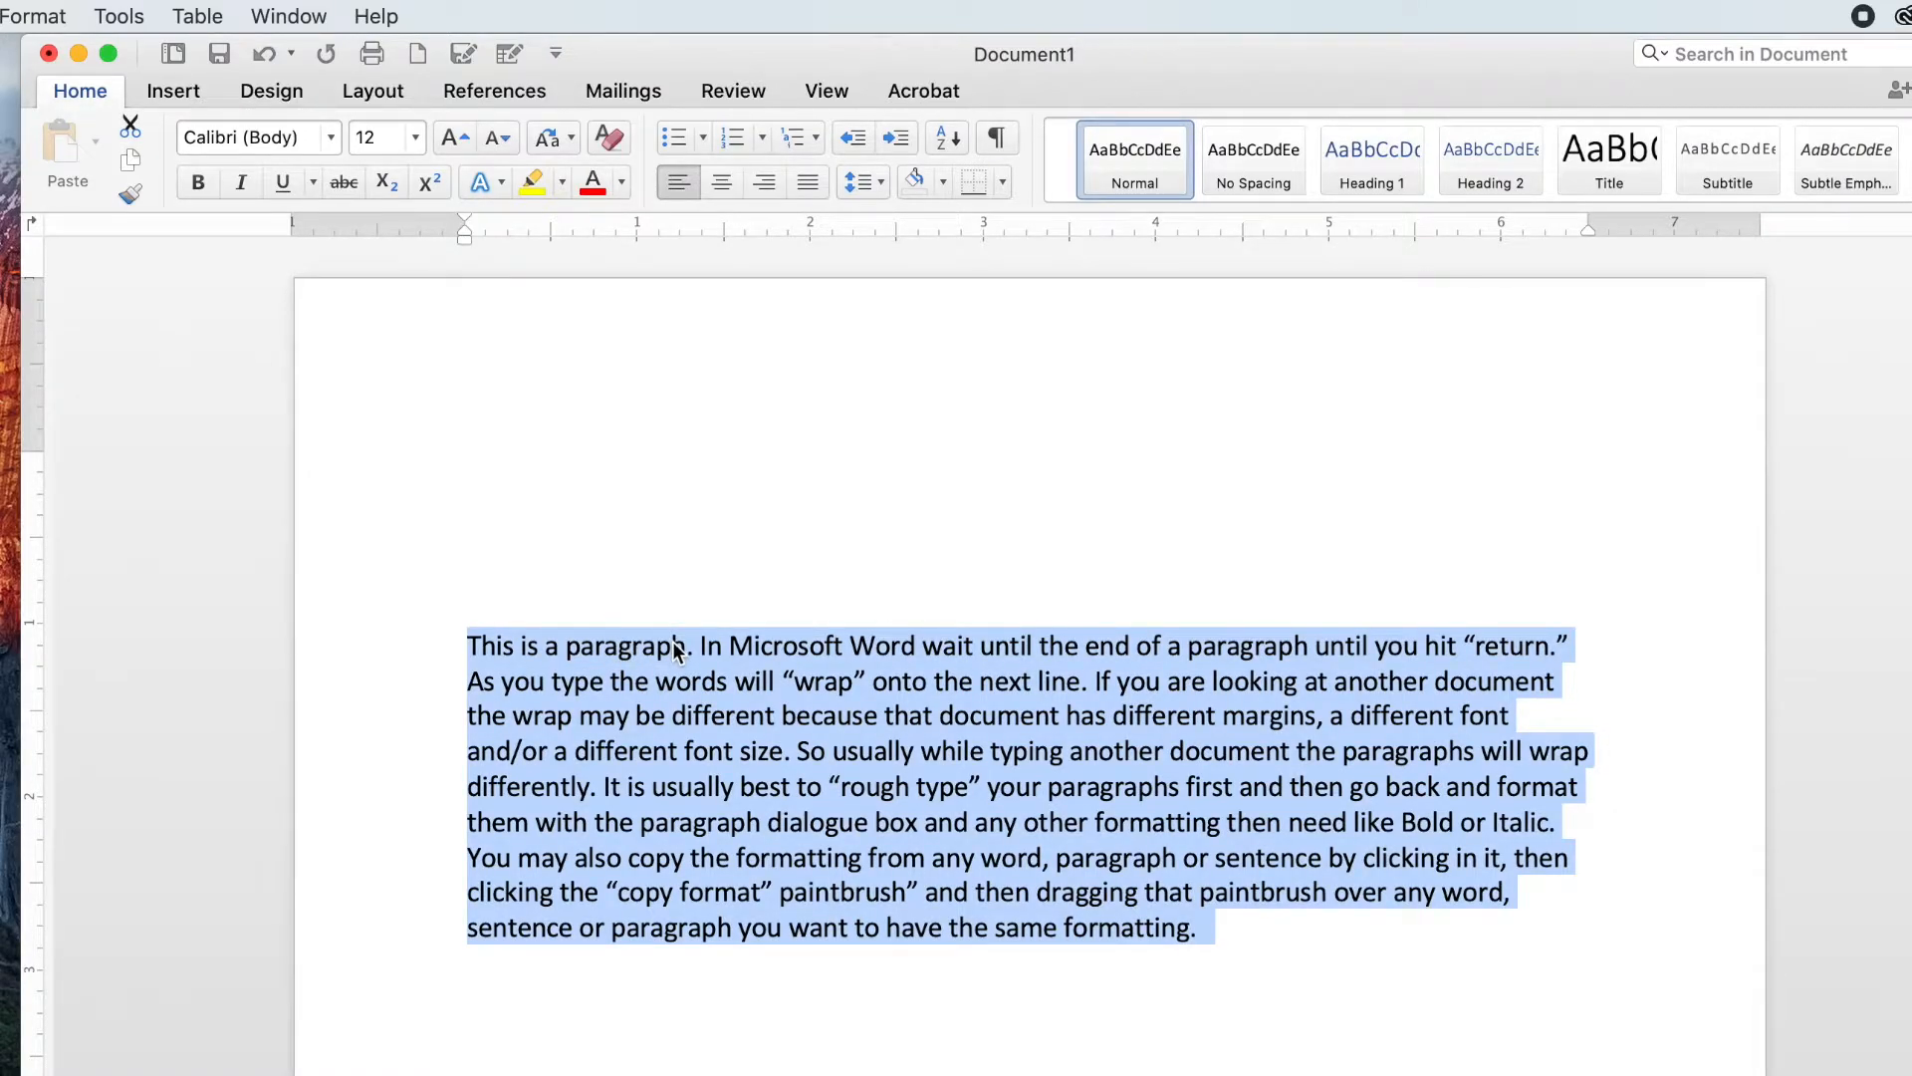
pyautogui.click(655, 575)
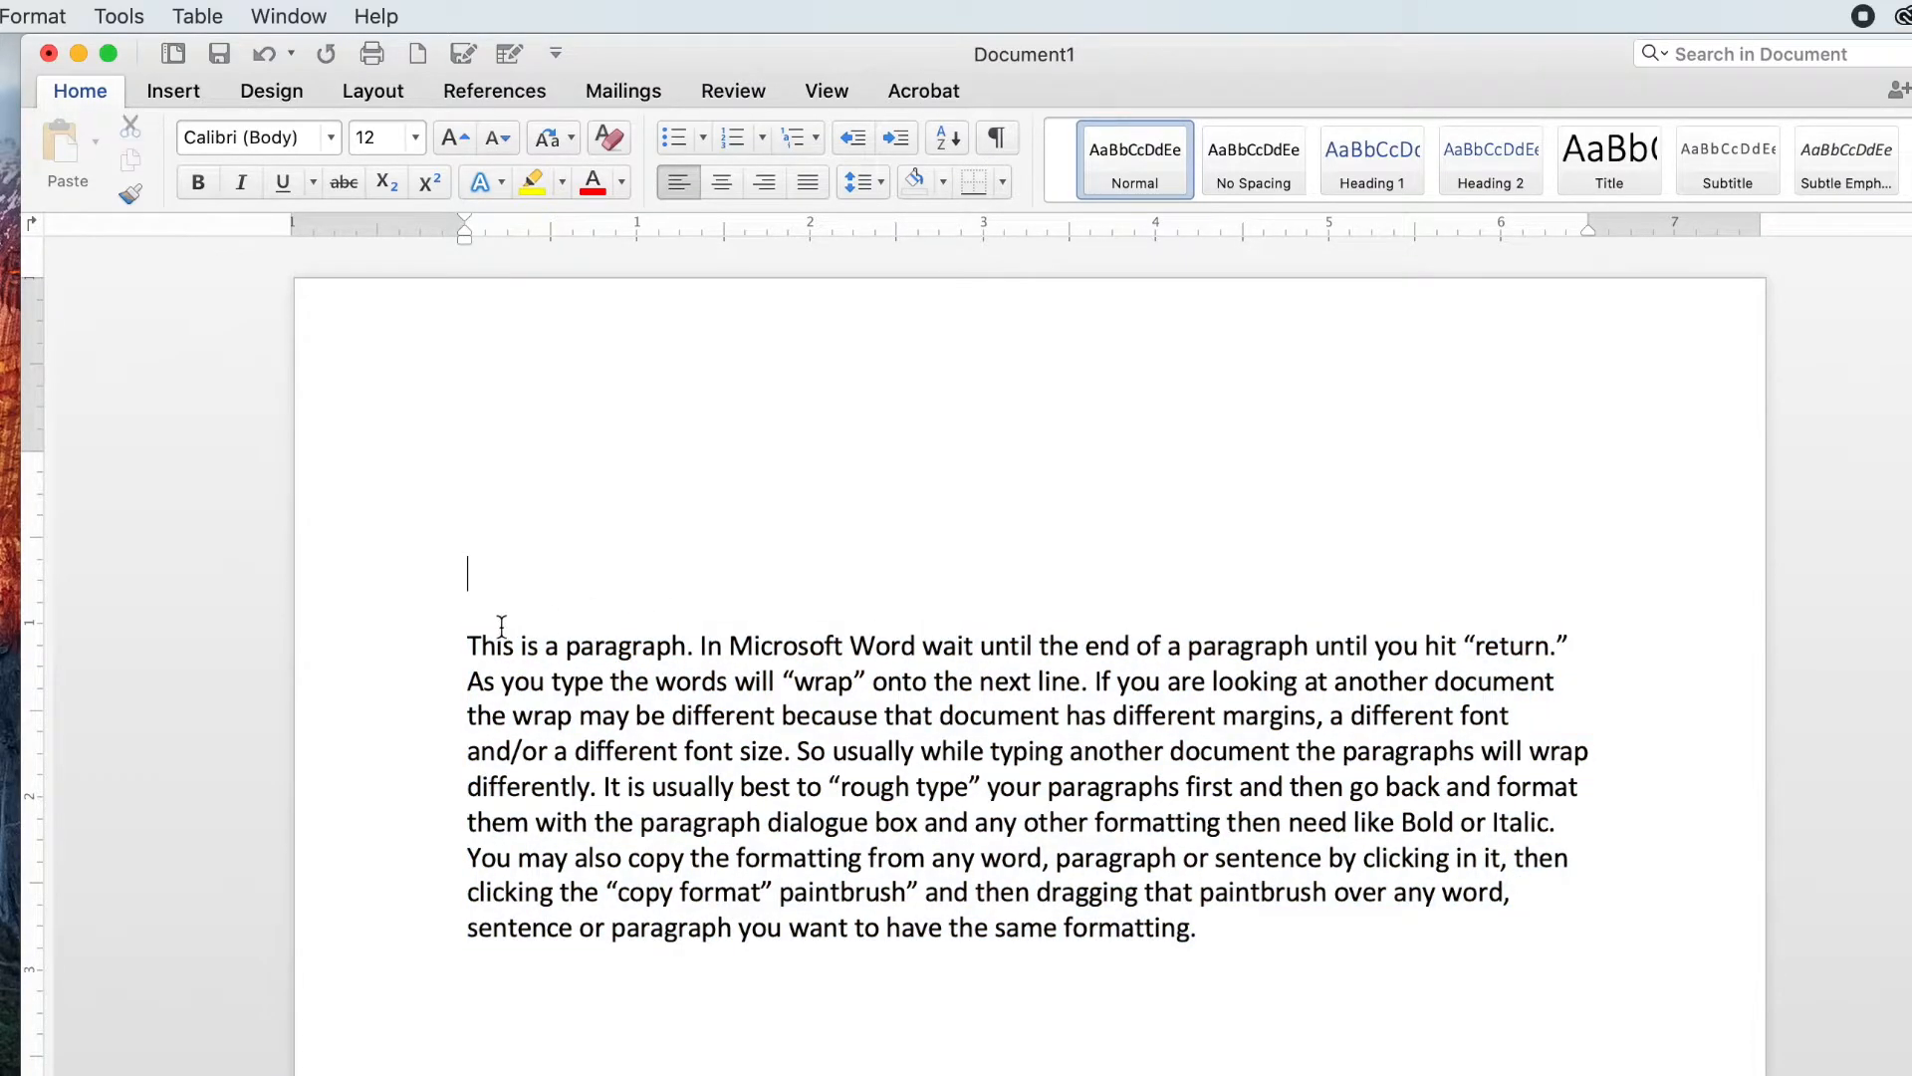
# Step: Select the opening phrase 'This is a paragraph' in the text
pyautogui.moveTo(566, 646); pyautogui.dragTo(686, 648)
pyautogui.click(479, 603)
pyautogui.moveTo(467, 645); pyautogui.dragTo(681, 647)
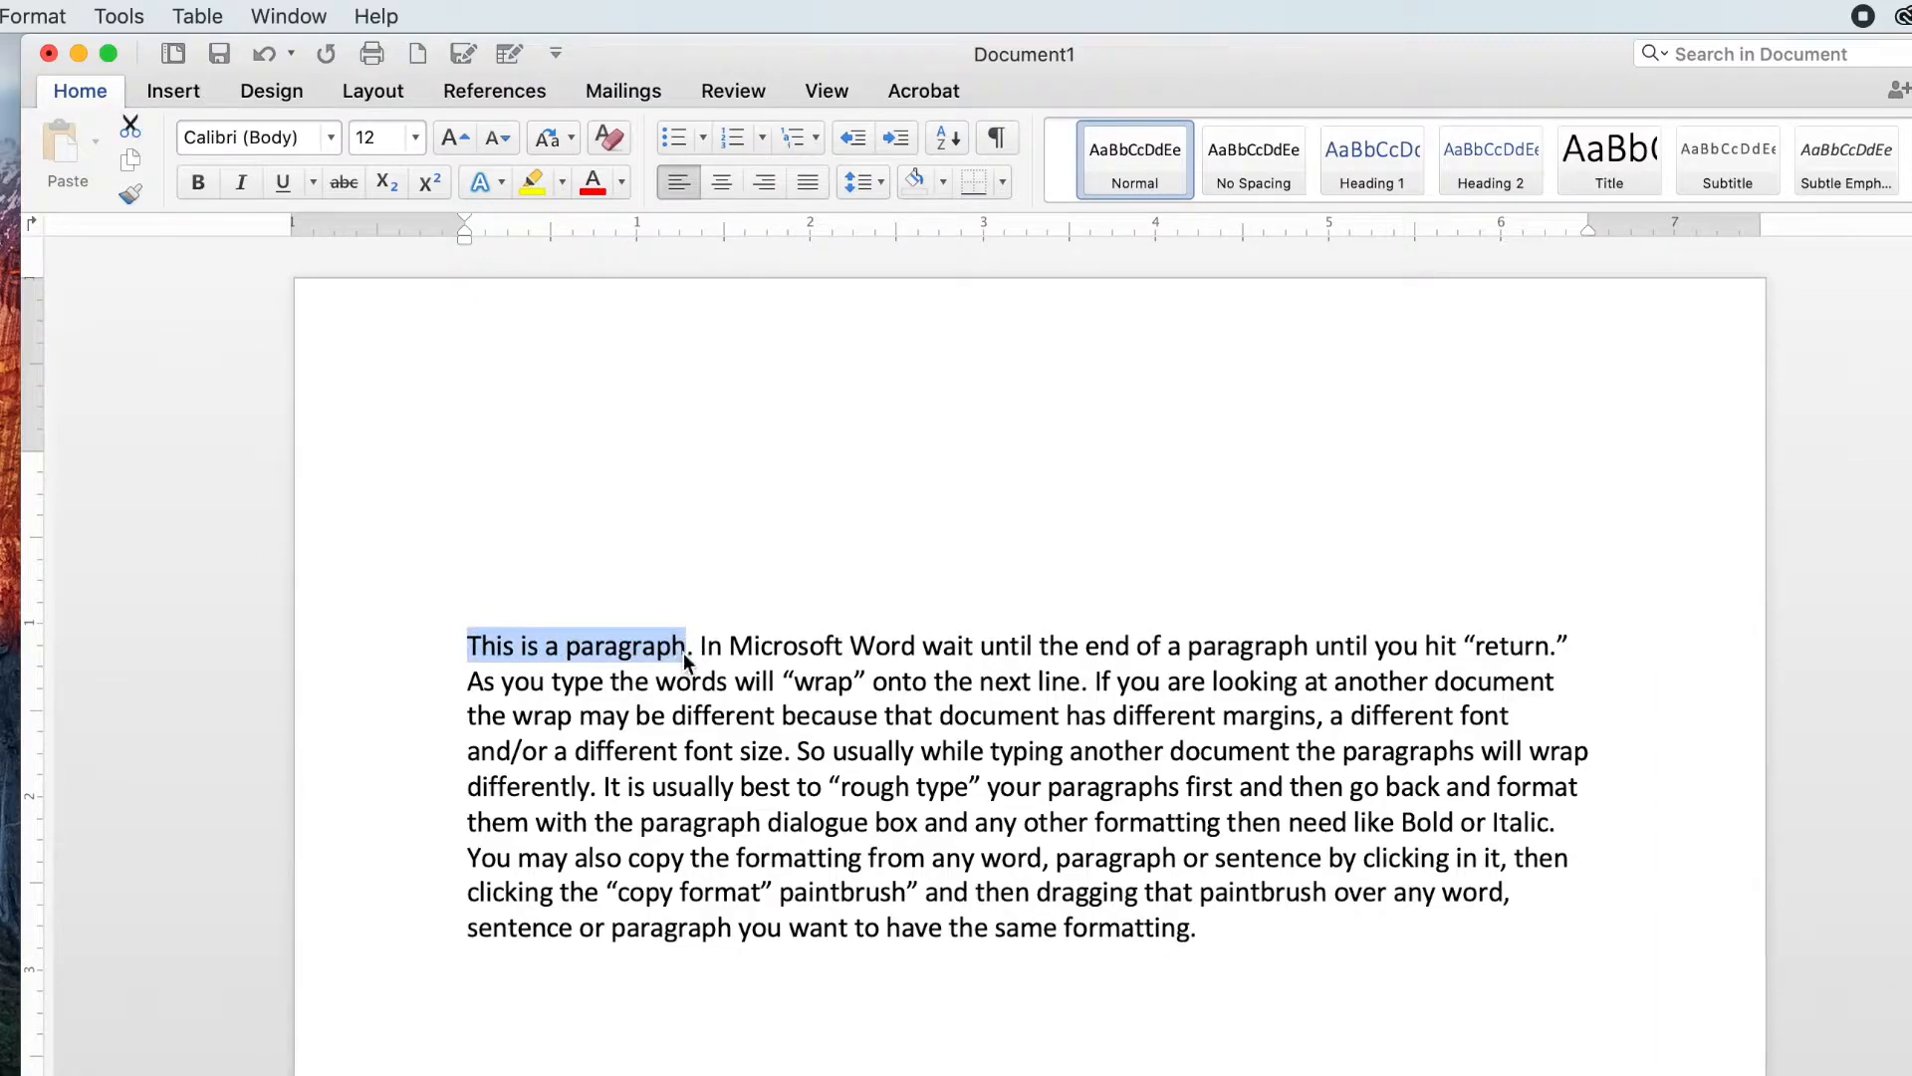
# Step: Select the entire paragraph of text from its first word to its last
pyautogui.click(542, 573)
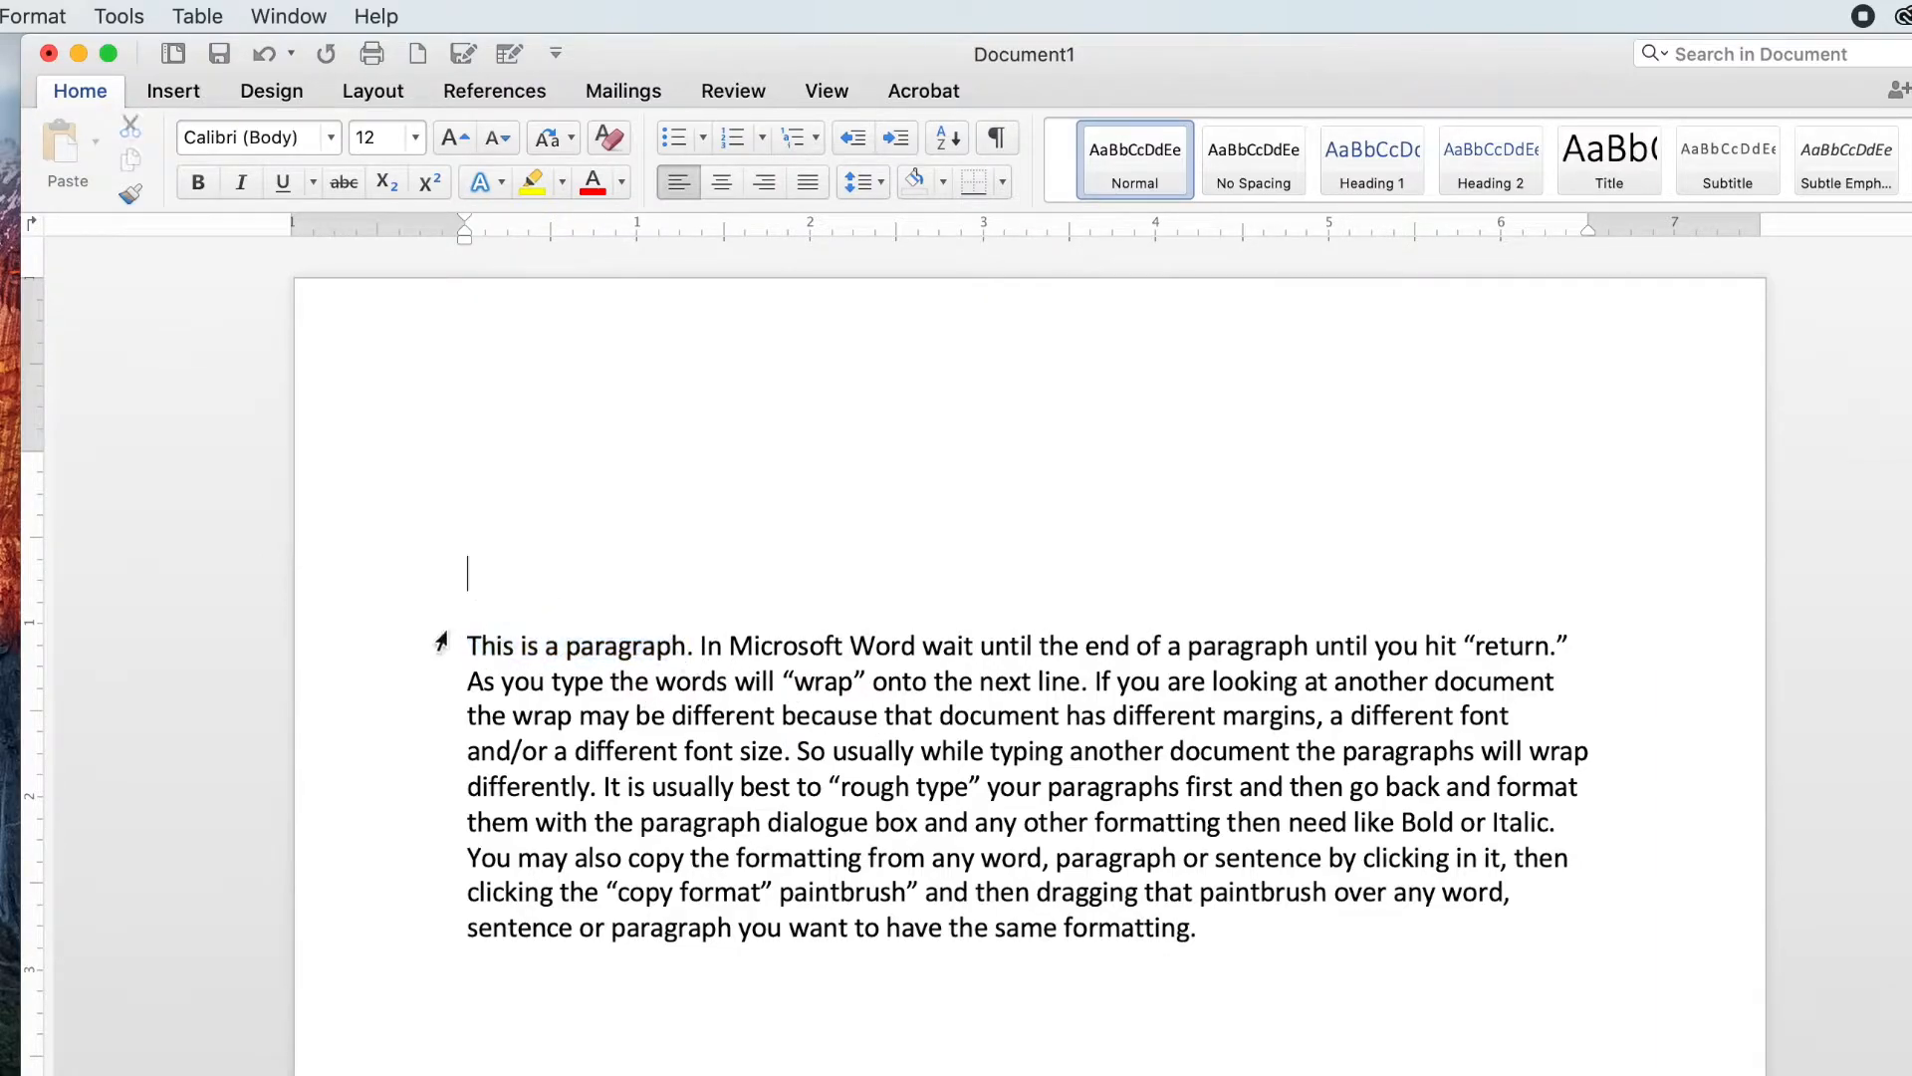
pyautogui.moveTo(469, 613); pyautogui.dragTo(1367, 961)
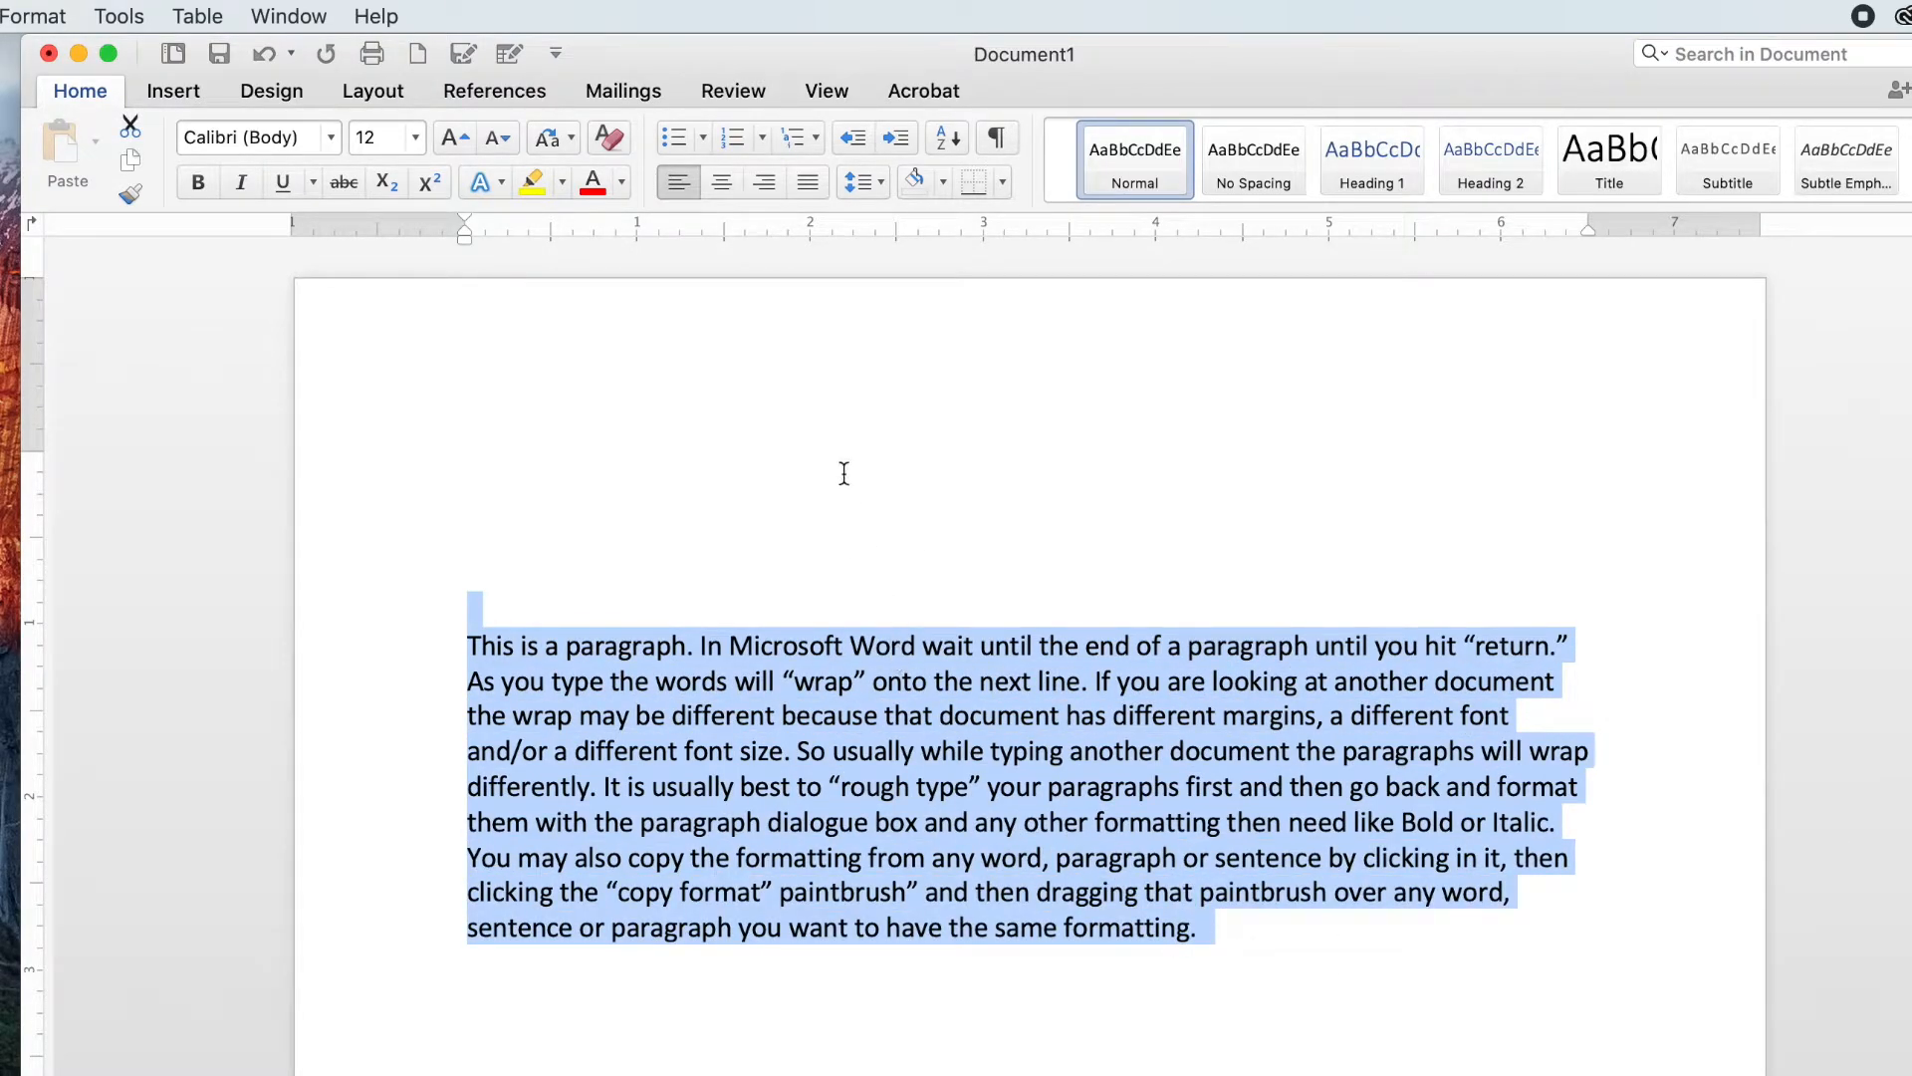
# Step: On the blank line above the paragraph, start a Roman-numeral list item titled 'Intro to MS Word'
pyautogui.click(838, 547)
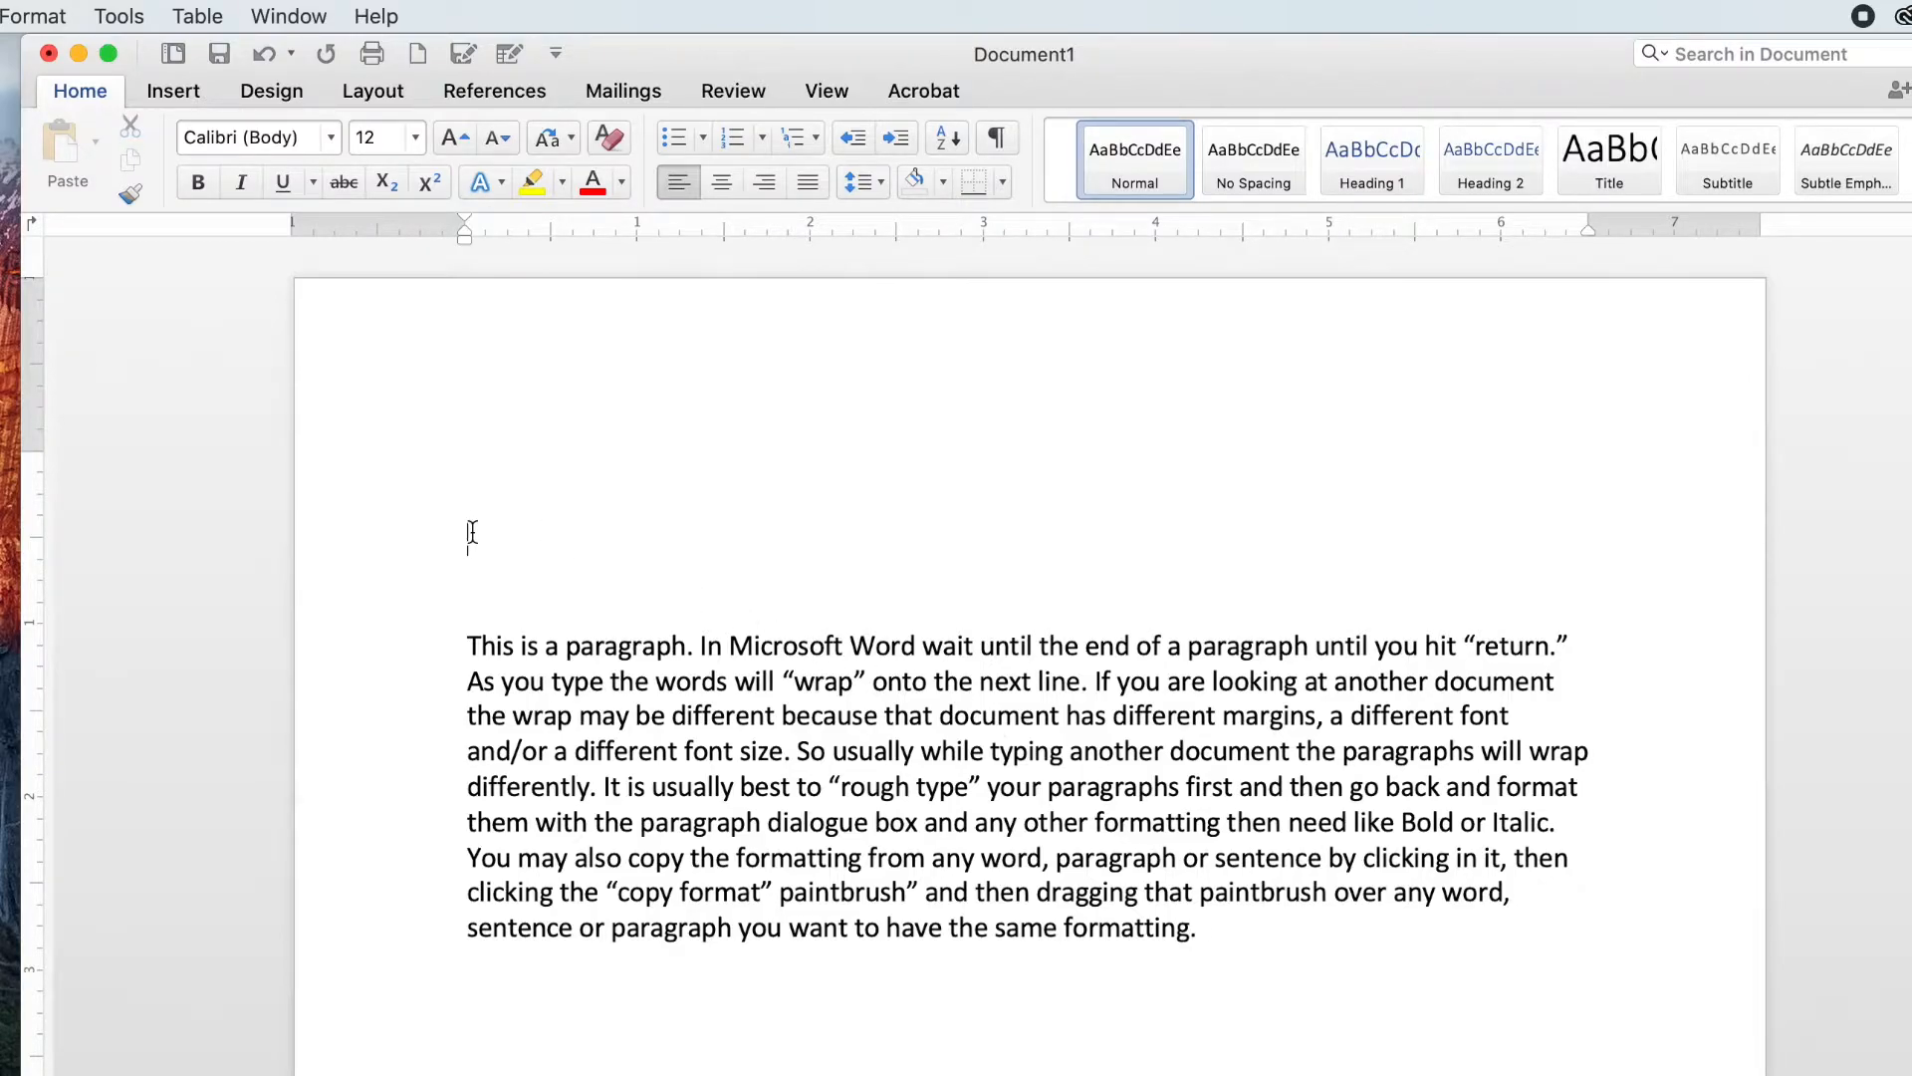
pyautogui.write('I.')
pyautogui.press('Tab')
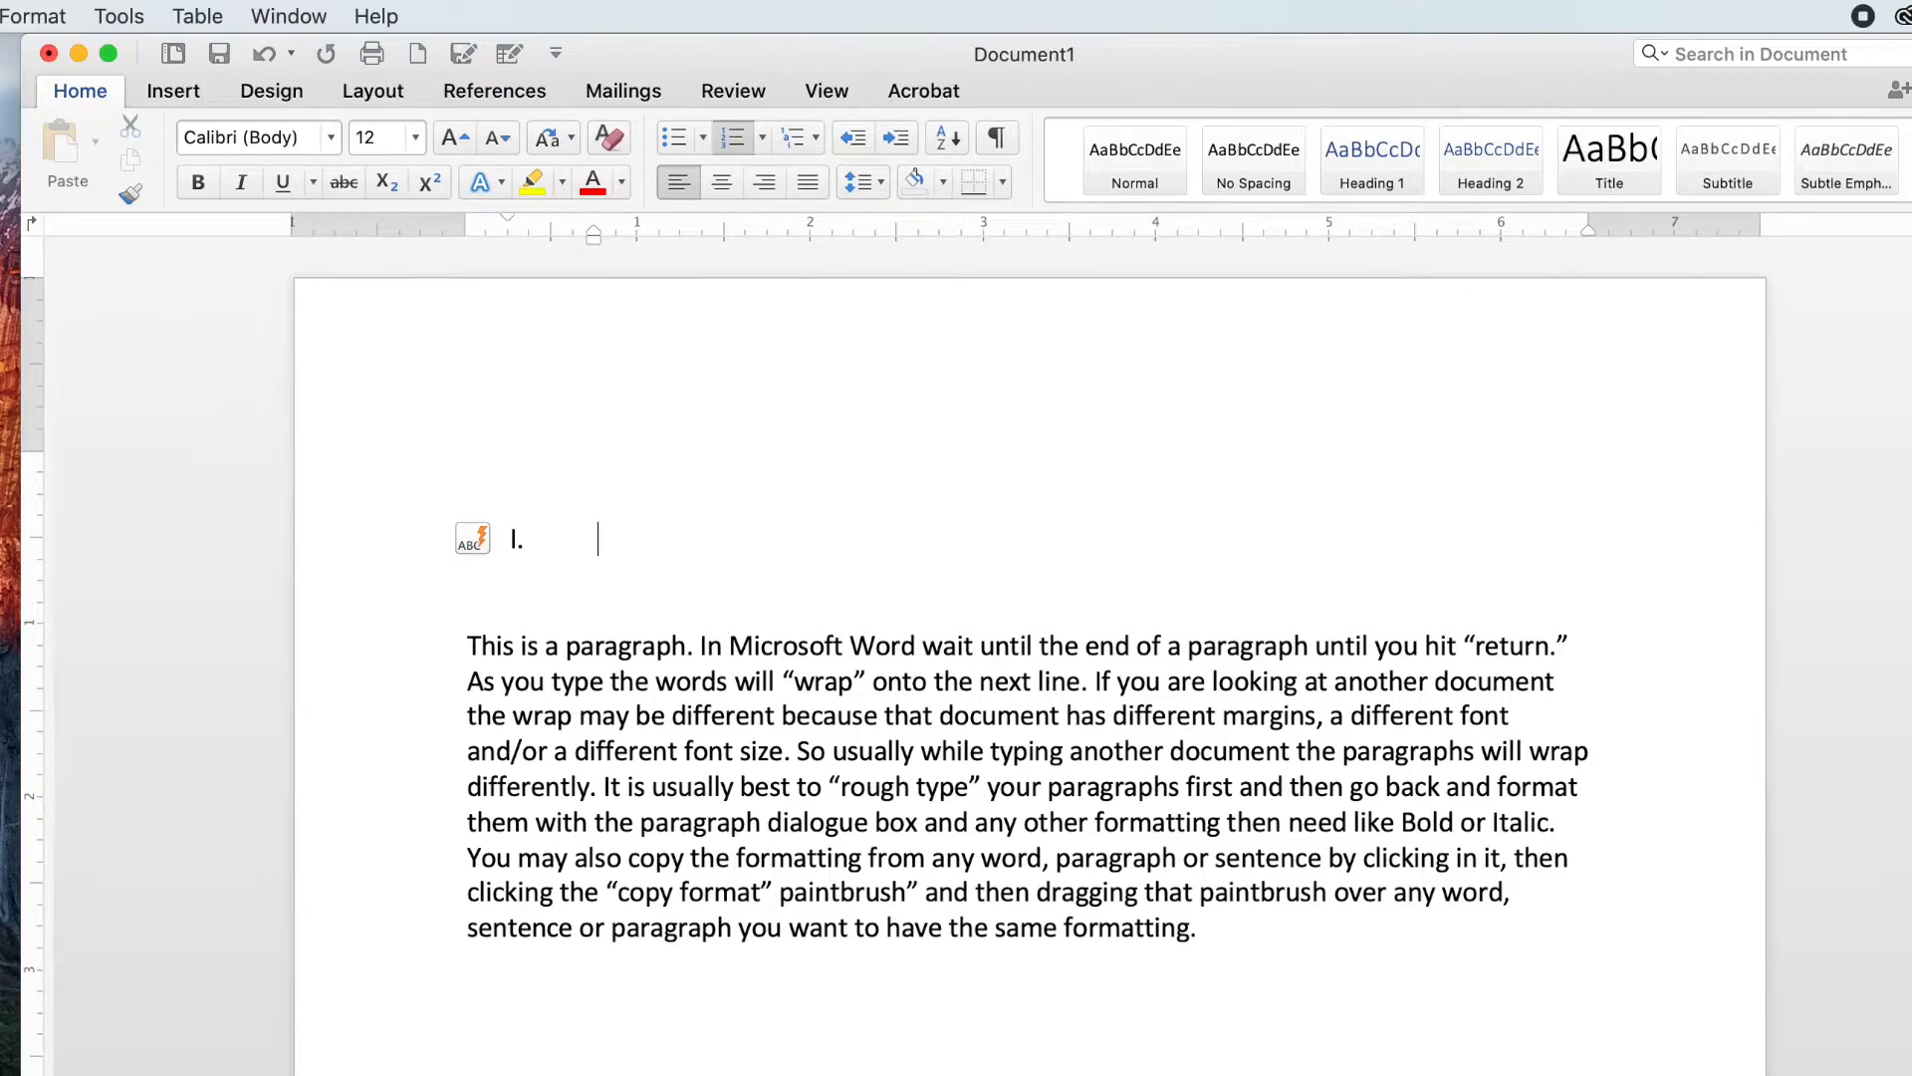
pyautogui.write('Intro to MS Word')
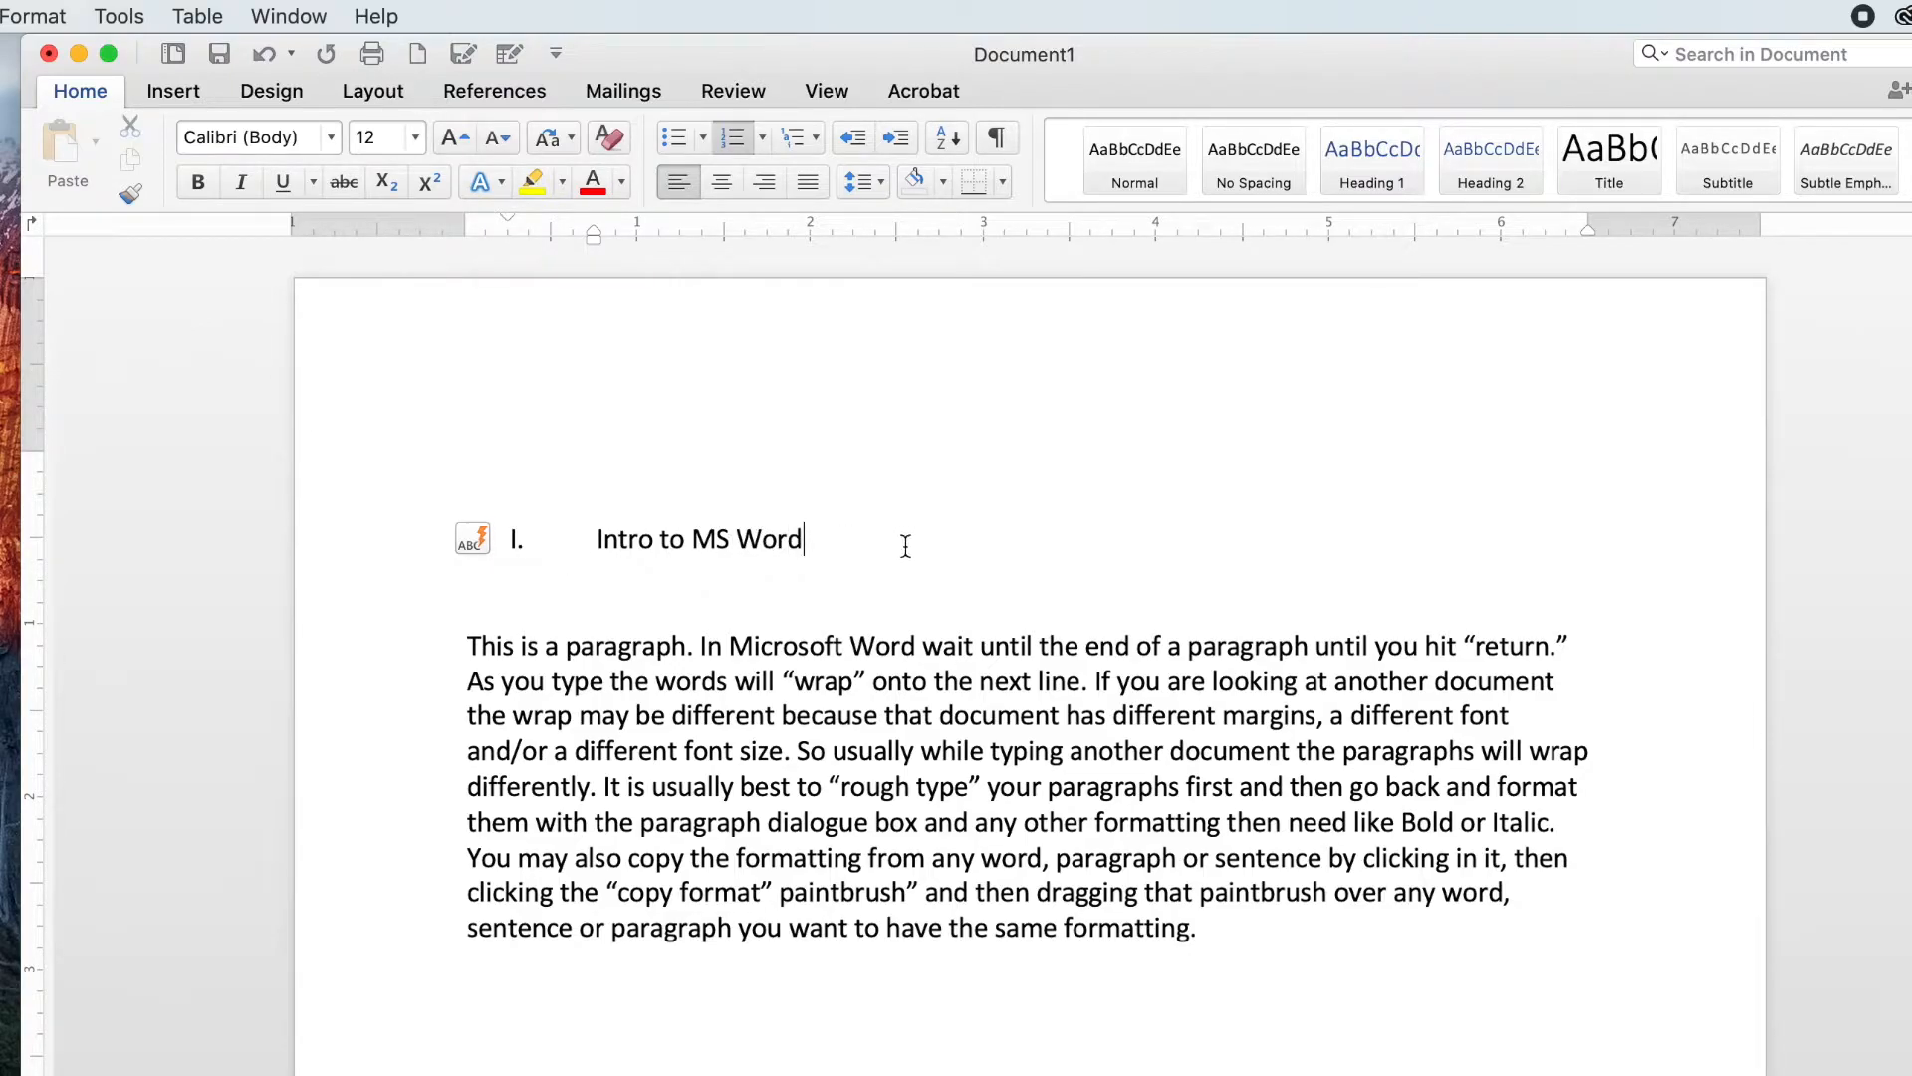
# Step: Select the heading 'Intro to MS Word' and make it bold, trying italic and underline and removing them again
pyautogui.click(471, 645)
pyautogui.moveTo(521, 648); pyautogui.dragTo(1262, 855)
pyautogui.click(700, 616)
pyautogui.moveTo(598, 539); pyautogui.dragTo(865, 539)
pyautogui.click(845, 538)
pyautogui.moveTo(748, 538); pyautogui.dragTo(547, 539)
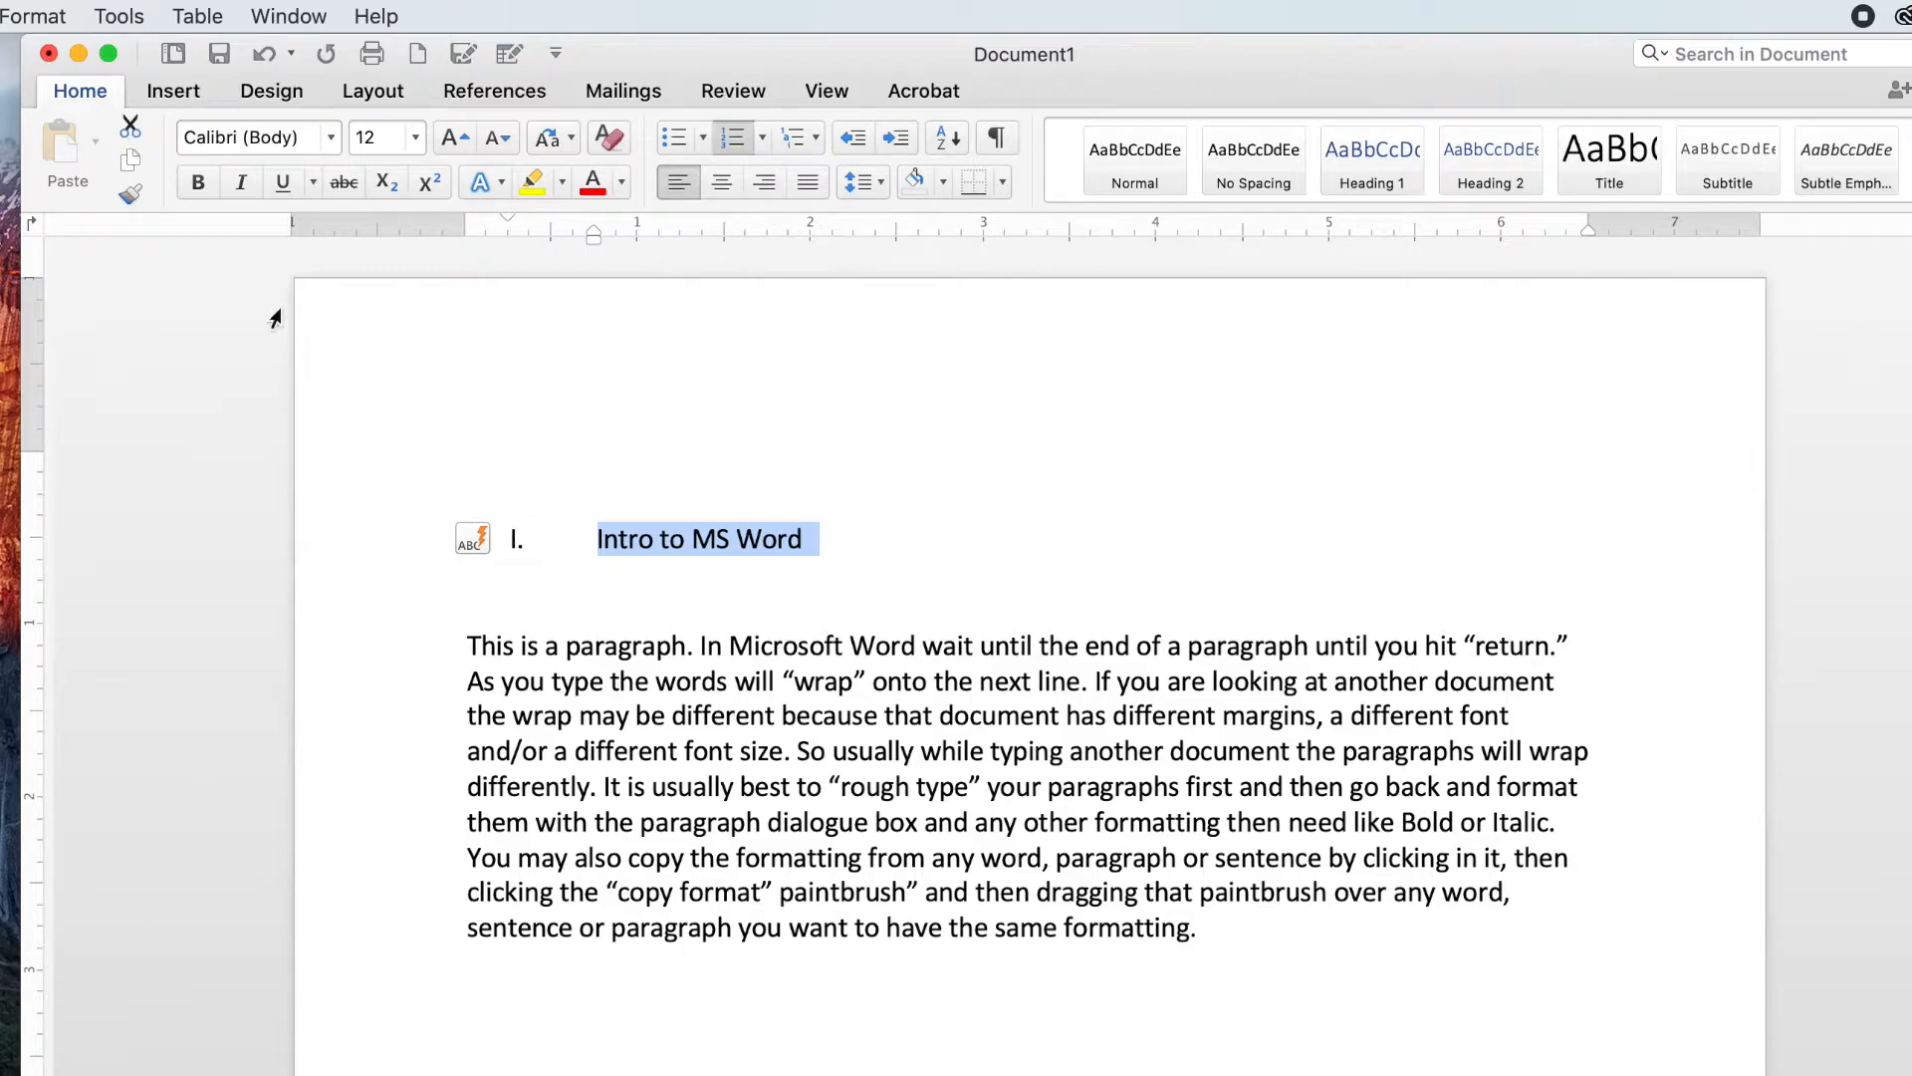
pyautogui.click(198, 182)
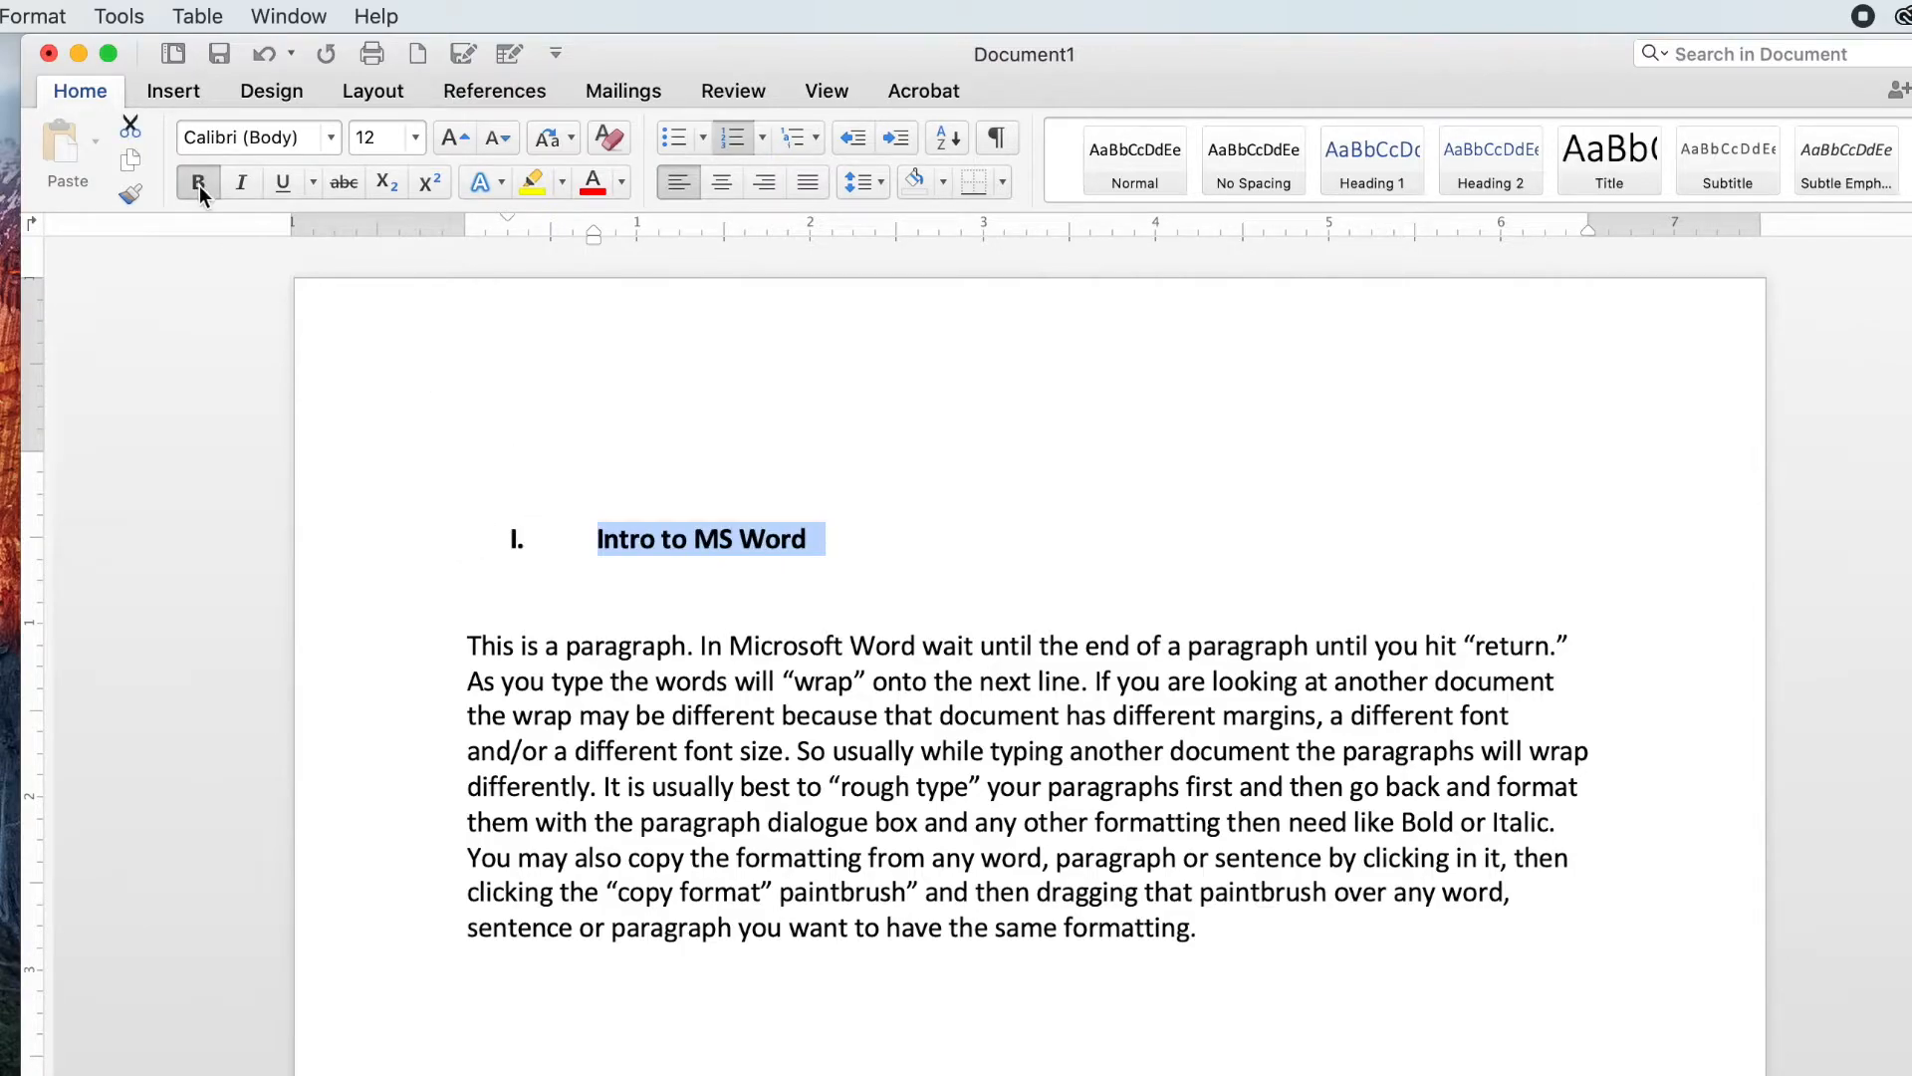
pyautogui.click(239, 183)
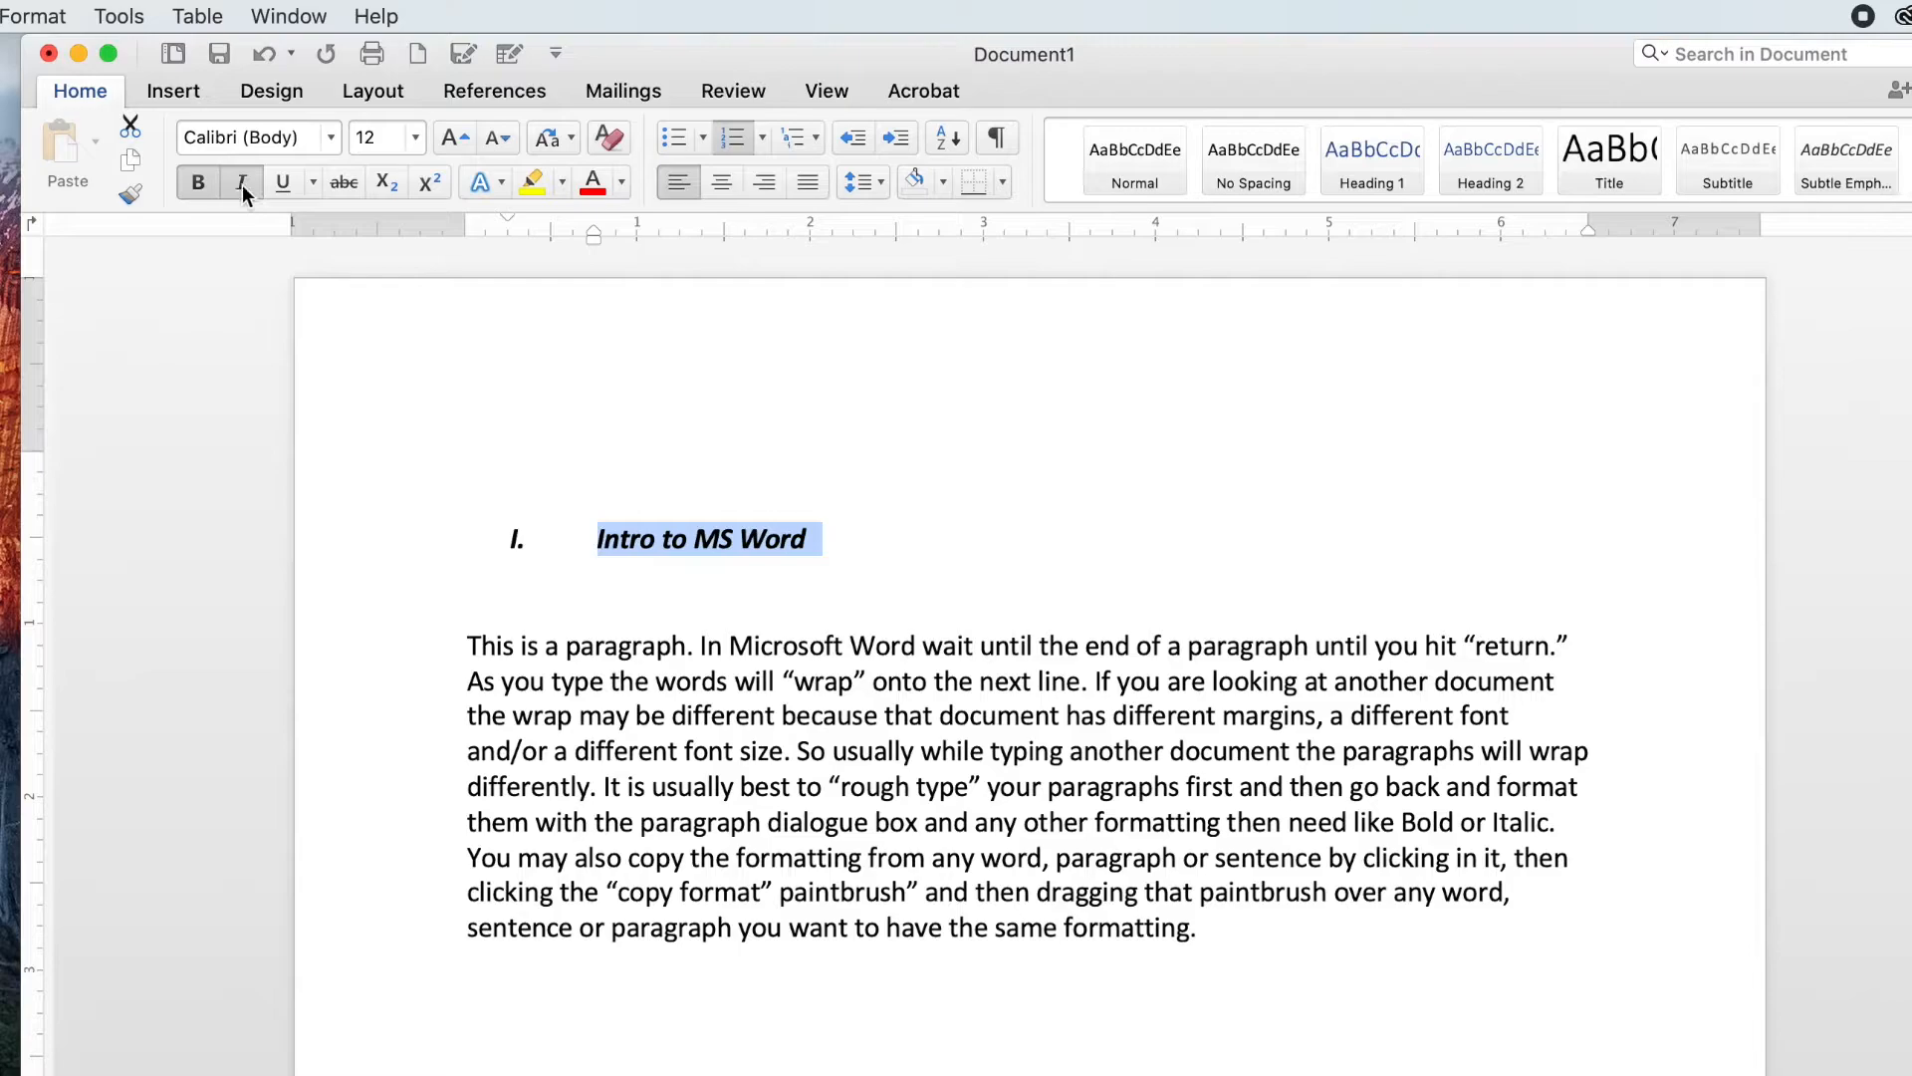
pyautogui.click(277, 182)
pyautogui.click(282, 185)
pyautogui.click(239, 181)
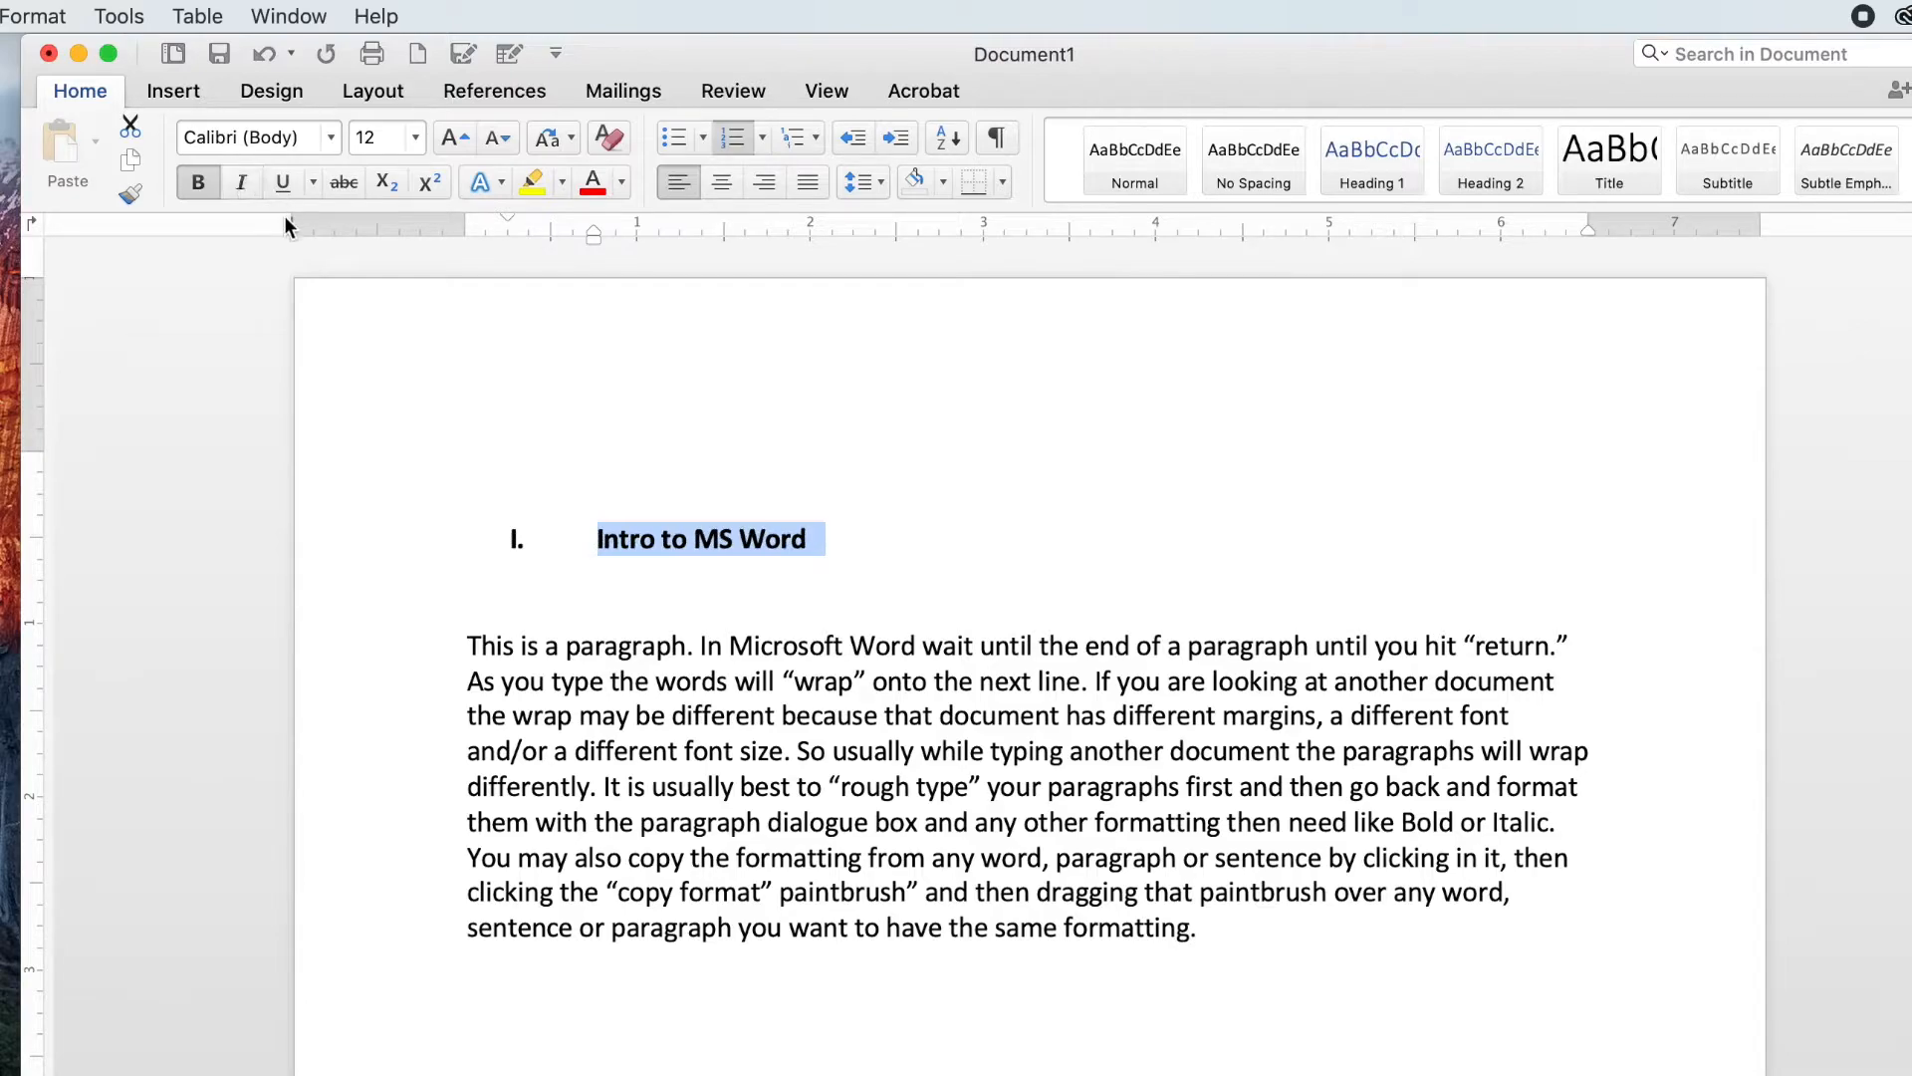
# Step: Set the heading's font to Arial Rounded MT, trying size 18 before settling on size 14
pyautogui.click(332, 137)
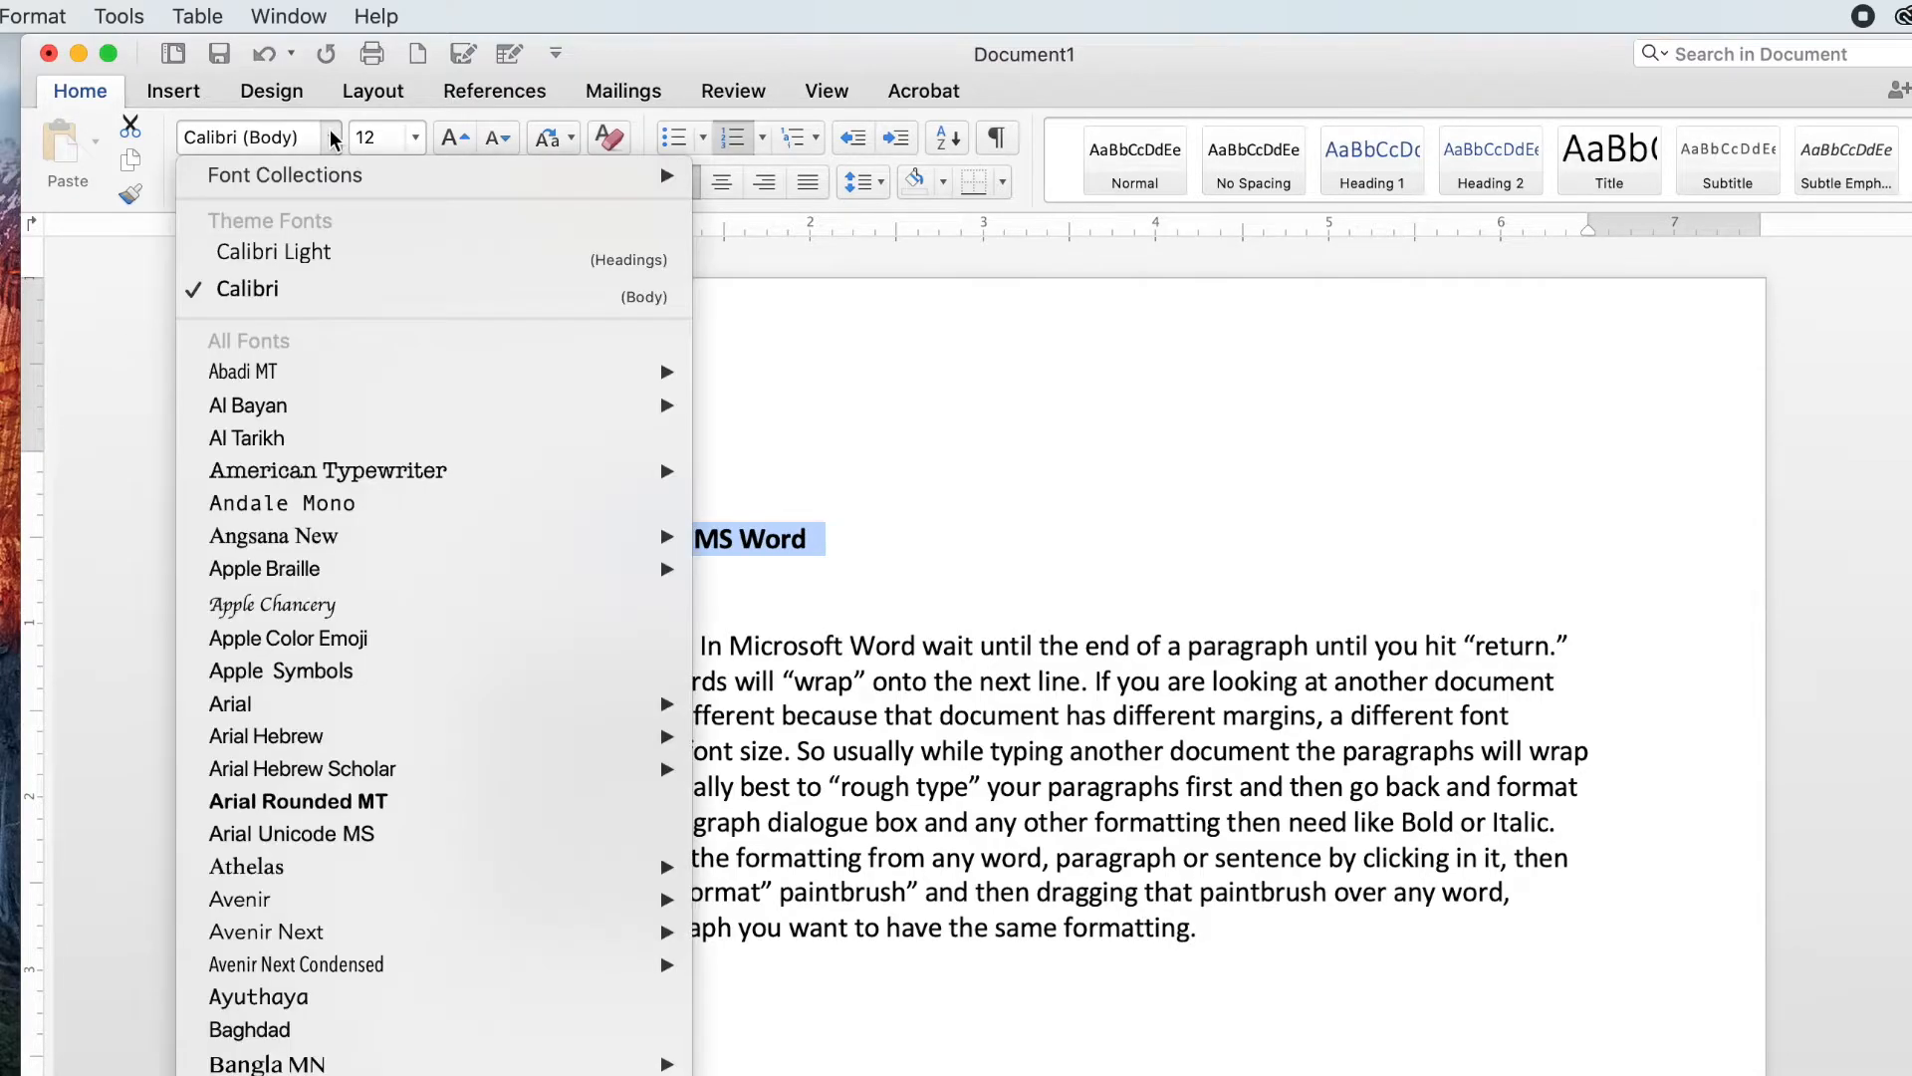
pyautogui.click(321, 803)
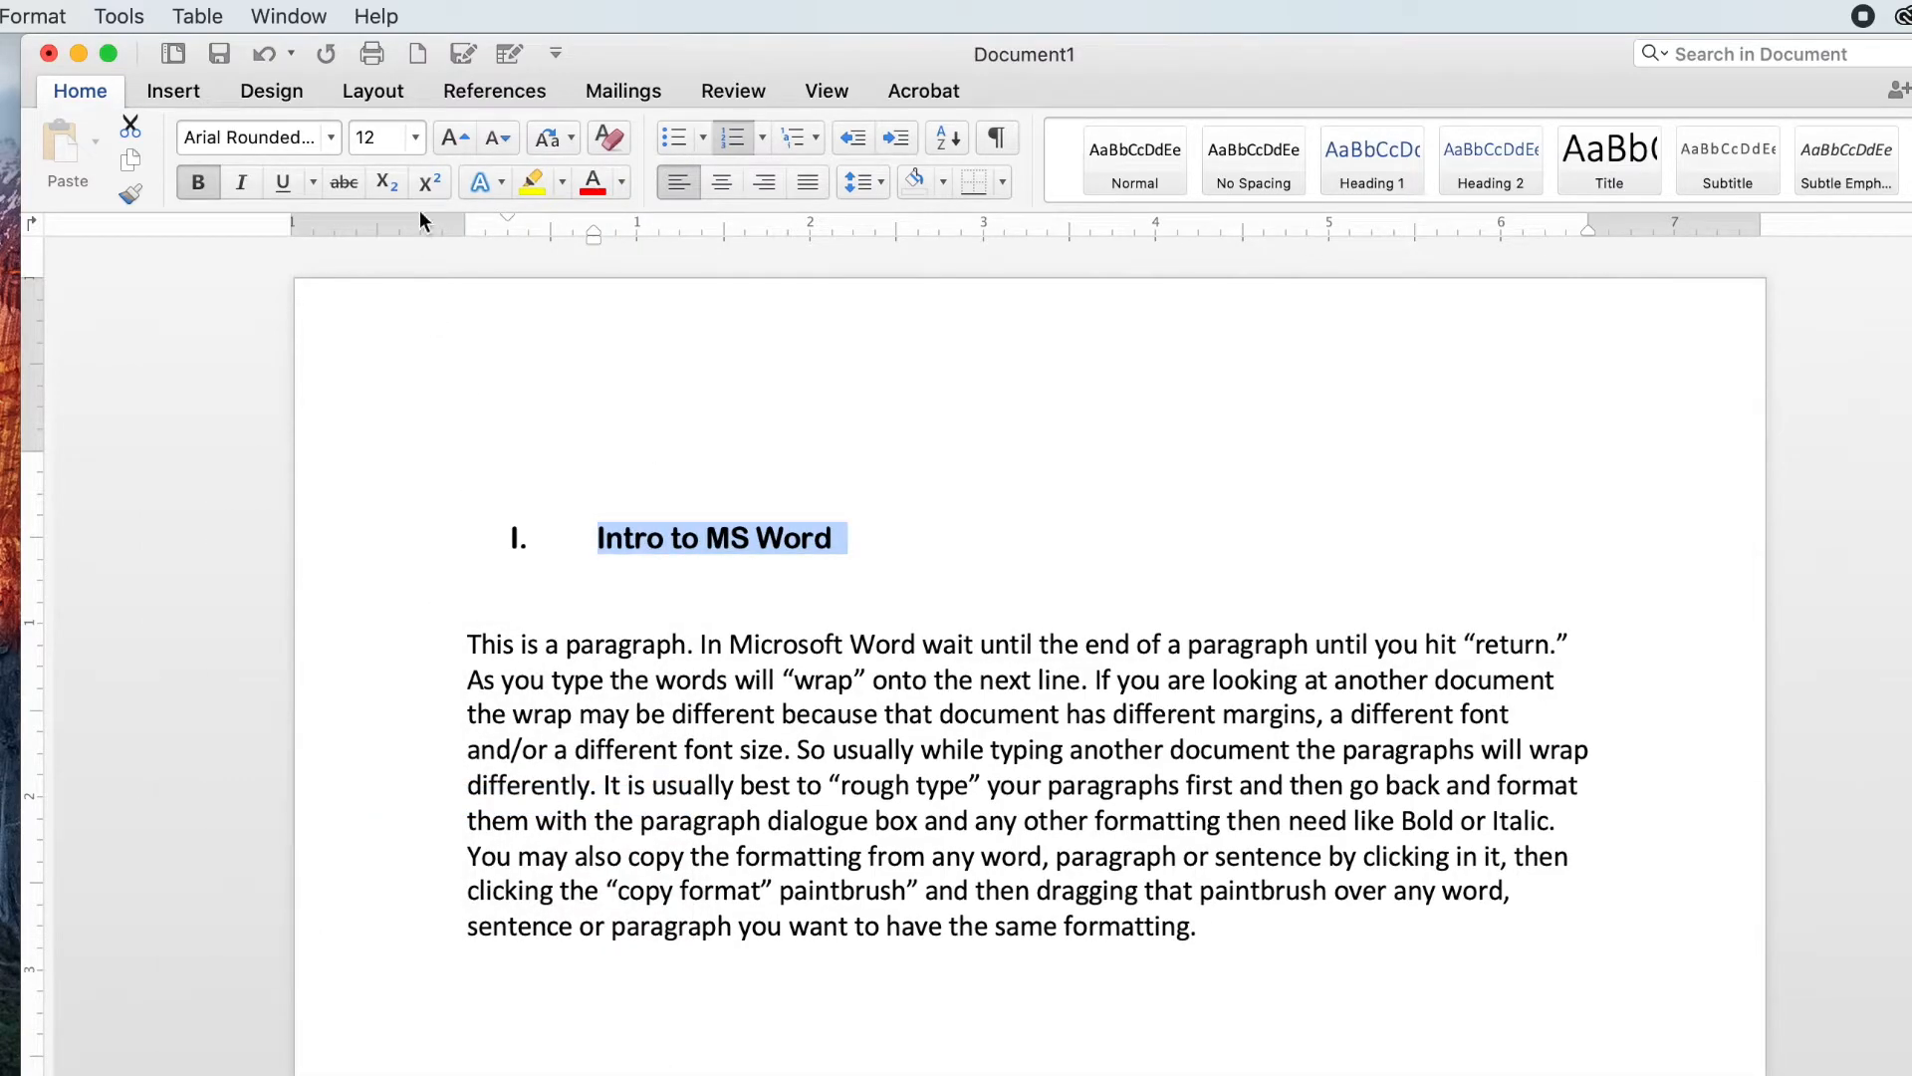
pyautogui.click(417, 138)
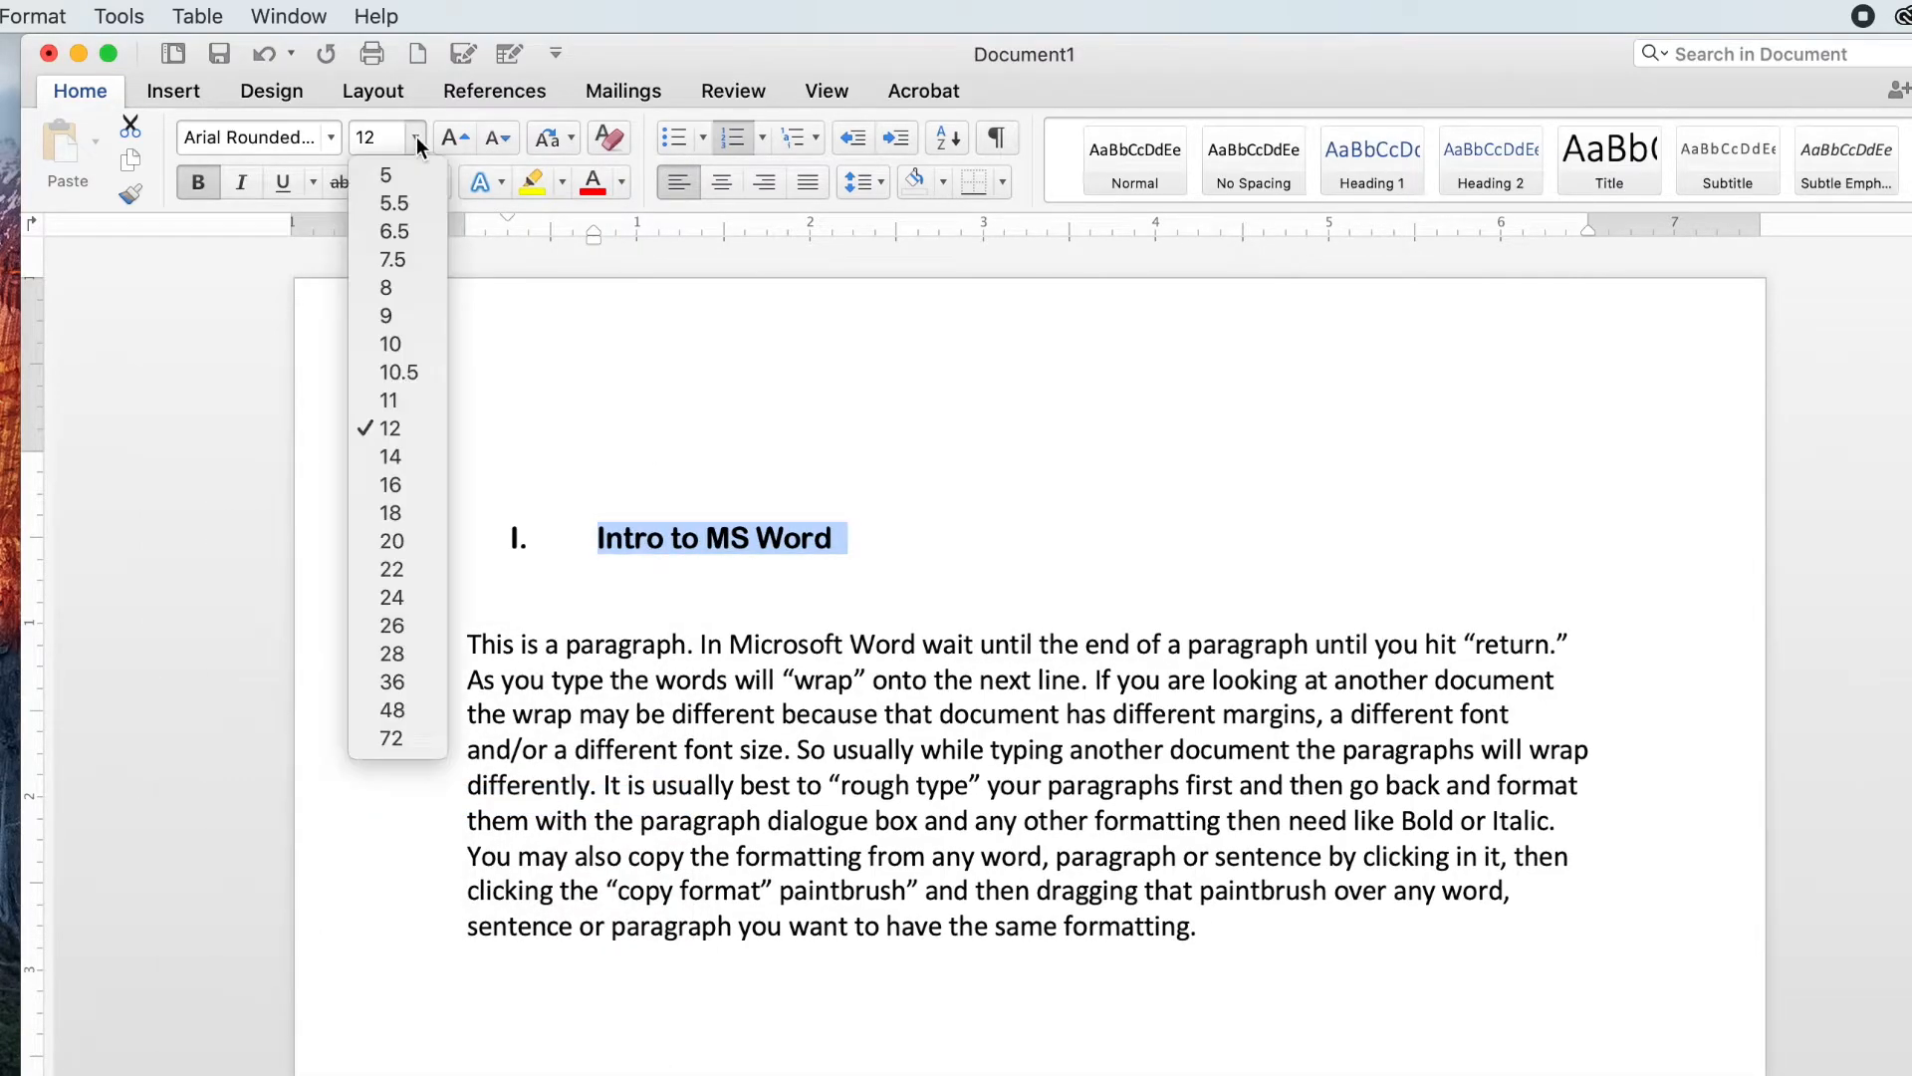
pyautogui.click(388, 511)
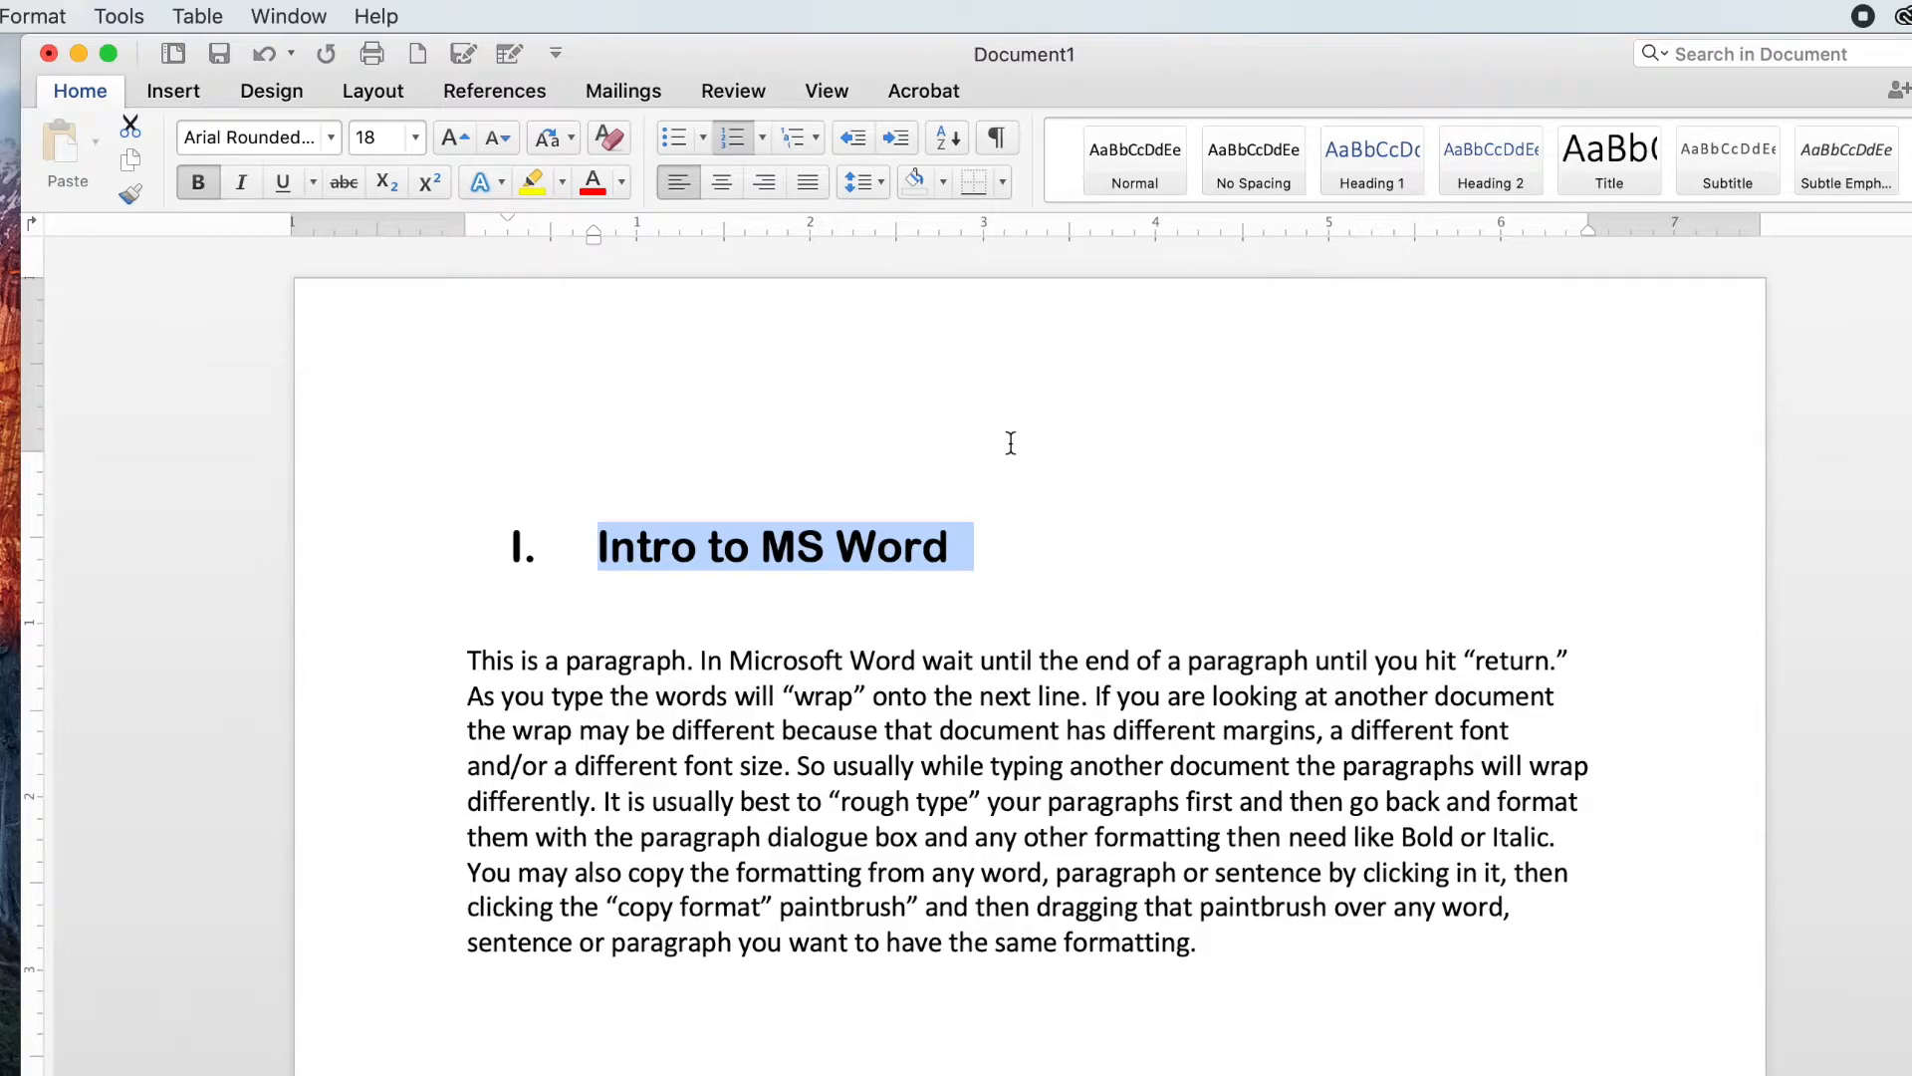
pyautogui.click(417, 139)
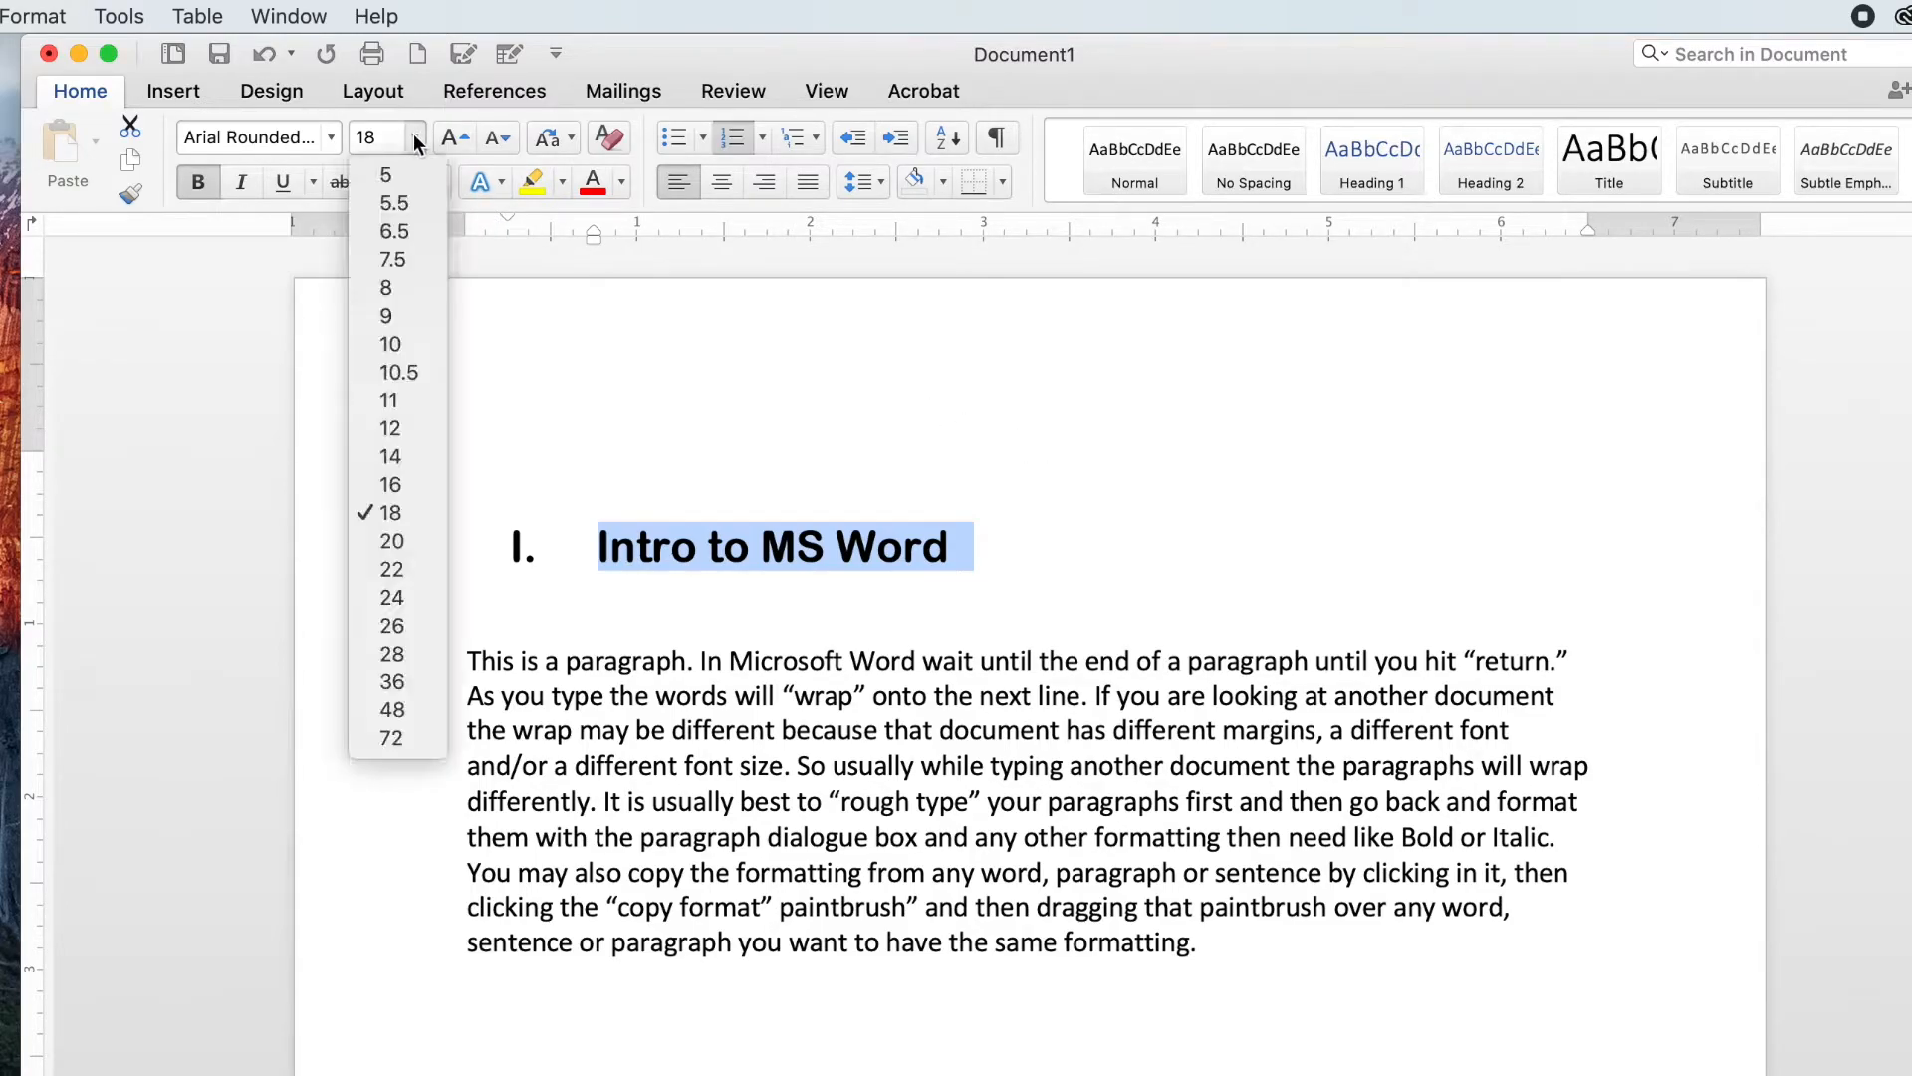
pyautogui.click(433, 458)
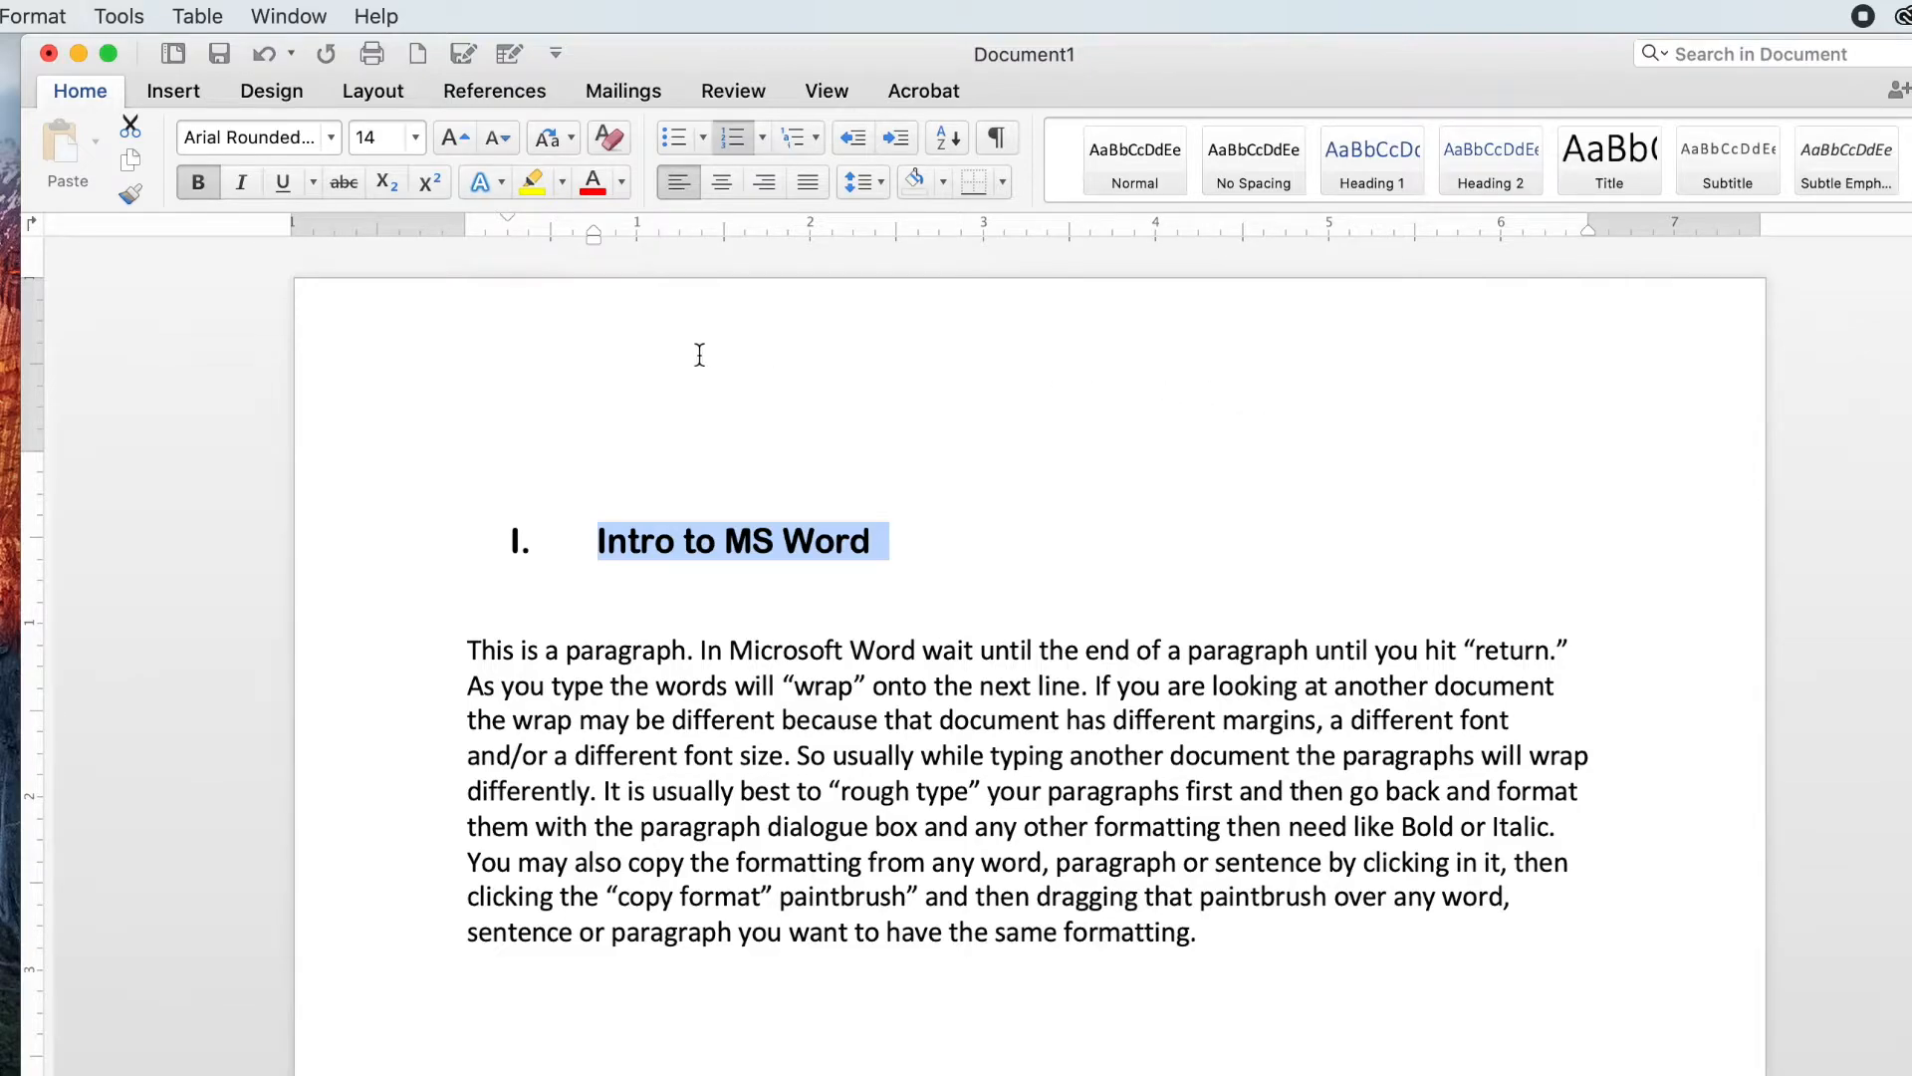
# Step: Grow the heading's font size twice and shrink it back twice
pyautogui.click(460, 136)
pyautogui.click(460, 136)
pyautogui.click(503, 139)
pyautogui.click(503, 140)
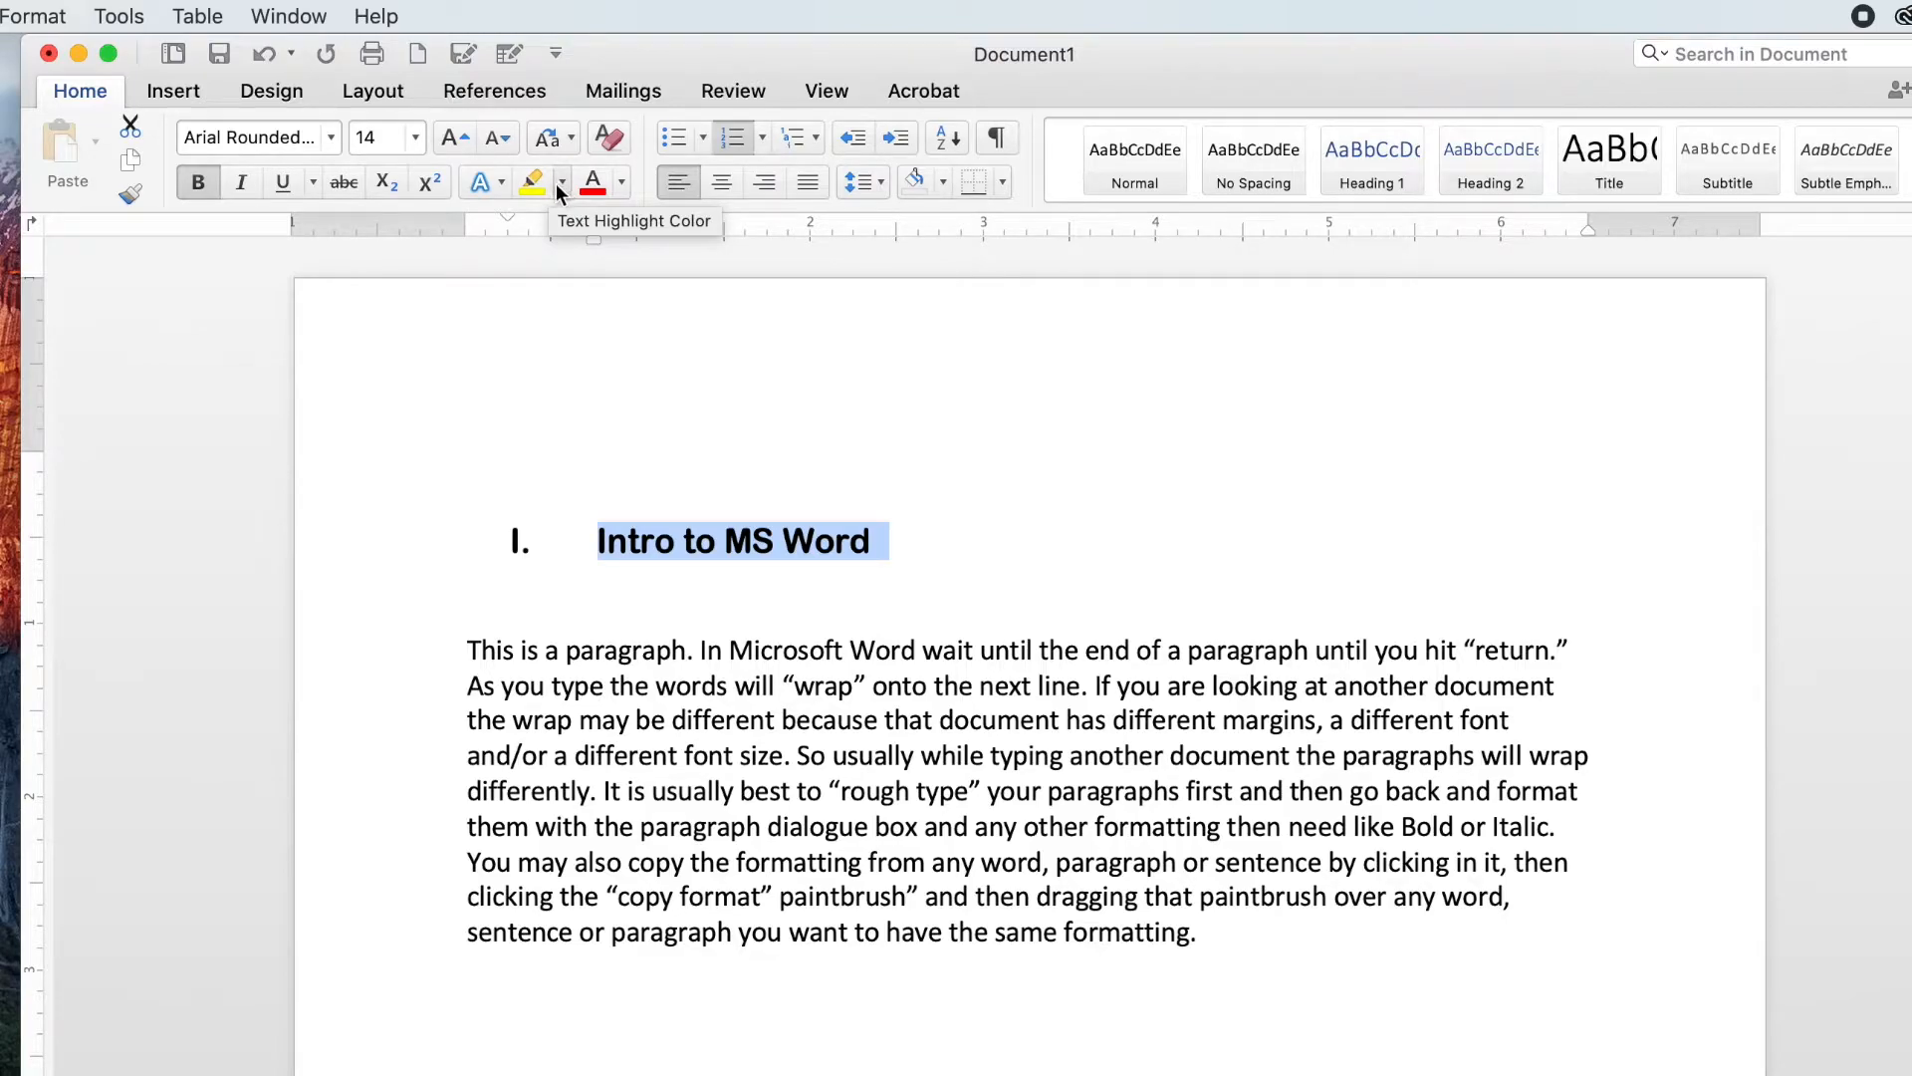
# Step: Highlight the heading in yellow, then remove the highlight with No Color
pyautogui.click(529, 179)
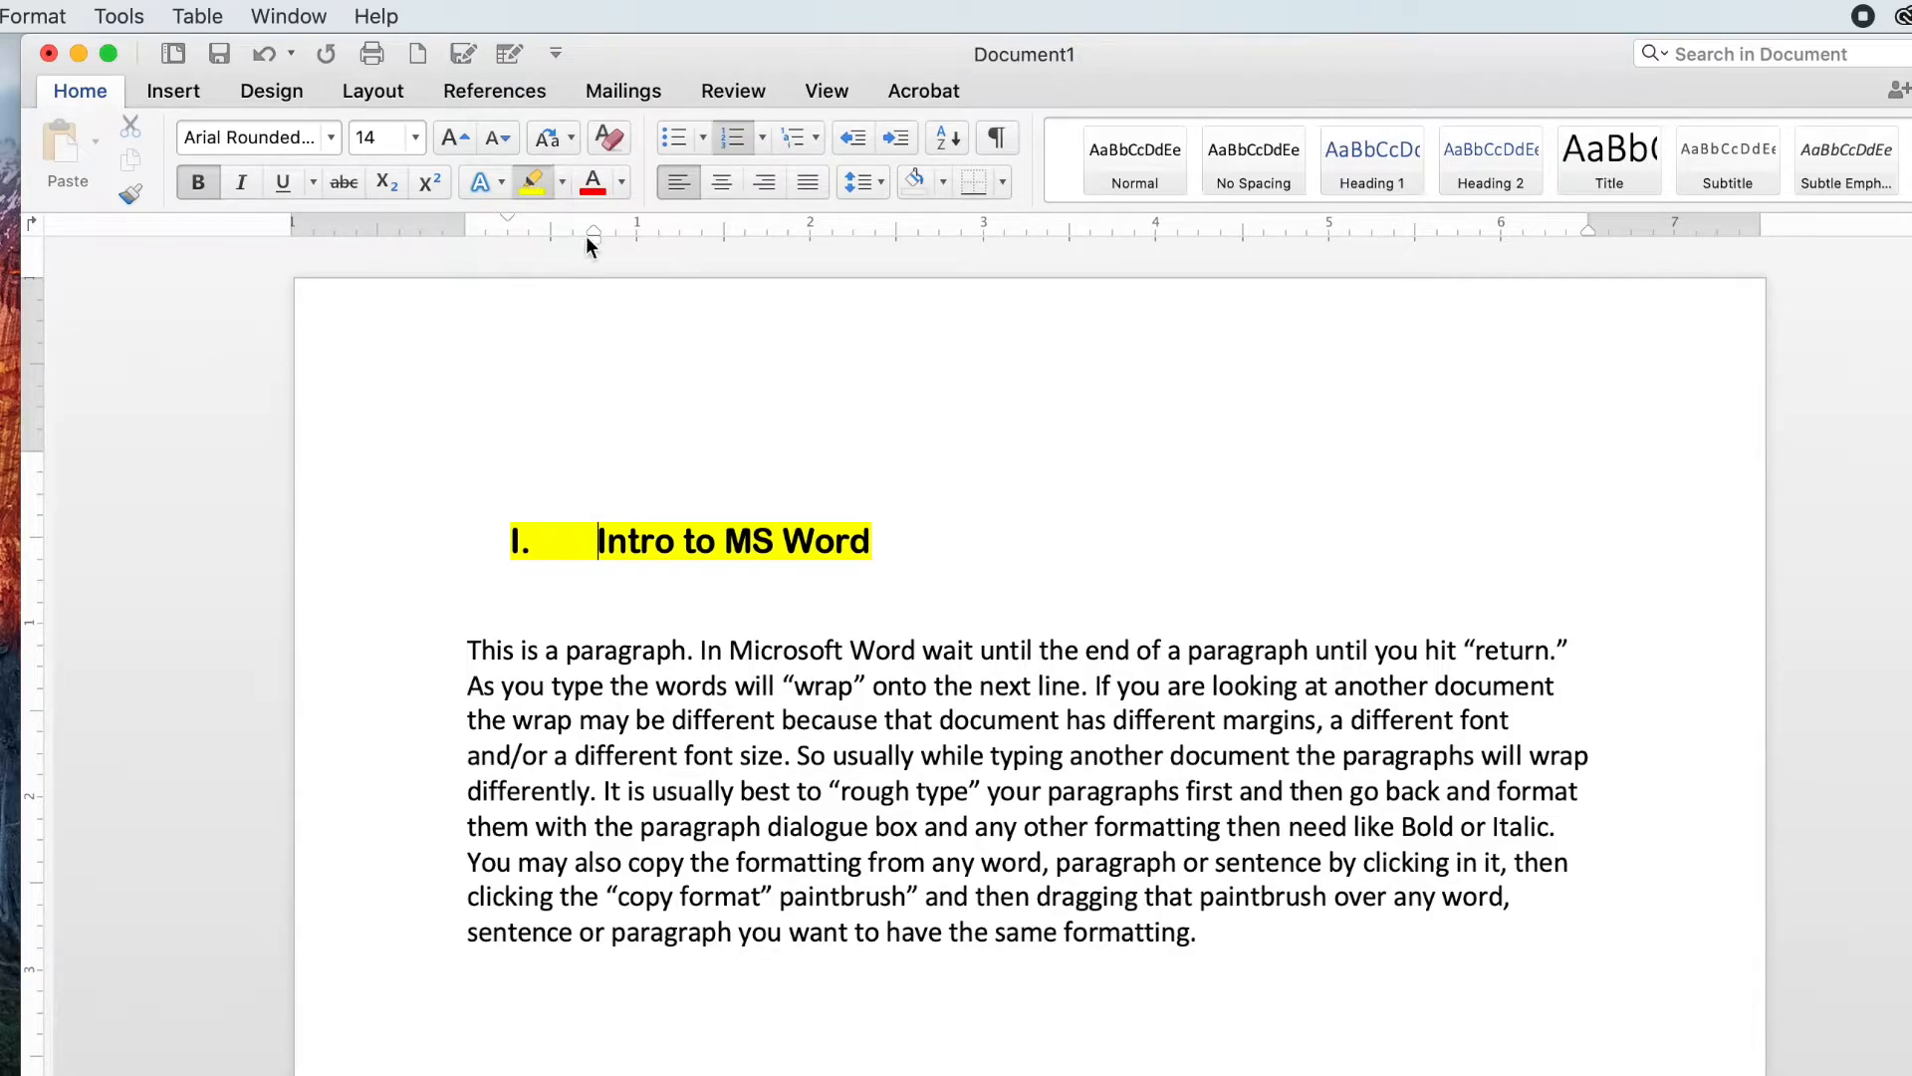
pyautogui.click(563, 182)
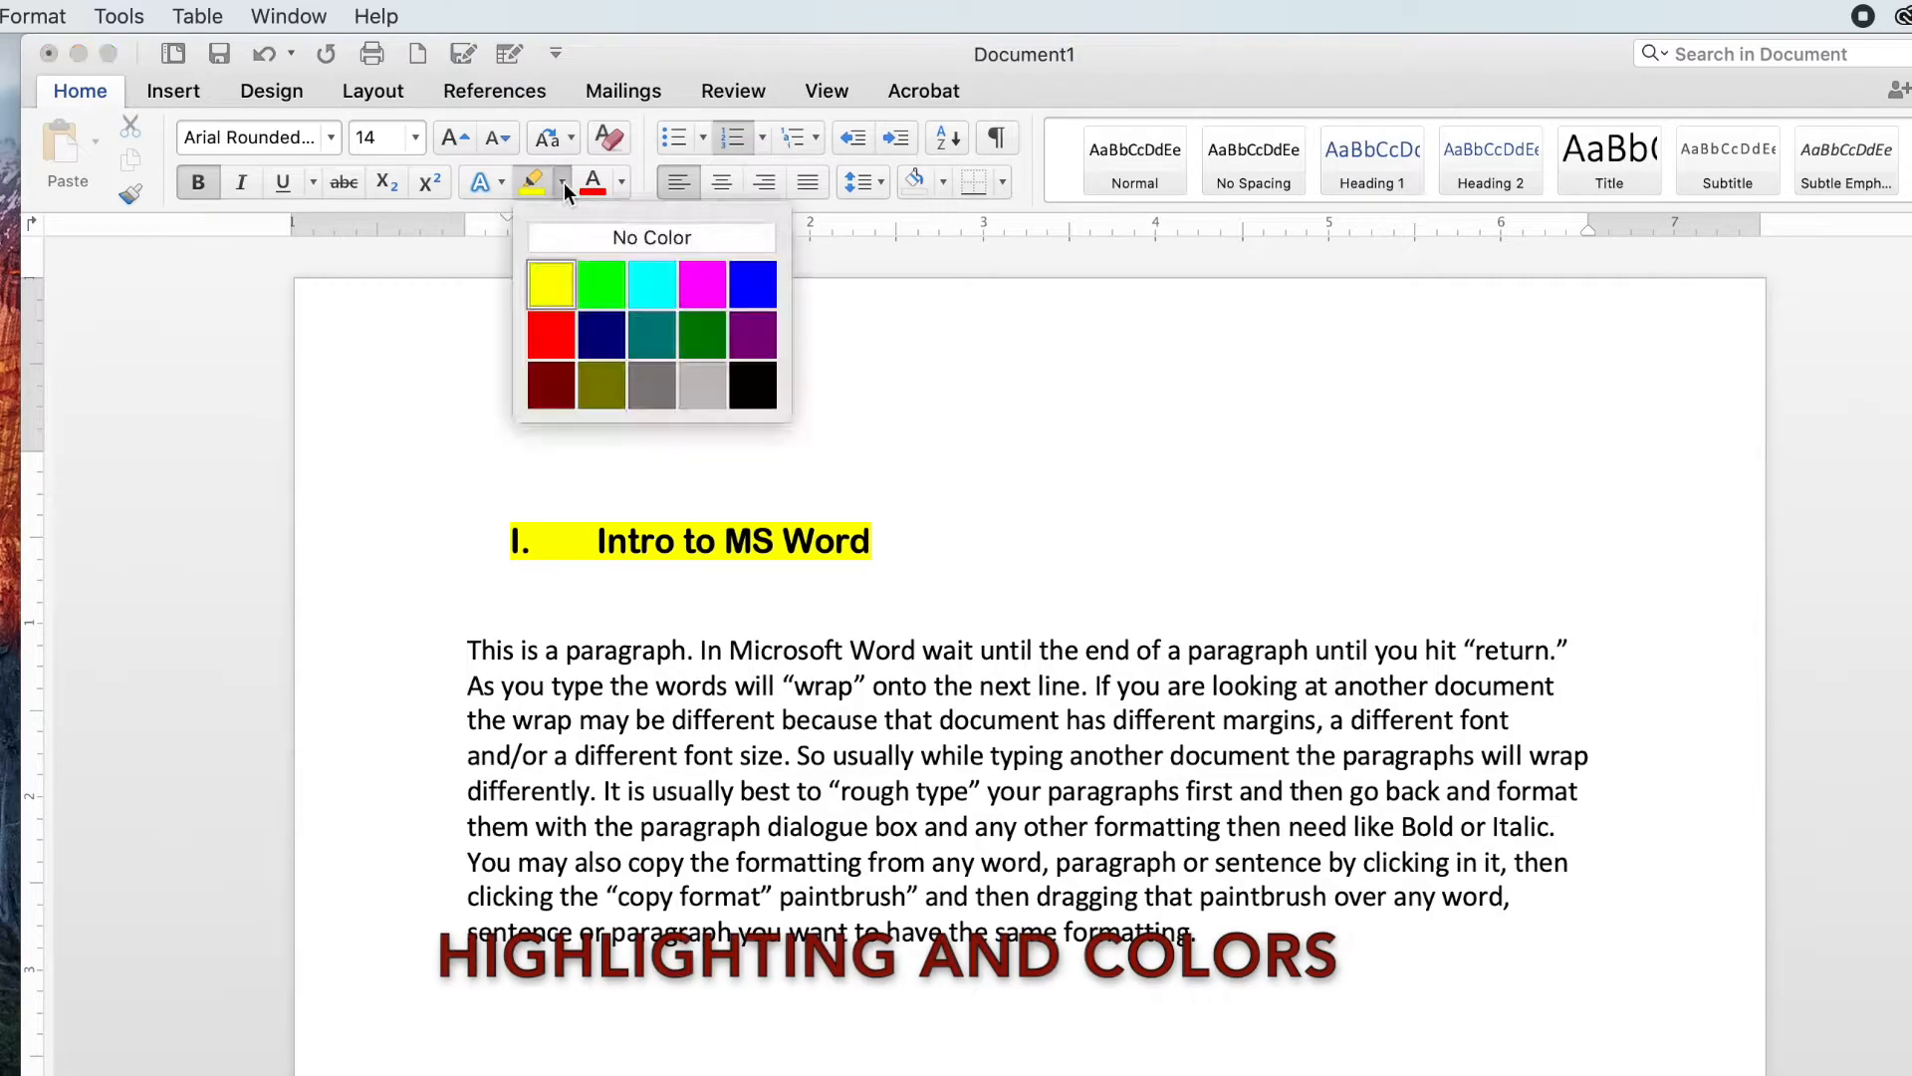
pyautogui.click(570, 234)
# Step: Select the whole heading line and apply the red font colour
pyautogui.moveTo(893, 542); pyautogui.dragTo(471, 539)
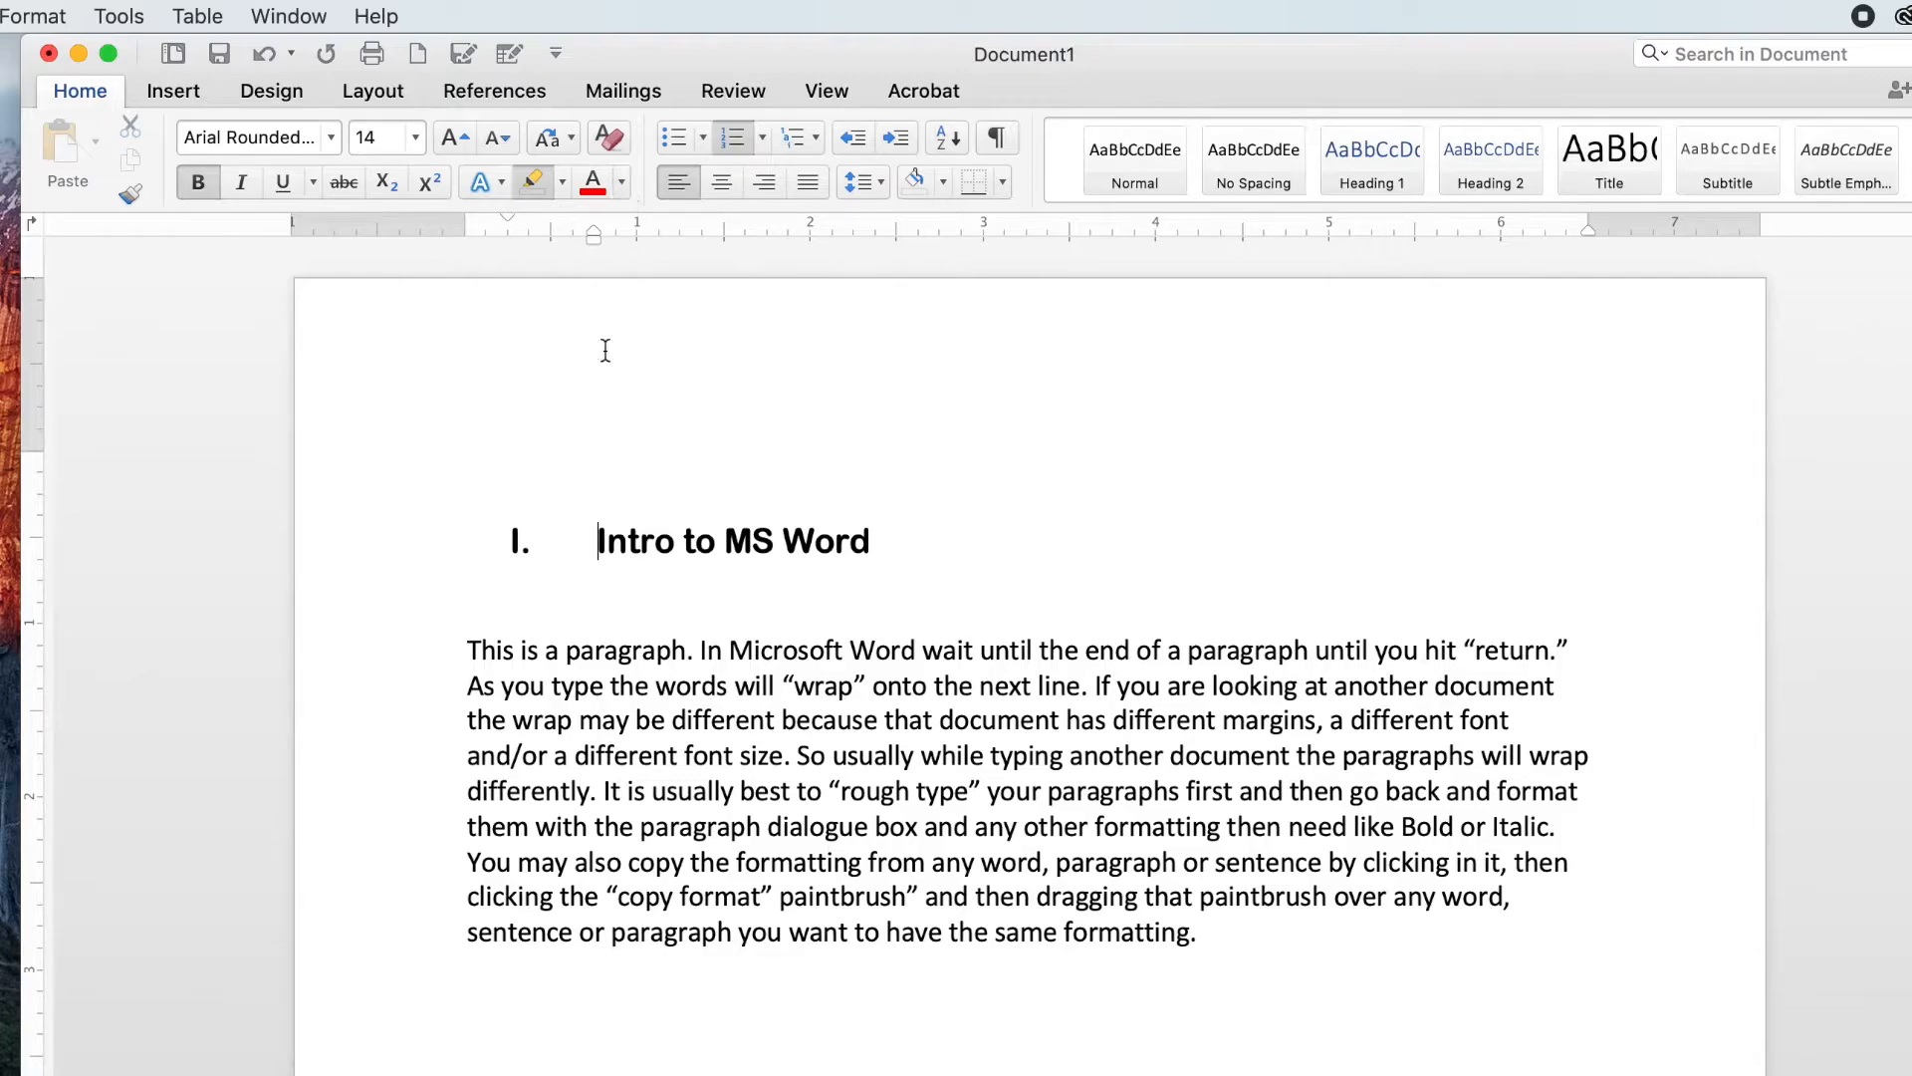
pyautogui.moveTo(893, 541); pyautogui.dragTo(525, 541)
pyautogui.moveTo(889, 543); pyautogui.dragTo(559, 542)
pyautogui.moveTo(550, 540)
pyautogui.mouseDown()
pyautogui.moveTo(890, 543)
pyautogui.moveTo(607, 540)
pyautogui.moveTo(631, 538)
pyautogui.mouseUp()
pyautogui.click(594, 187)
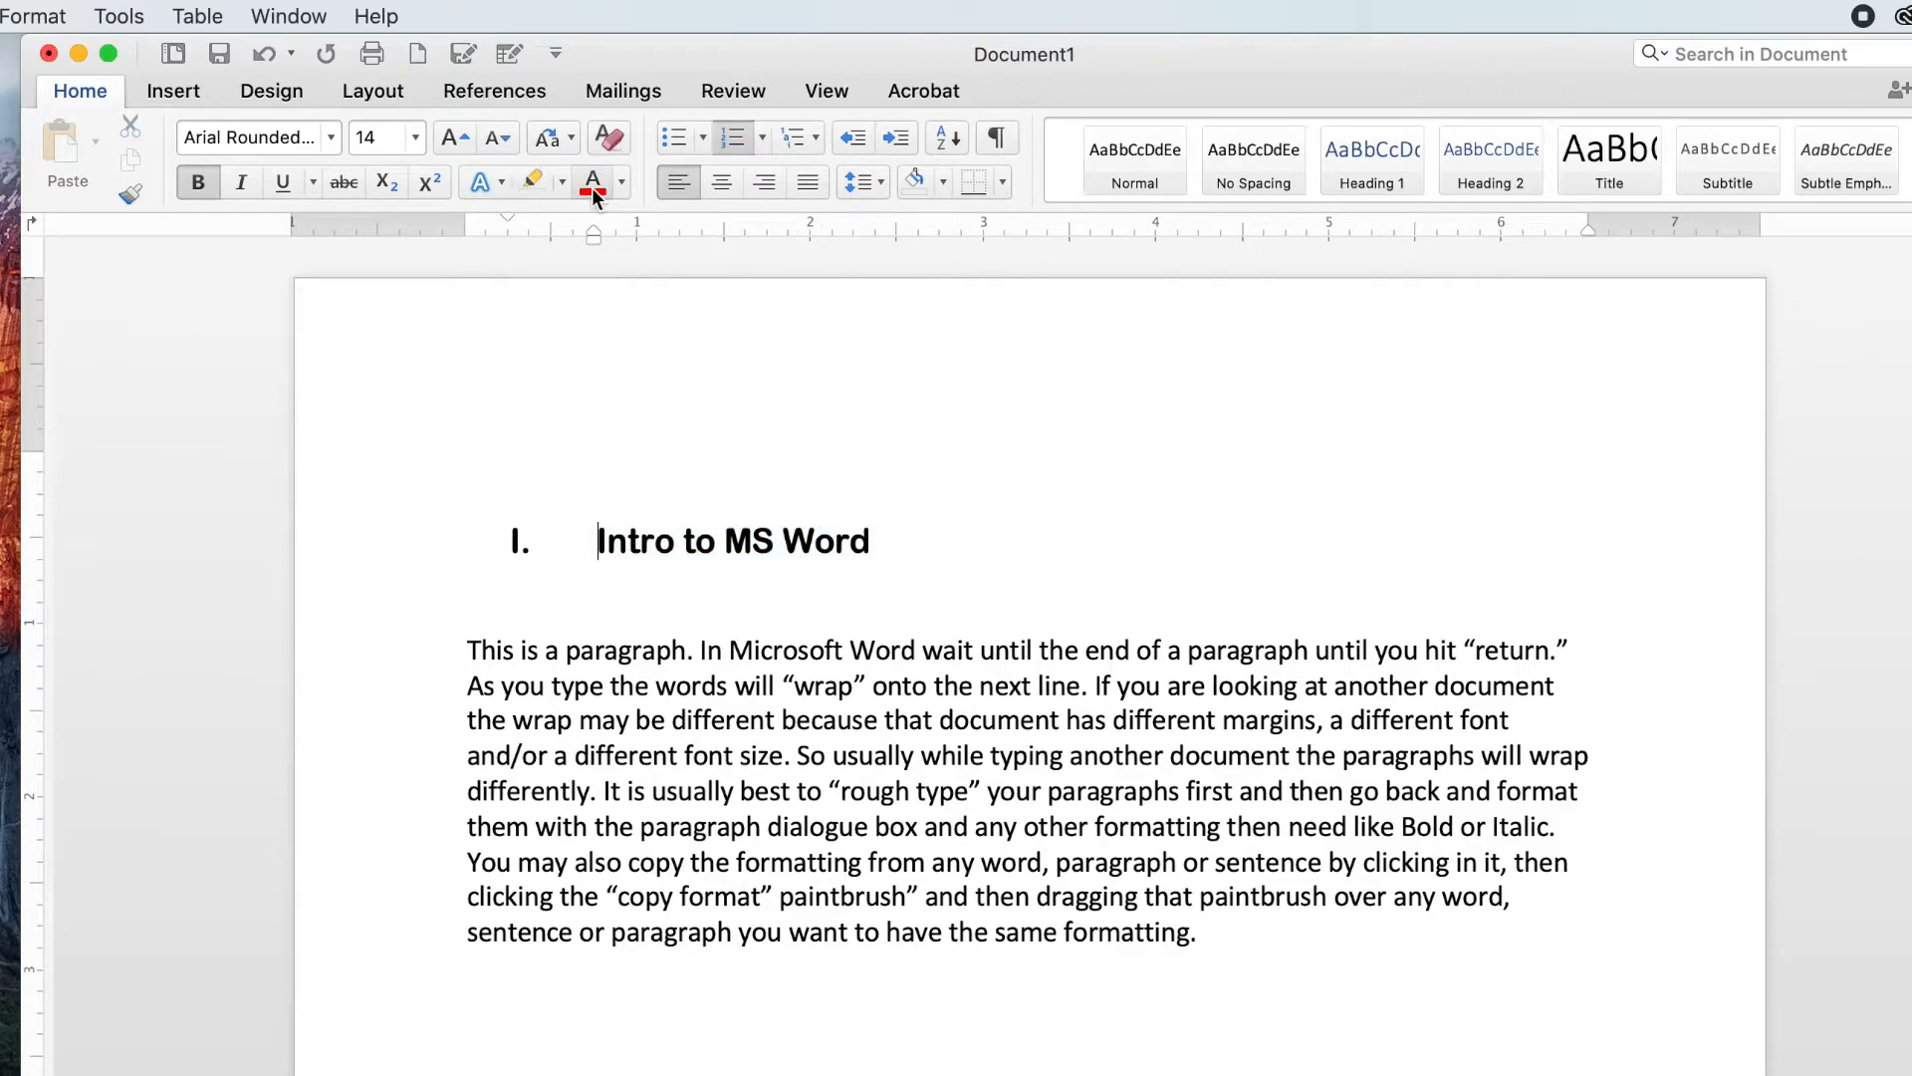
pyautogui.tripleClick(692, 543)
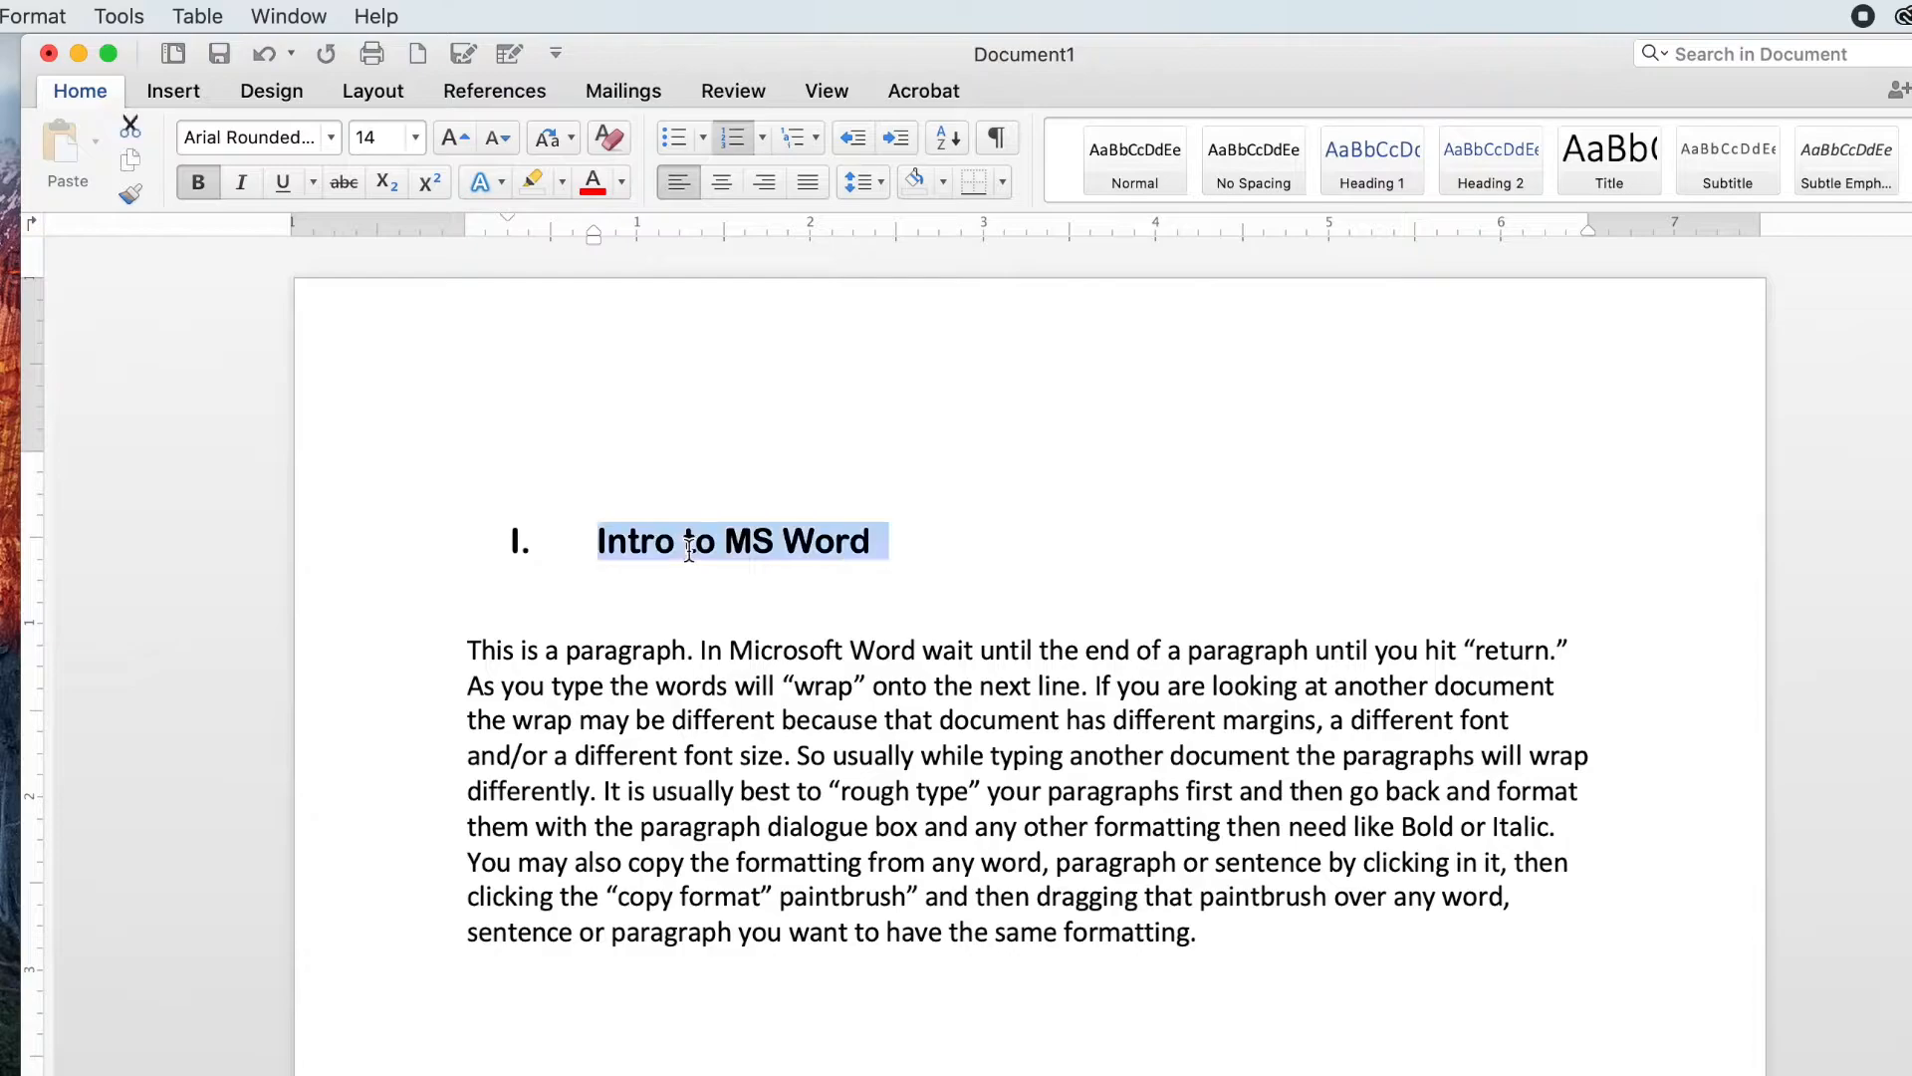
pyautogui.click(593, 185)
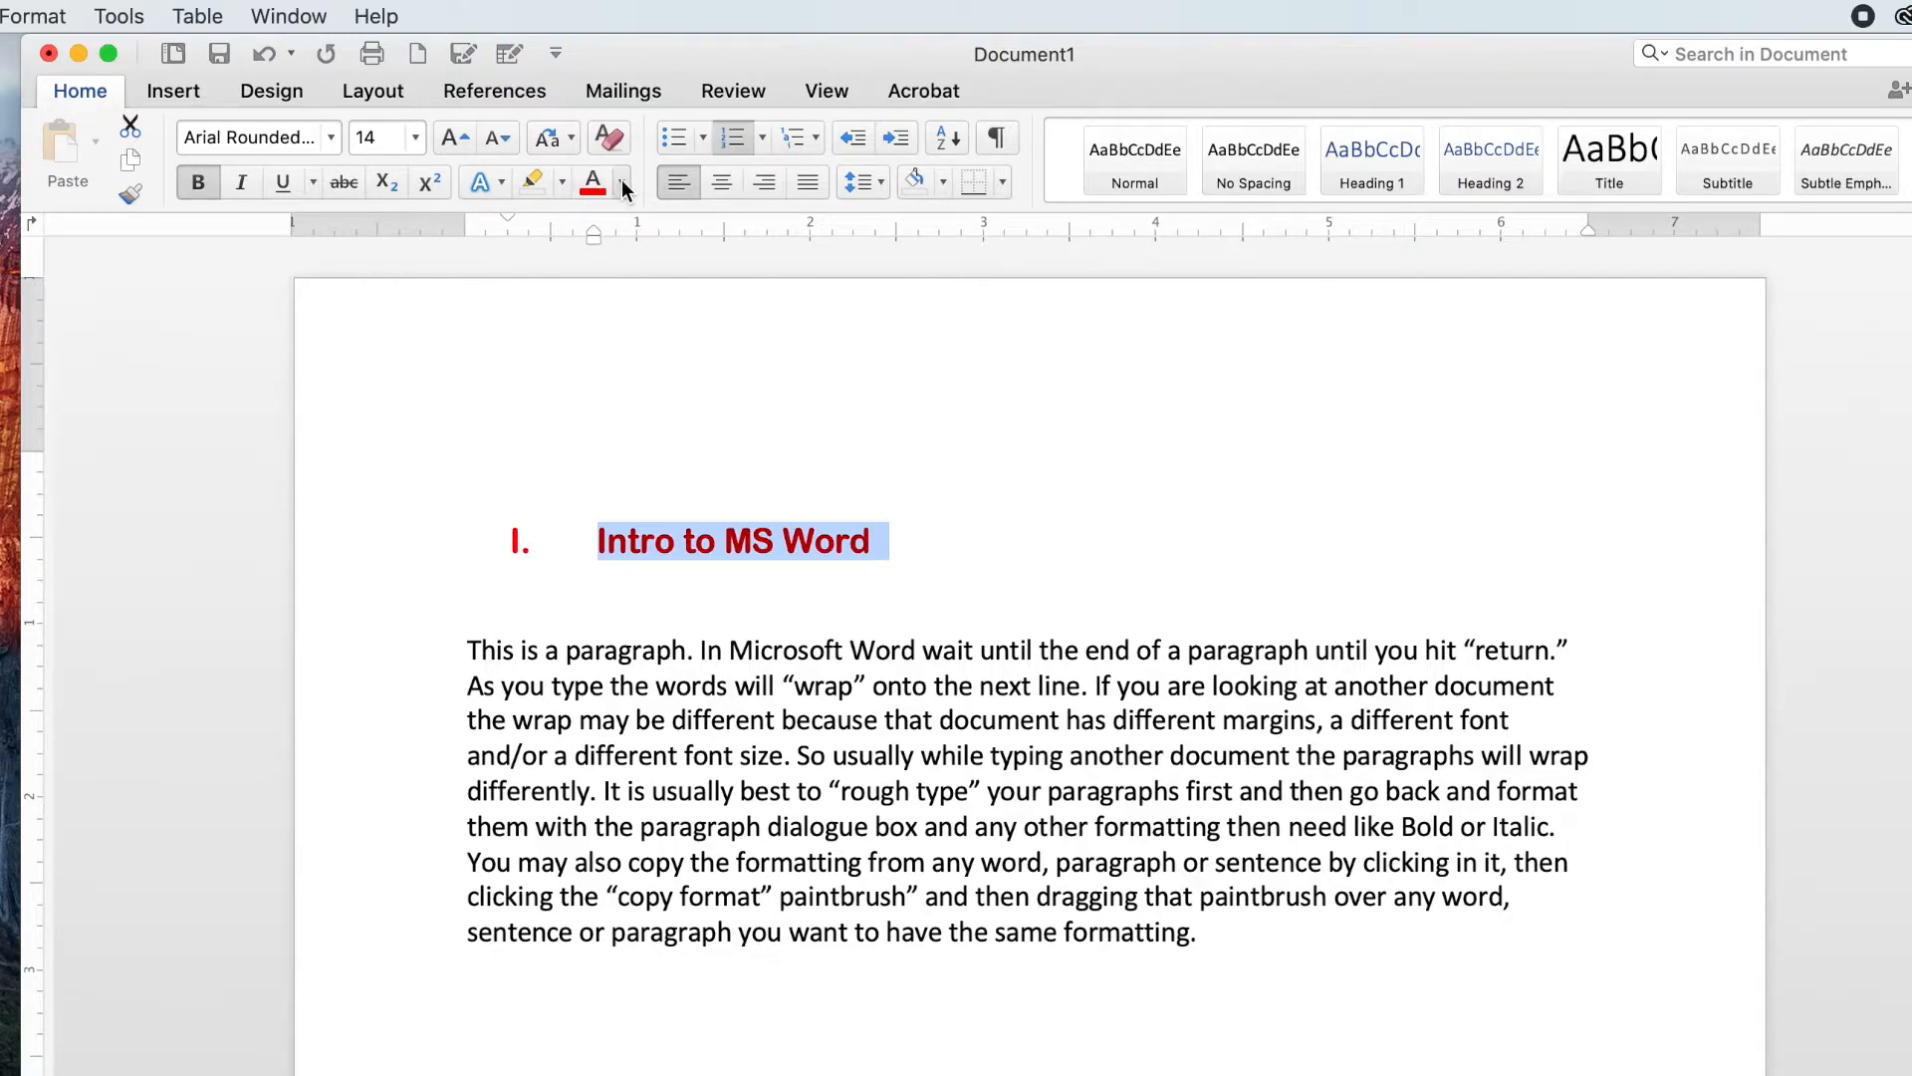
# Step: Change the heading's font colour to Lavender from the pencils set in More Colors
pyautogui.click(623, 184)
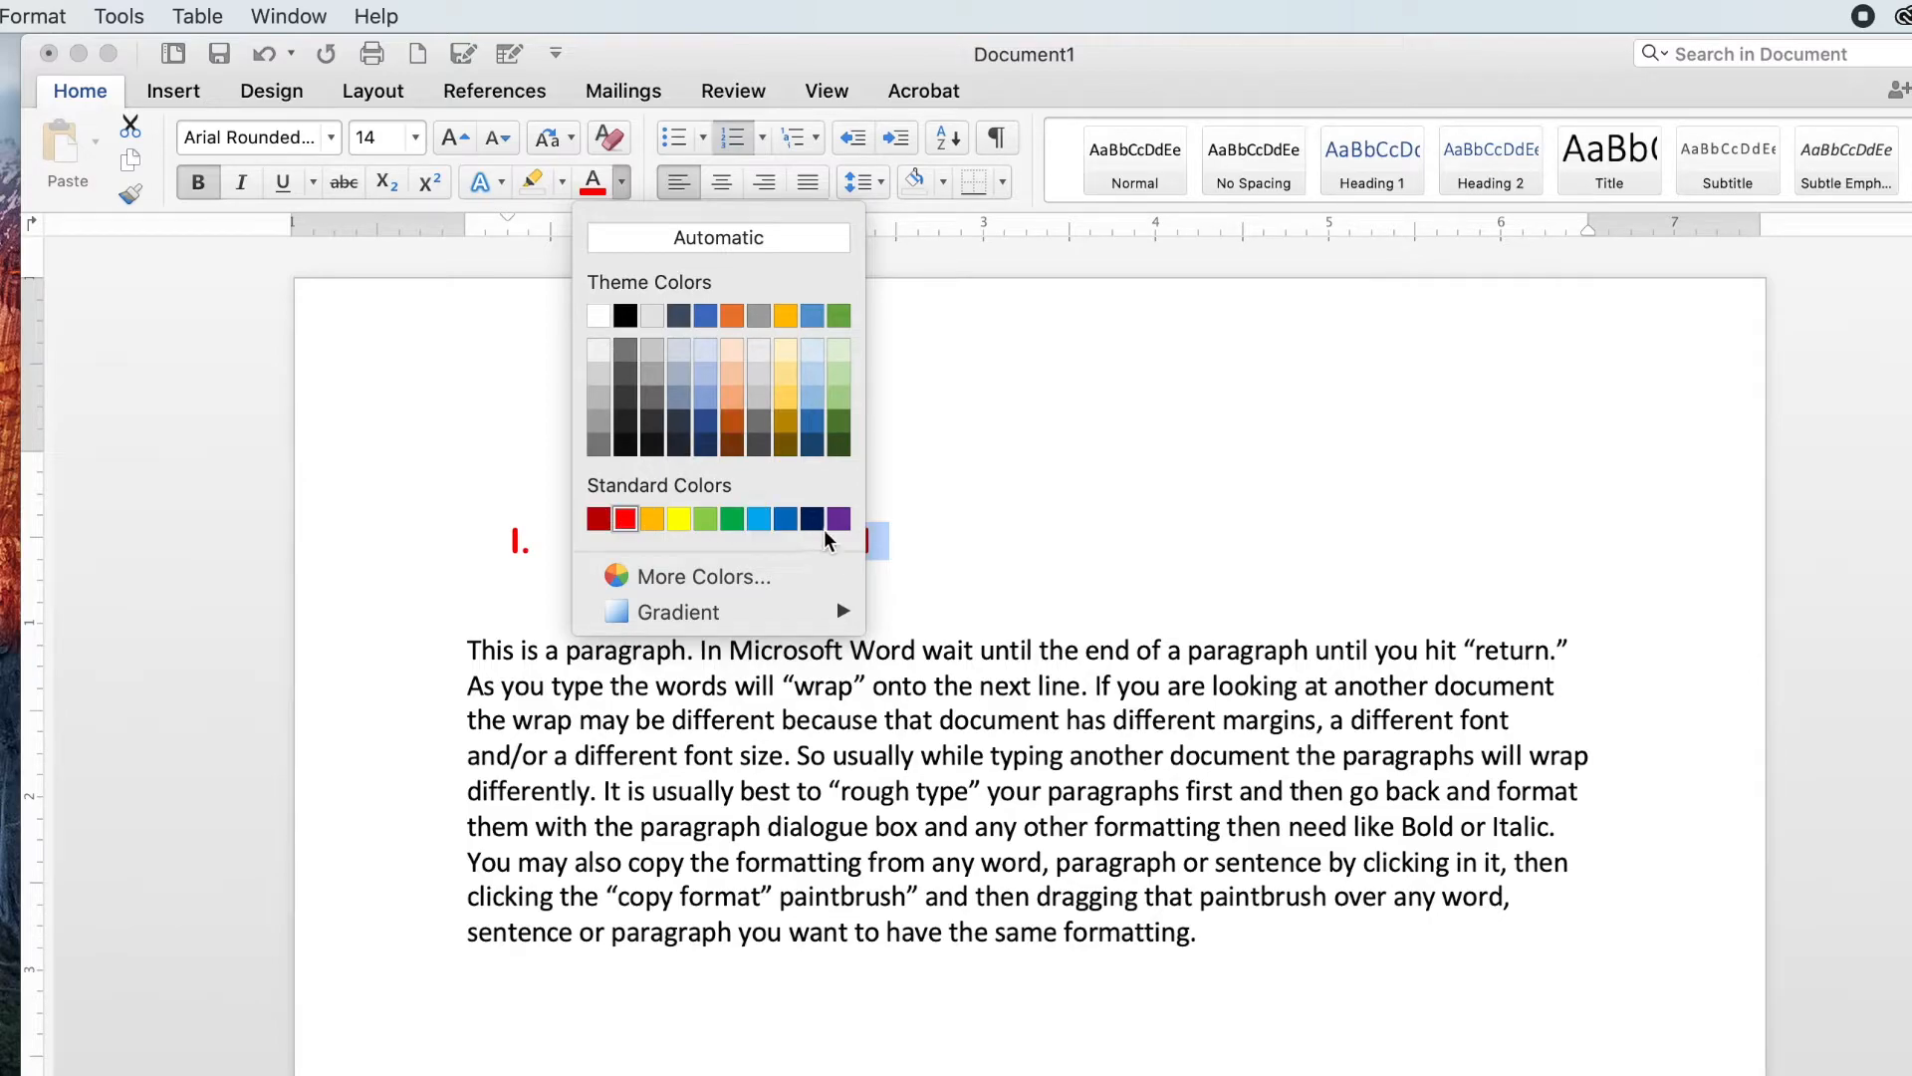
pyautogui.click(694, 589)
pyautogui.moveTo(1027, 305); pyautogui.dragTo(1227, 346)
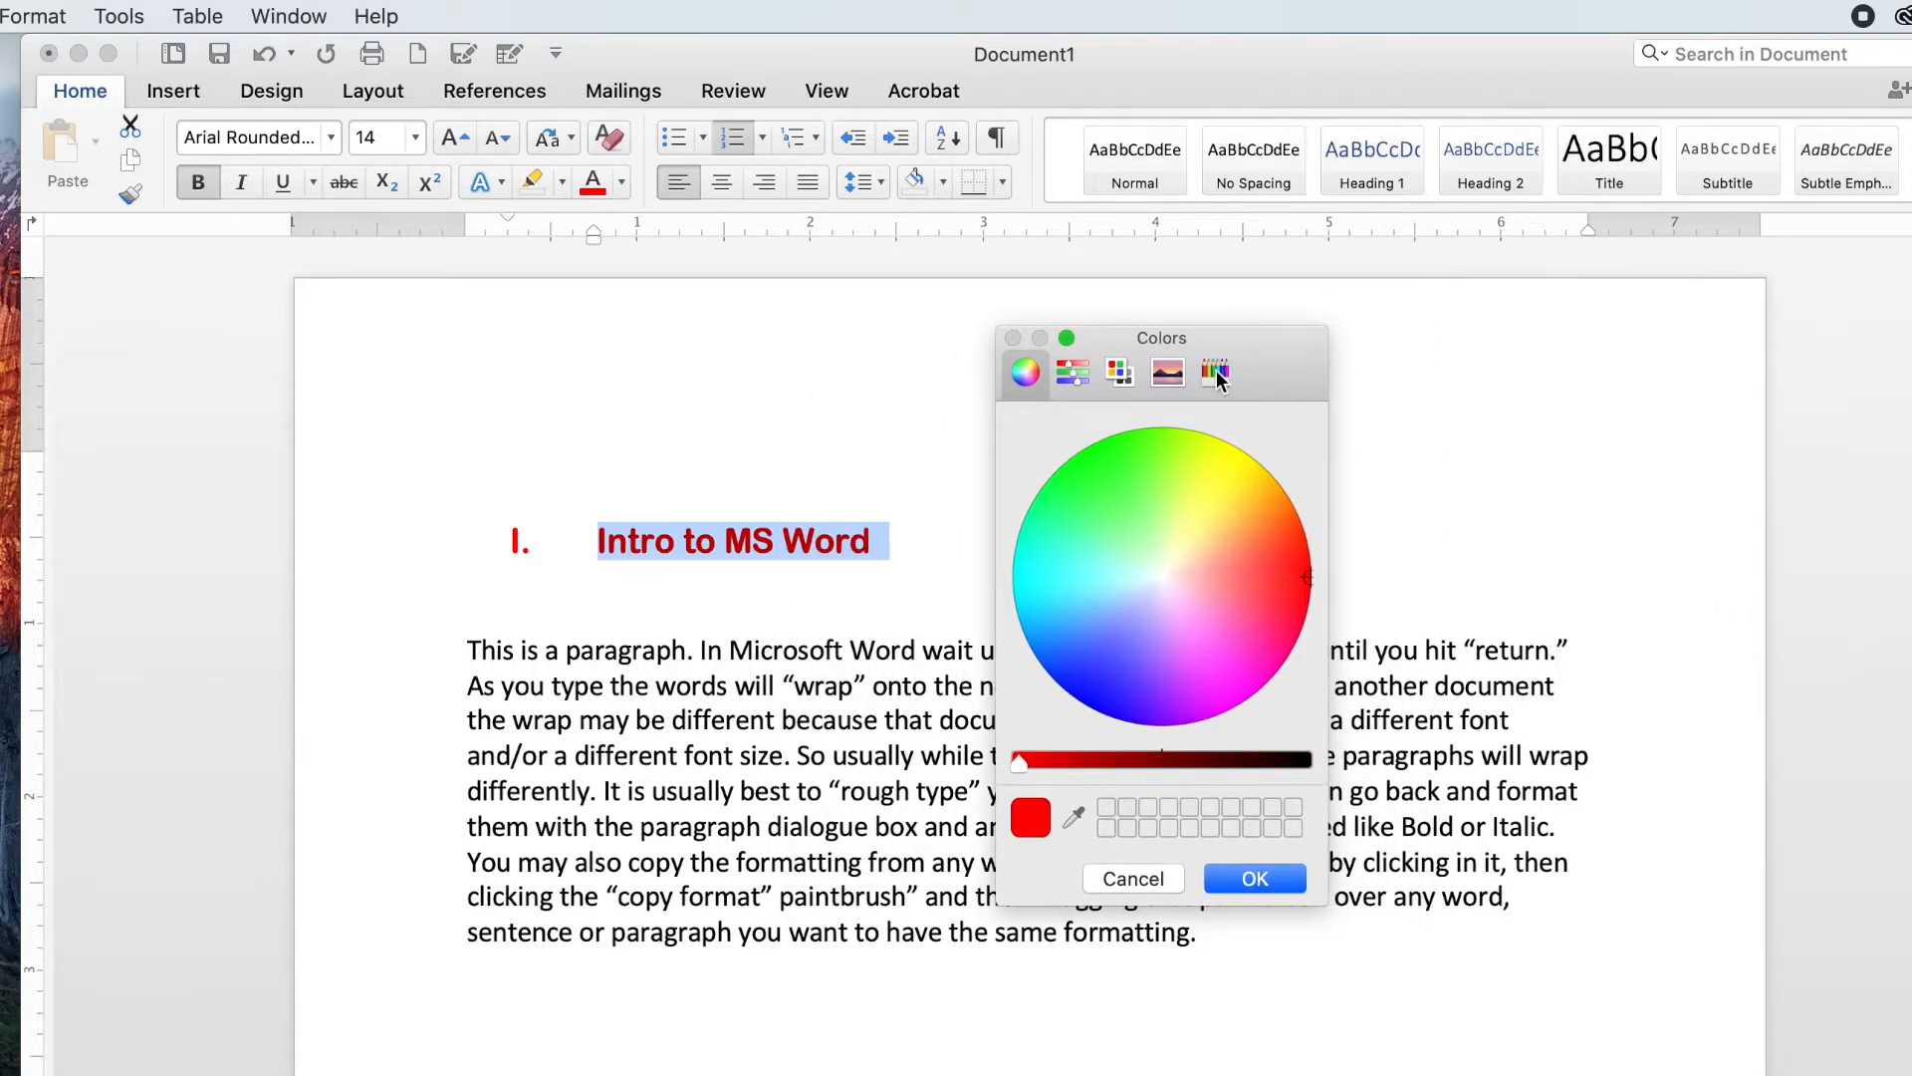
pyautogui.click(1216, 371)
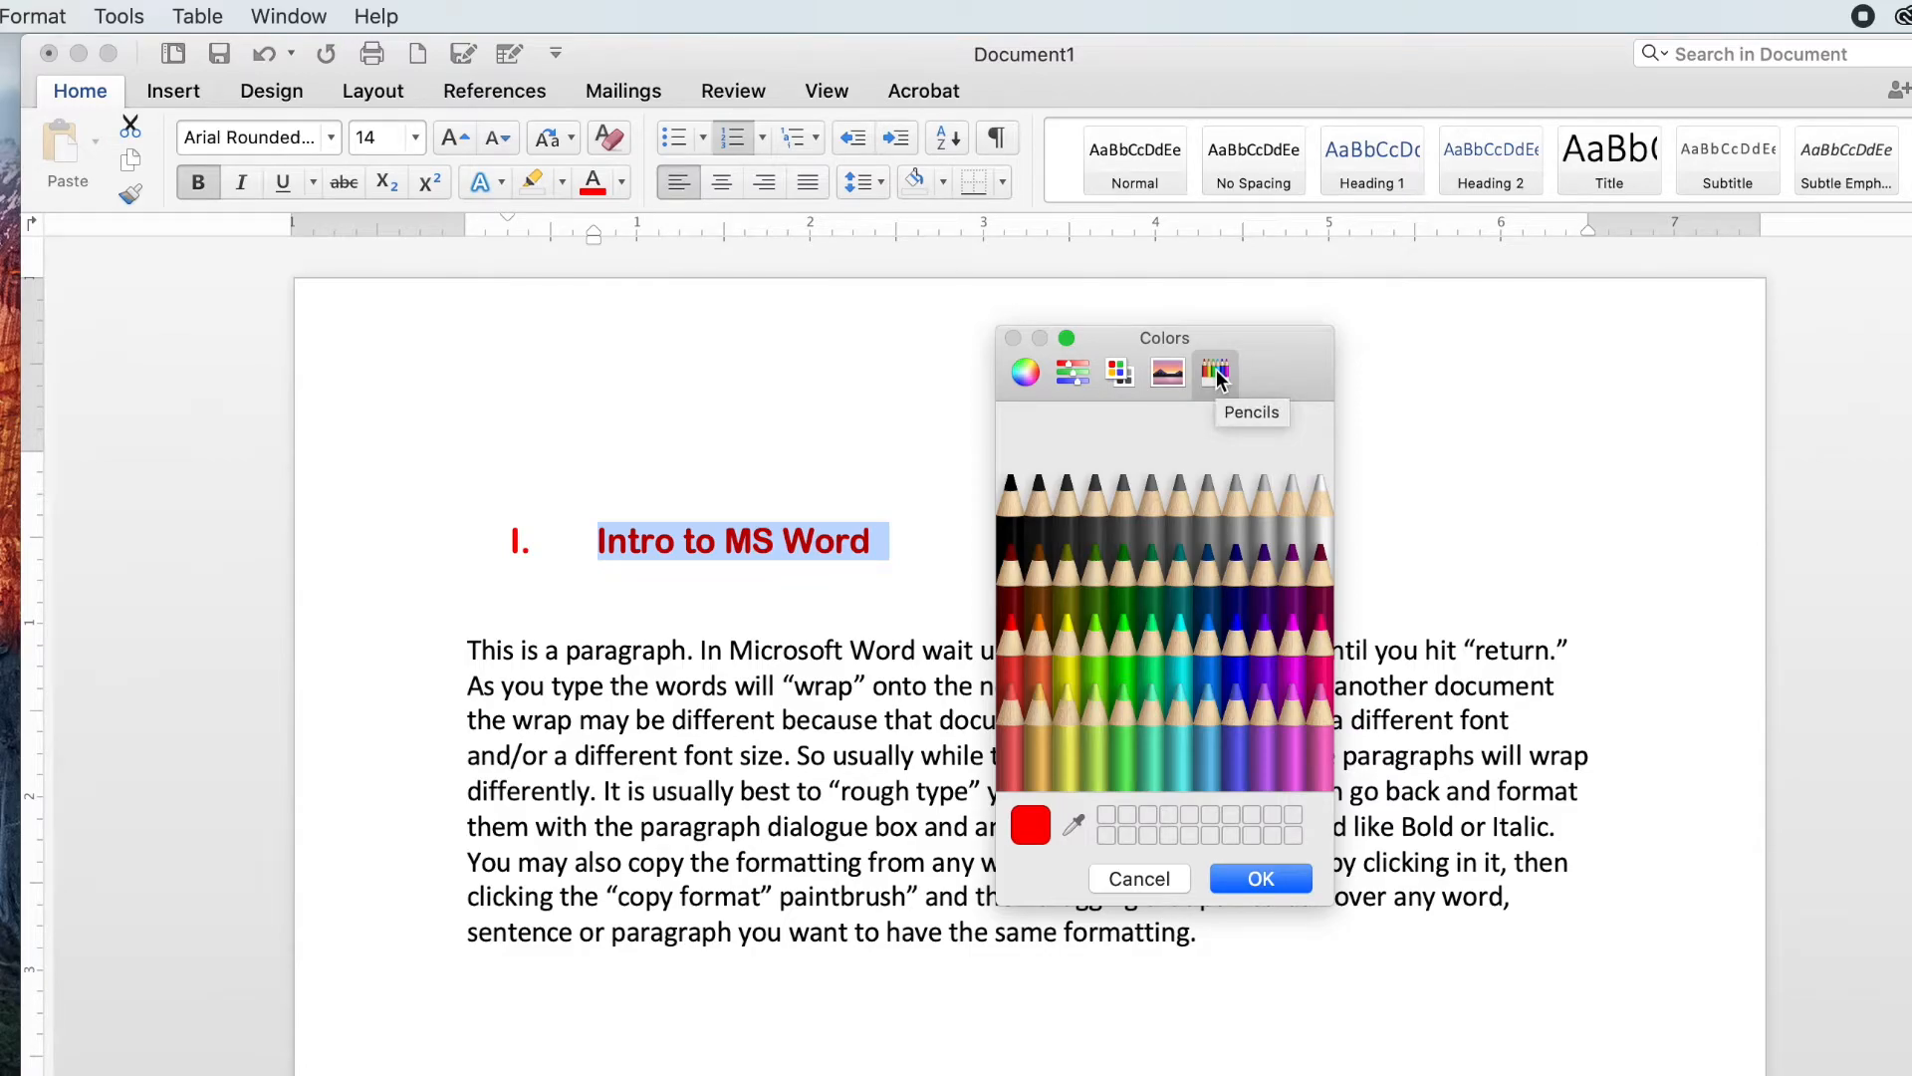
pyautogui.click(1269, 695)
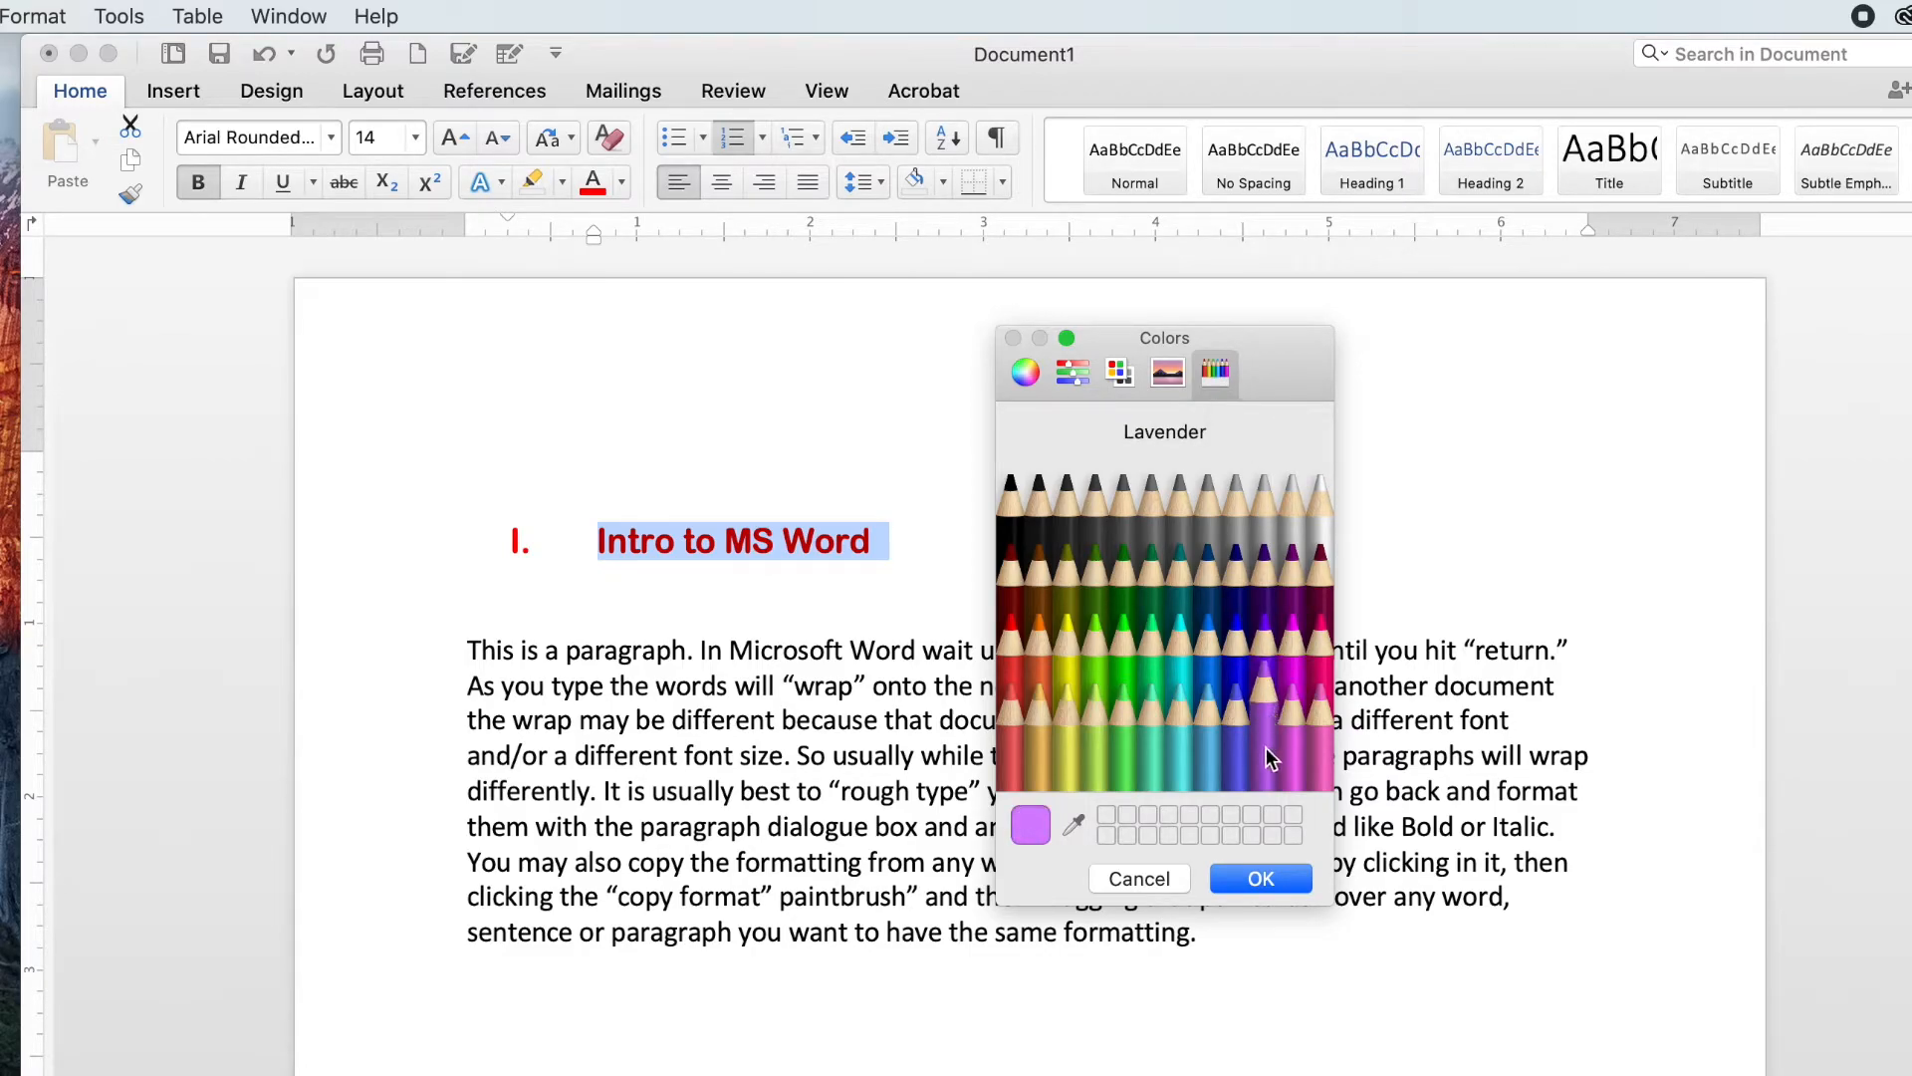
pyautogui.click(1257, 880)
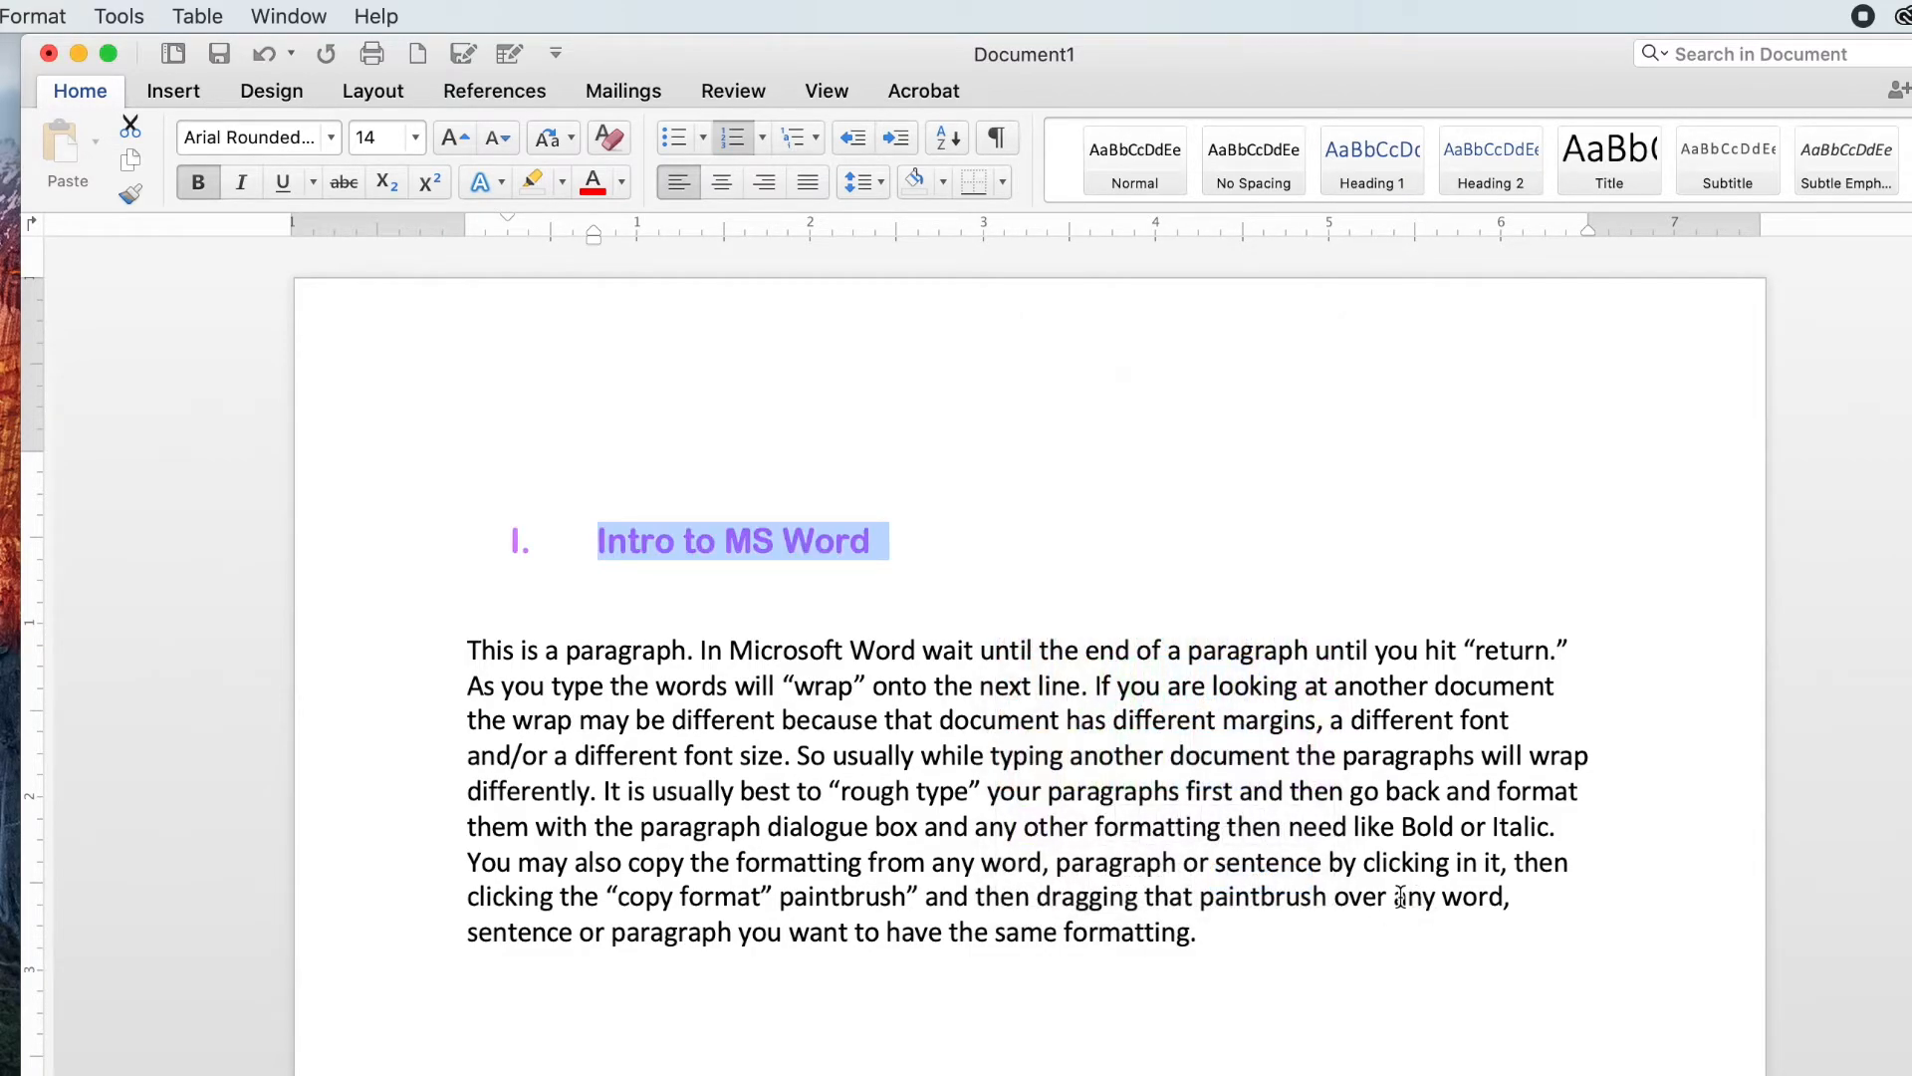
# Step: Reopen More Colors for the heading and pick a green in the colour spectrum view
pyautogui.click(622, 183)
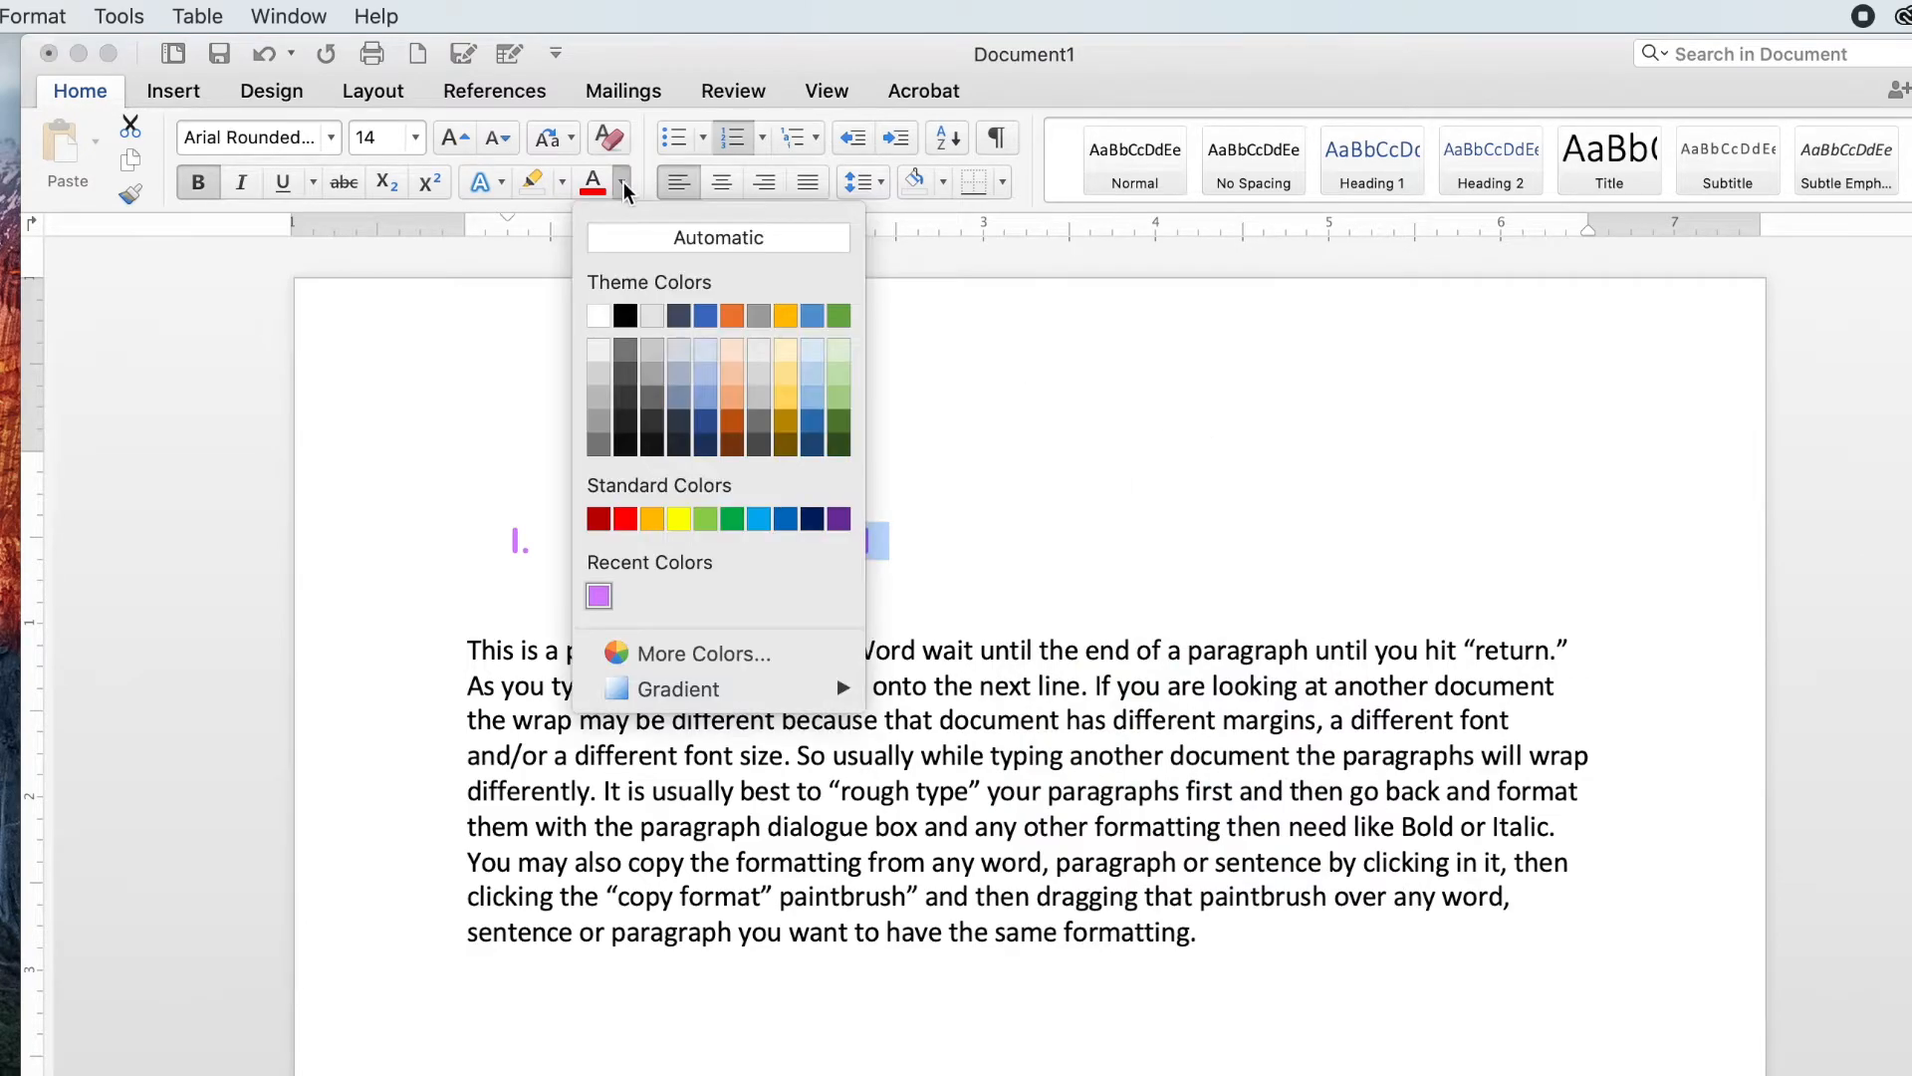
pyautogui.click(697, 652)
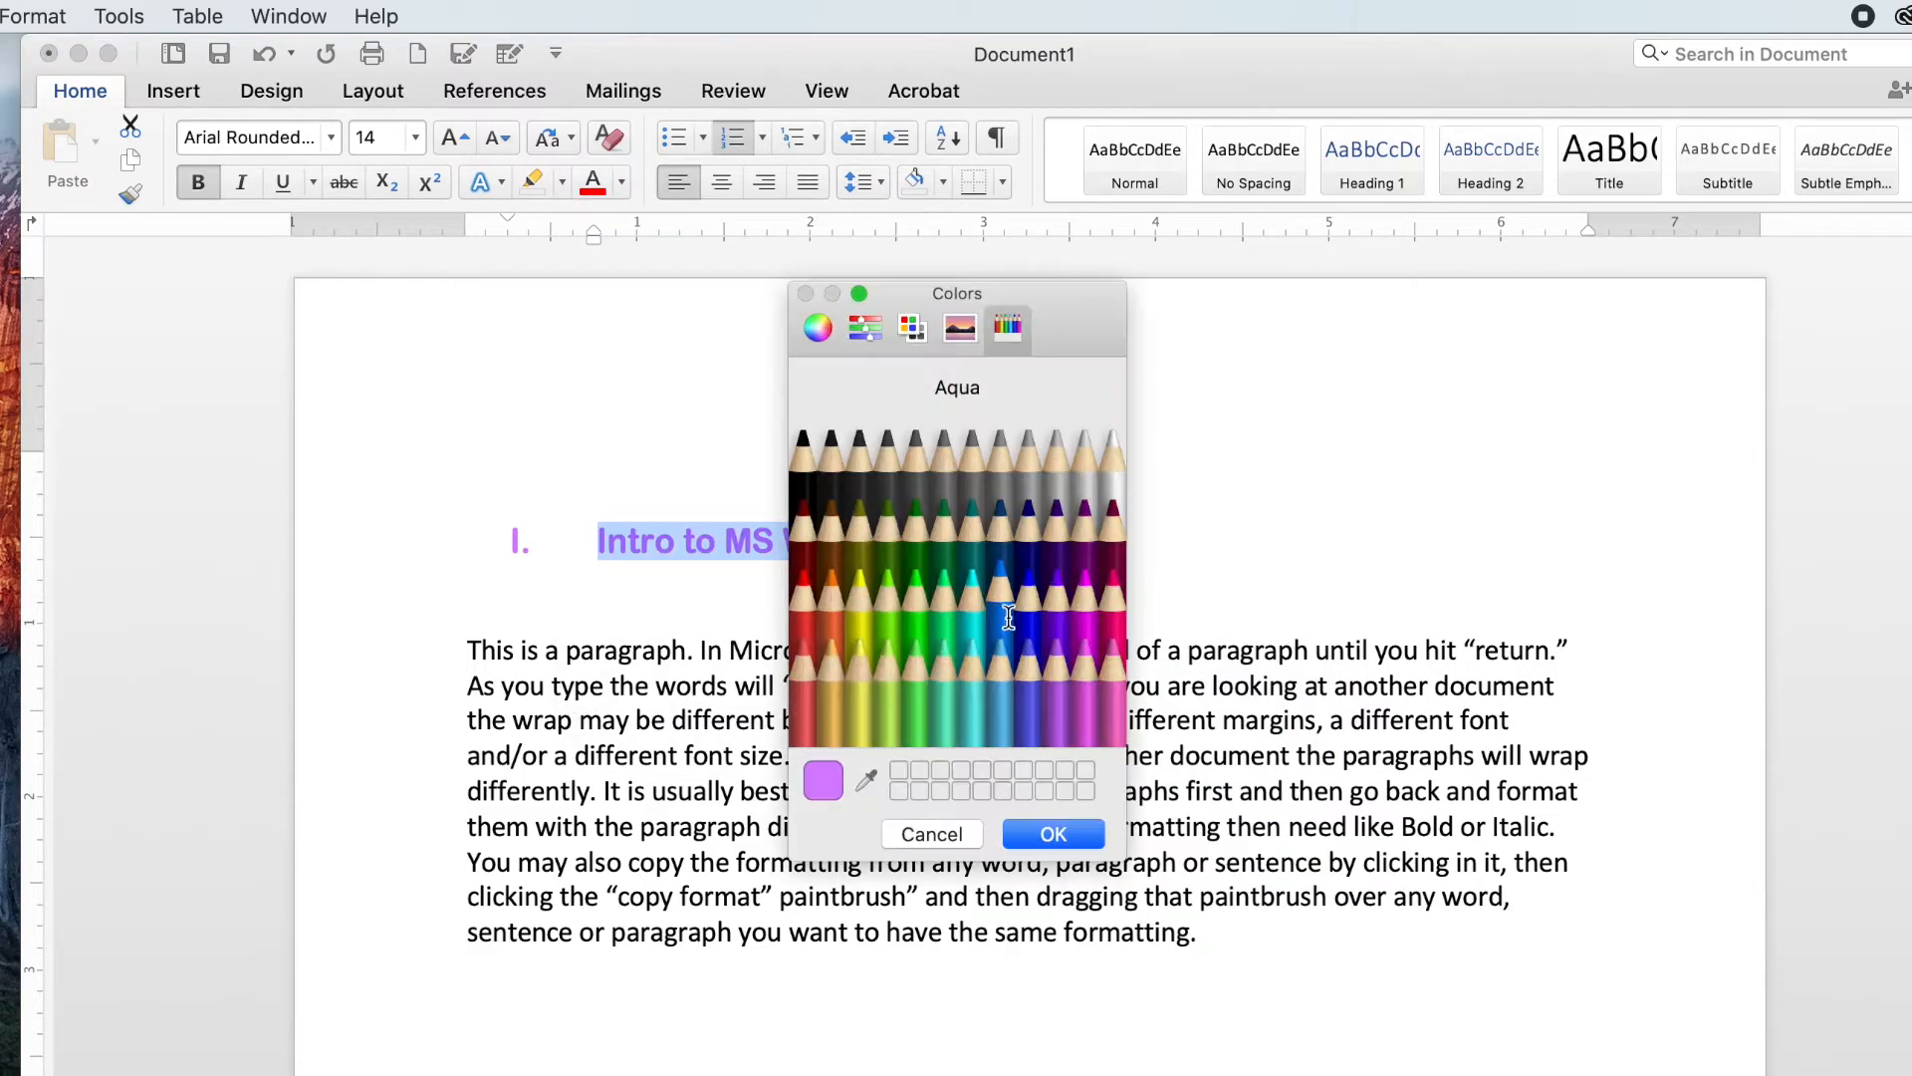
pyautogui.moveTo(1044, 294); pyautogui.dragTo(1385, 292)
pyautogui.click(1270, 329)
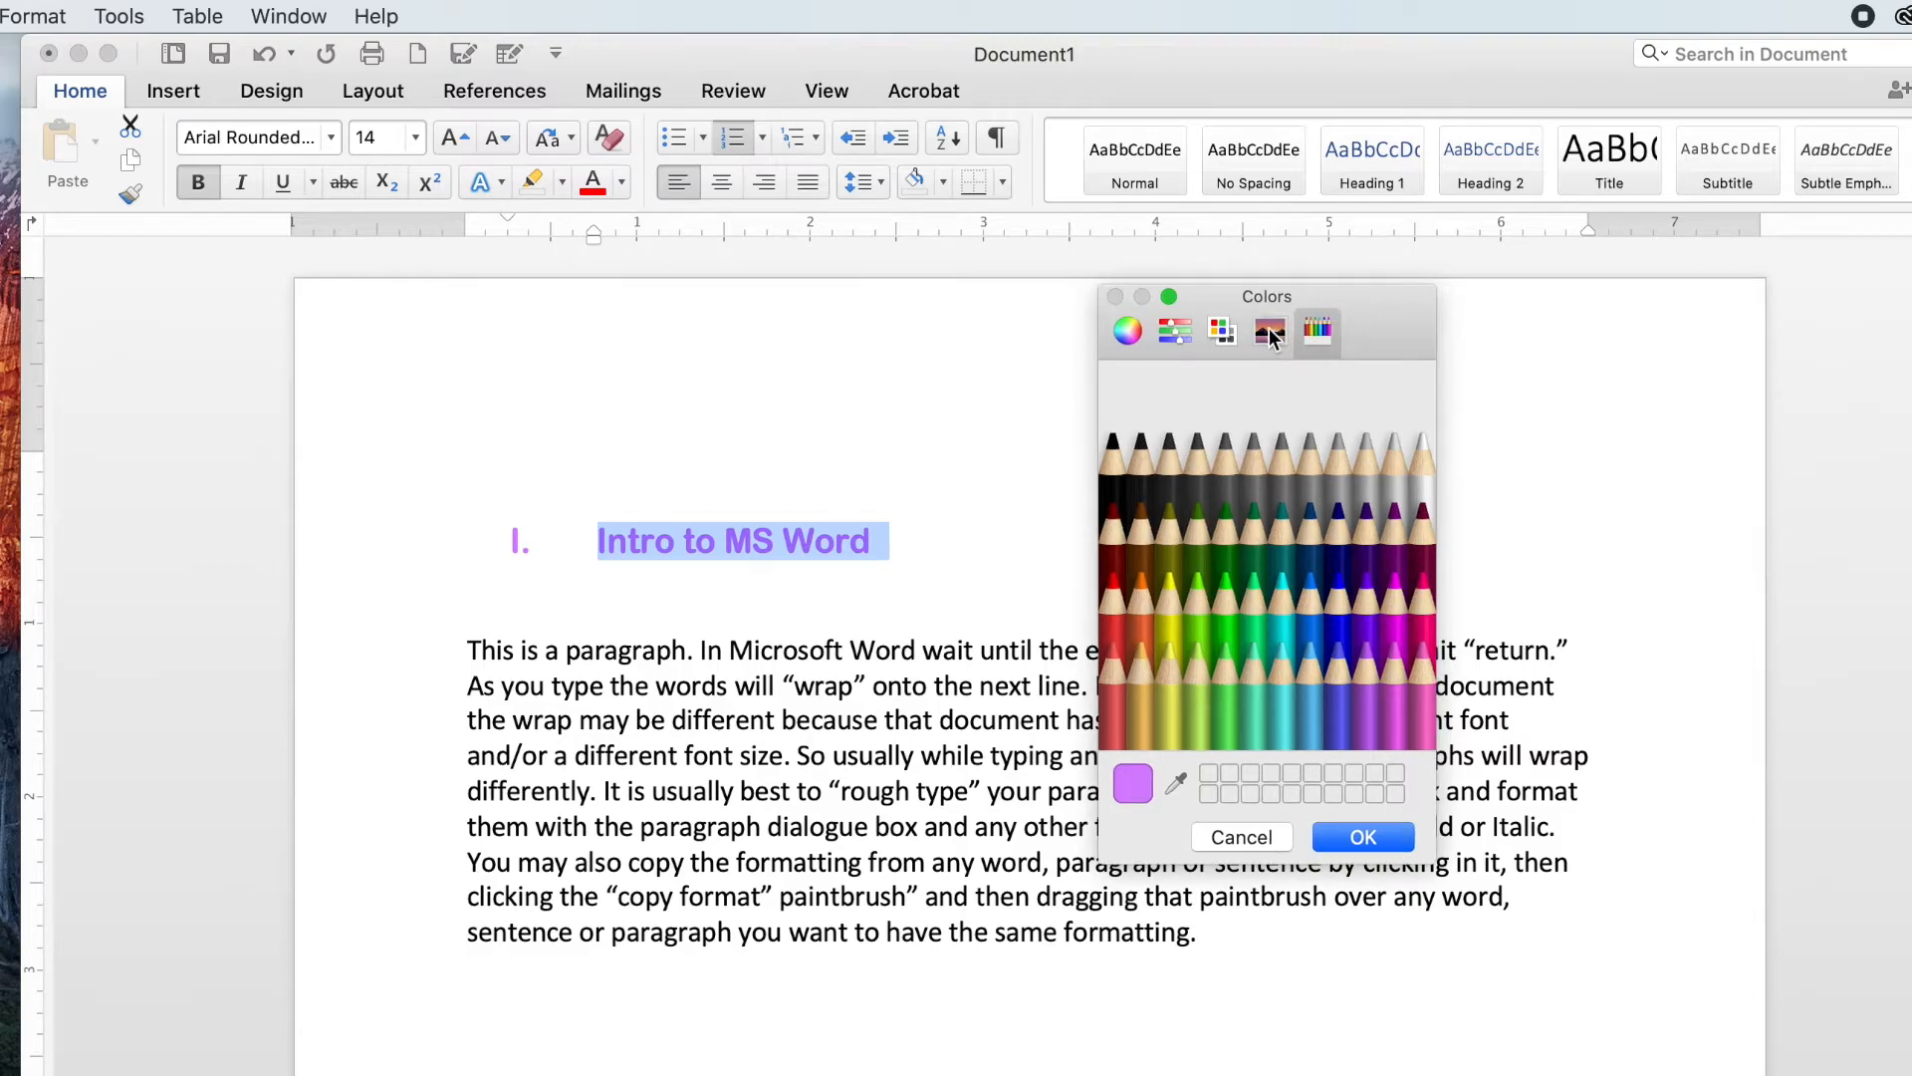
pyautogui.click(1227, 518)
pyautogui.click(1283, 449)
pyautogui.click(1313, 551)
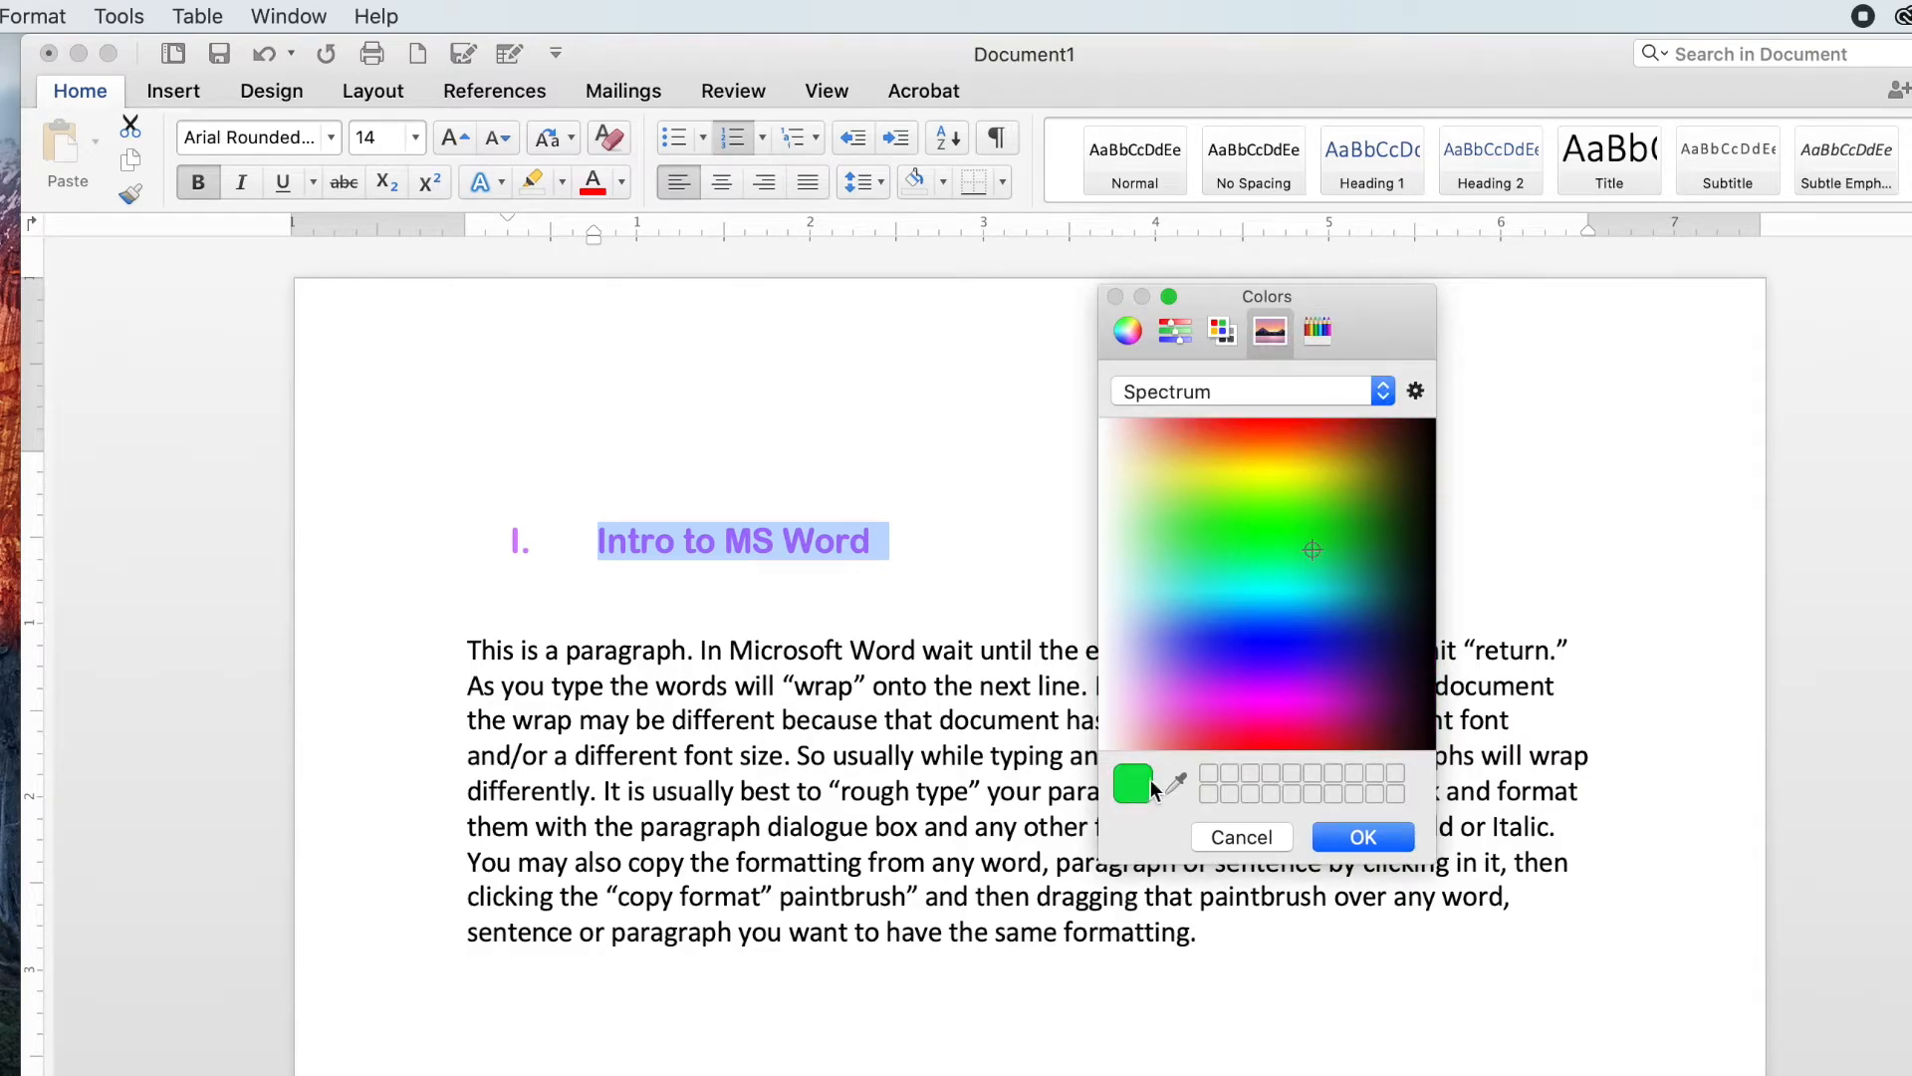
pyautogui.click(1287, 601)
pyautogui.click(1231, 513)
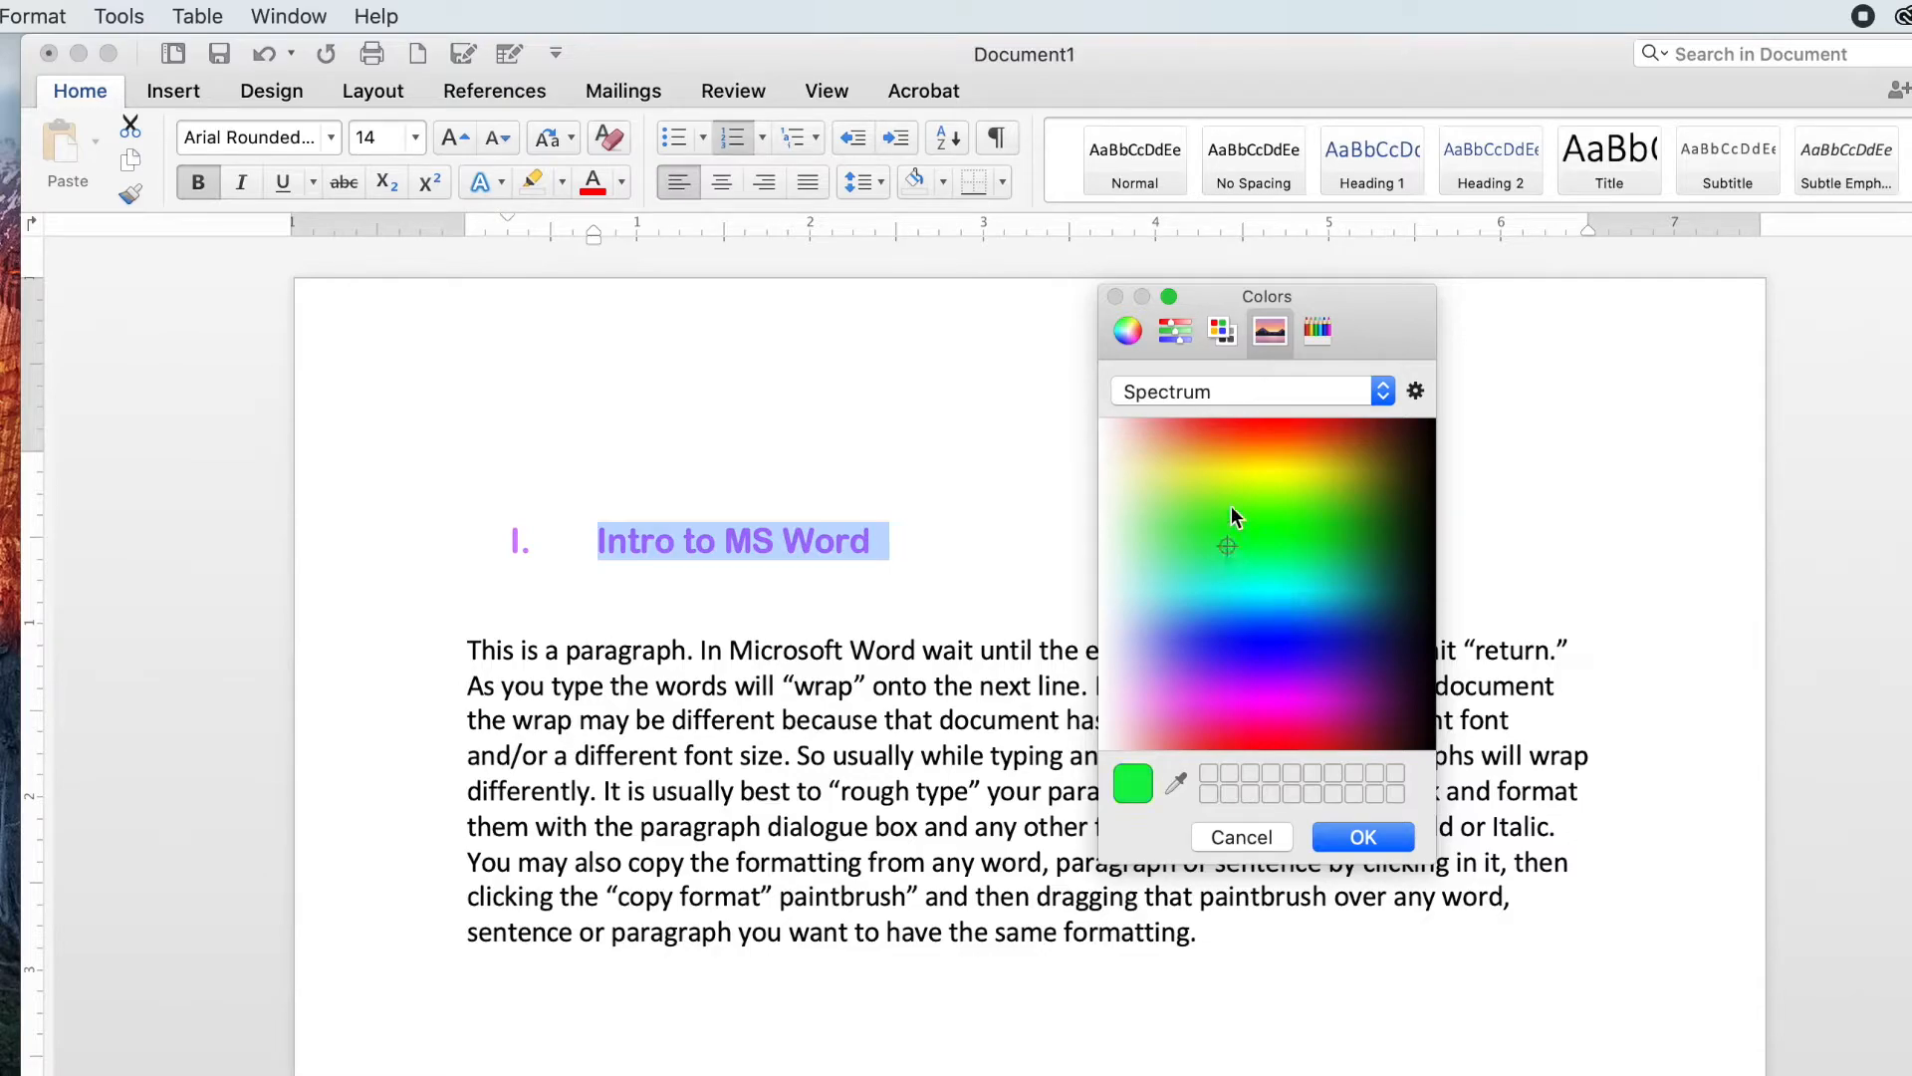
# Step: Recolour the heading with a blue picked from the colour wheel in the More Colors panel
pyautogui.click(1221, 330)
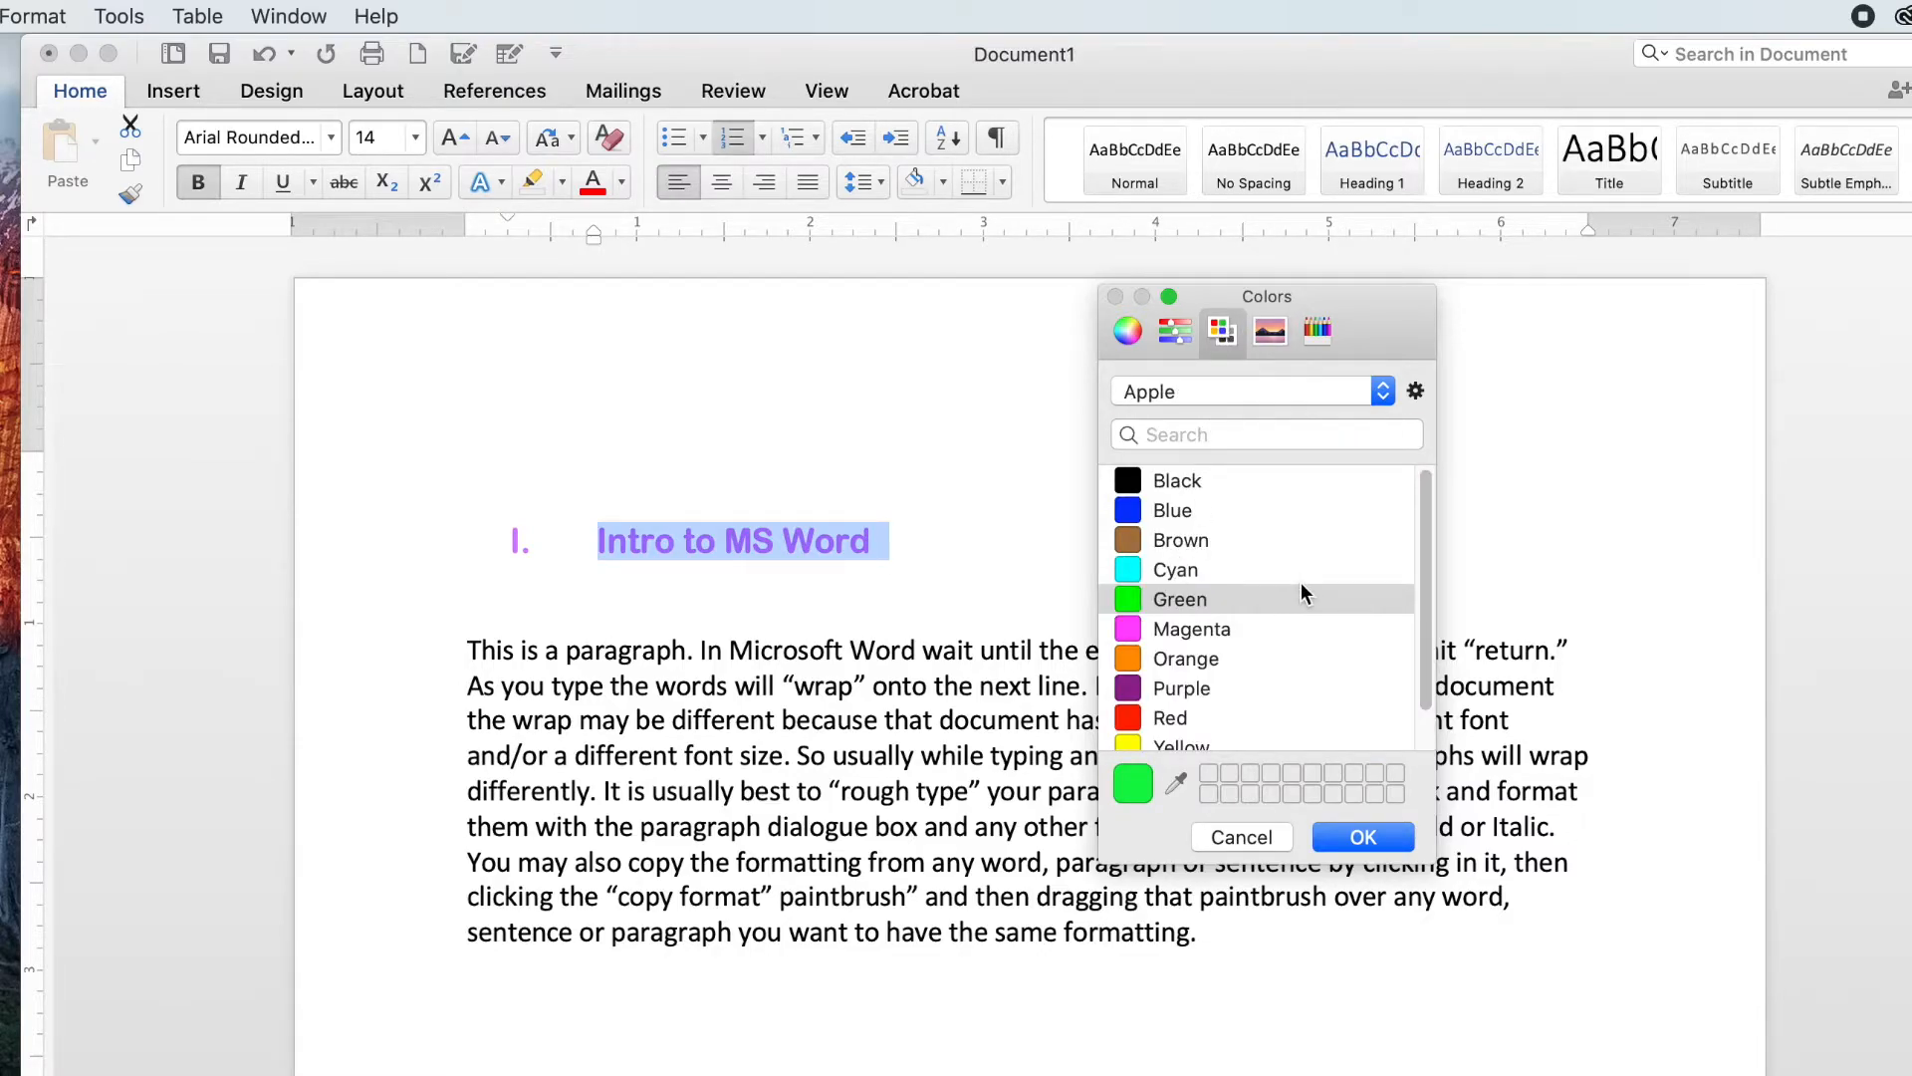
pyautogui.scroll(-2, 1301, 582)
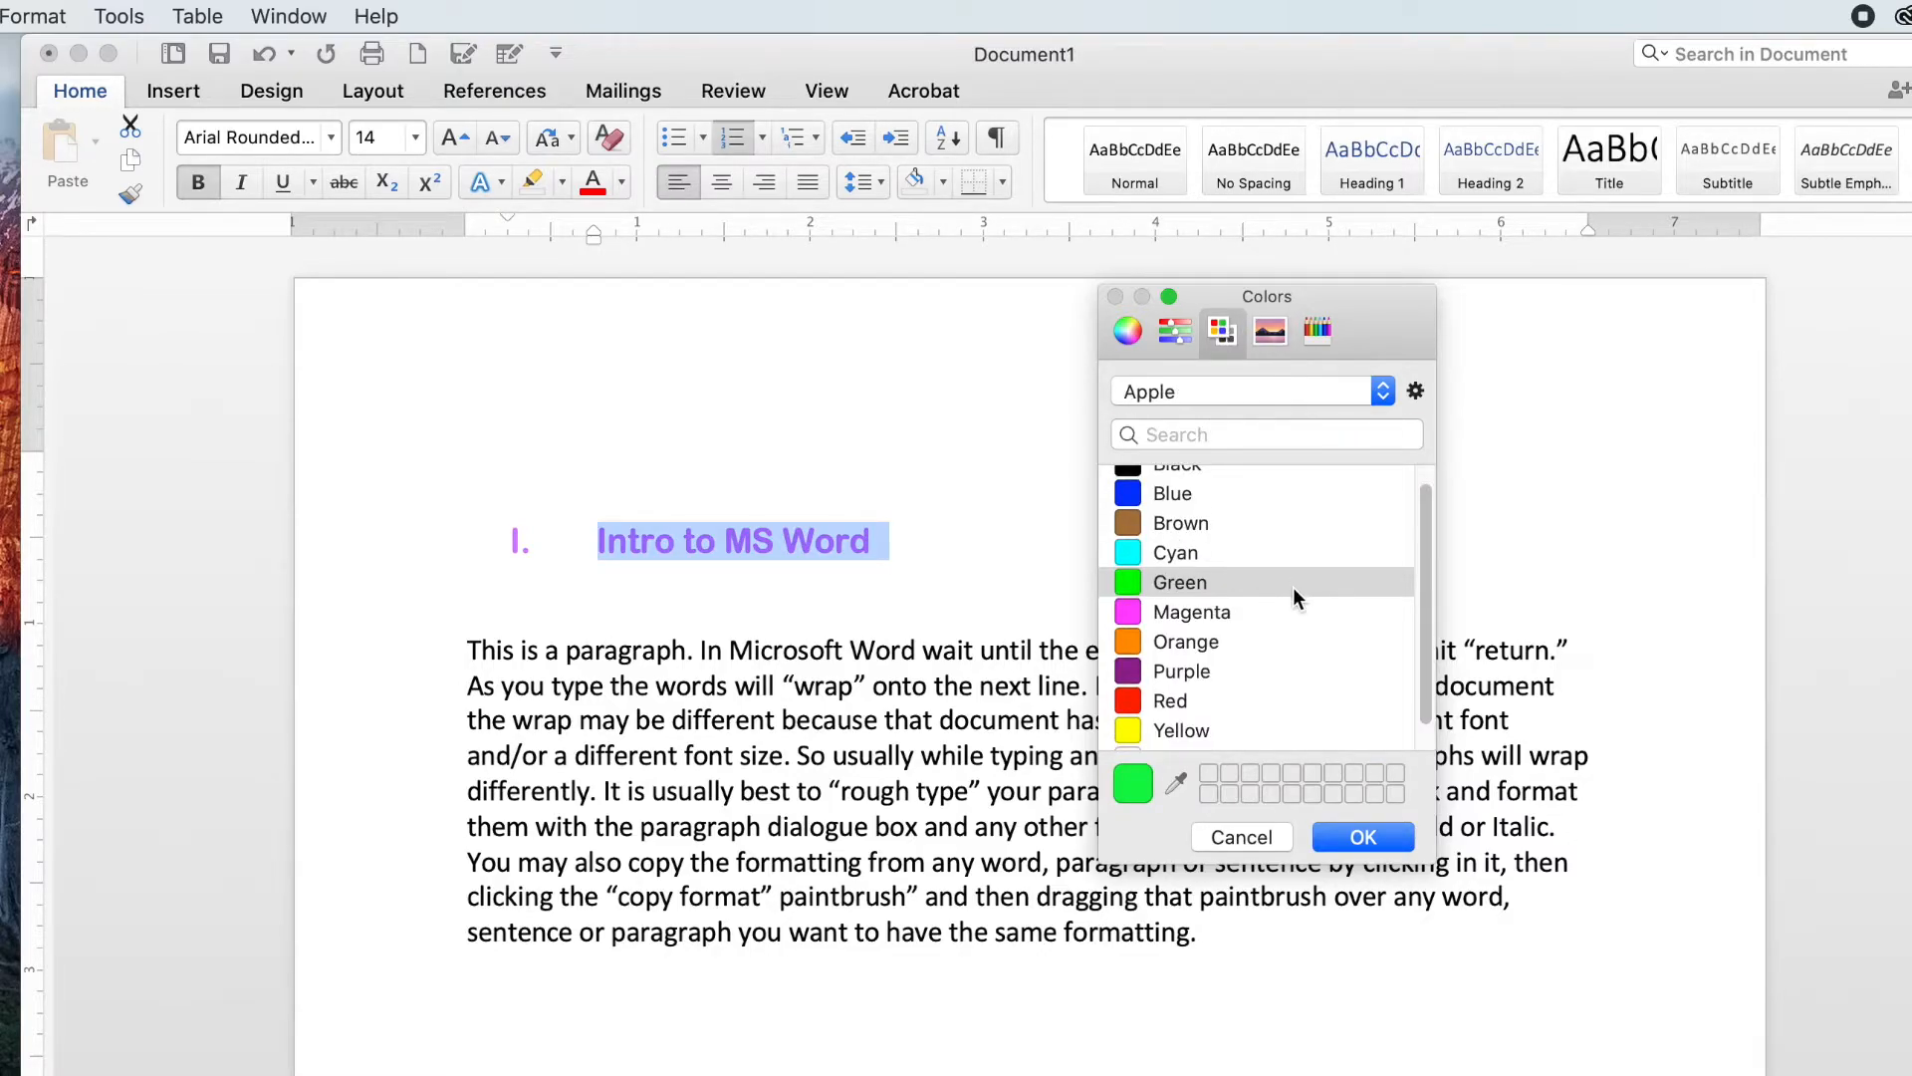
pyautogui.click(1174, 333)
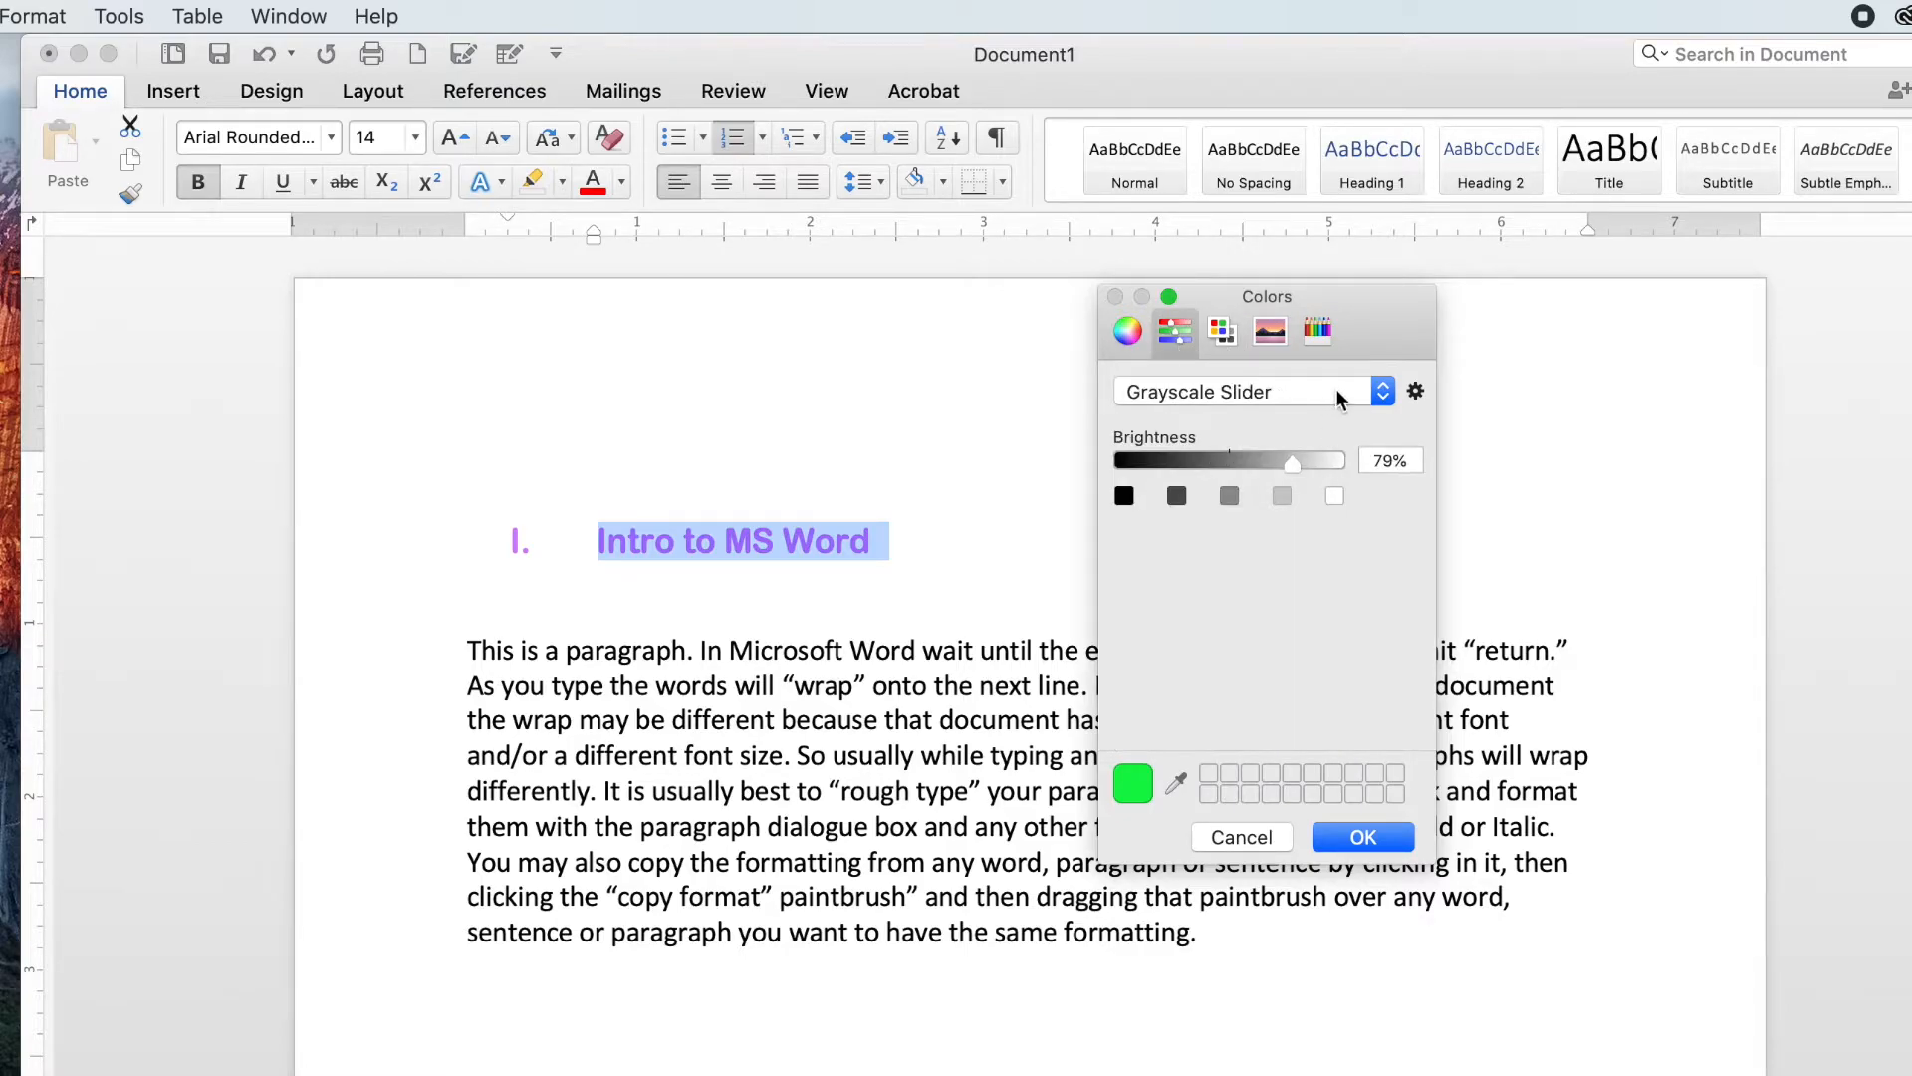
pyautogui.click(1257, 391)
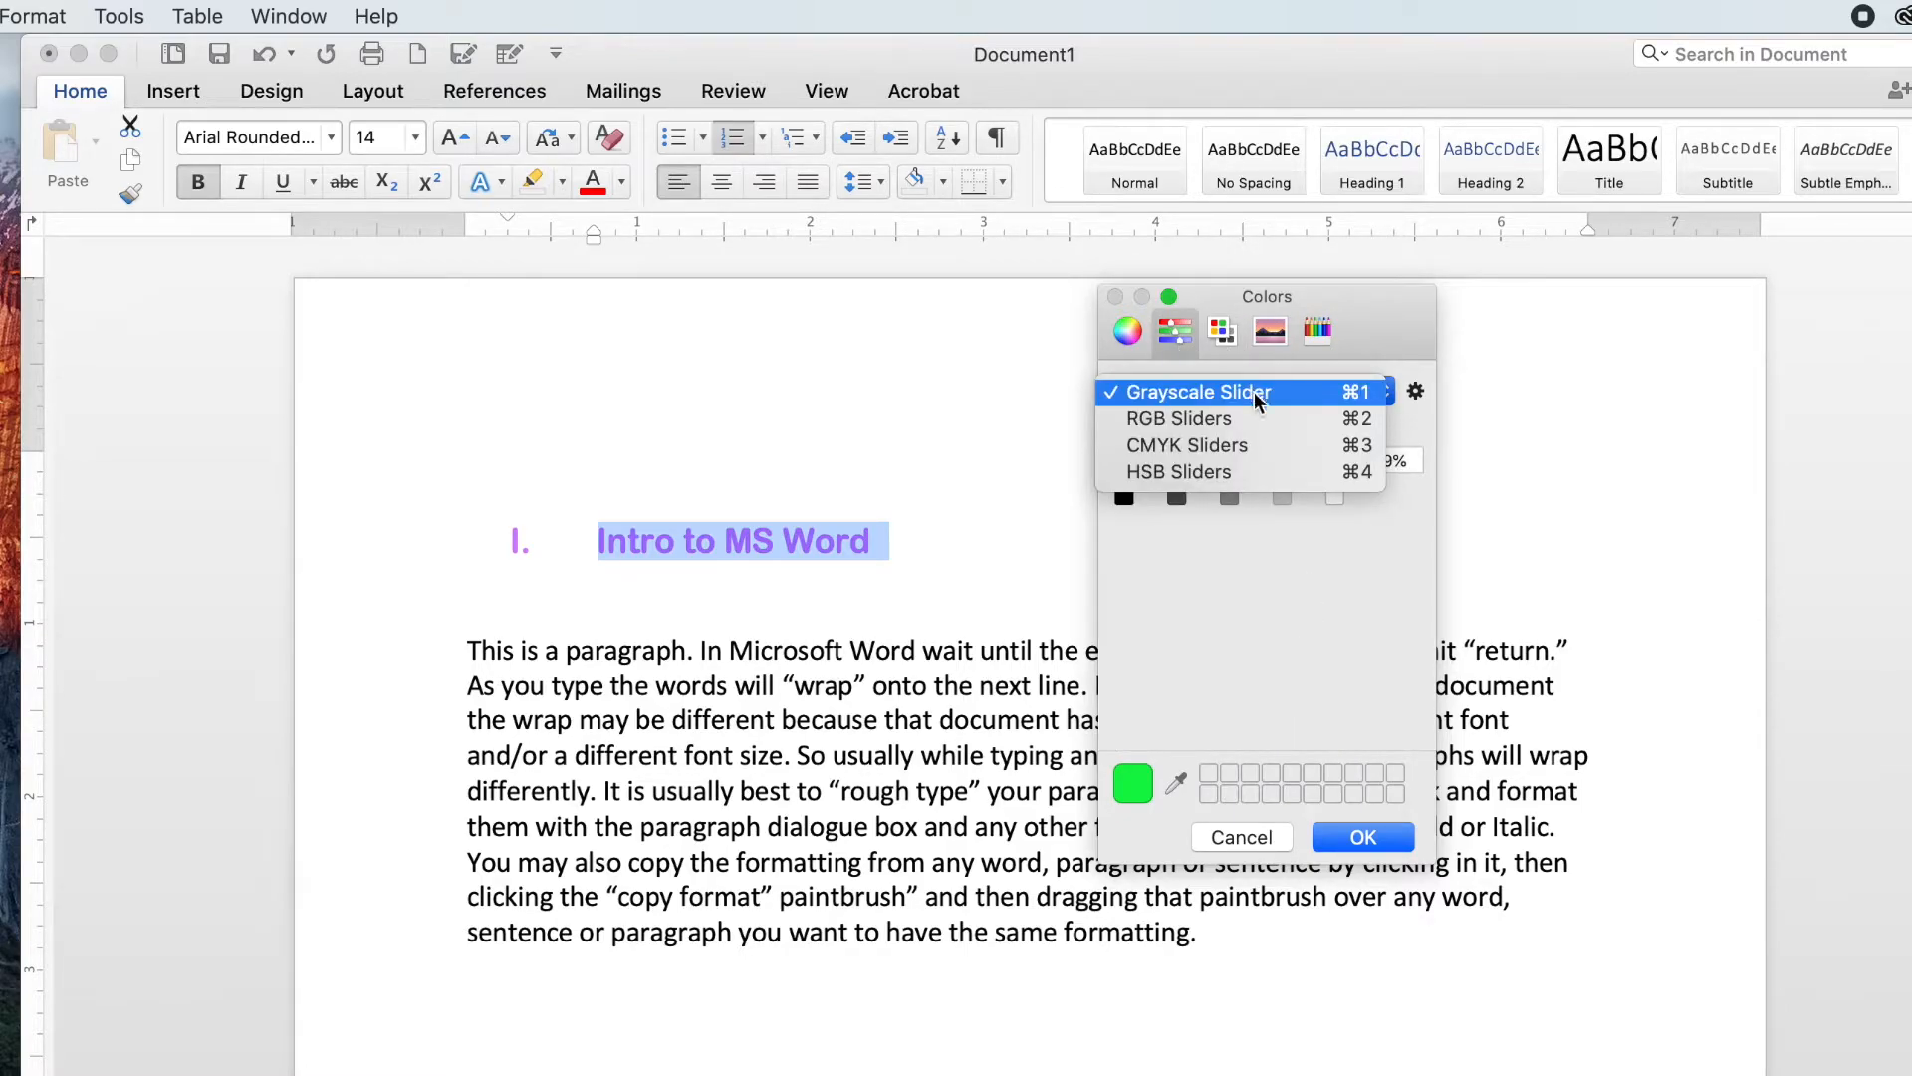
pyautogui.click(1253, 416)
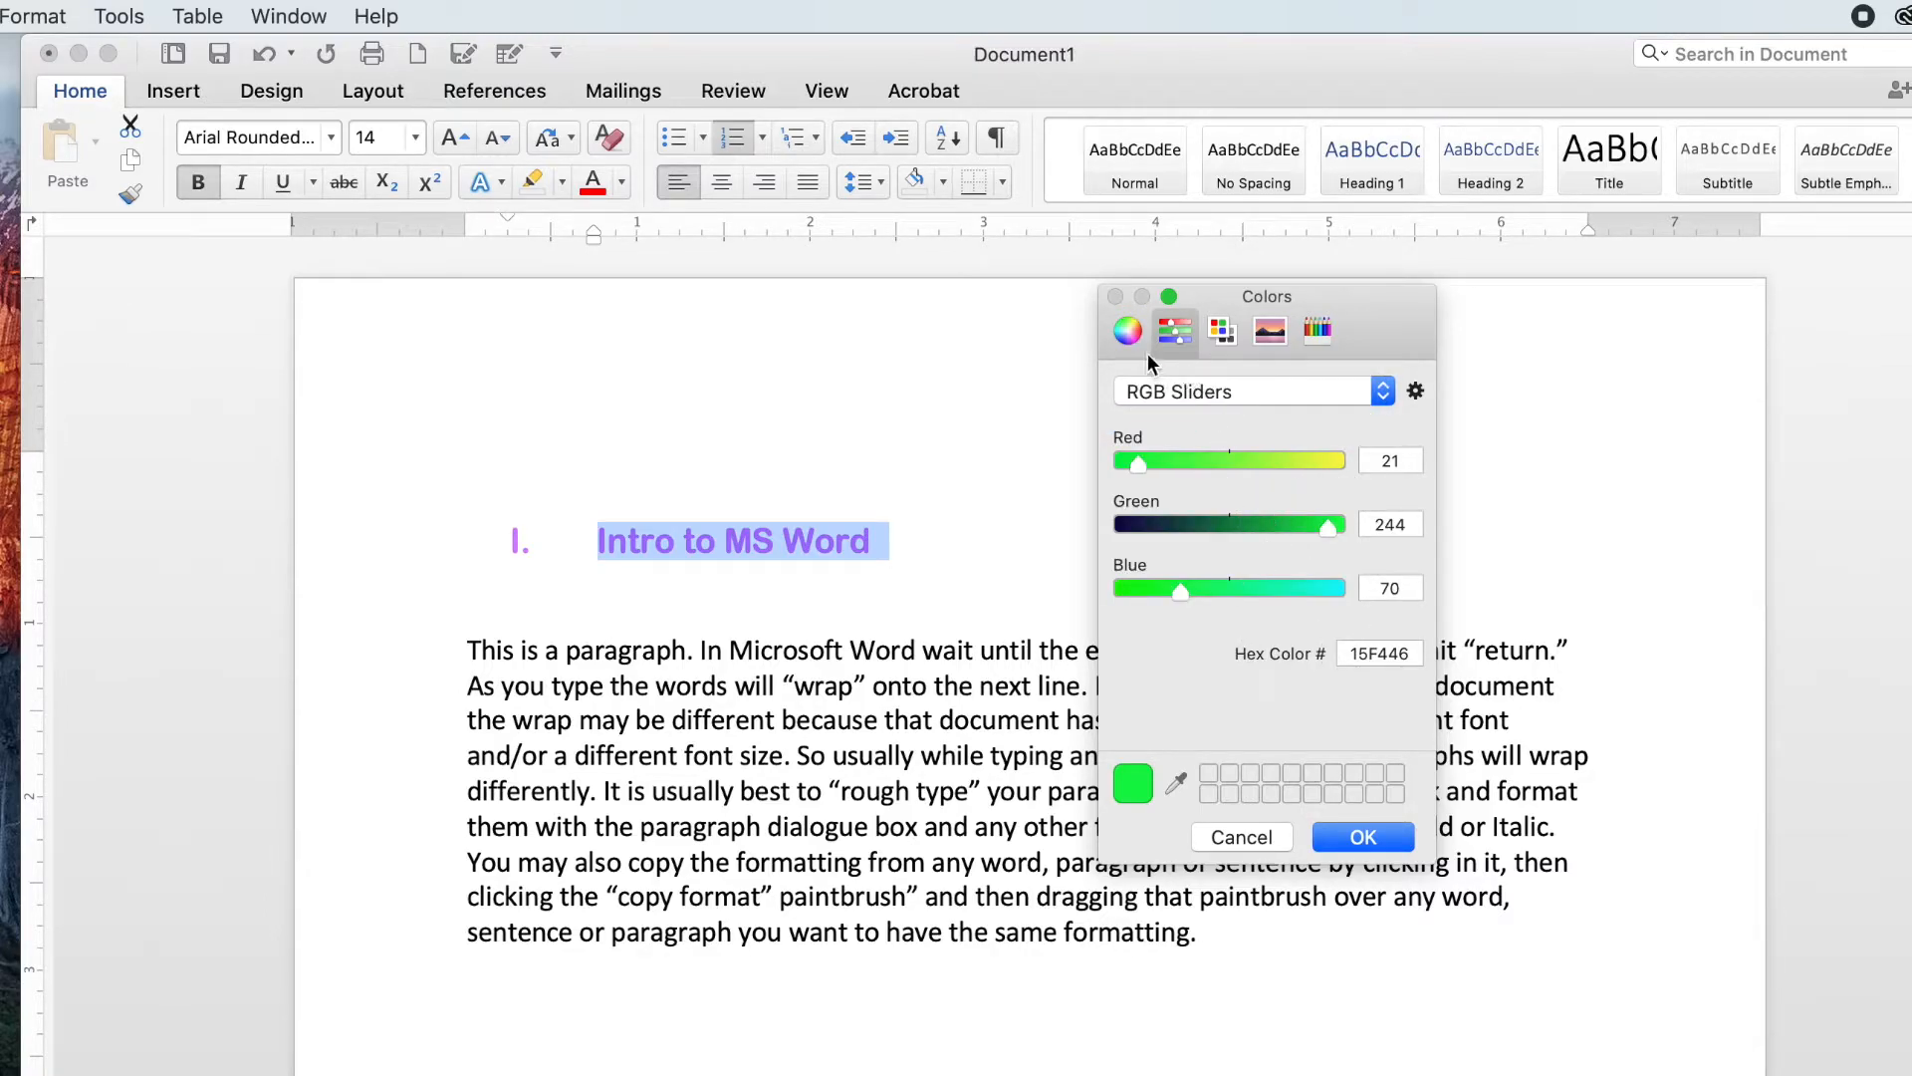
pyautogui.click(1127, 332)
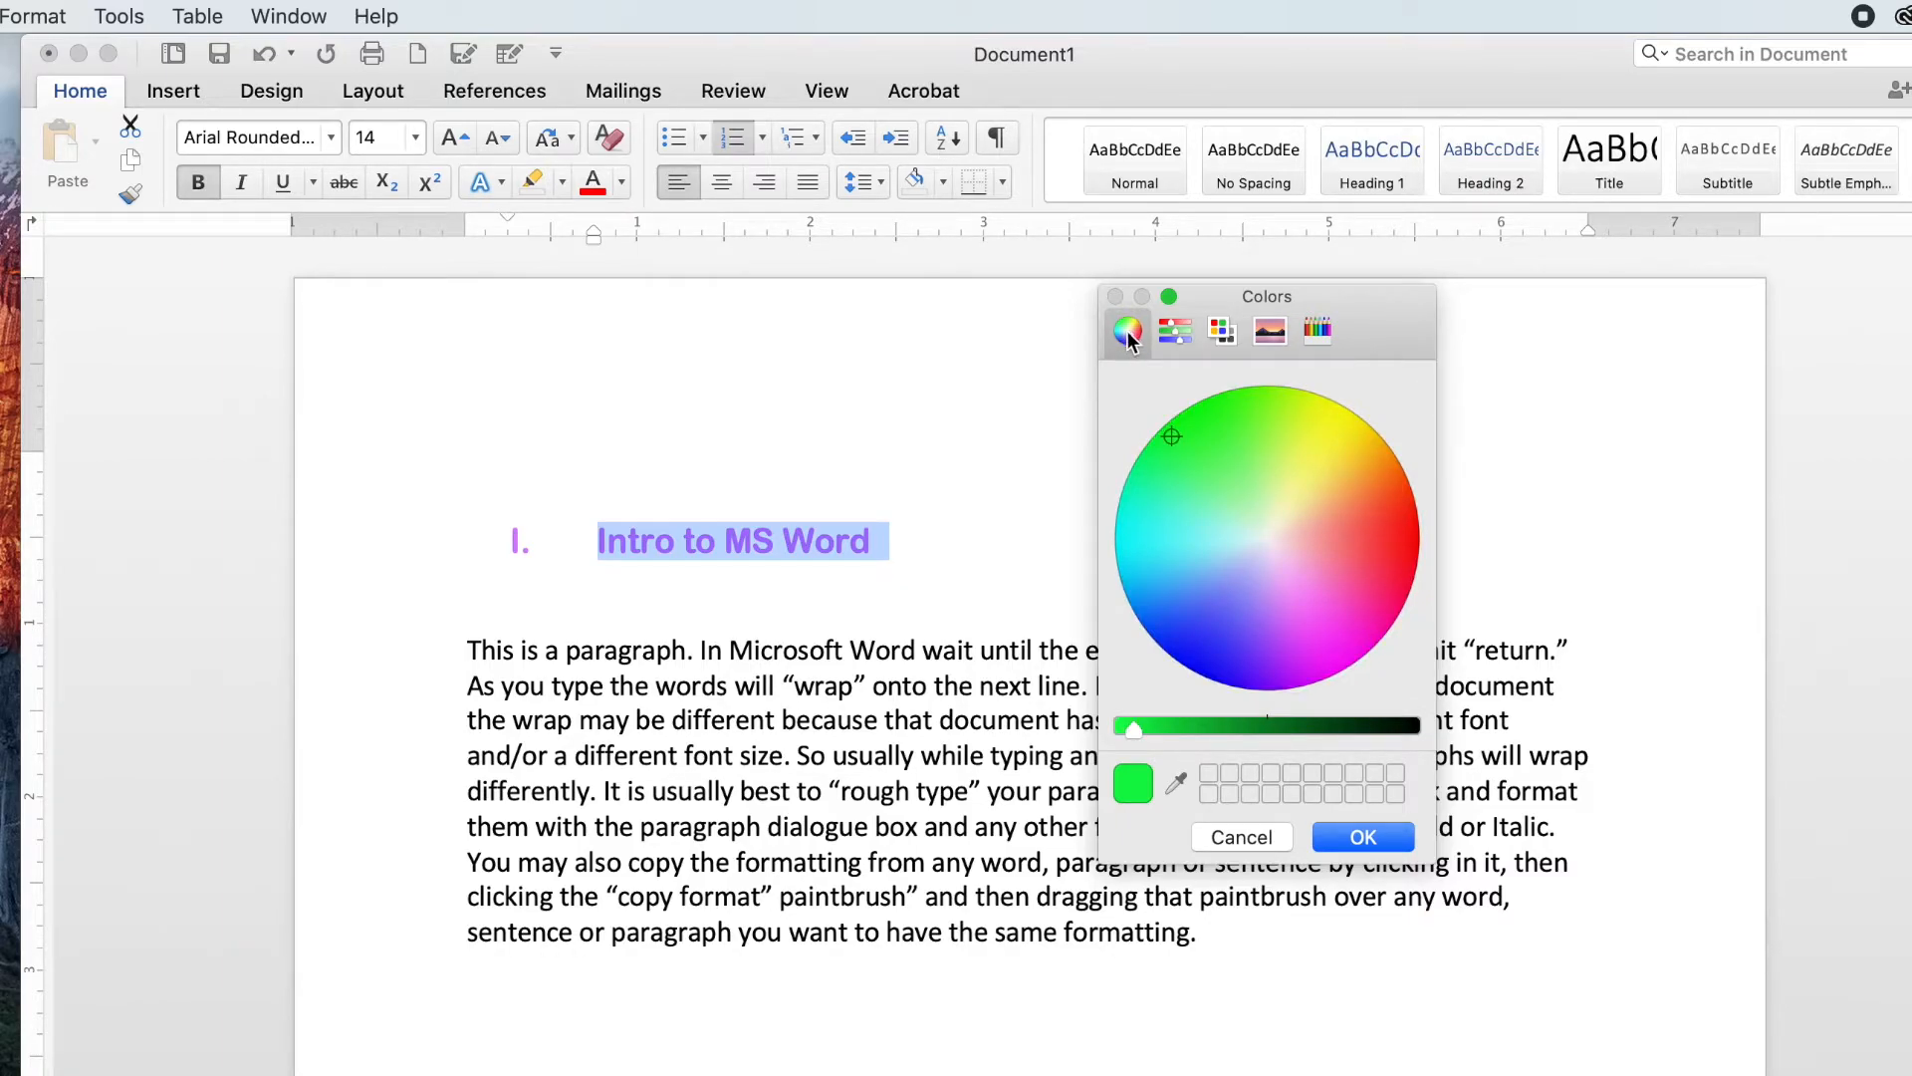
pyautogui.moveTo(1237, 504); pyautogui.dragTo(1183, 638)
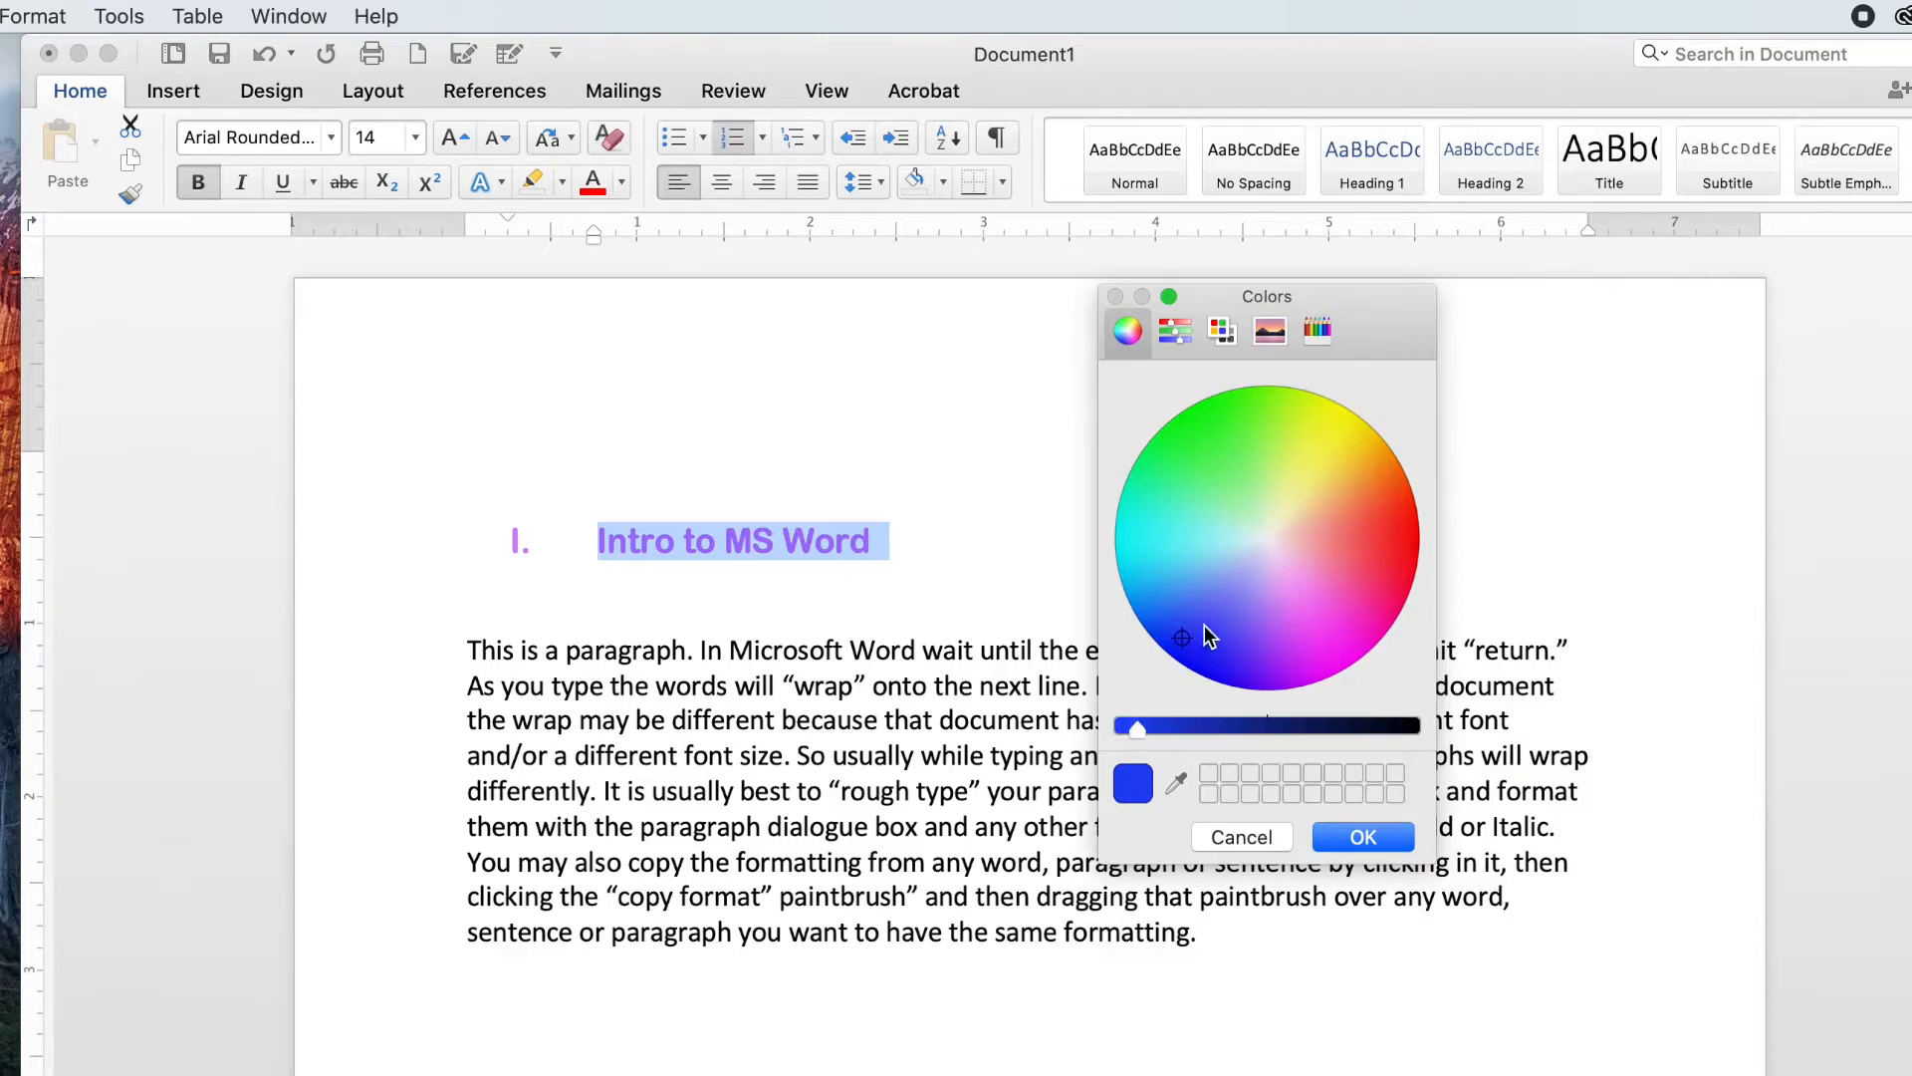
pyautogui.click(1347, 838)
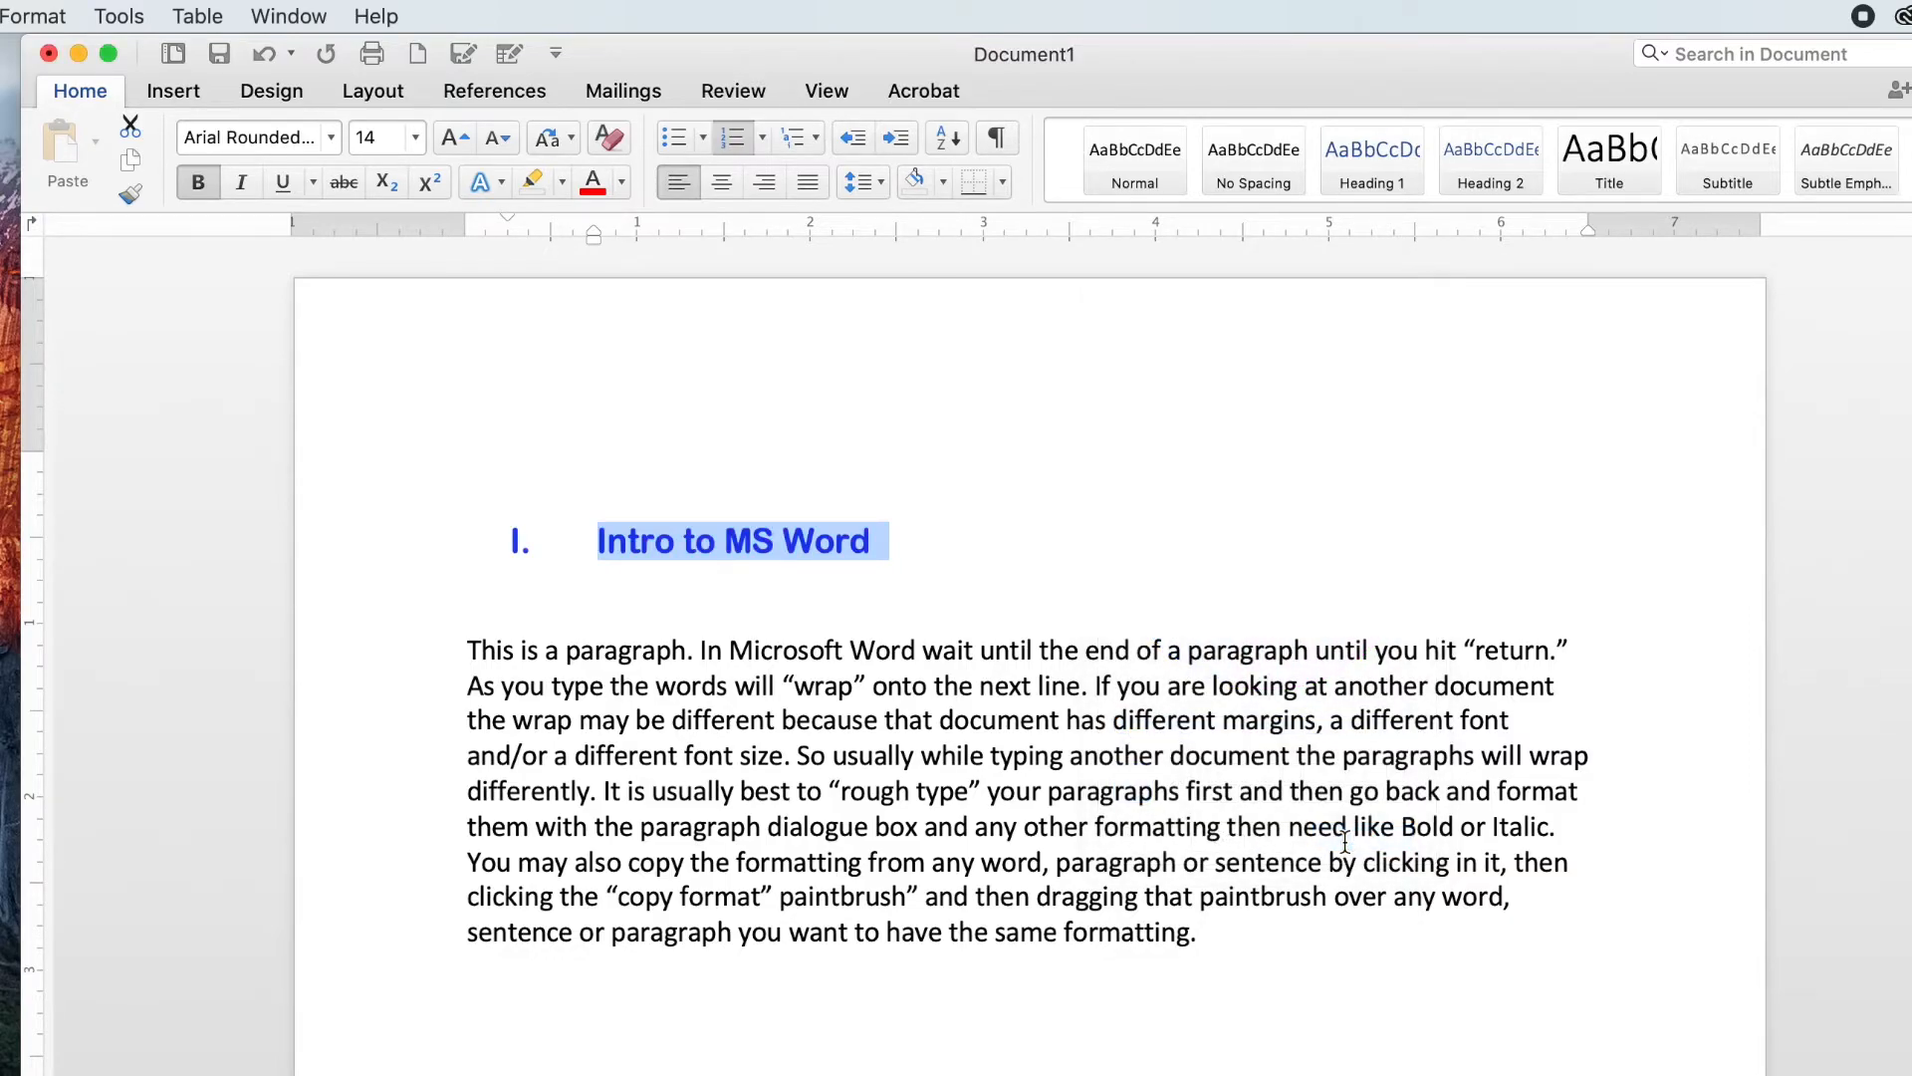
pyautogui.click(1247, 577)
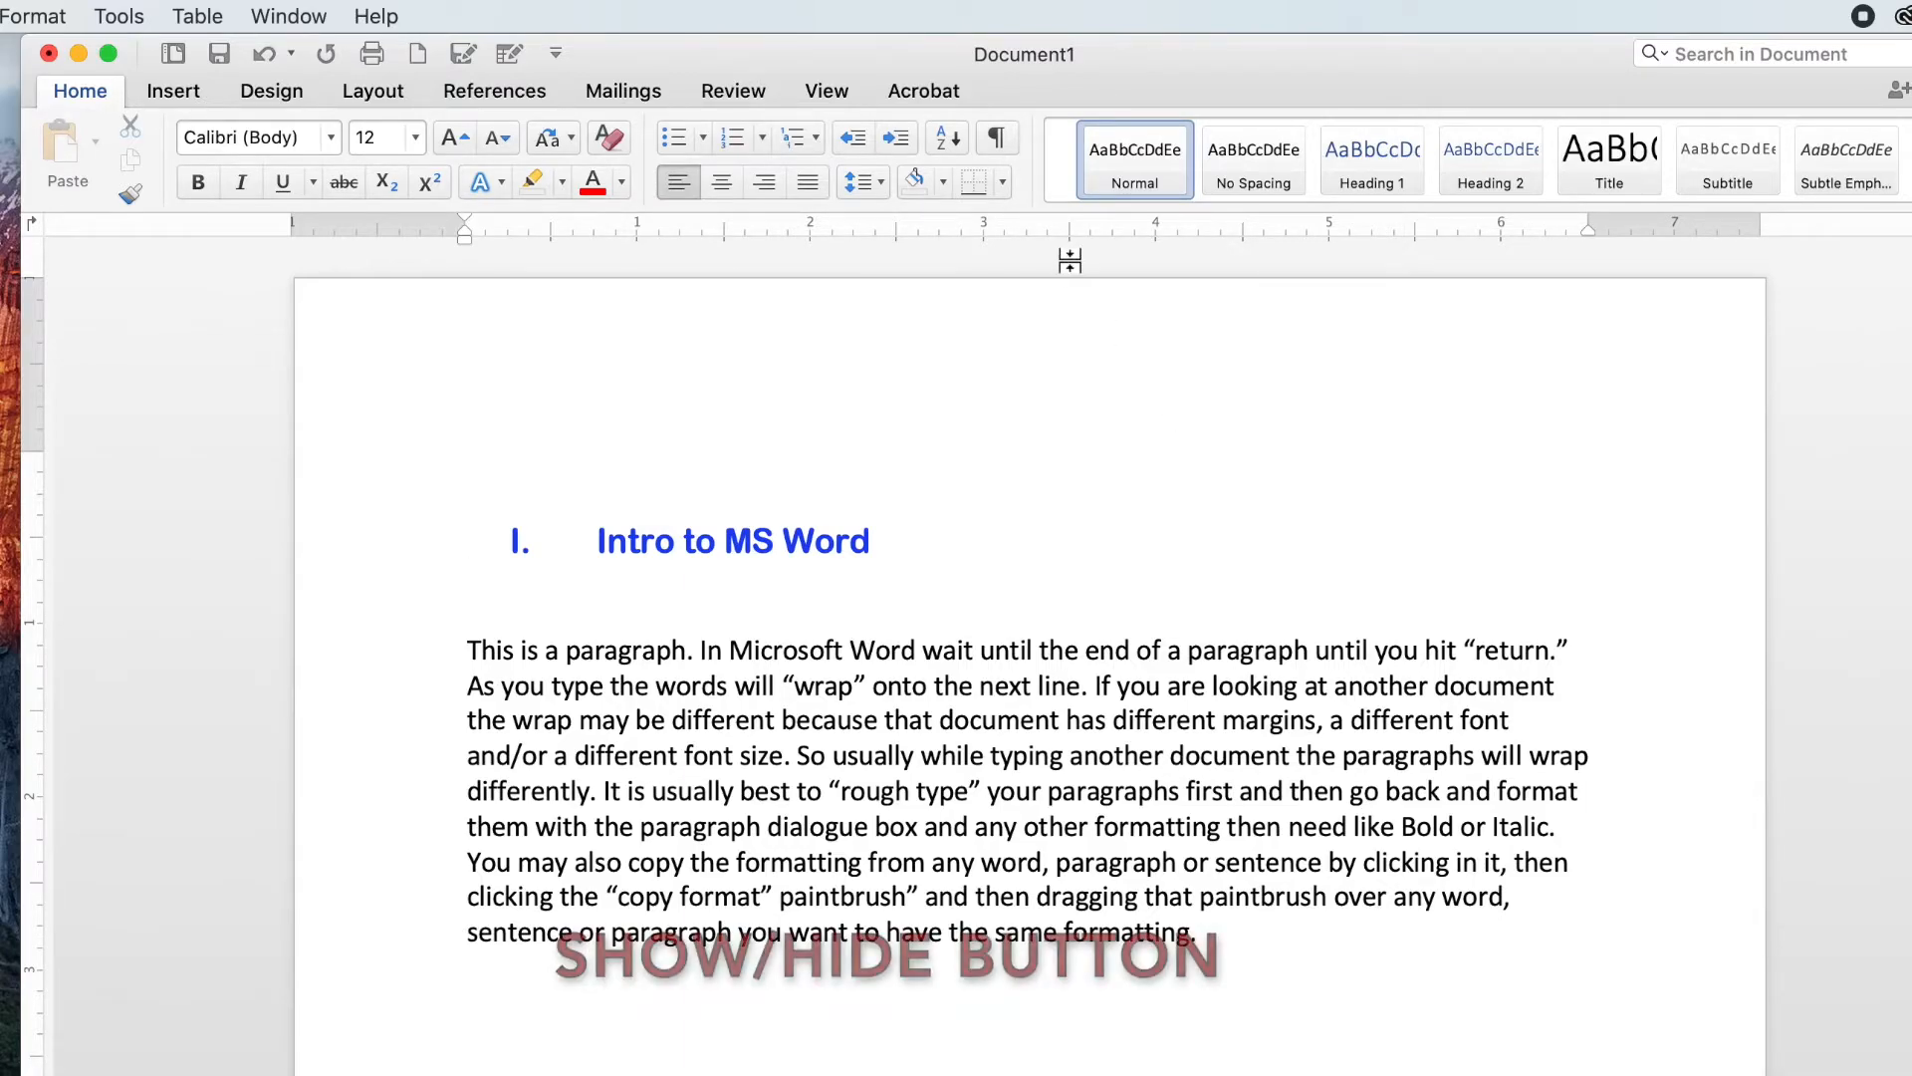
# Step: Show the formatting marks, then hide them again
pyautogui.click(998, 139)
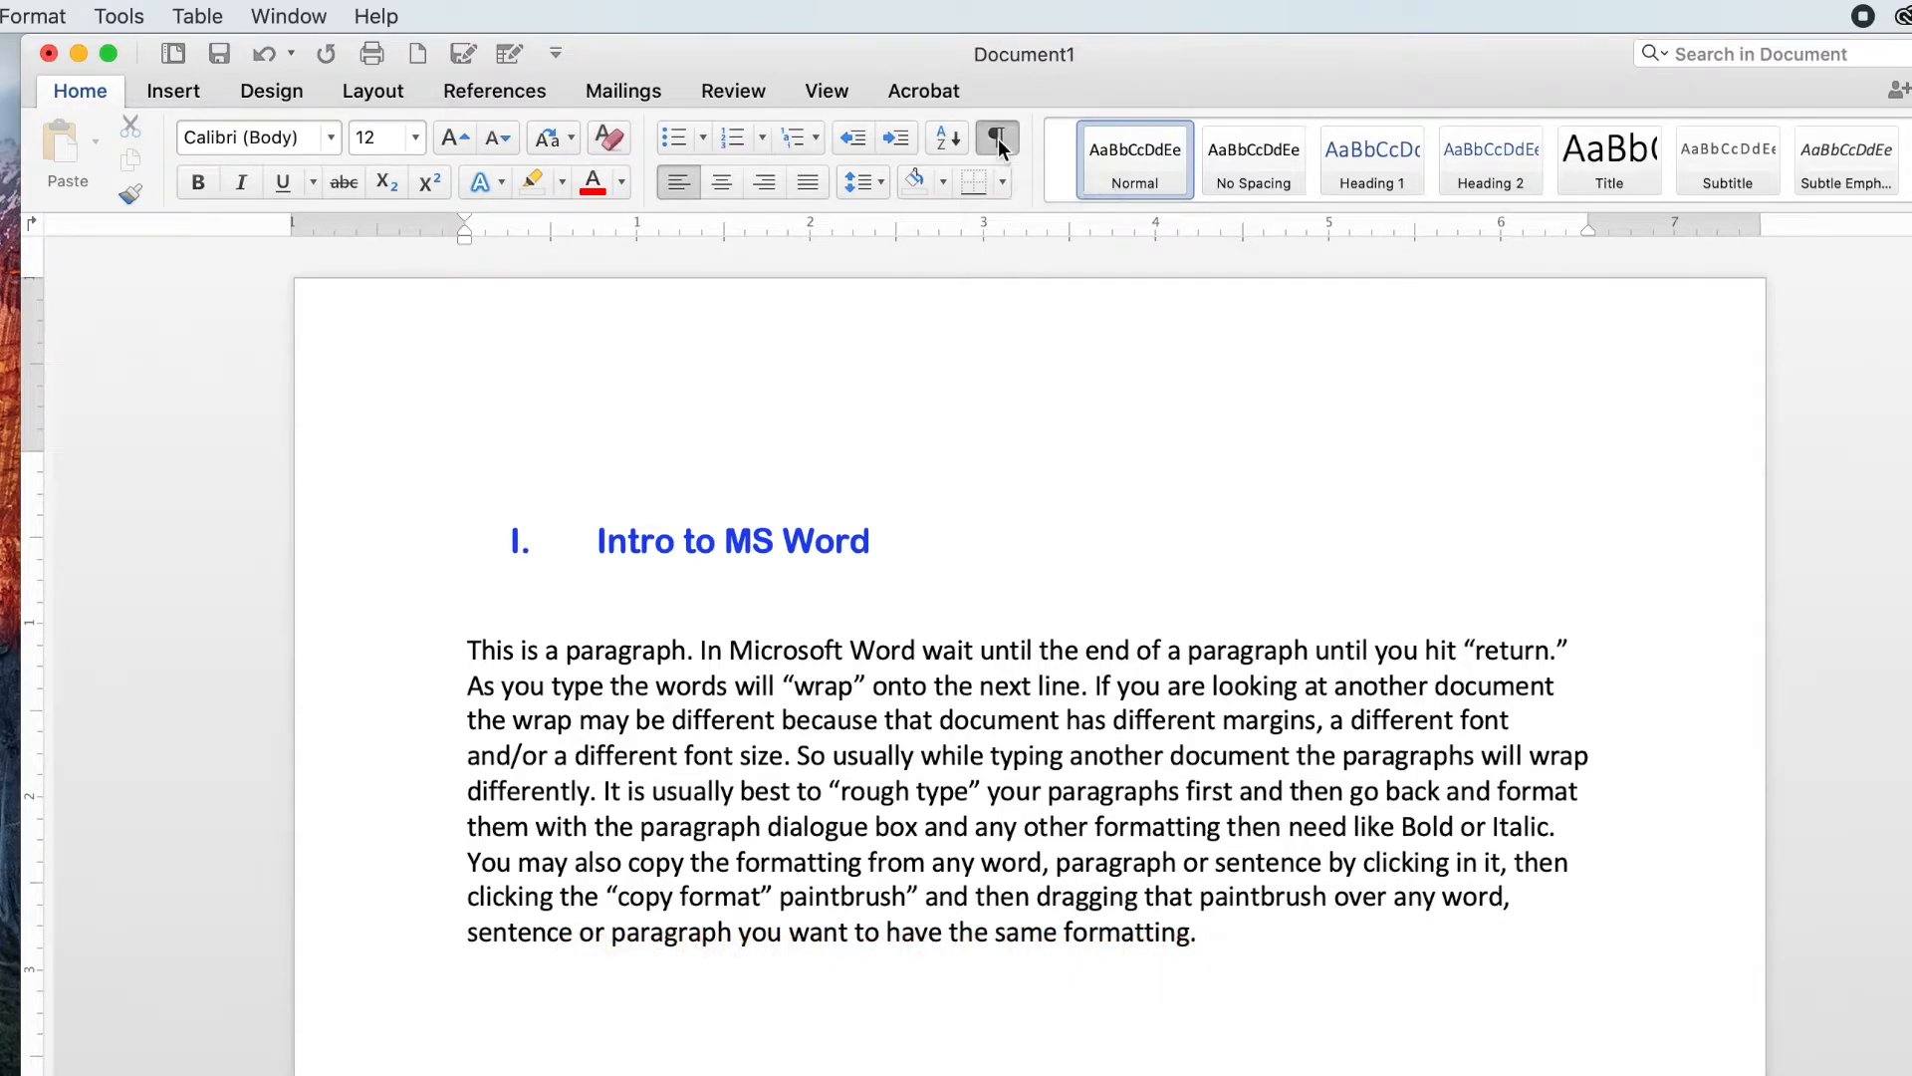
pyautogui.click(503, 586)
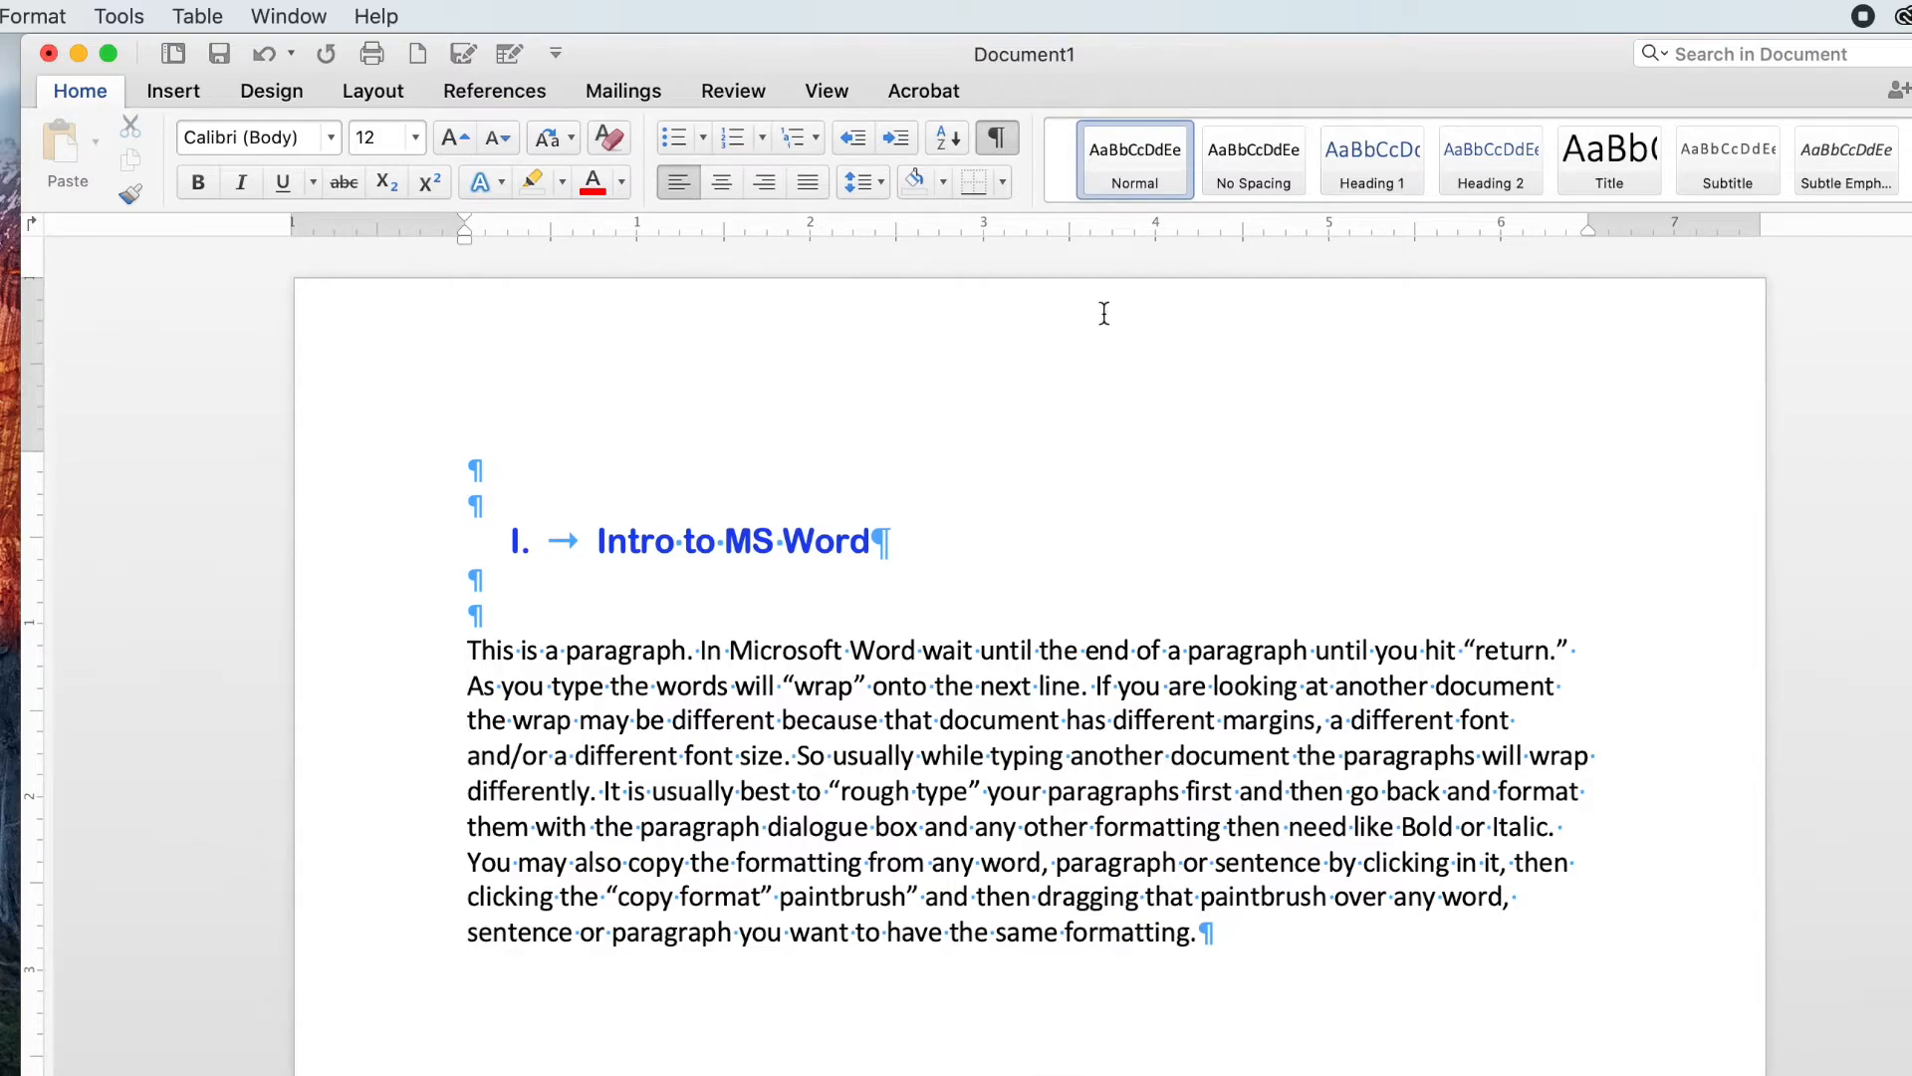
pyautogui.click(997, 143)
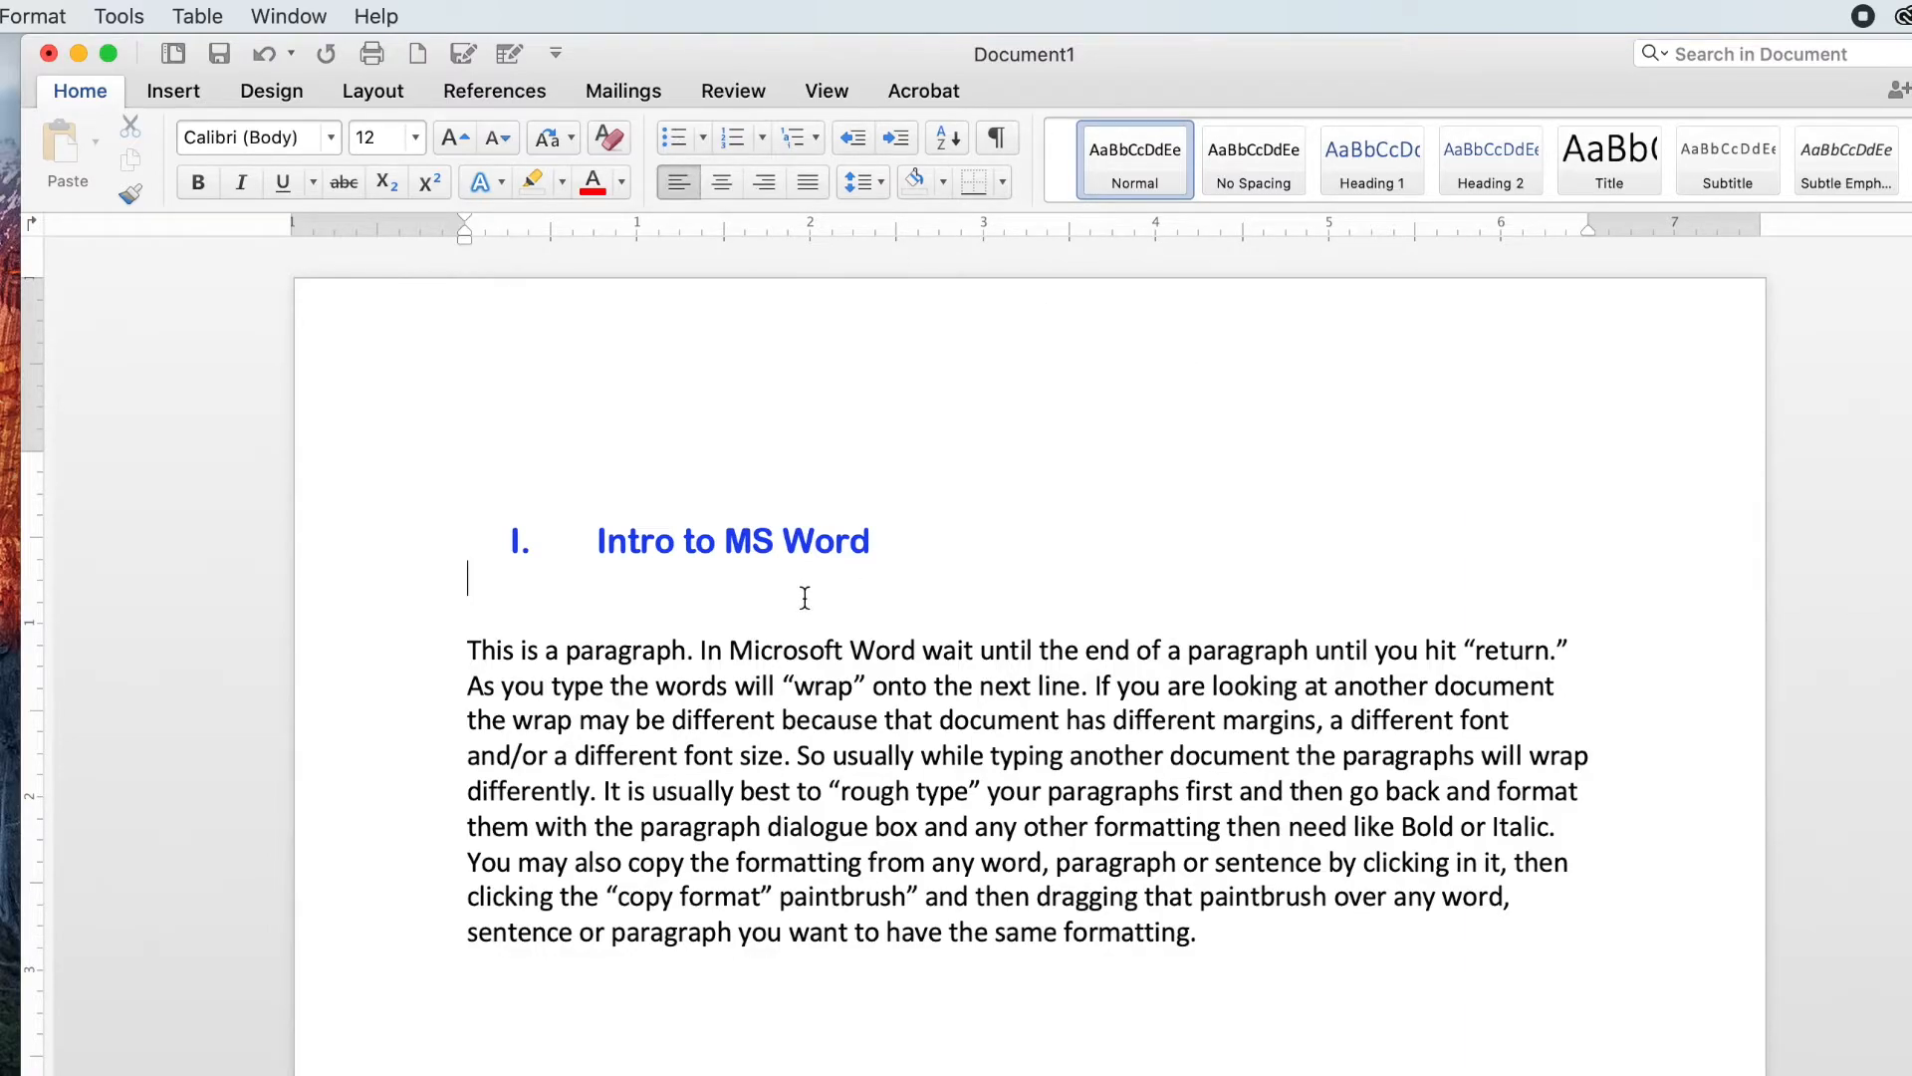
# Step: Select the body paragraph and try centred, right and justified alignment before returning it to left
pyautogui.moveTo(469, 648); pyautogui.dragTo(1232, 937)
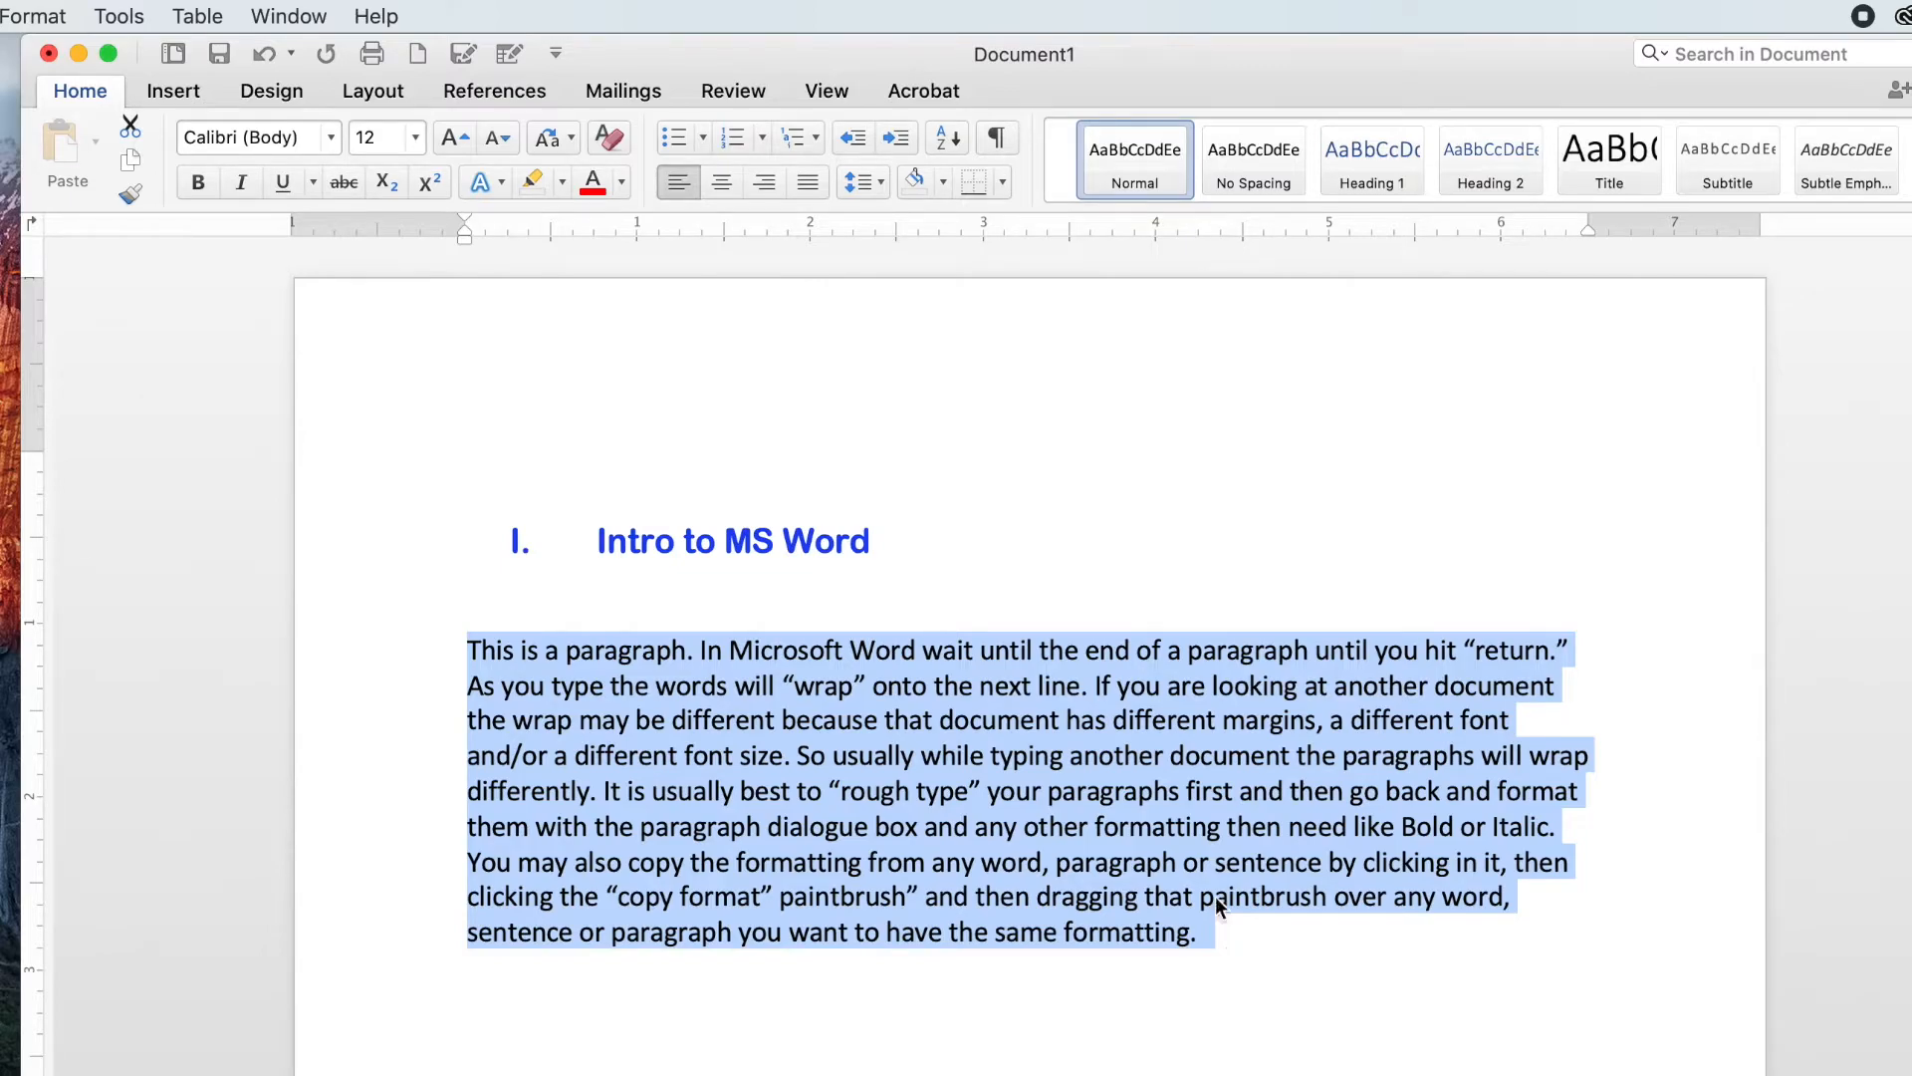
pyautogui.click(721, 184)
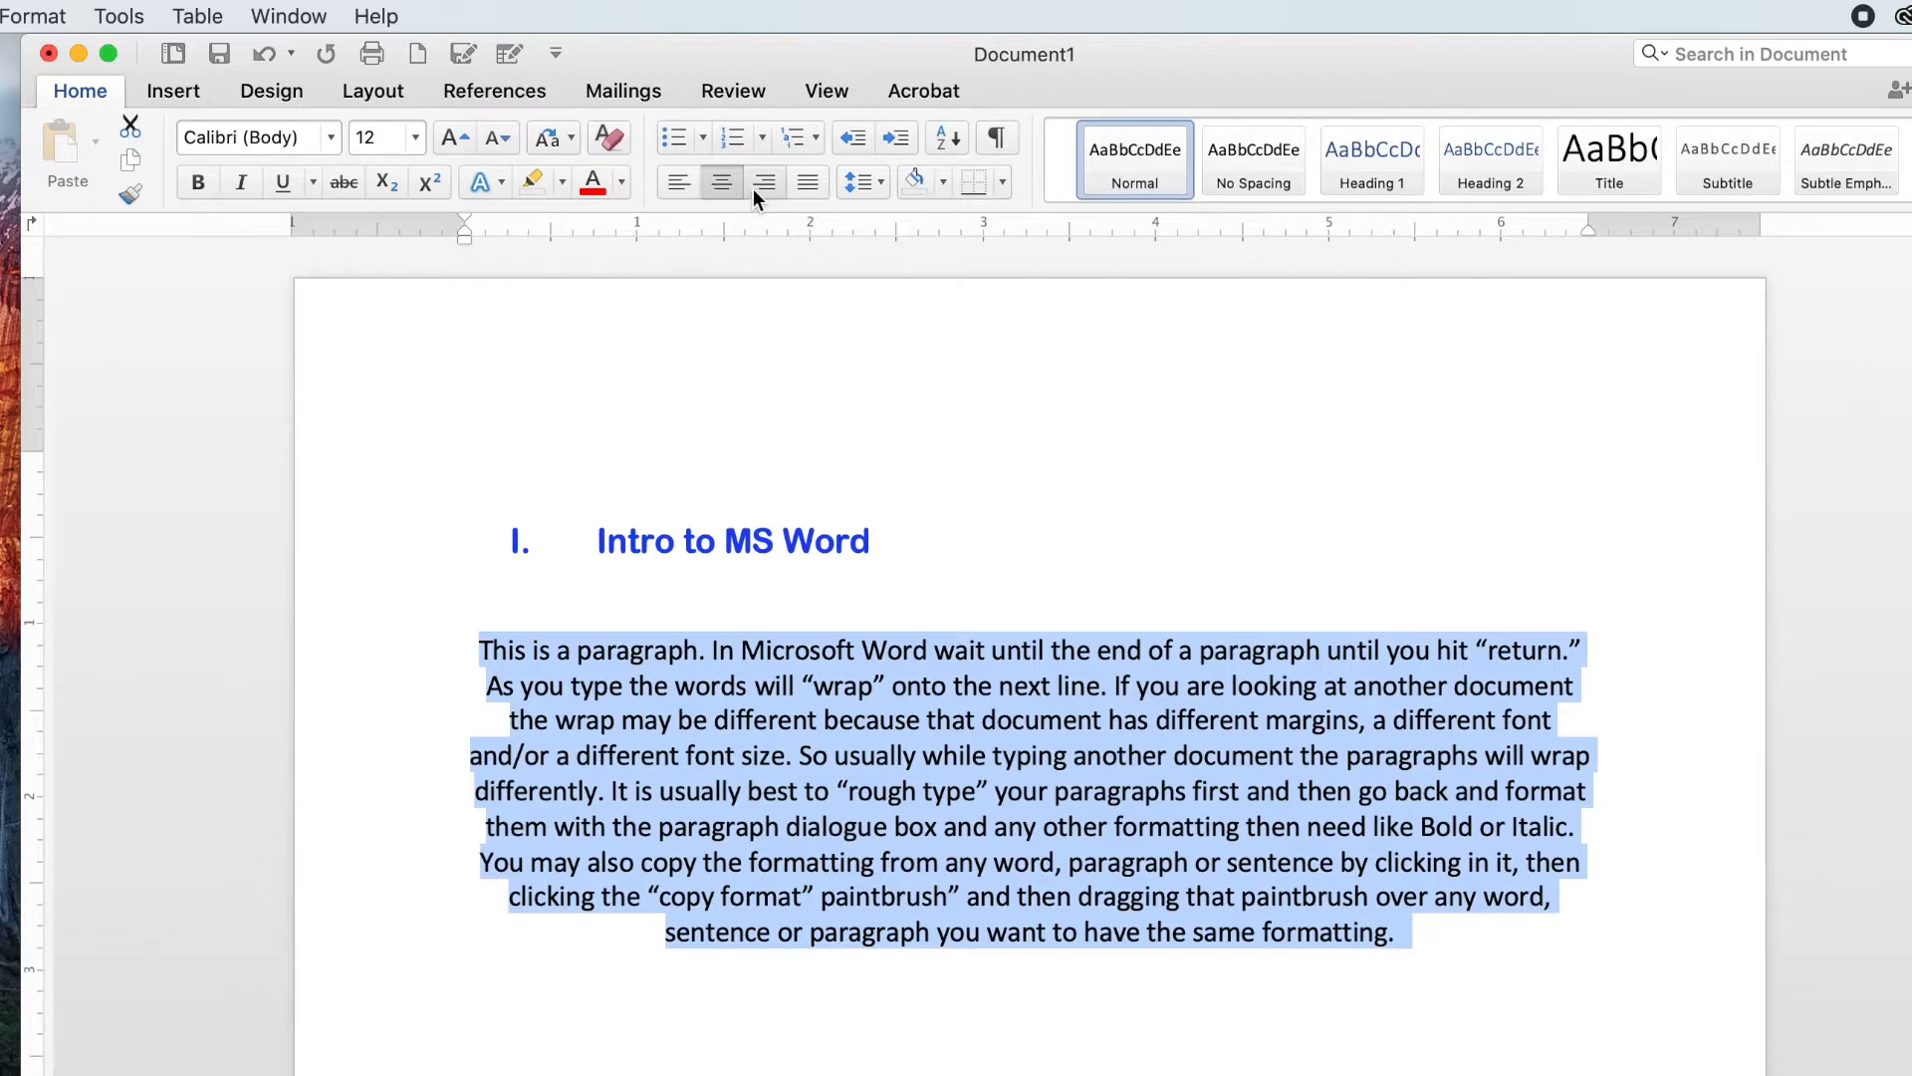
pyautogui.click(764, 182)
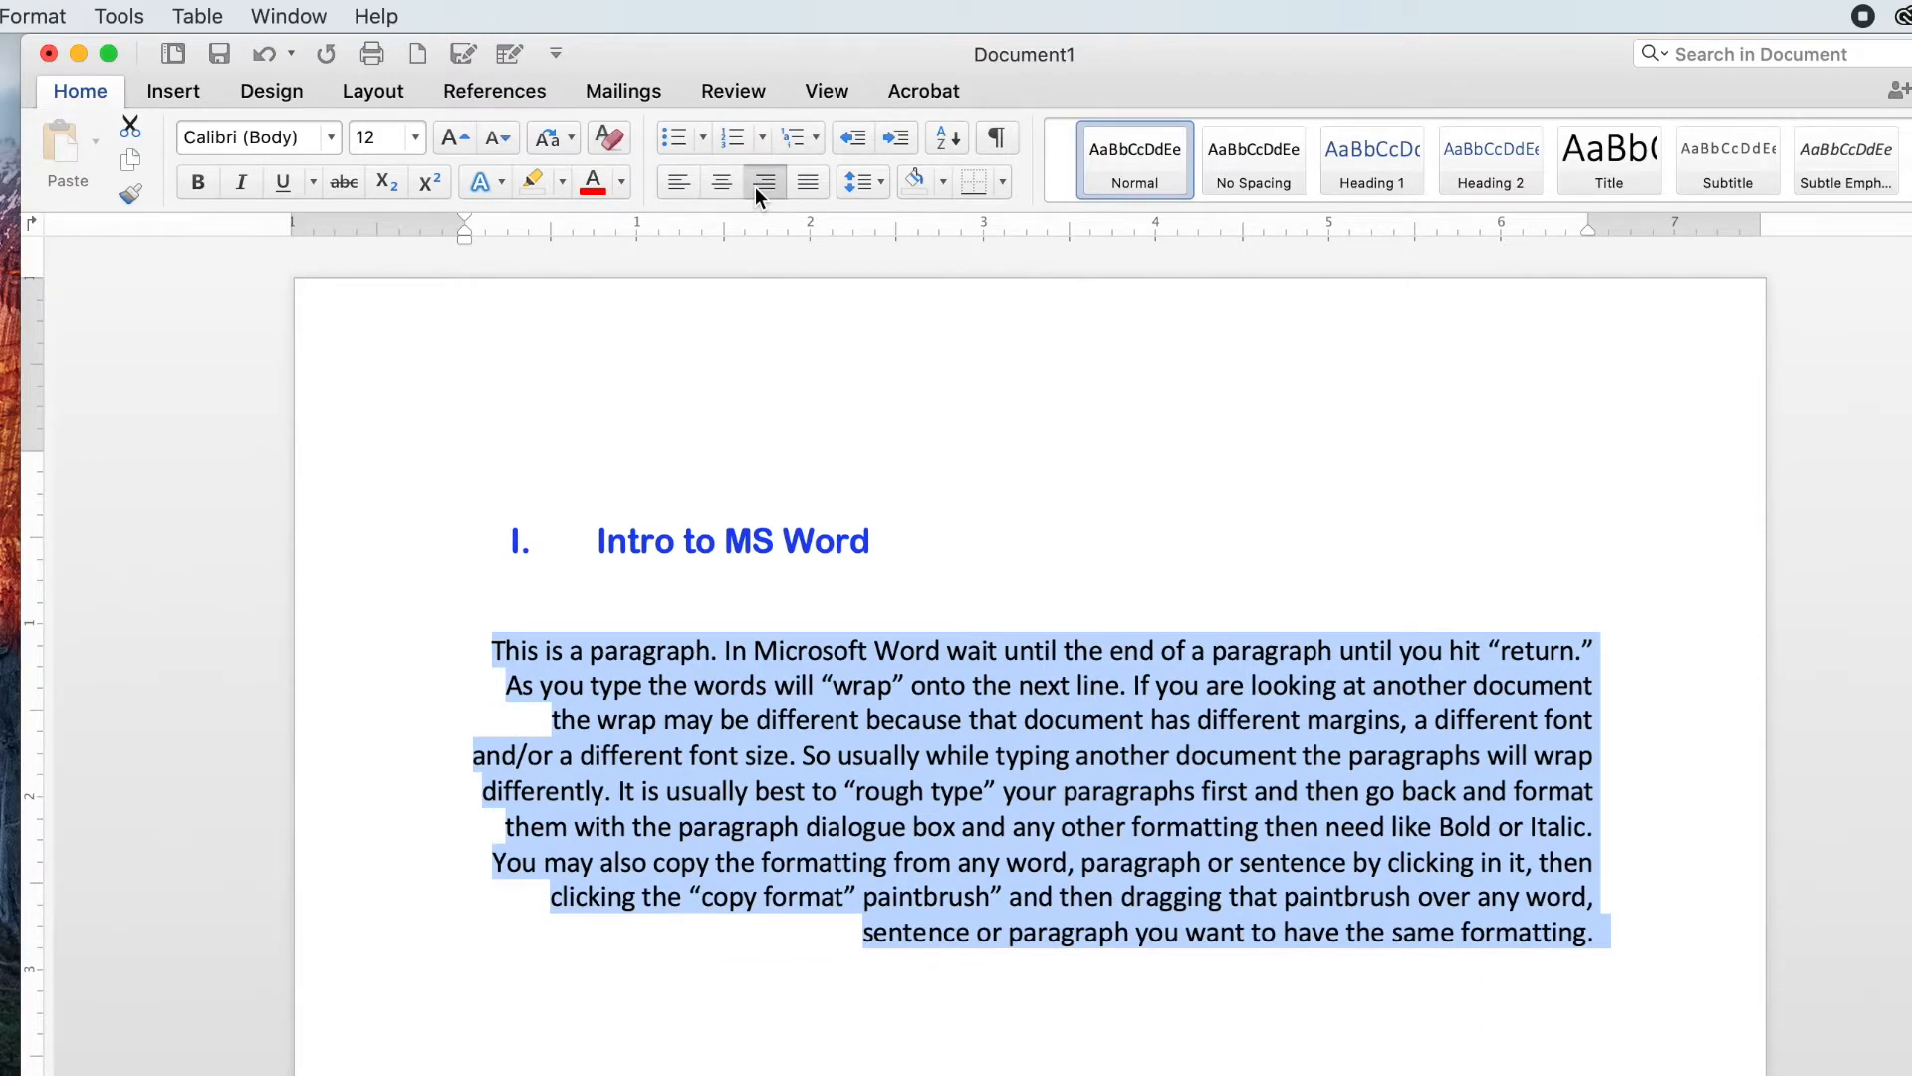
pyautogui.click(802, 187)
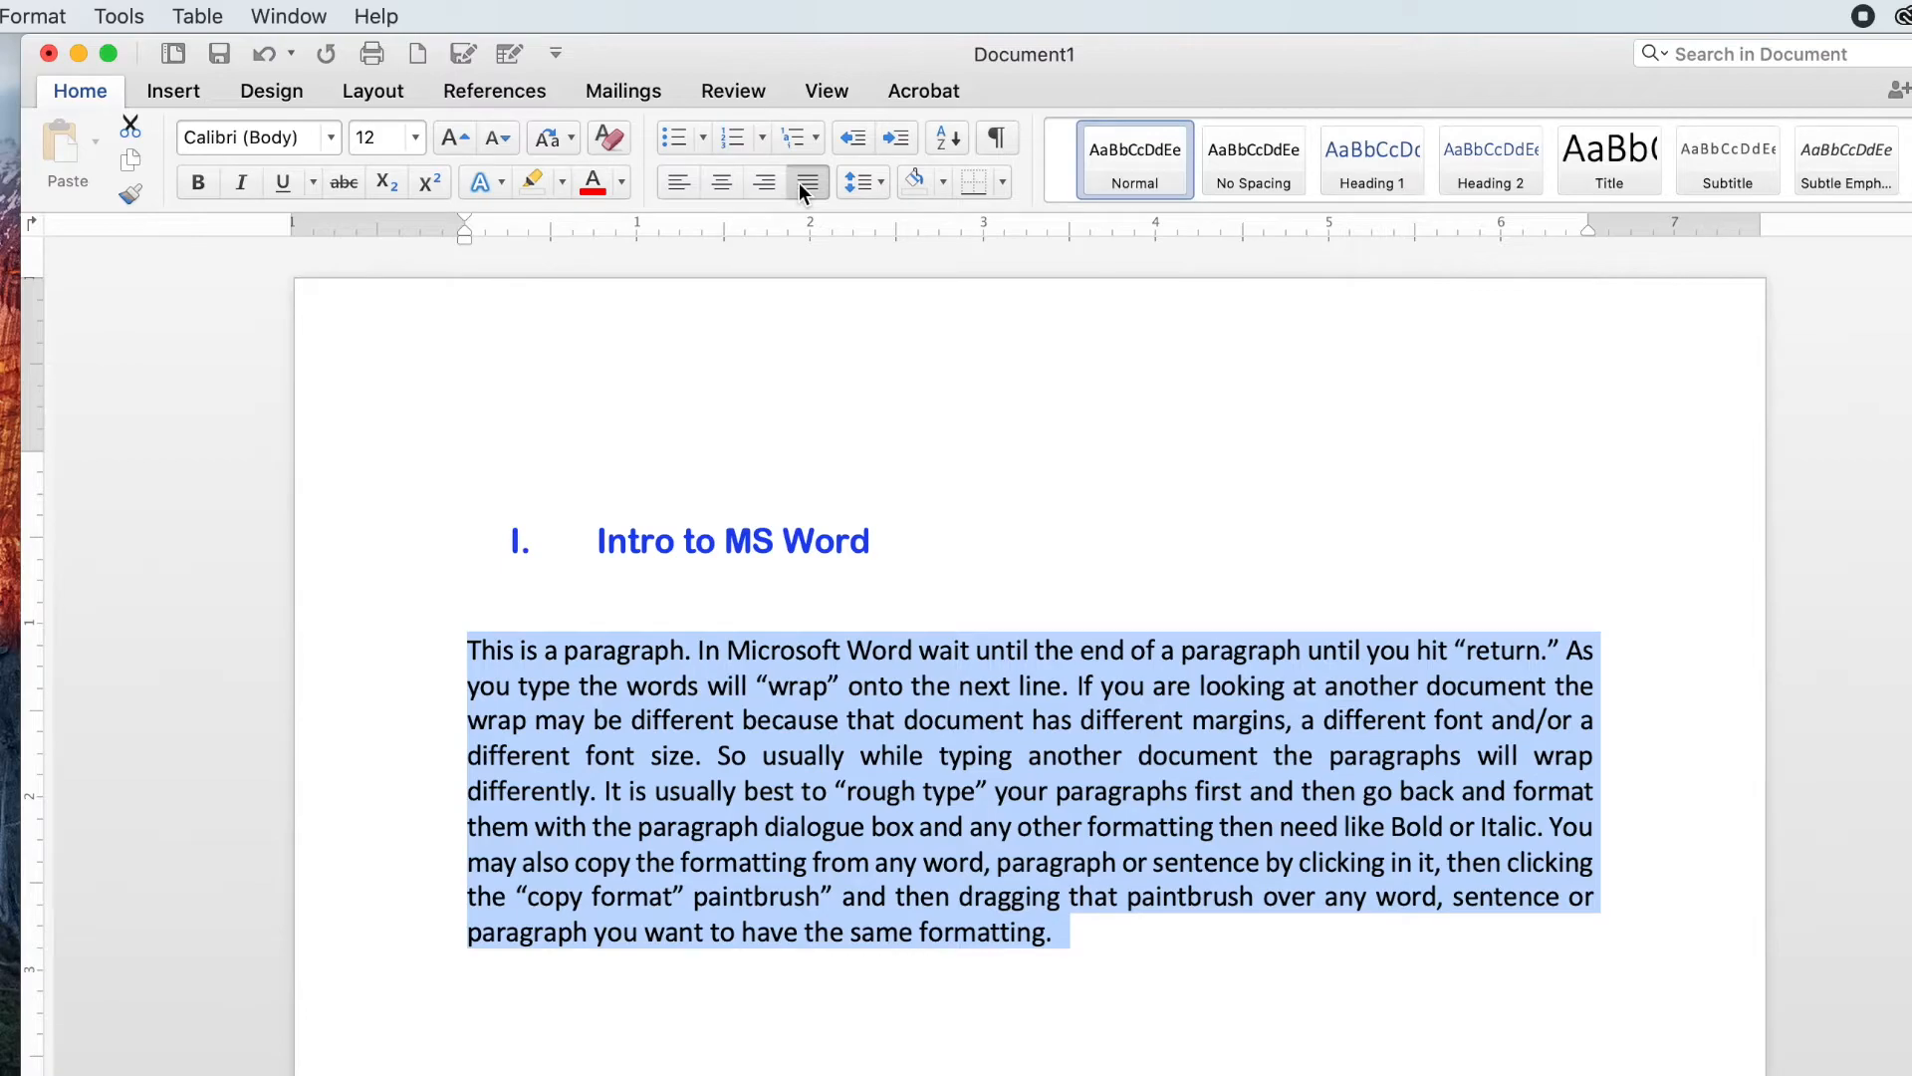
pyautogui.click(678, 187)
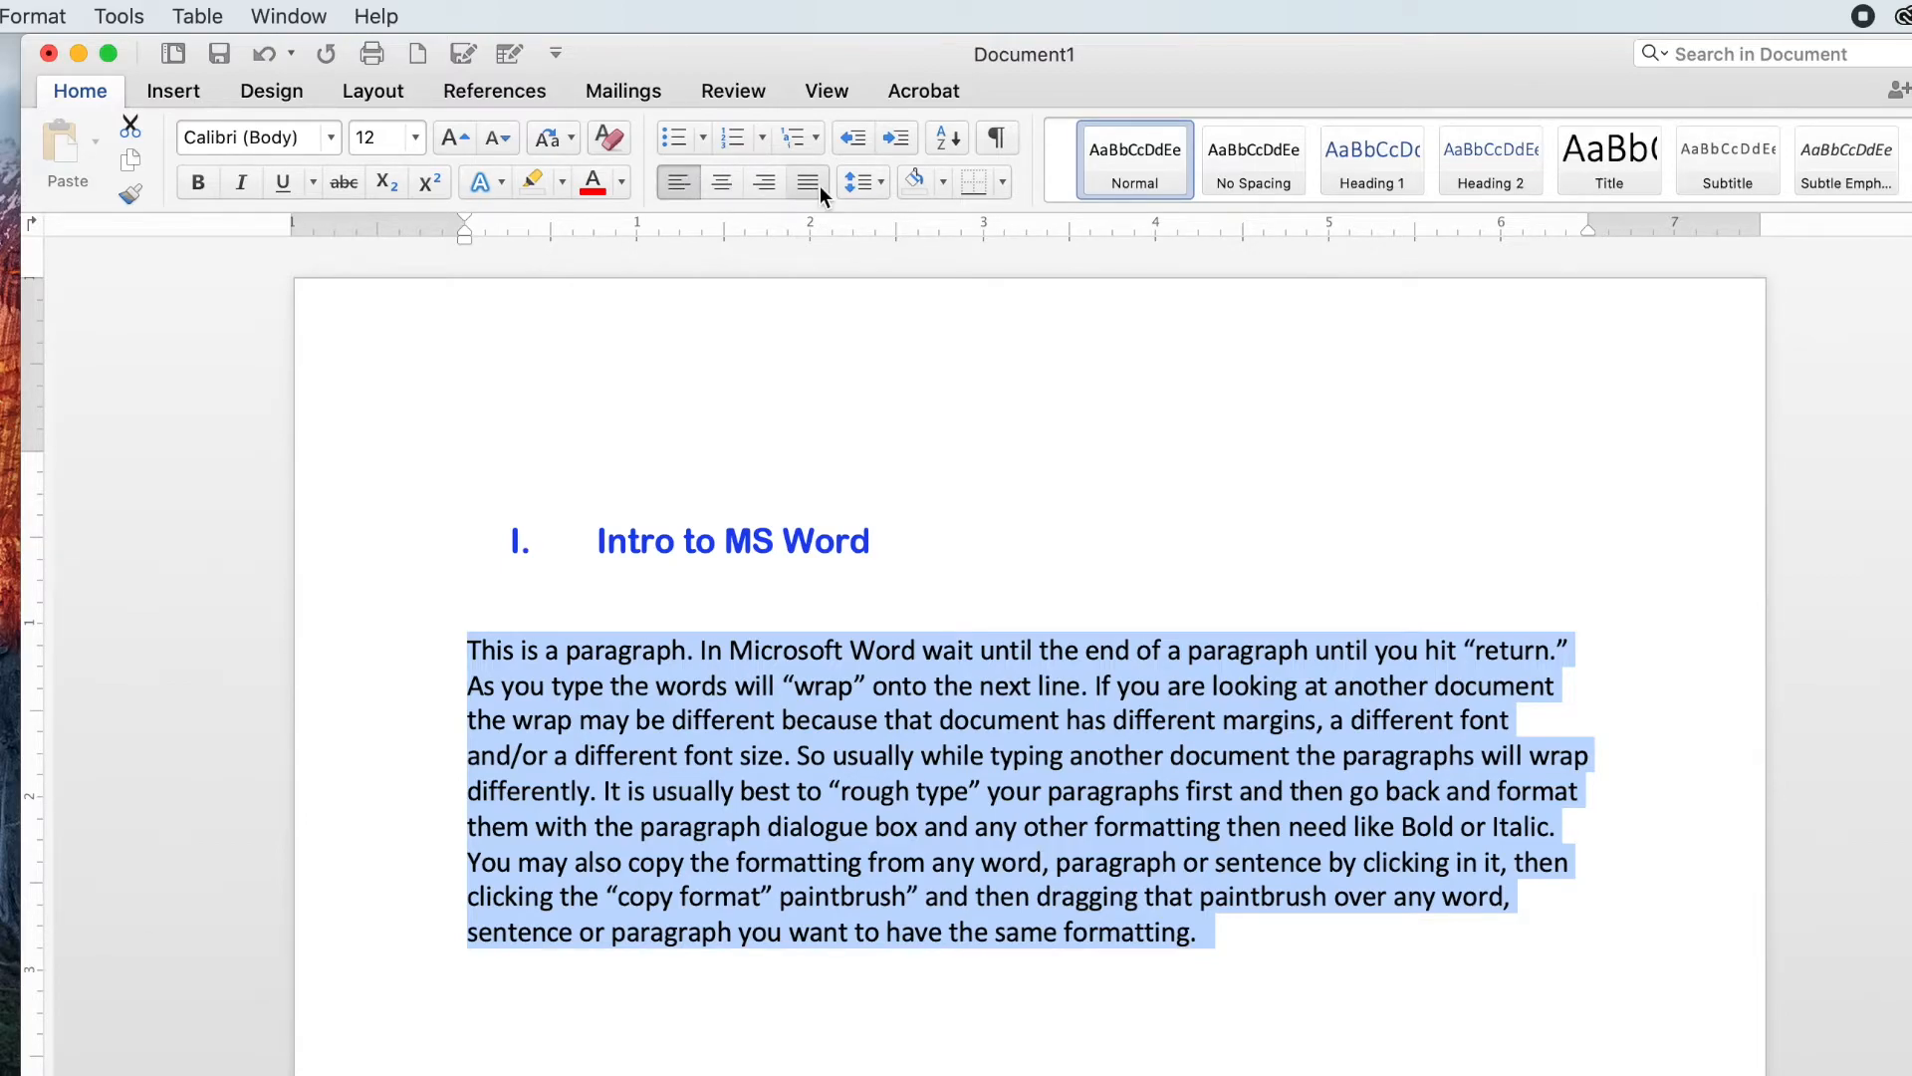
# Step: Try line spacings of 1.15, 1.5 and 2.0 on the paragraph, ending with 1.15
pyautogui.click(872, 181)
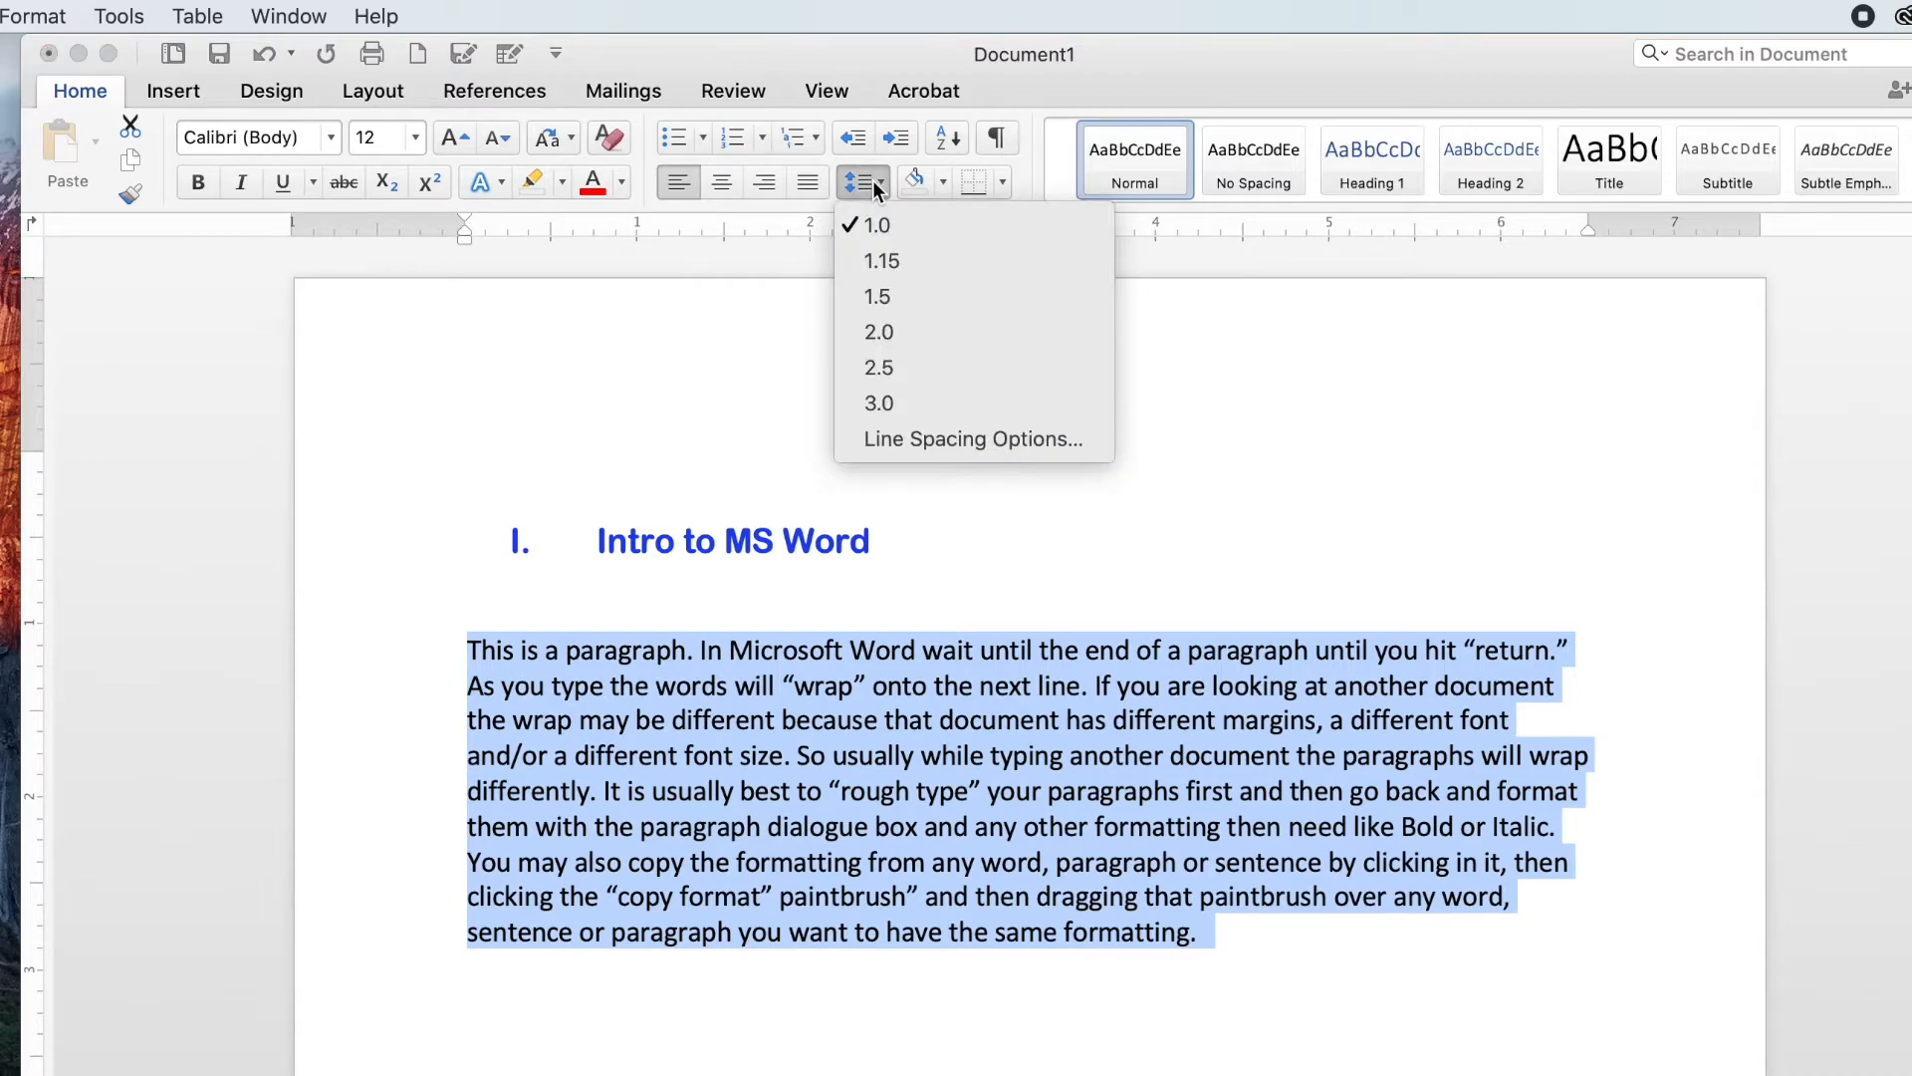
pyautogui.click(884, 261)
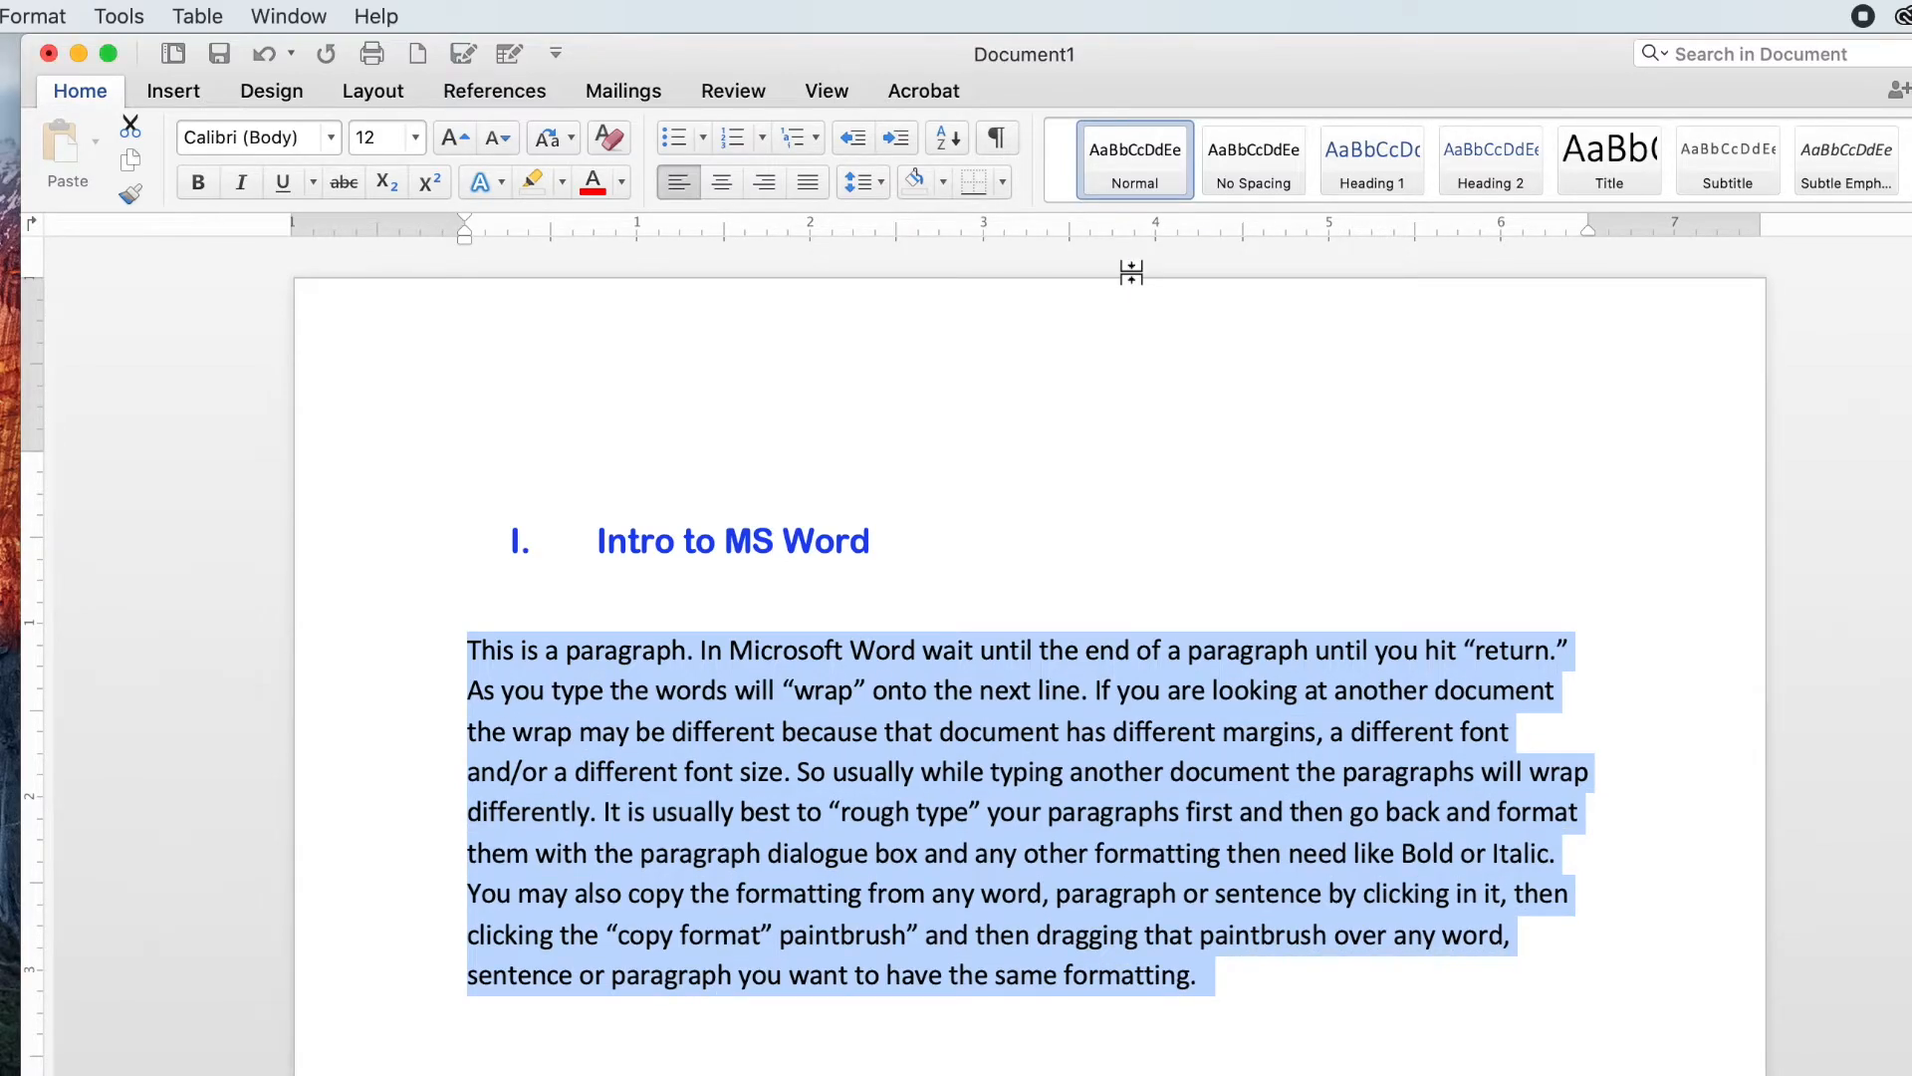
pyautogui.click(877, 177)
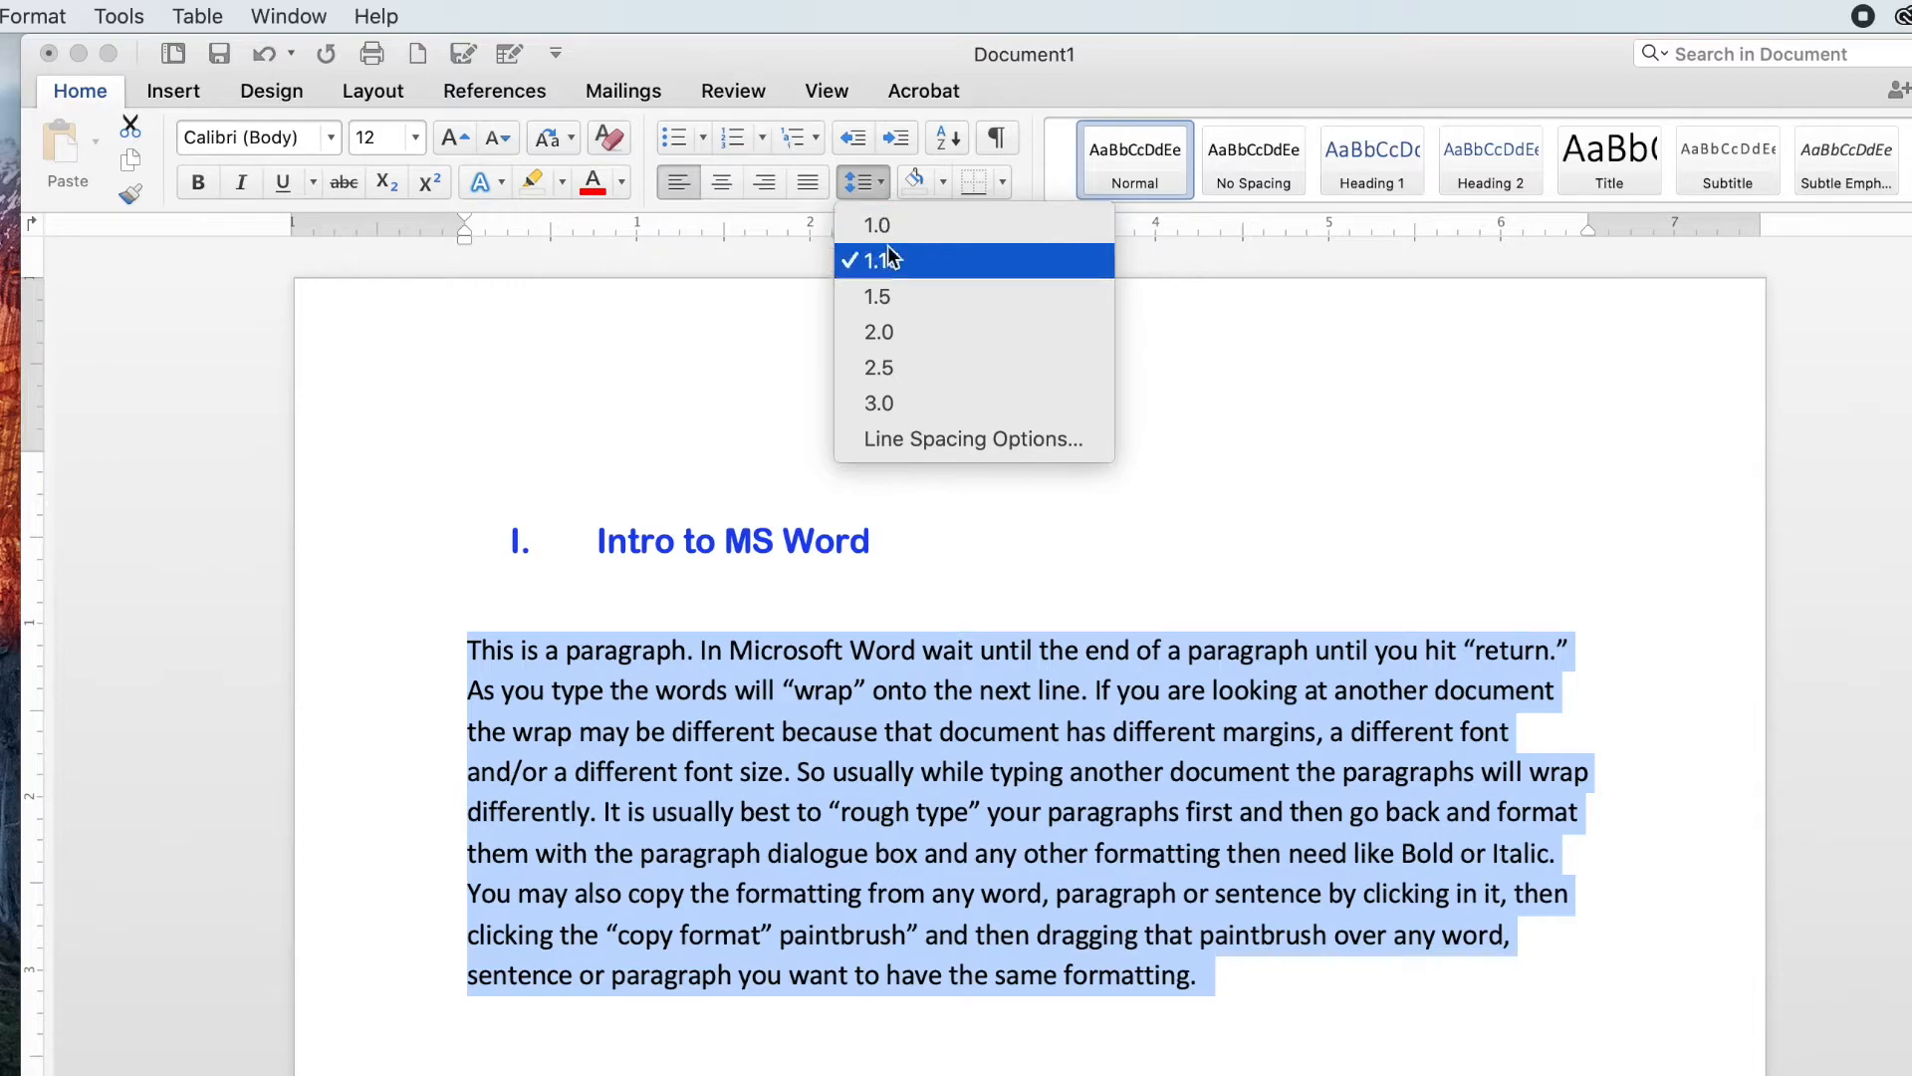
pyautogui.click(889, 293)
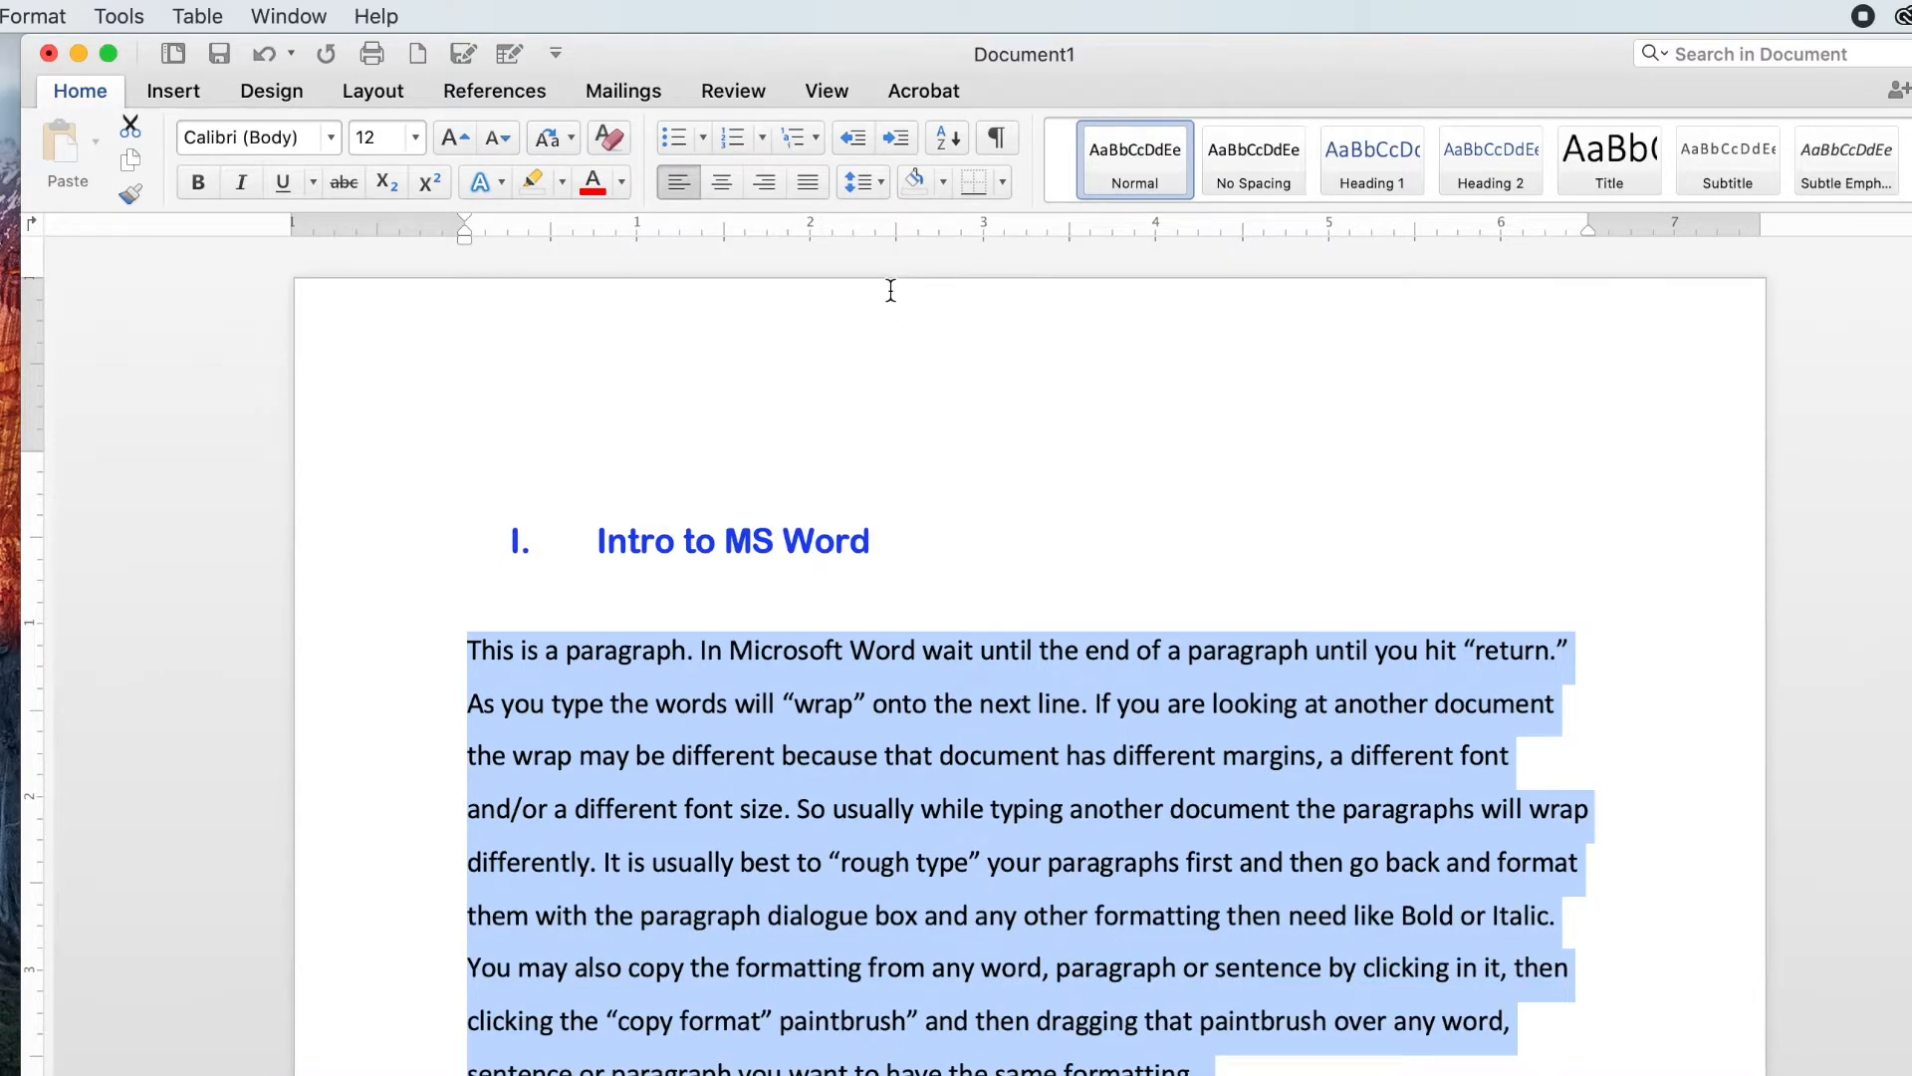
pyautogui.click(881, 183)
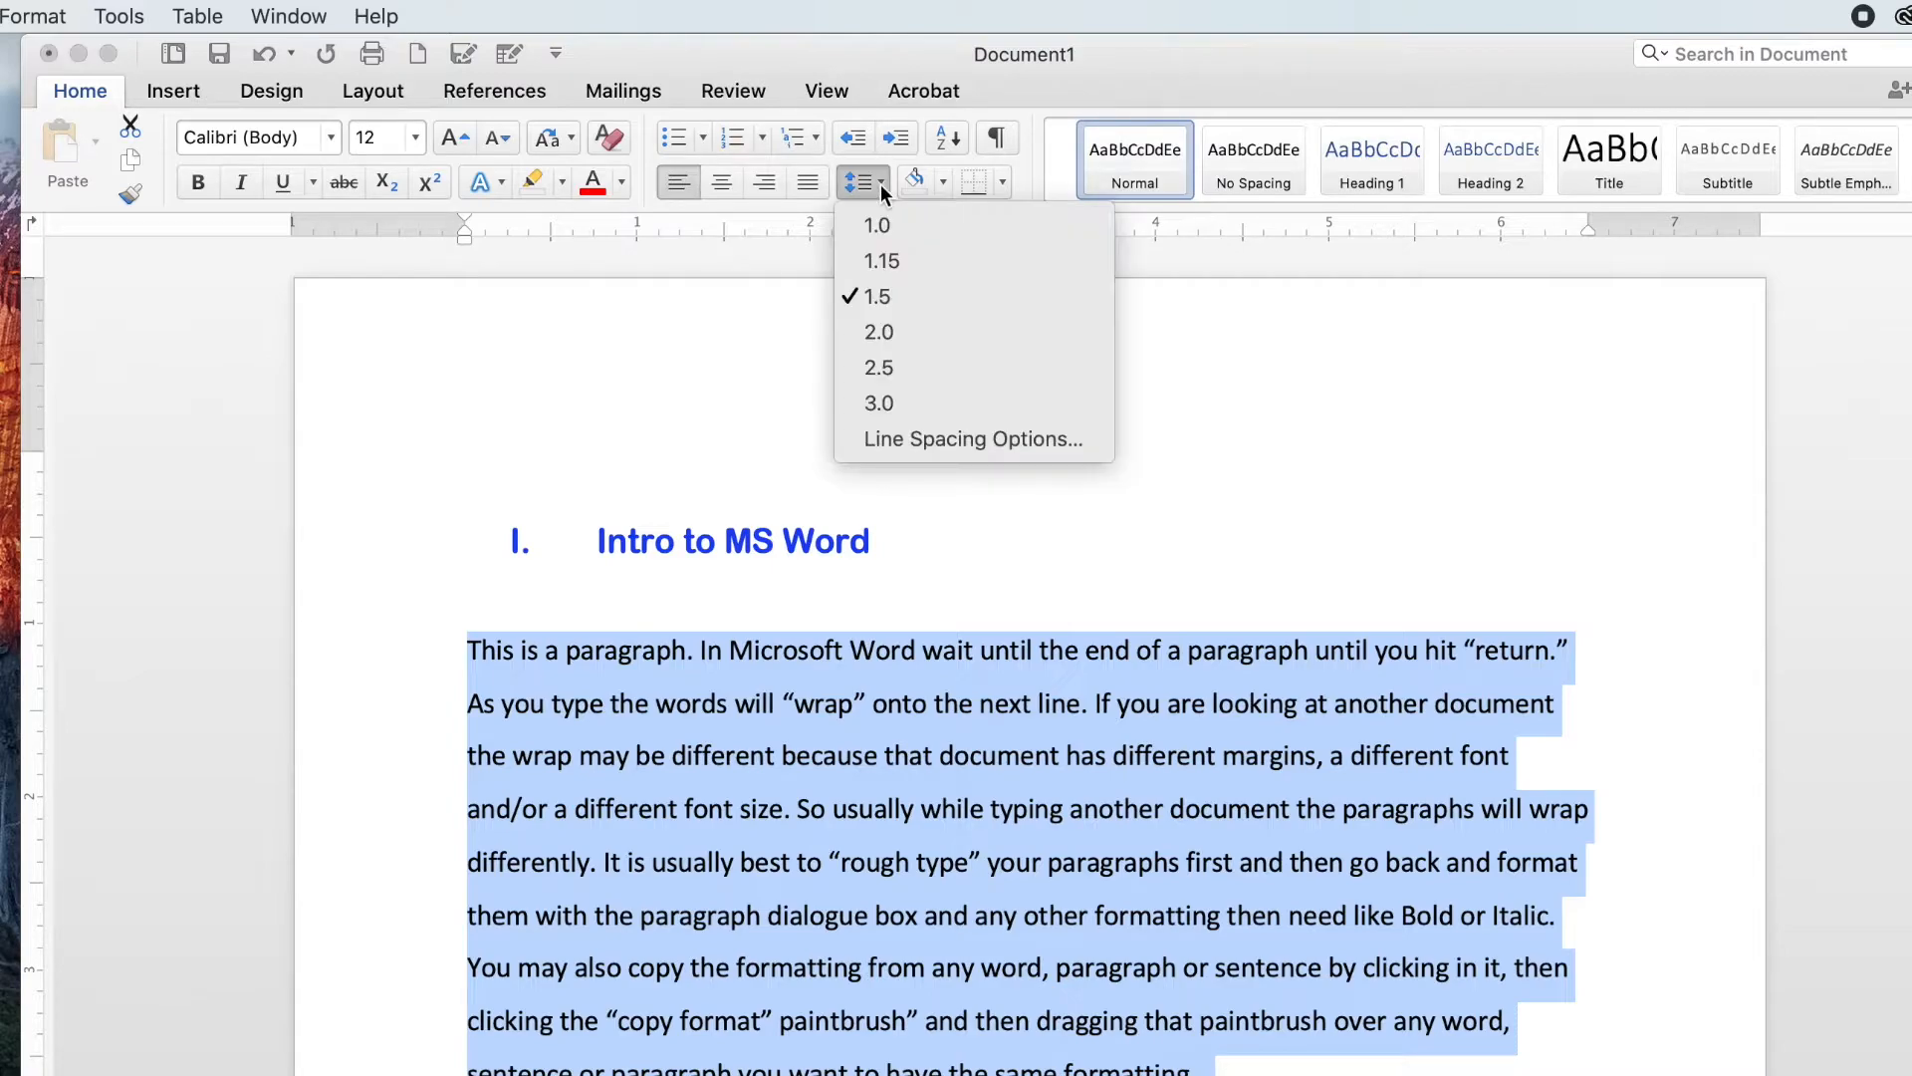
pyautogui.click(881, 331)
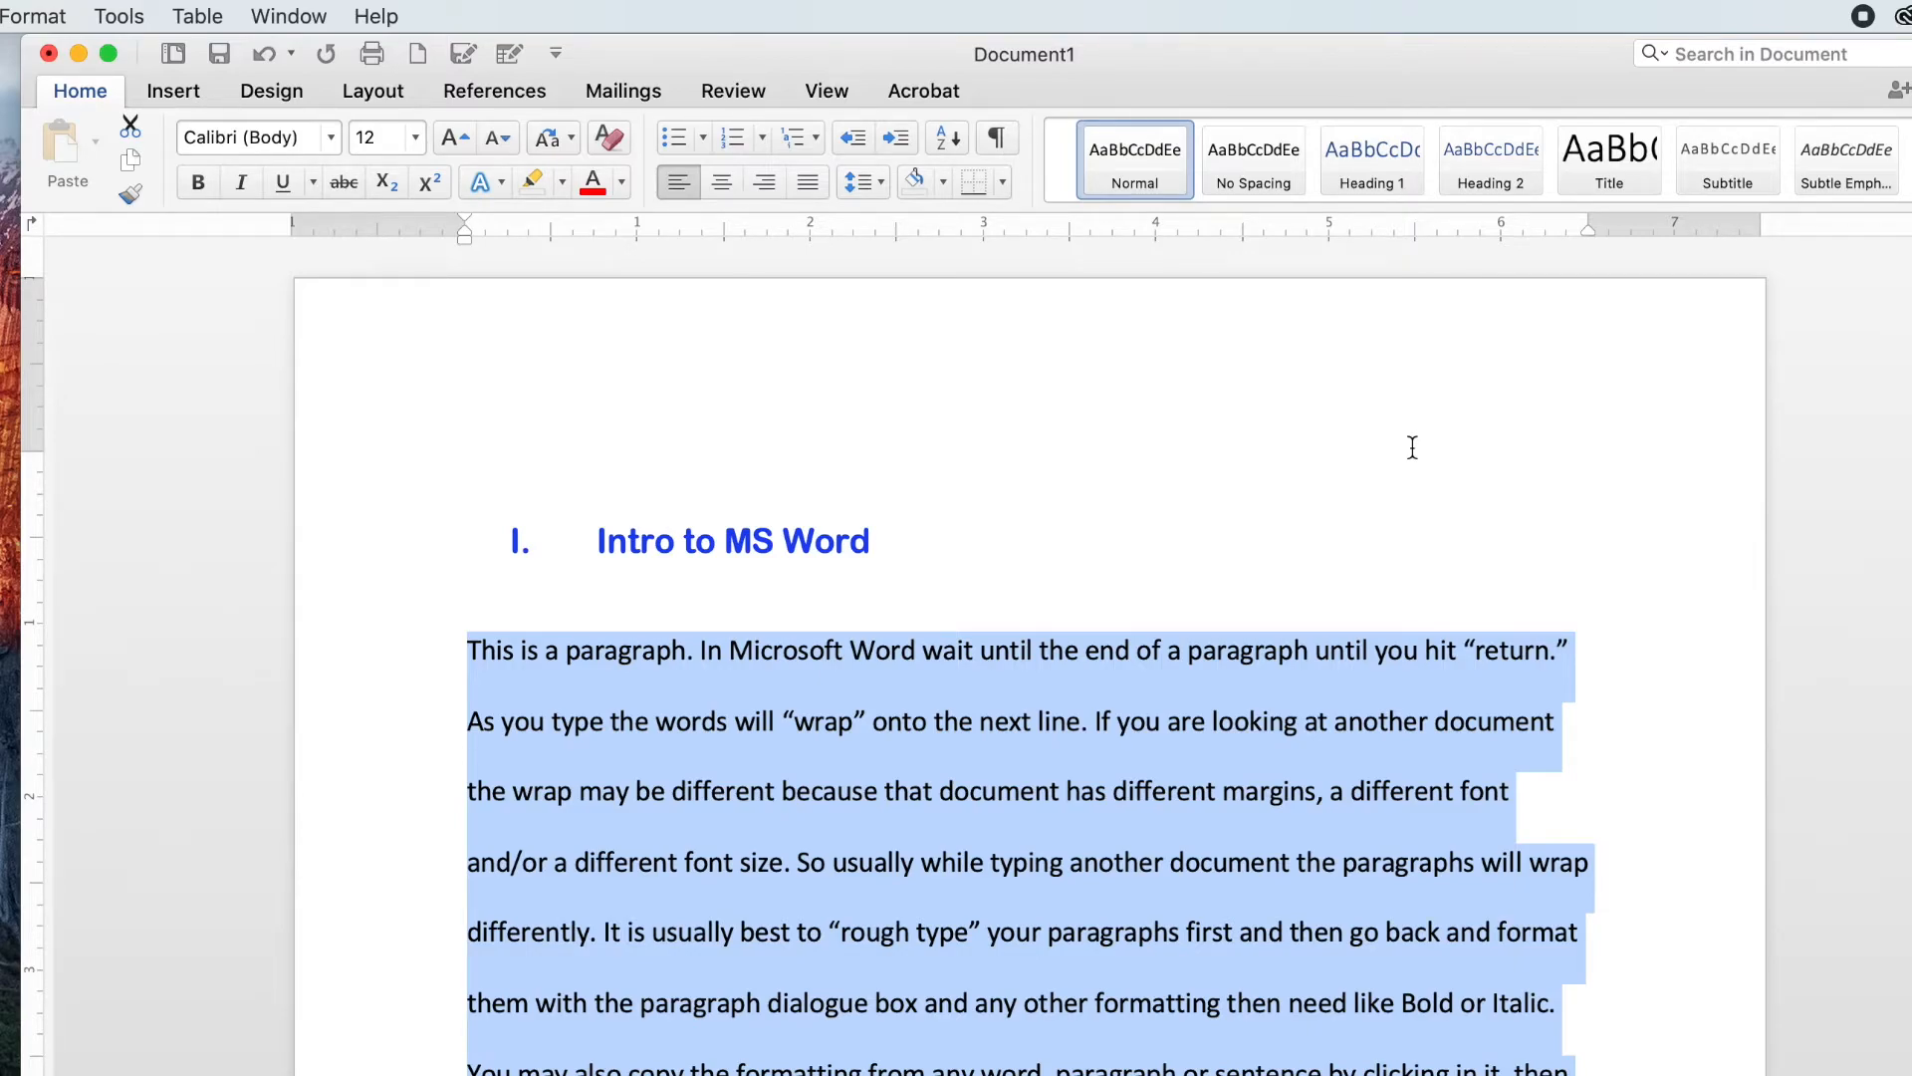
pyautogui.click(870, 181)
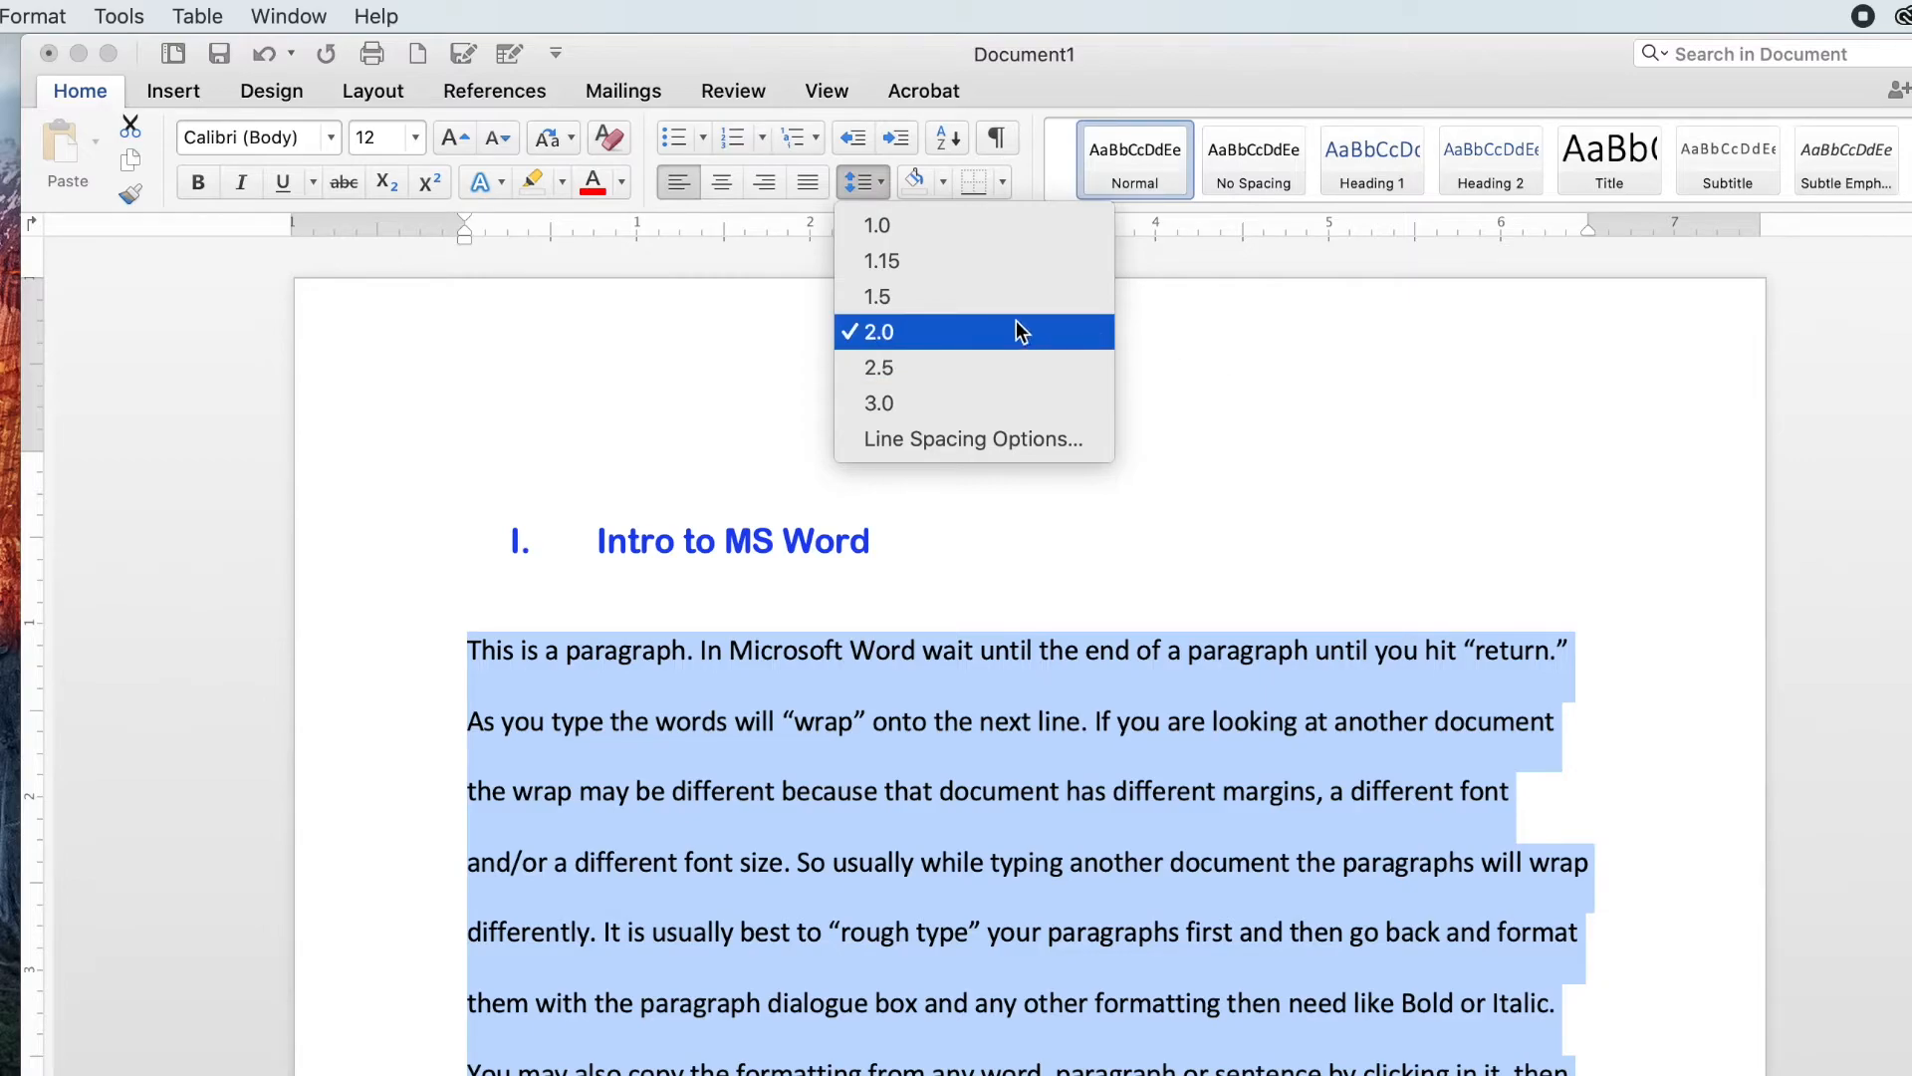
pyautogui.click(887, 263)
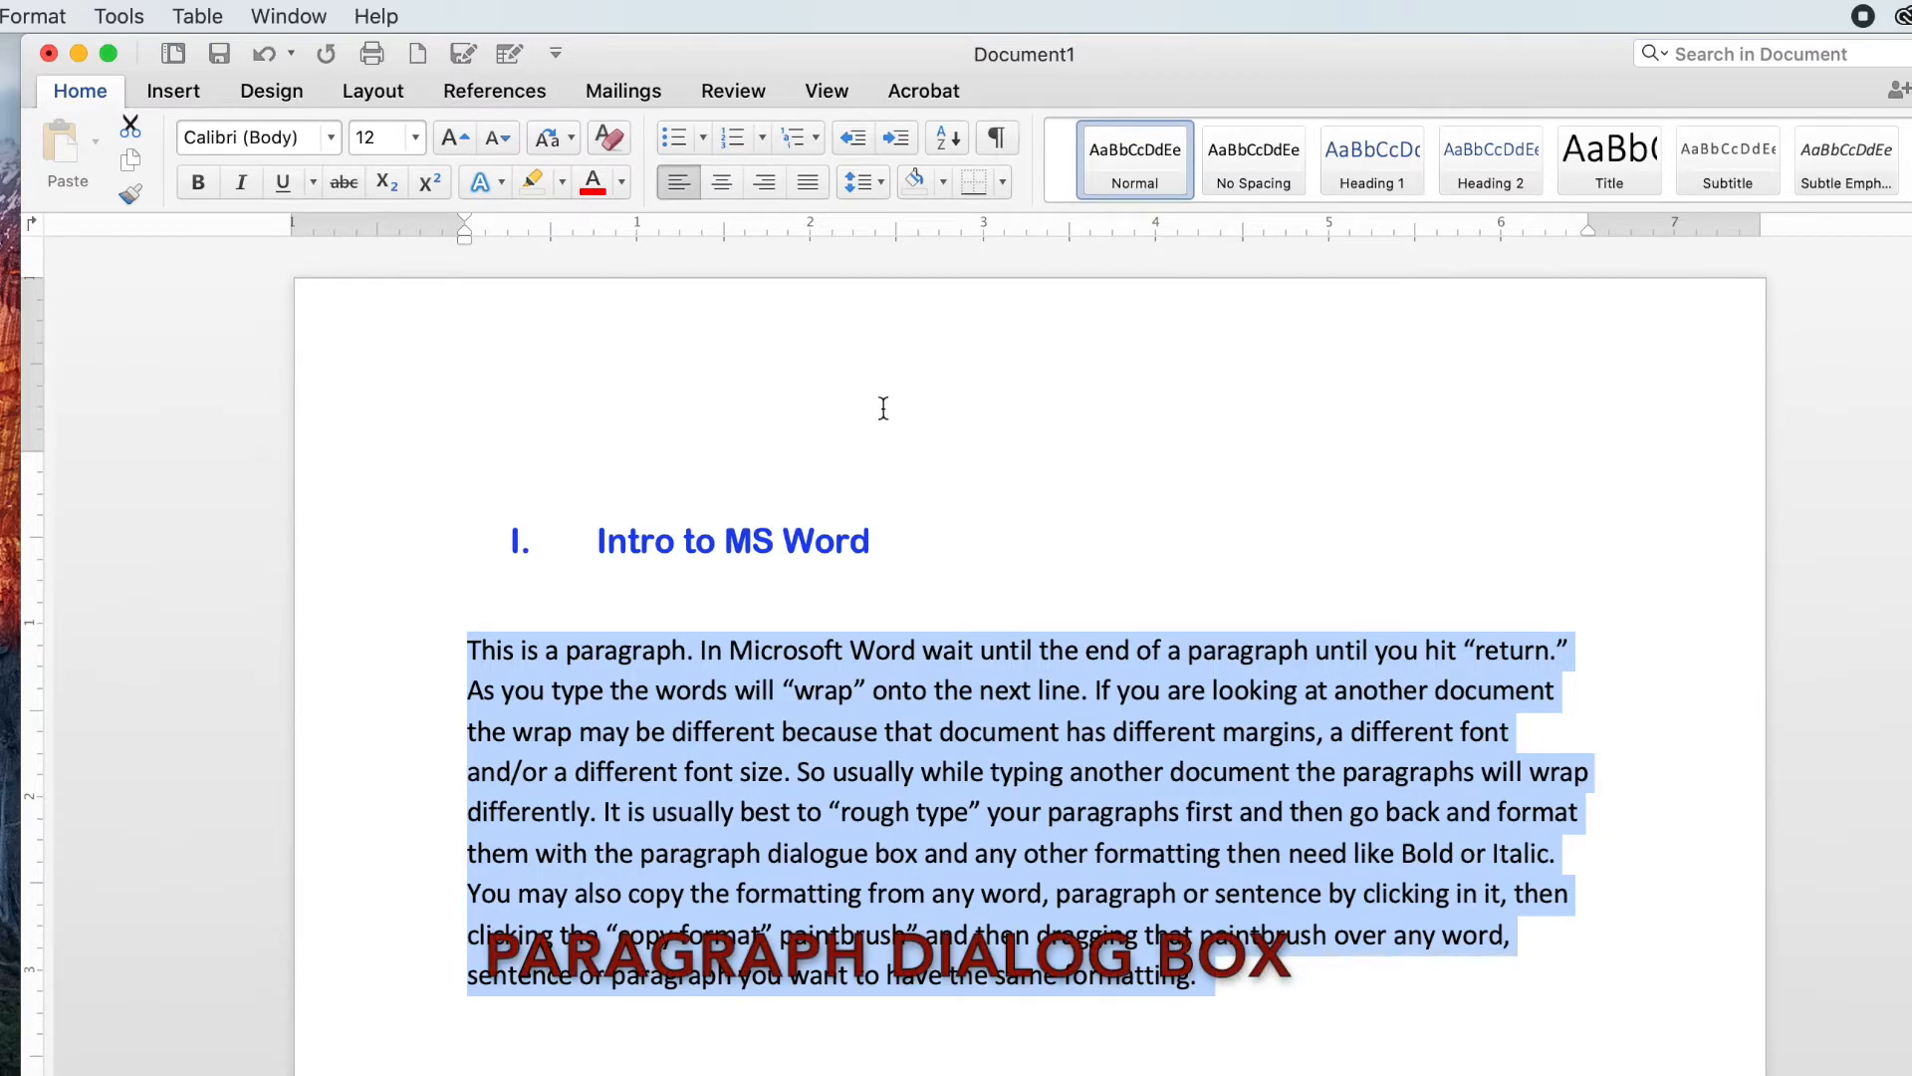
# Step: Open the Paragraph dialog for the selected paragraph and review its alignment options, keeping Left
pyautogui.click(33, 16)
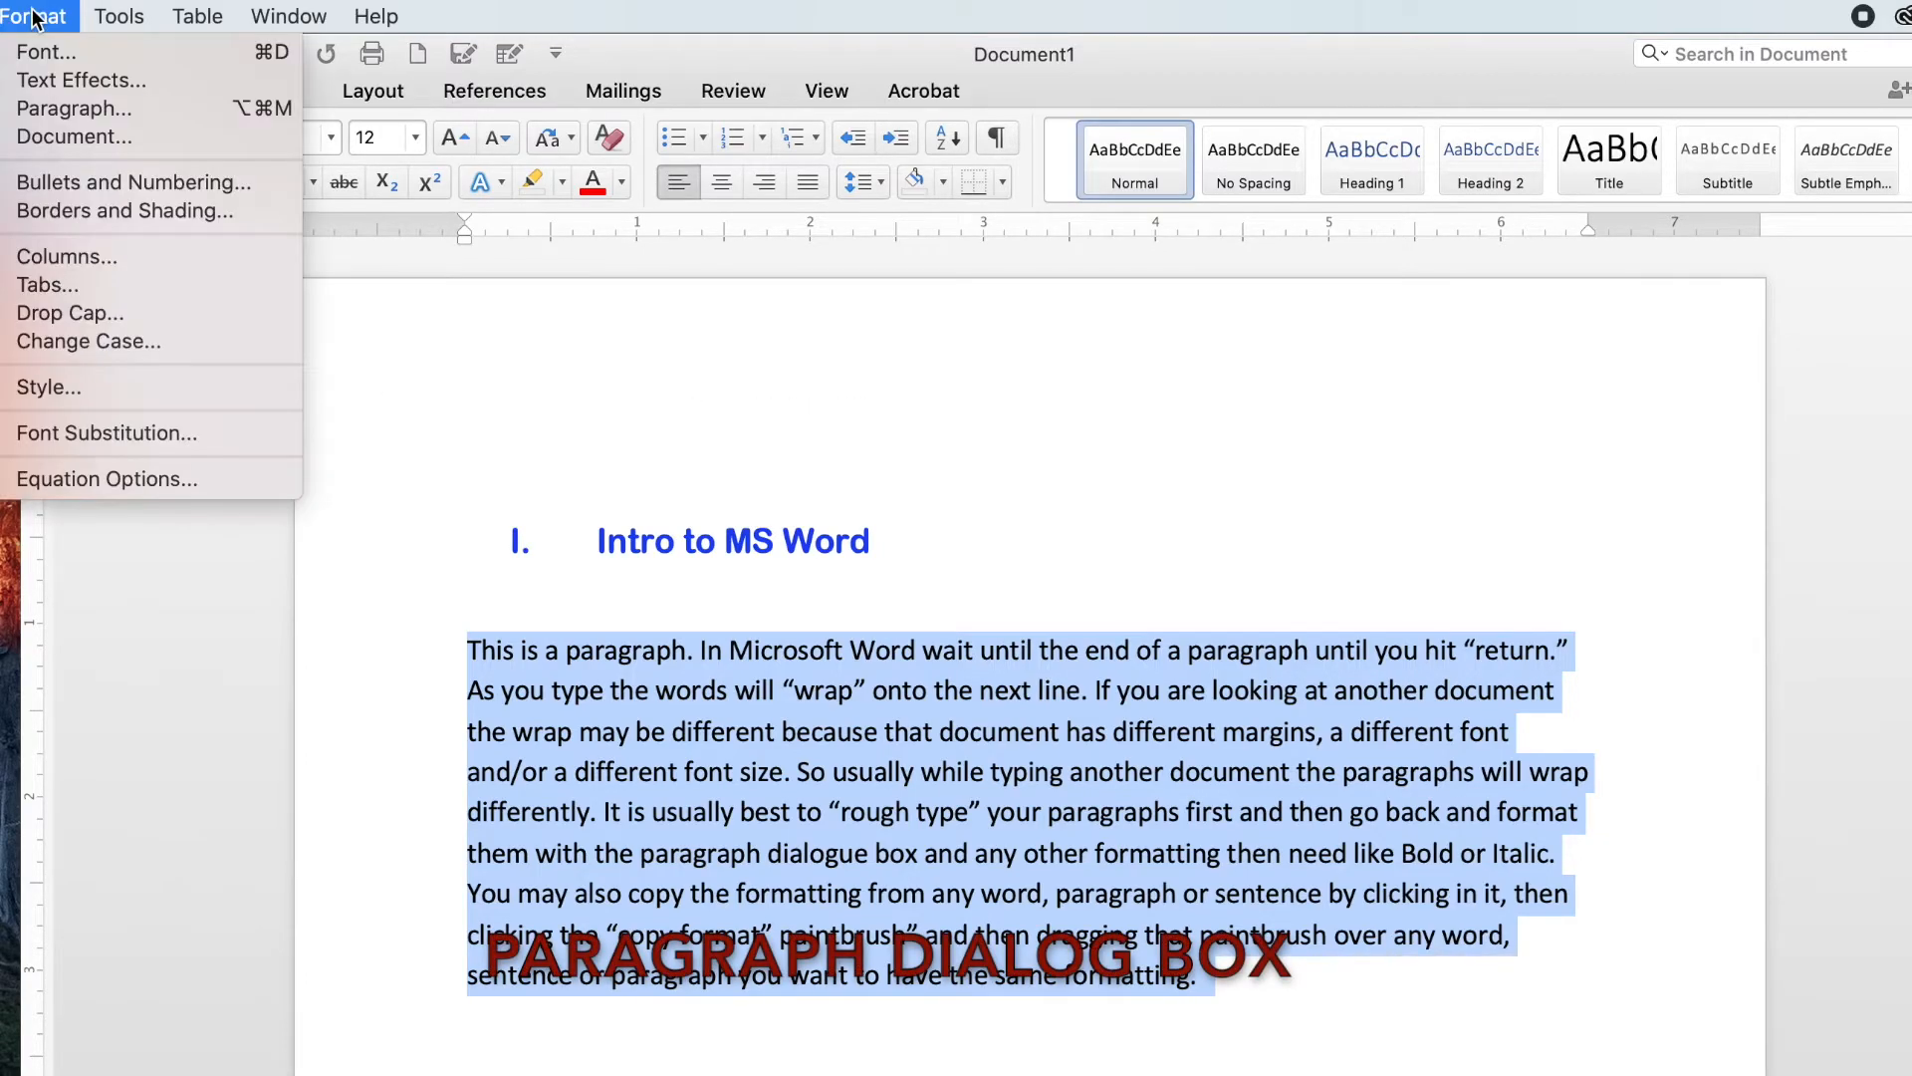
pyautogui.click(60, 108)
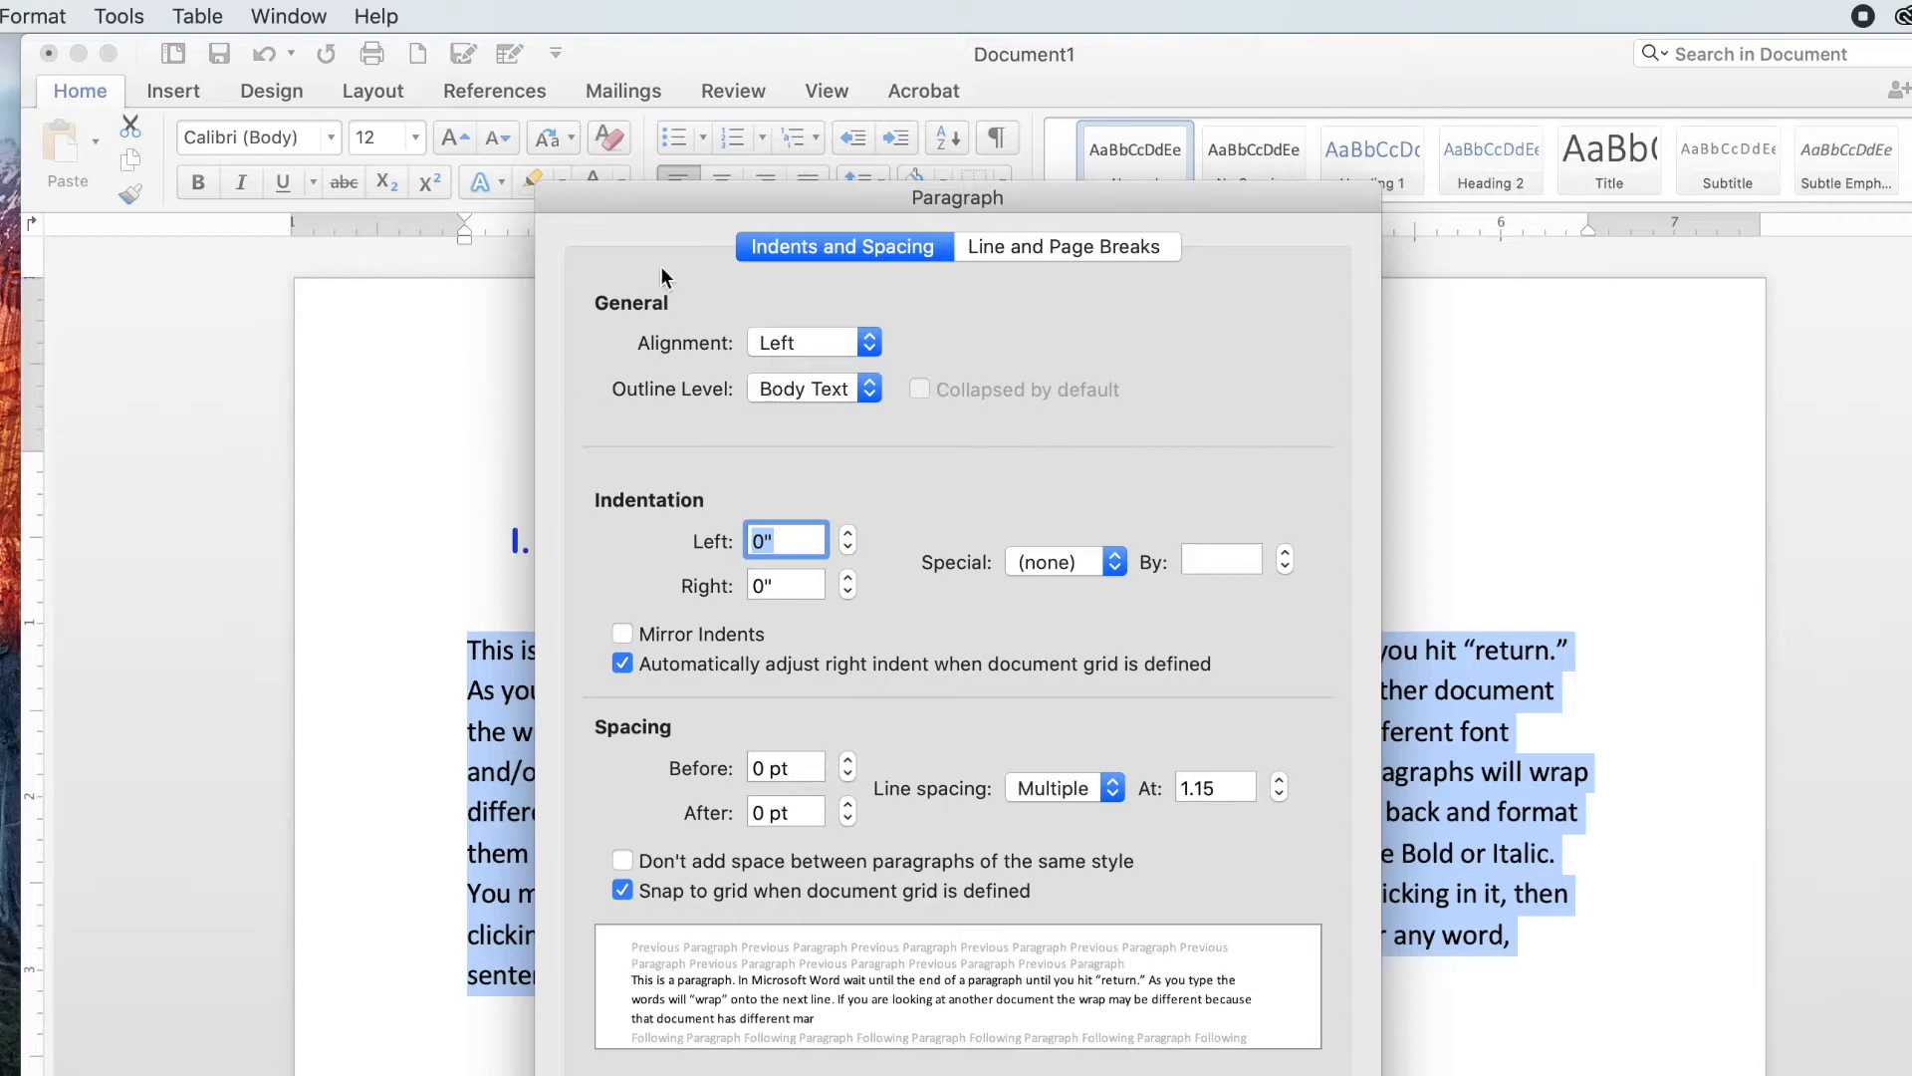
pyautogui.moveTo(647, 193); pyautogui.dragTo(1162, 294)
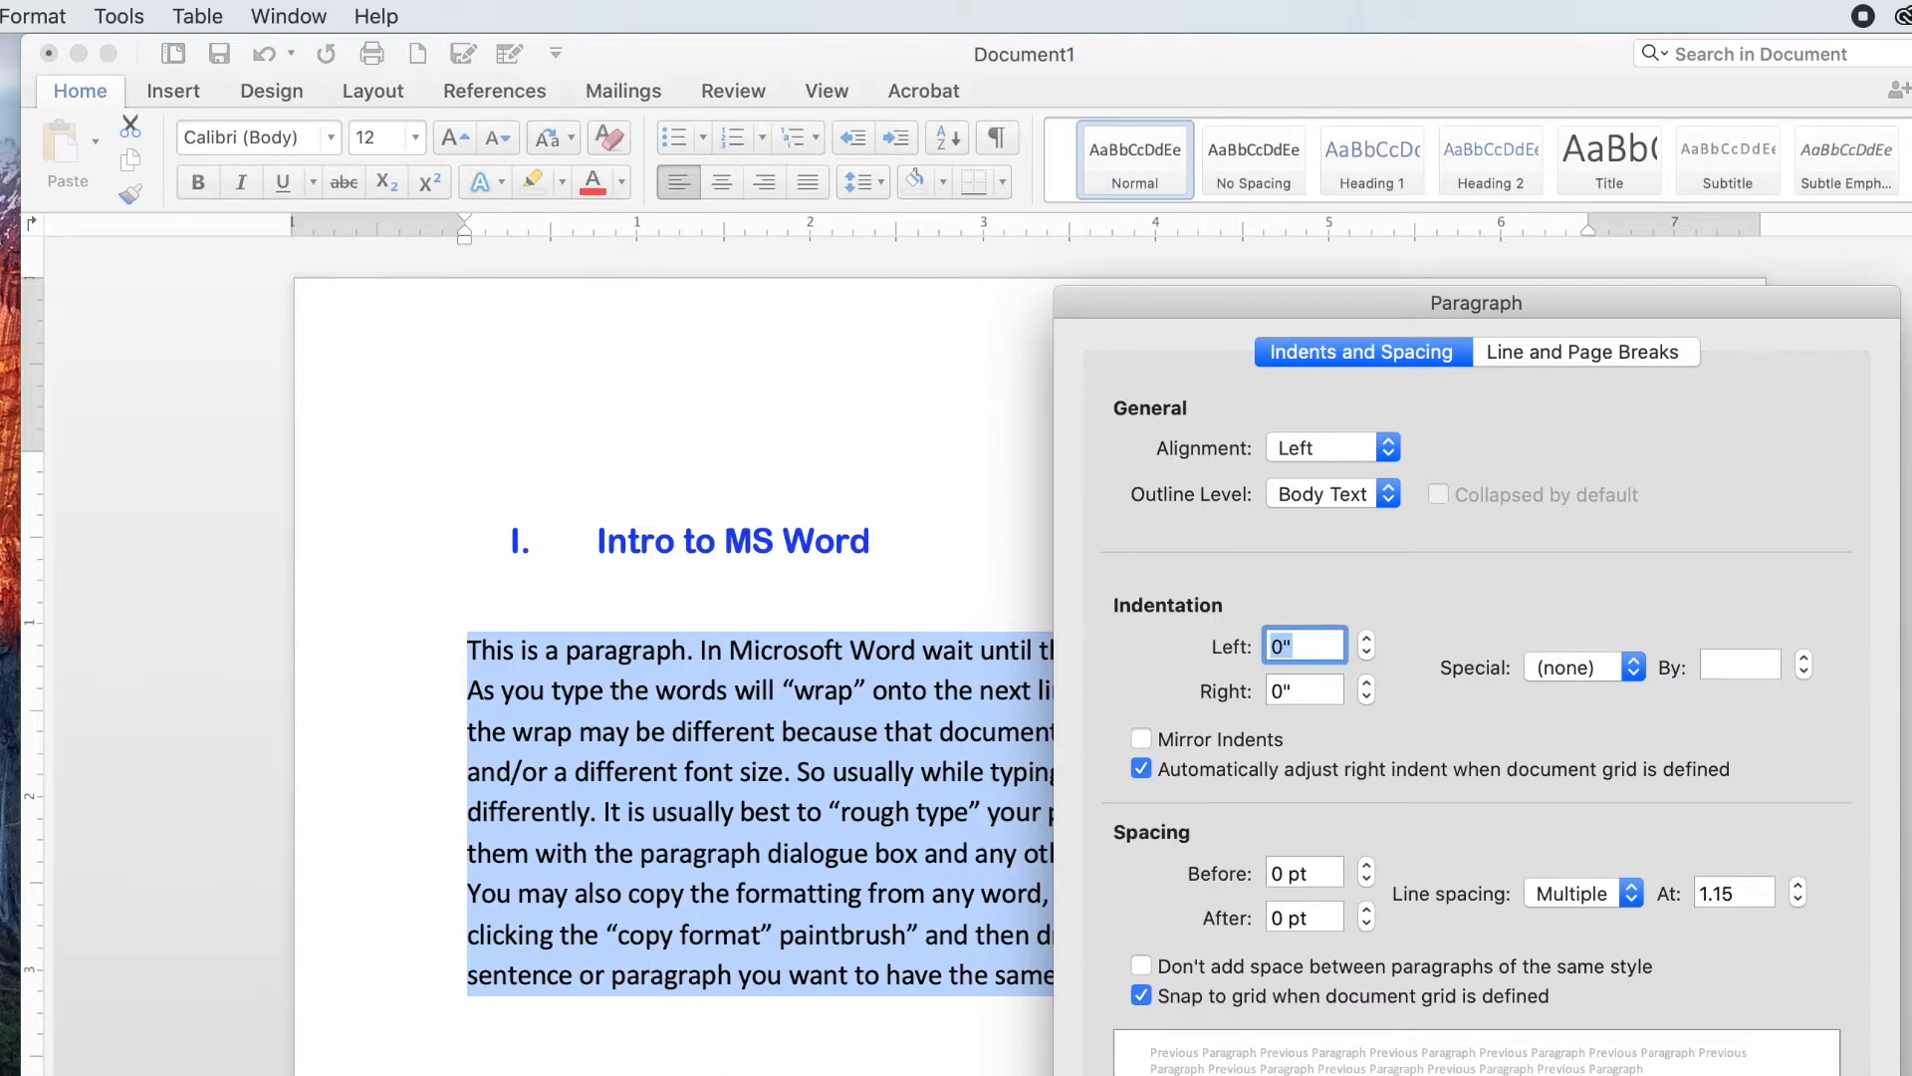
pyautogui.moveTo(1311, 291); pyautogui.dragTo(905, 296)
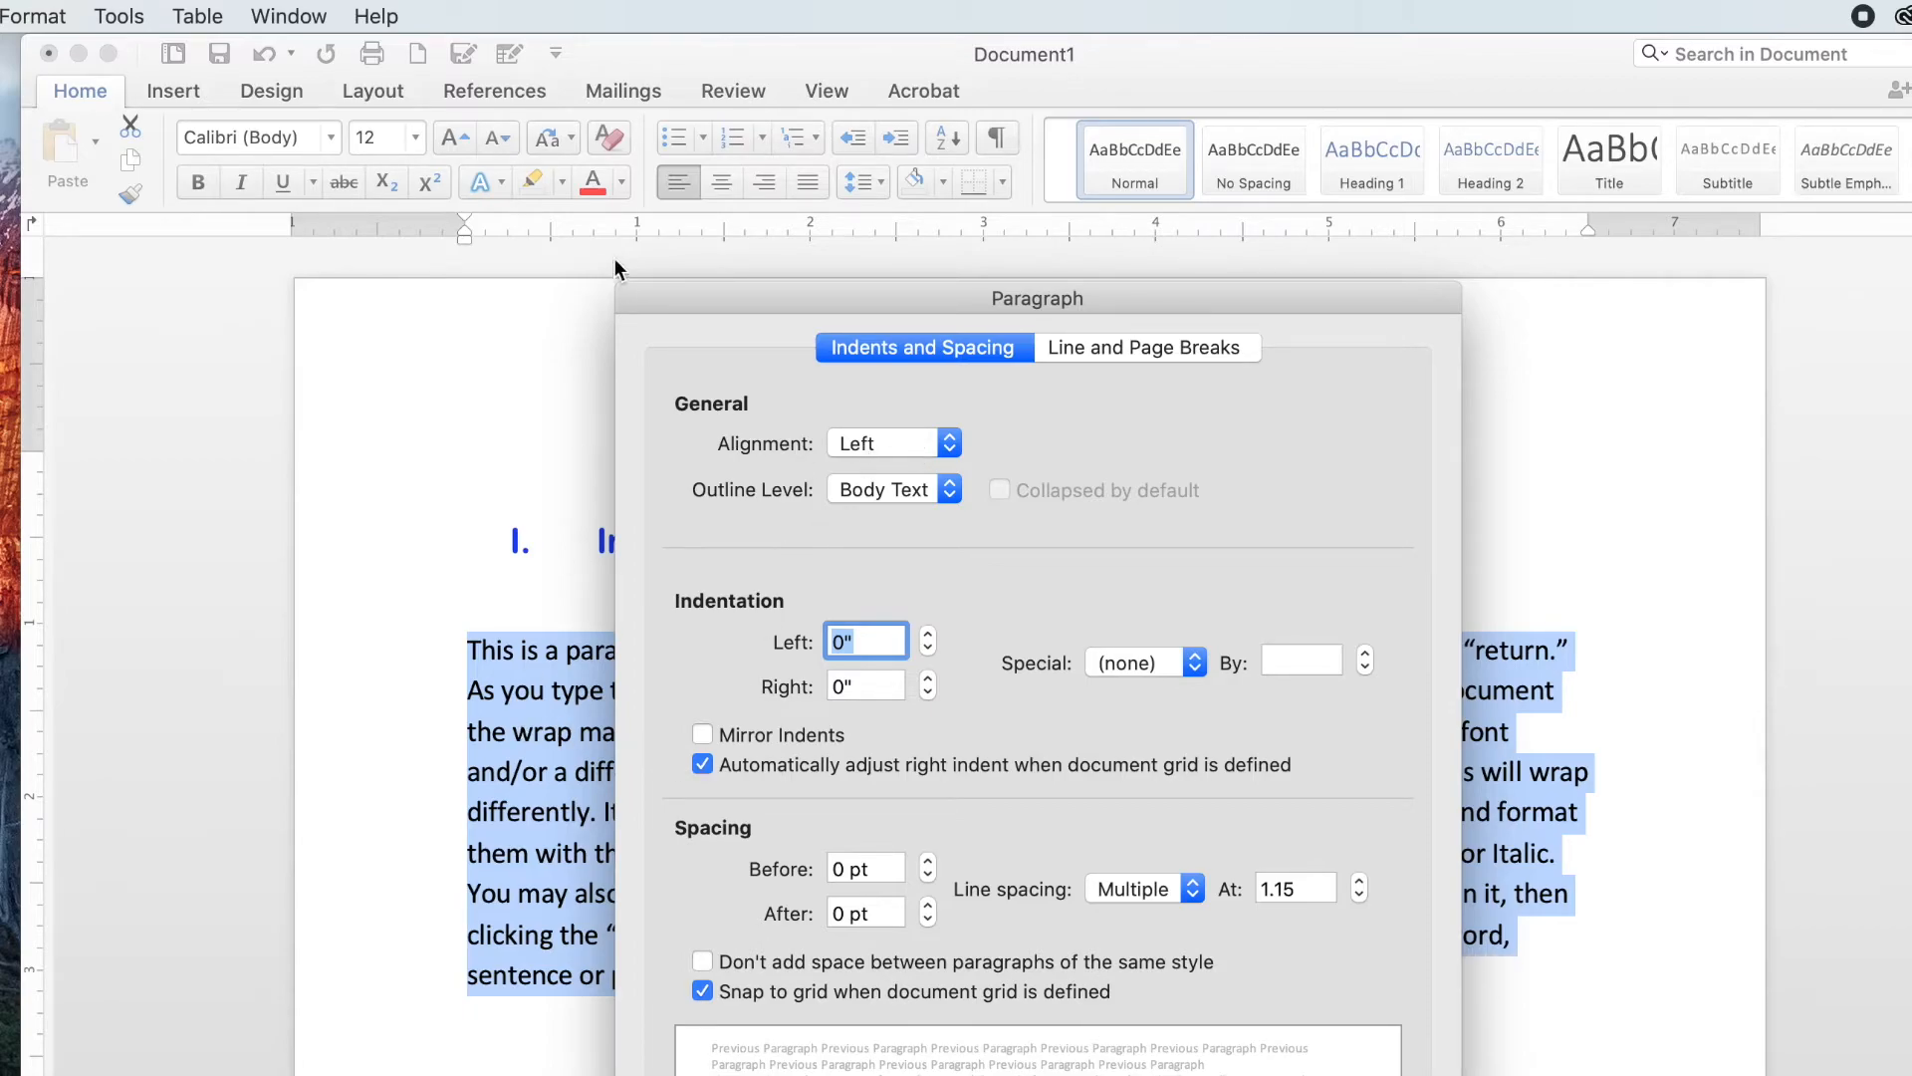
pyautogui.click(954, 445)
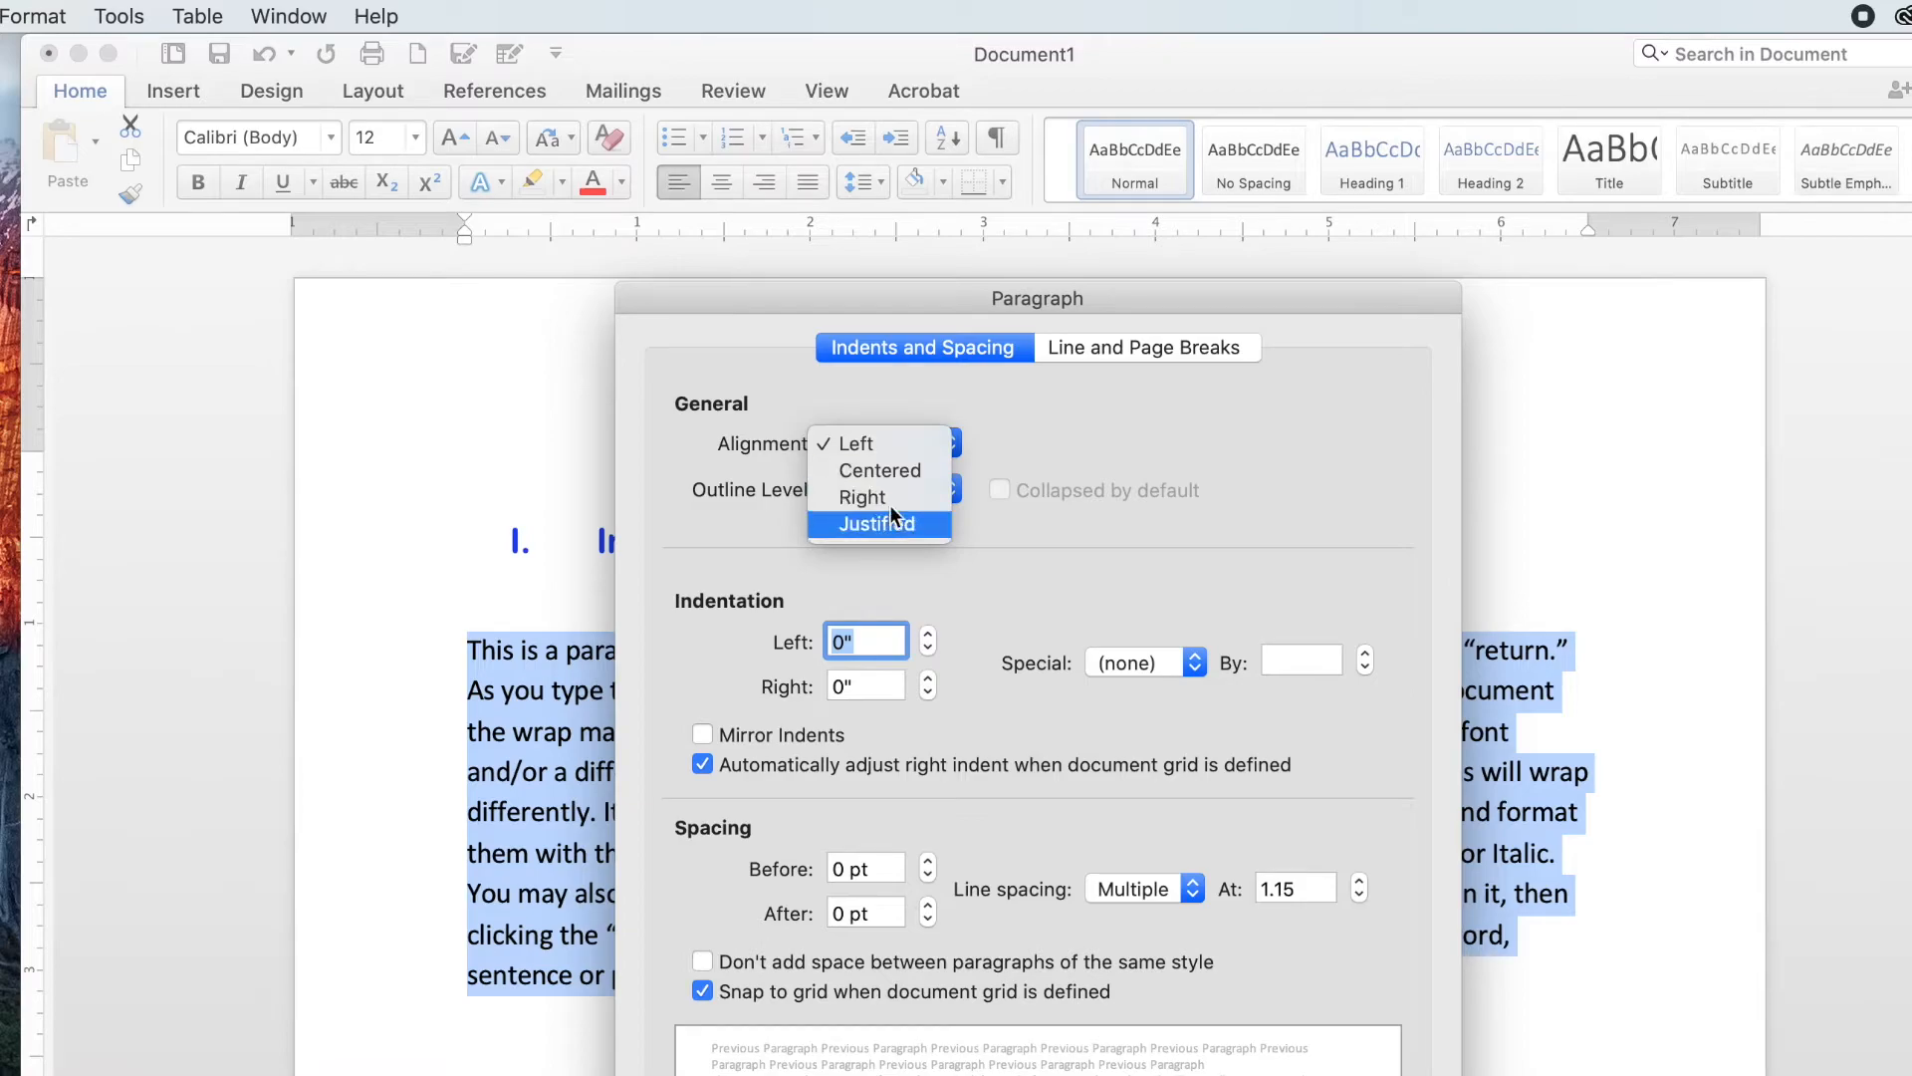
pyautogui.click(867, 443)
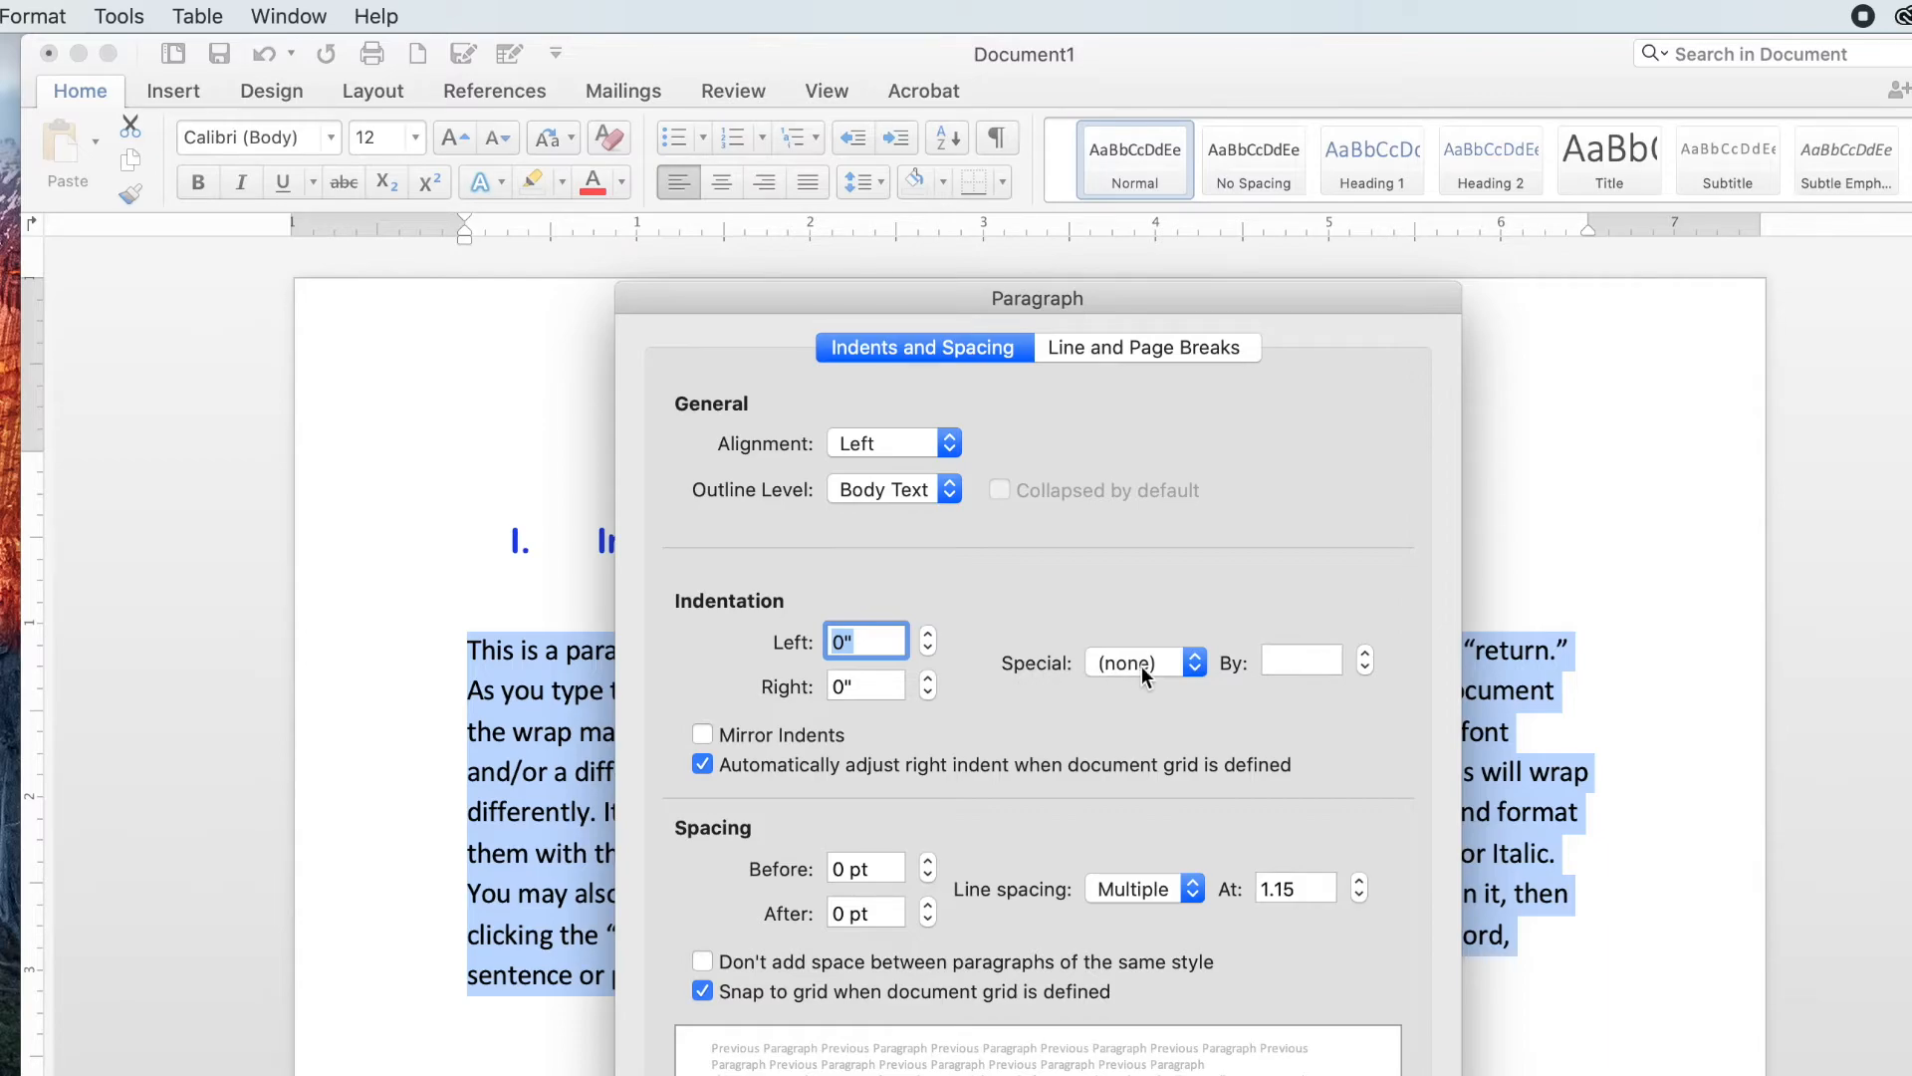
# Step: Give the paragraph a first-line indent of 0.3" and apply the dialog
pyautogui.click(1191, 663)
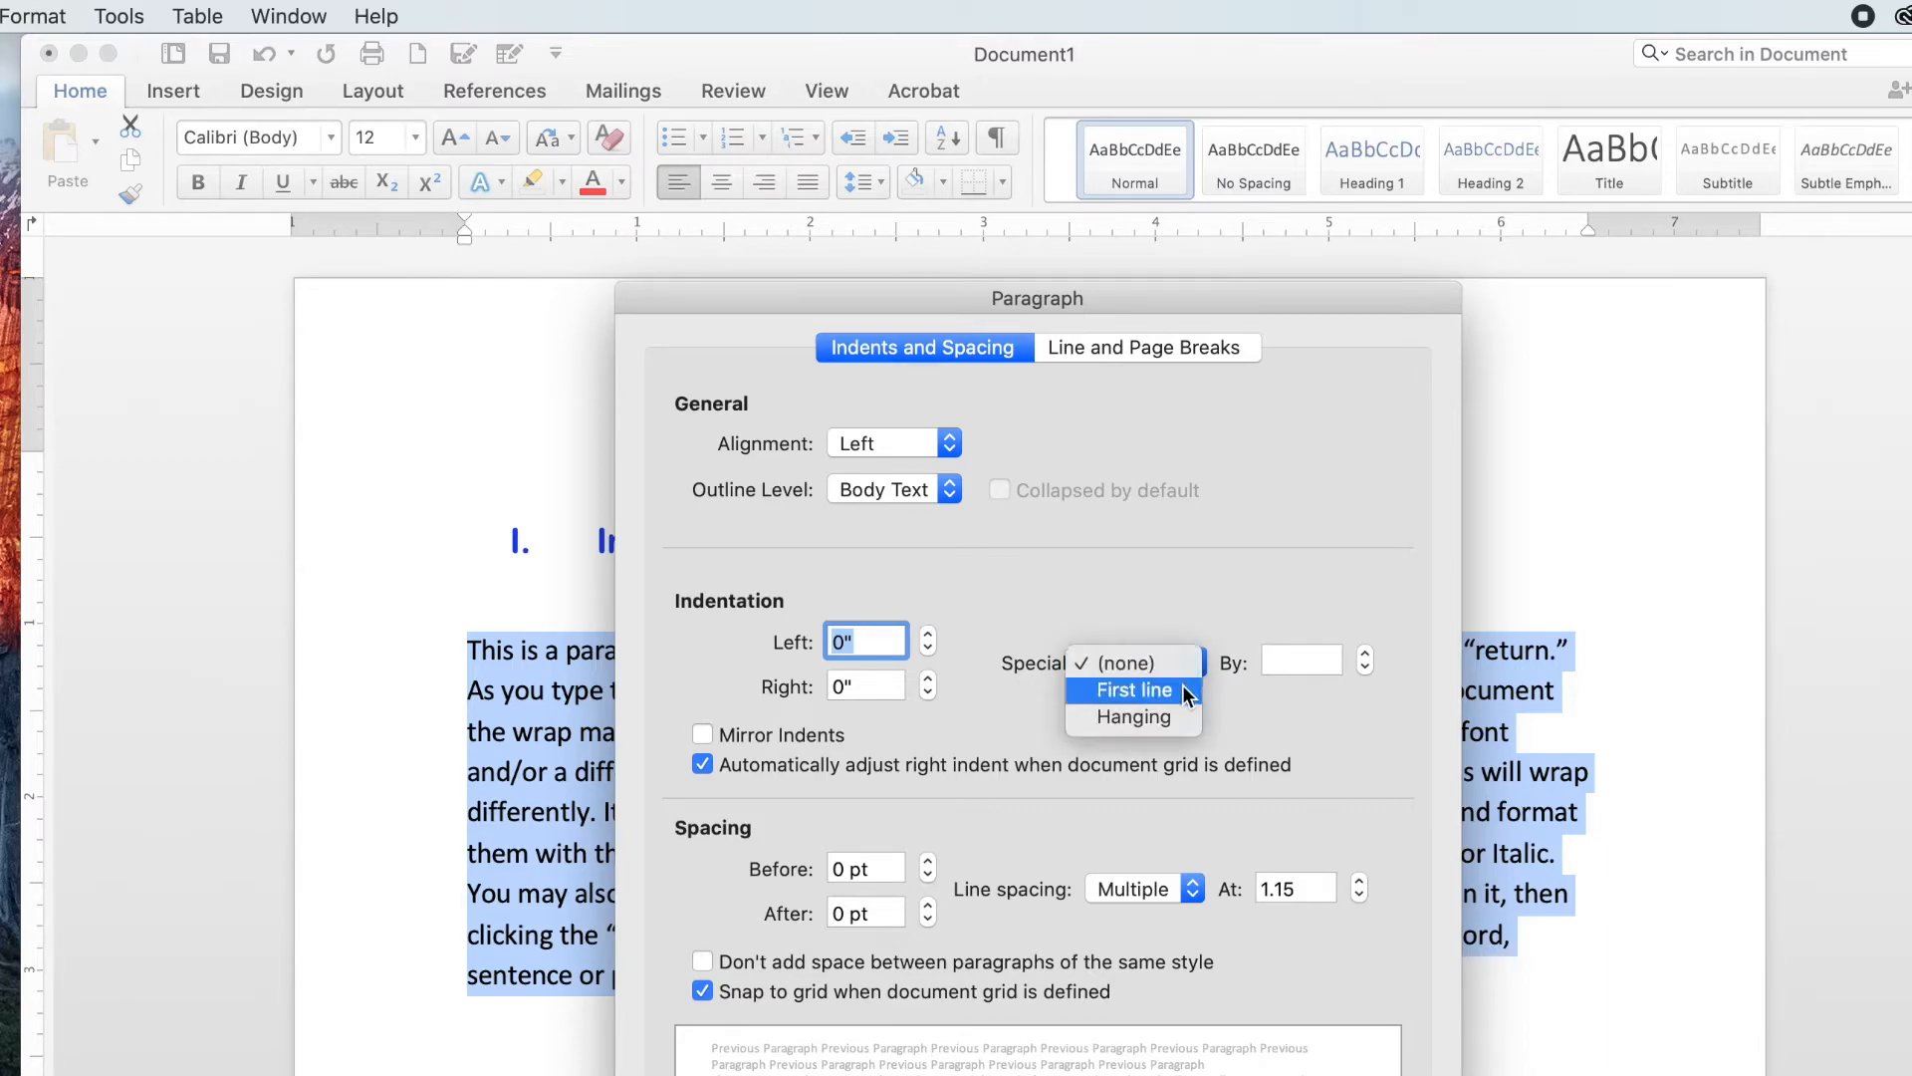
pyautogui.click(1182, 688)
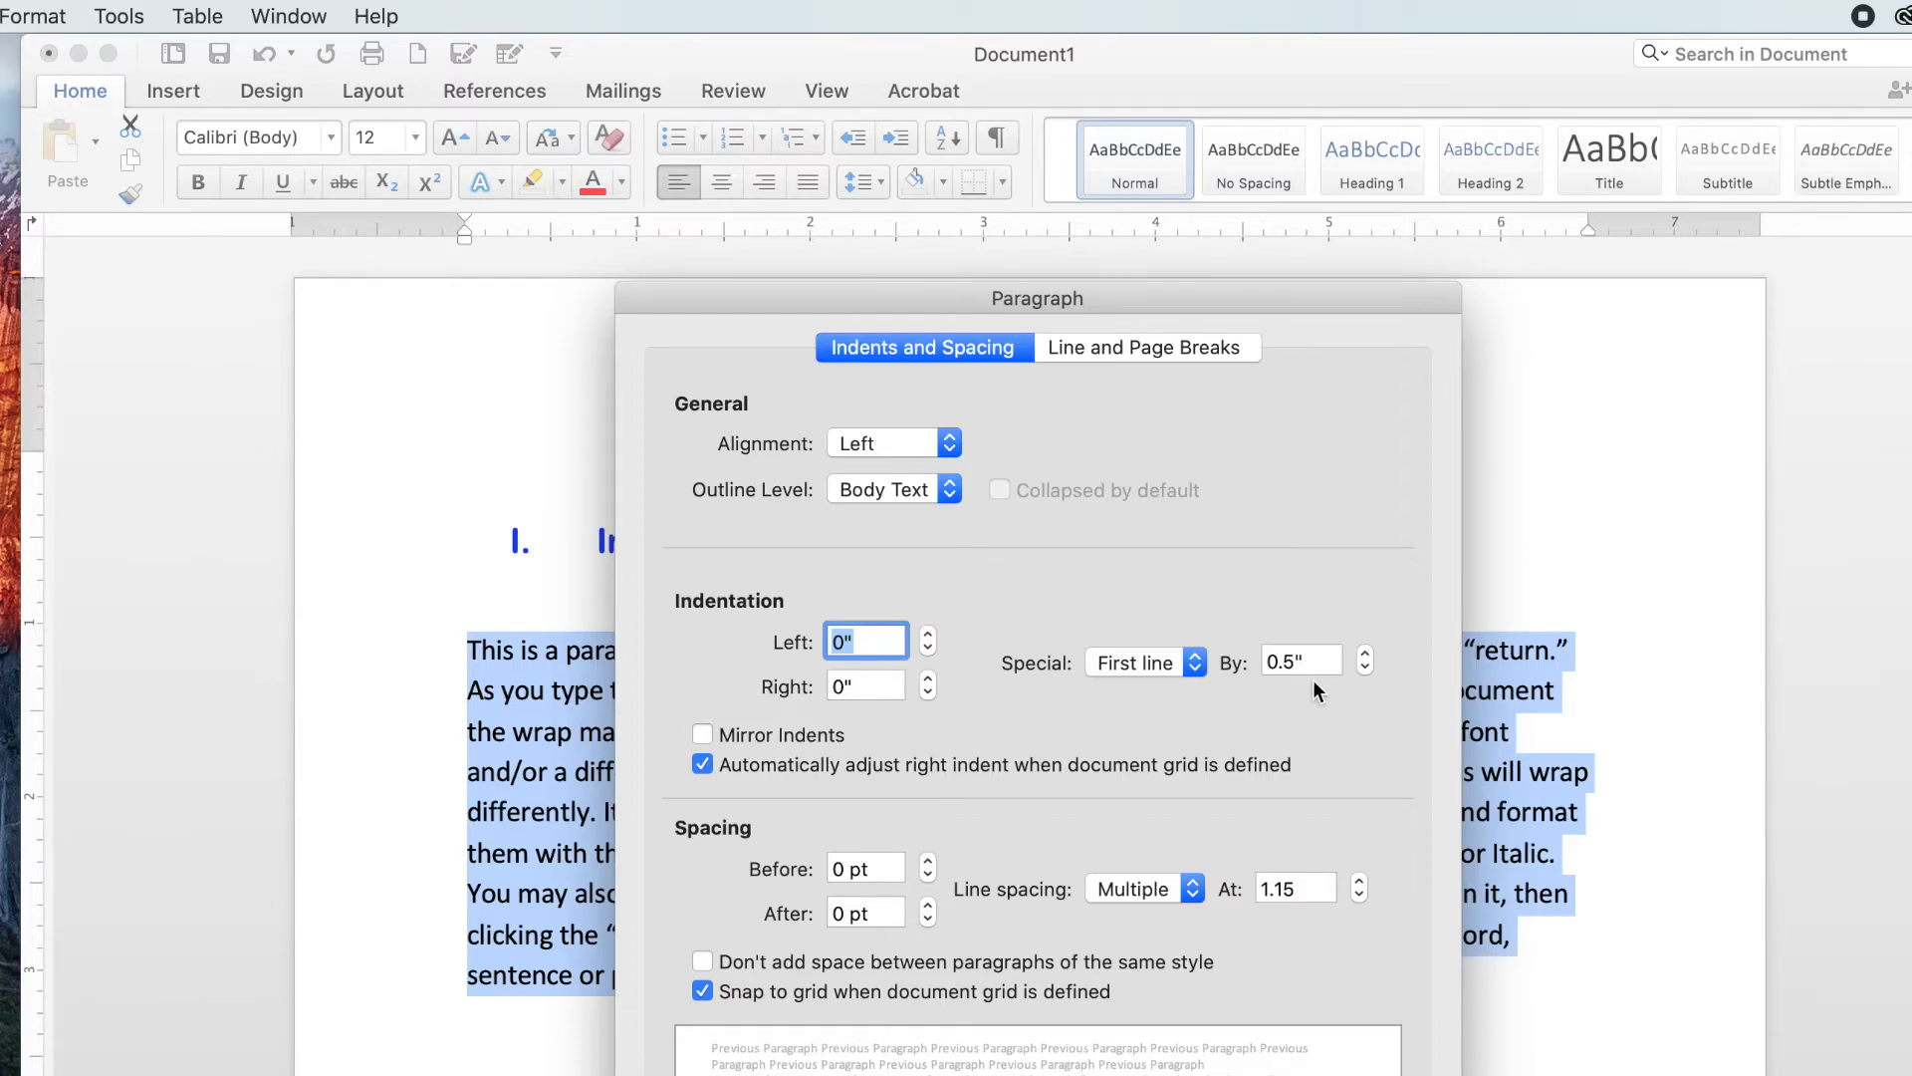
pyautogui.click(1365, 669)
pyautogui.click(1364, 669)
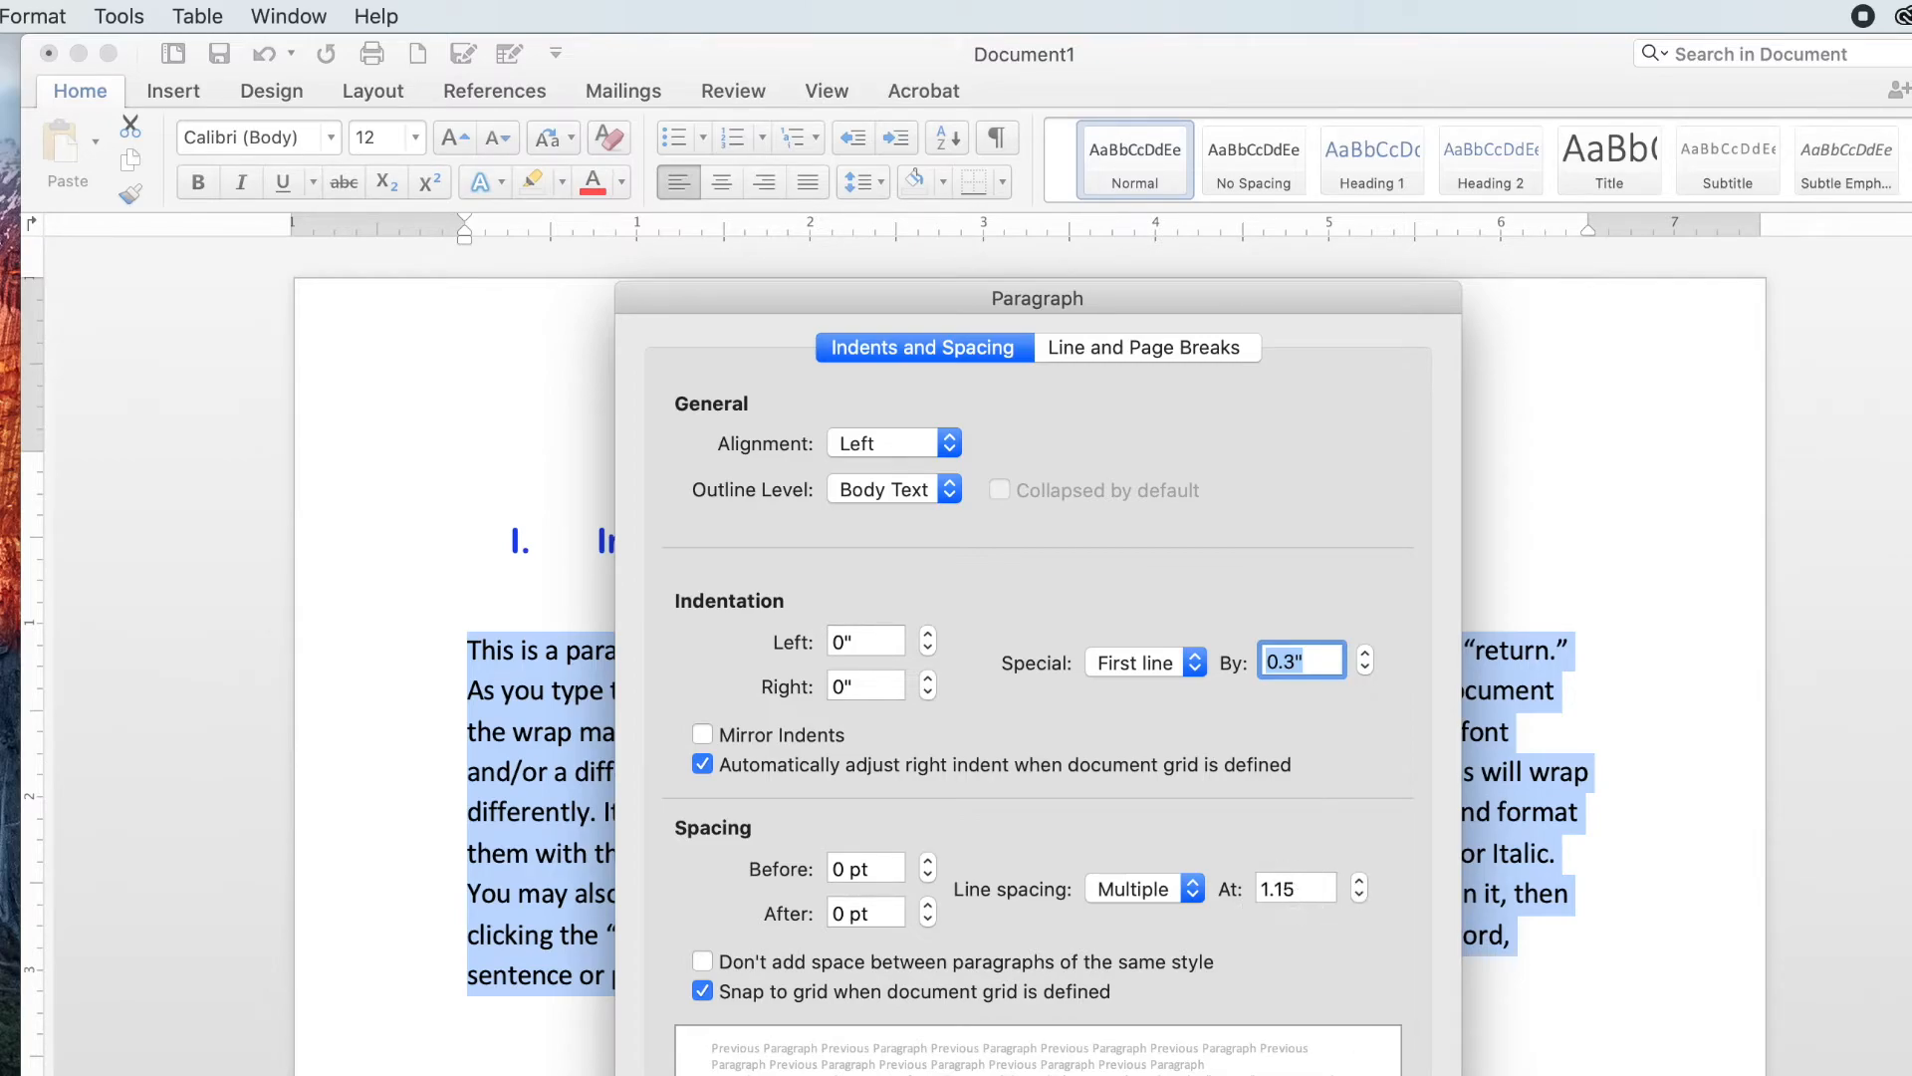
pyautogui.press('Return')
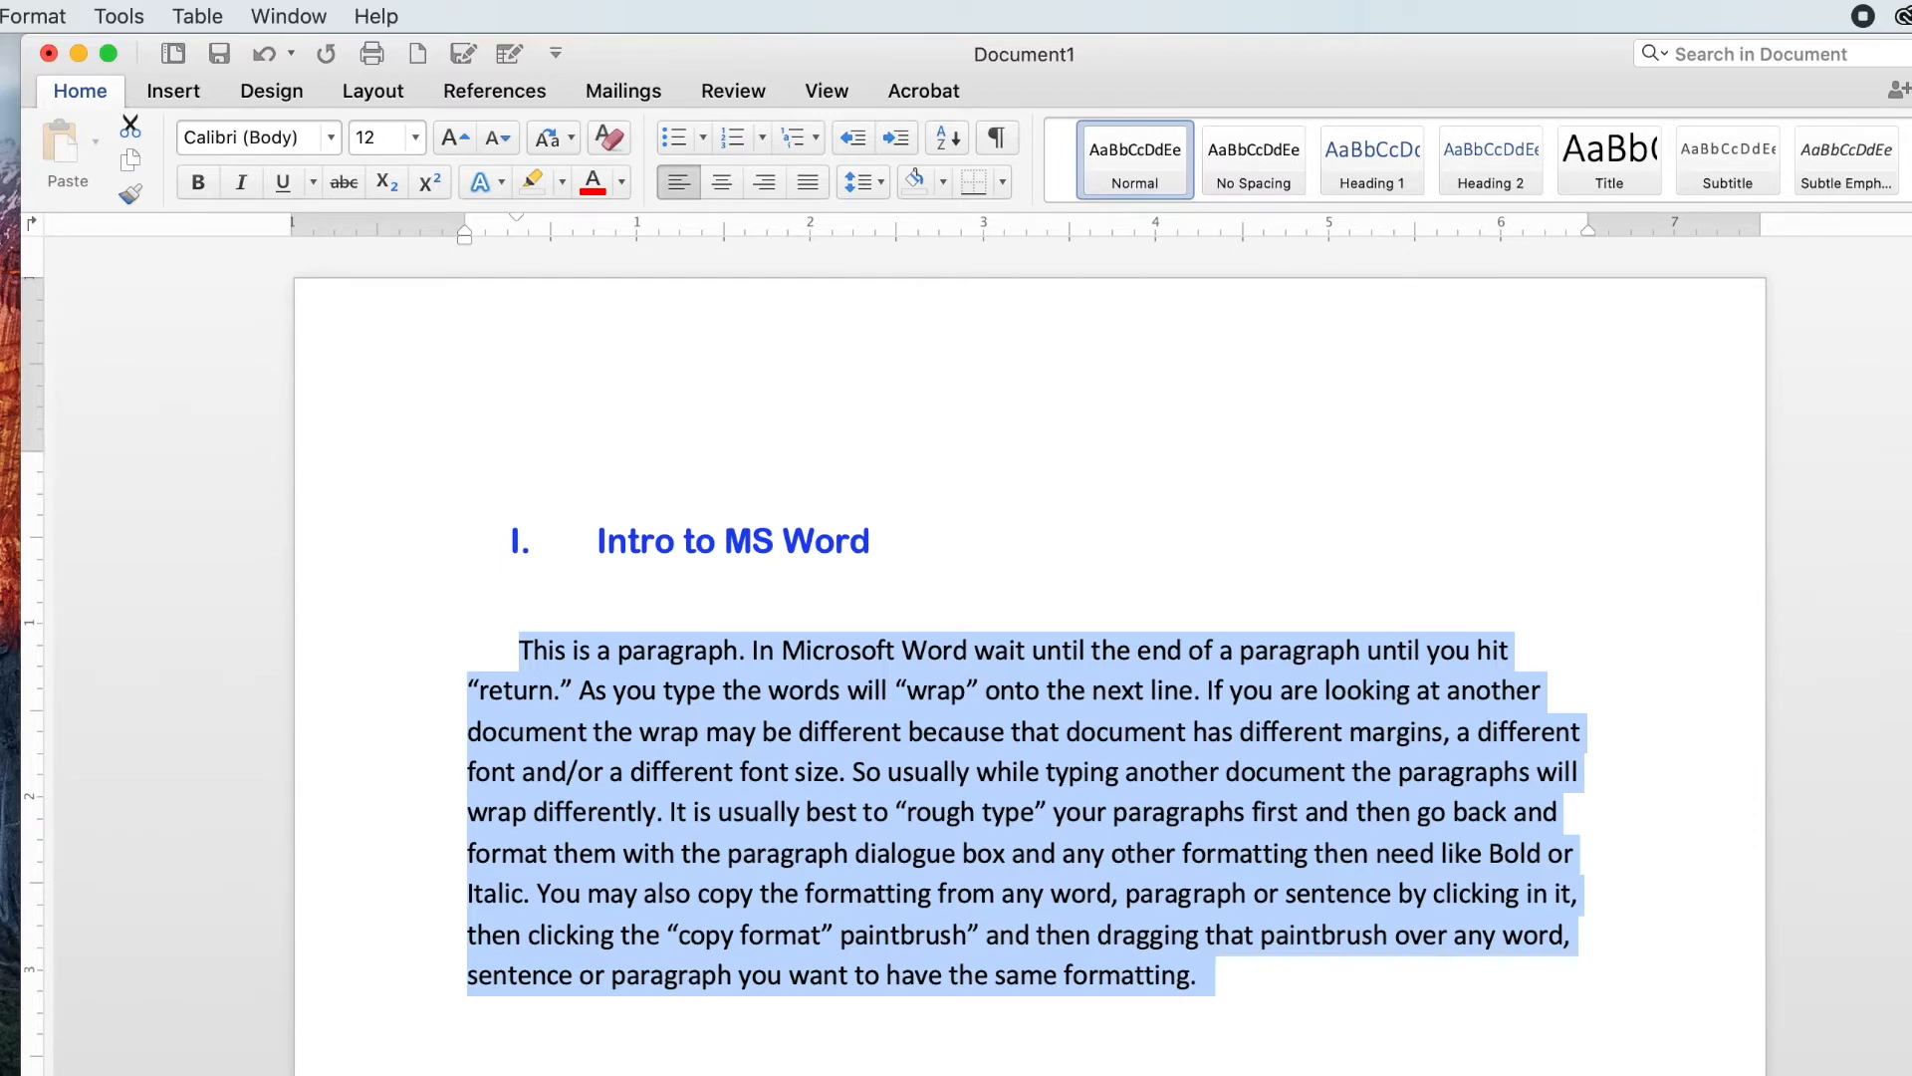
# Step: Make the words "Microsoft Word" in the paragraph bold
pyautogui.click(1243, 981)
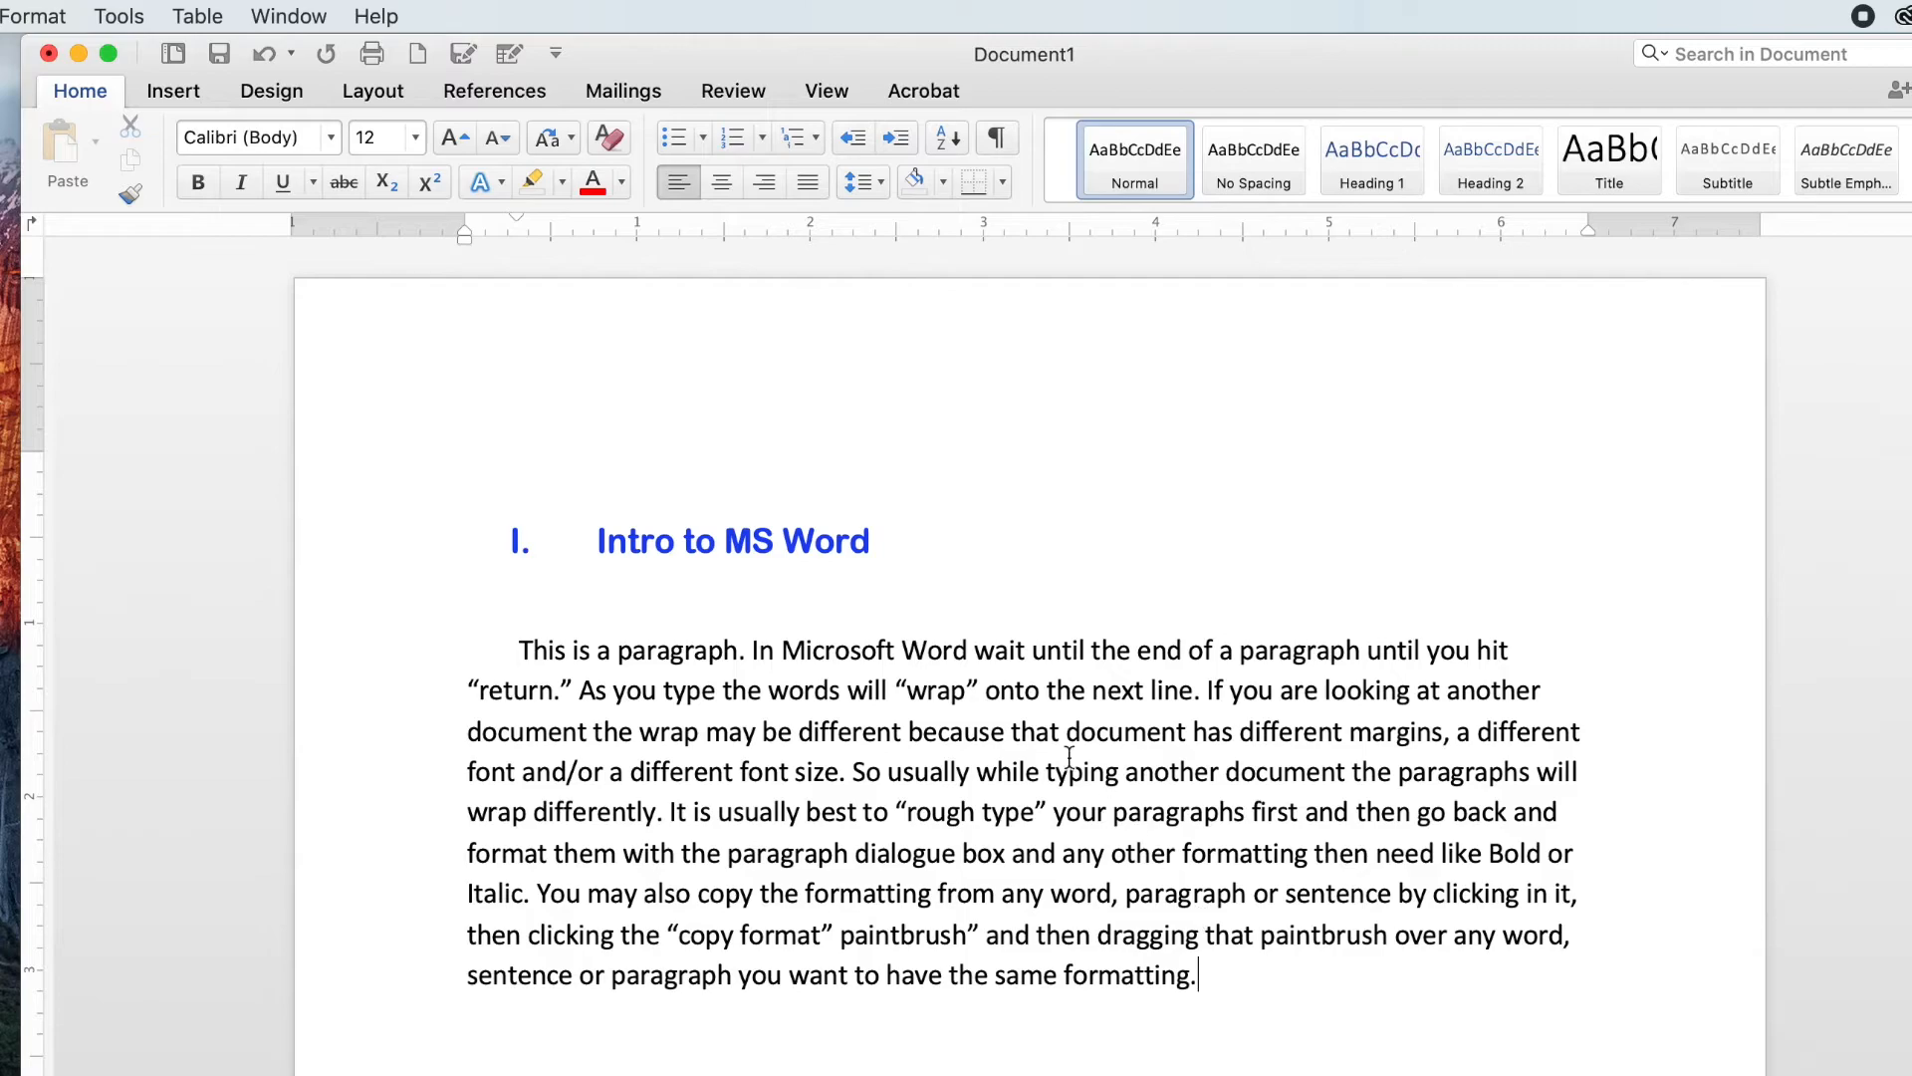
pyautogui.moveTo(782, 651); pyautogui.dragTo(959, 660)
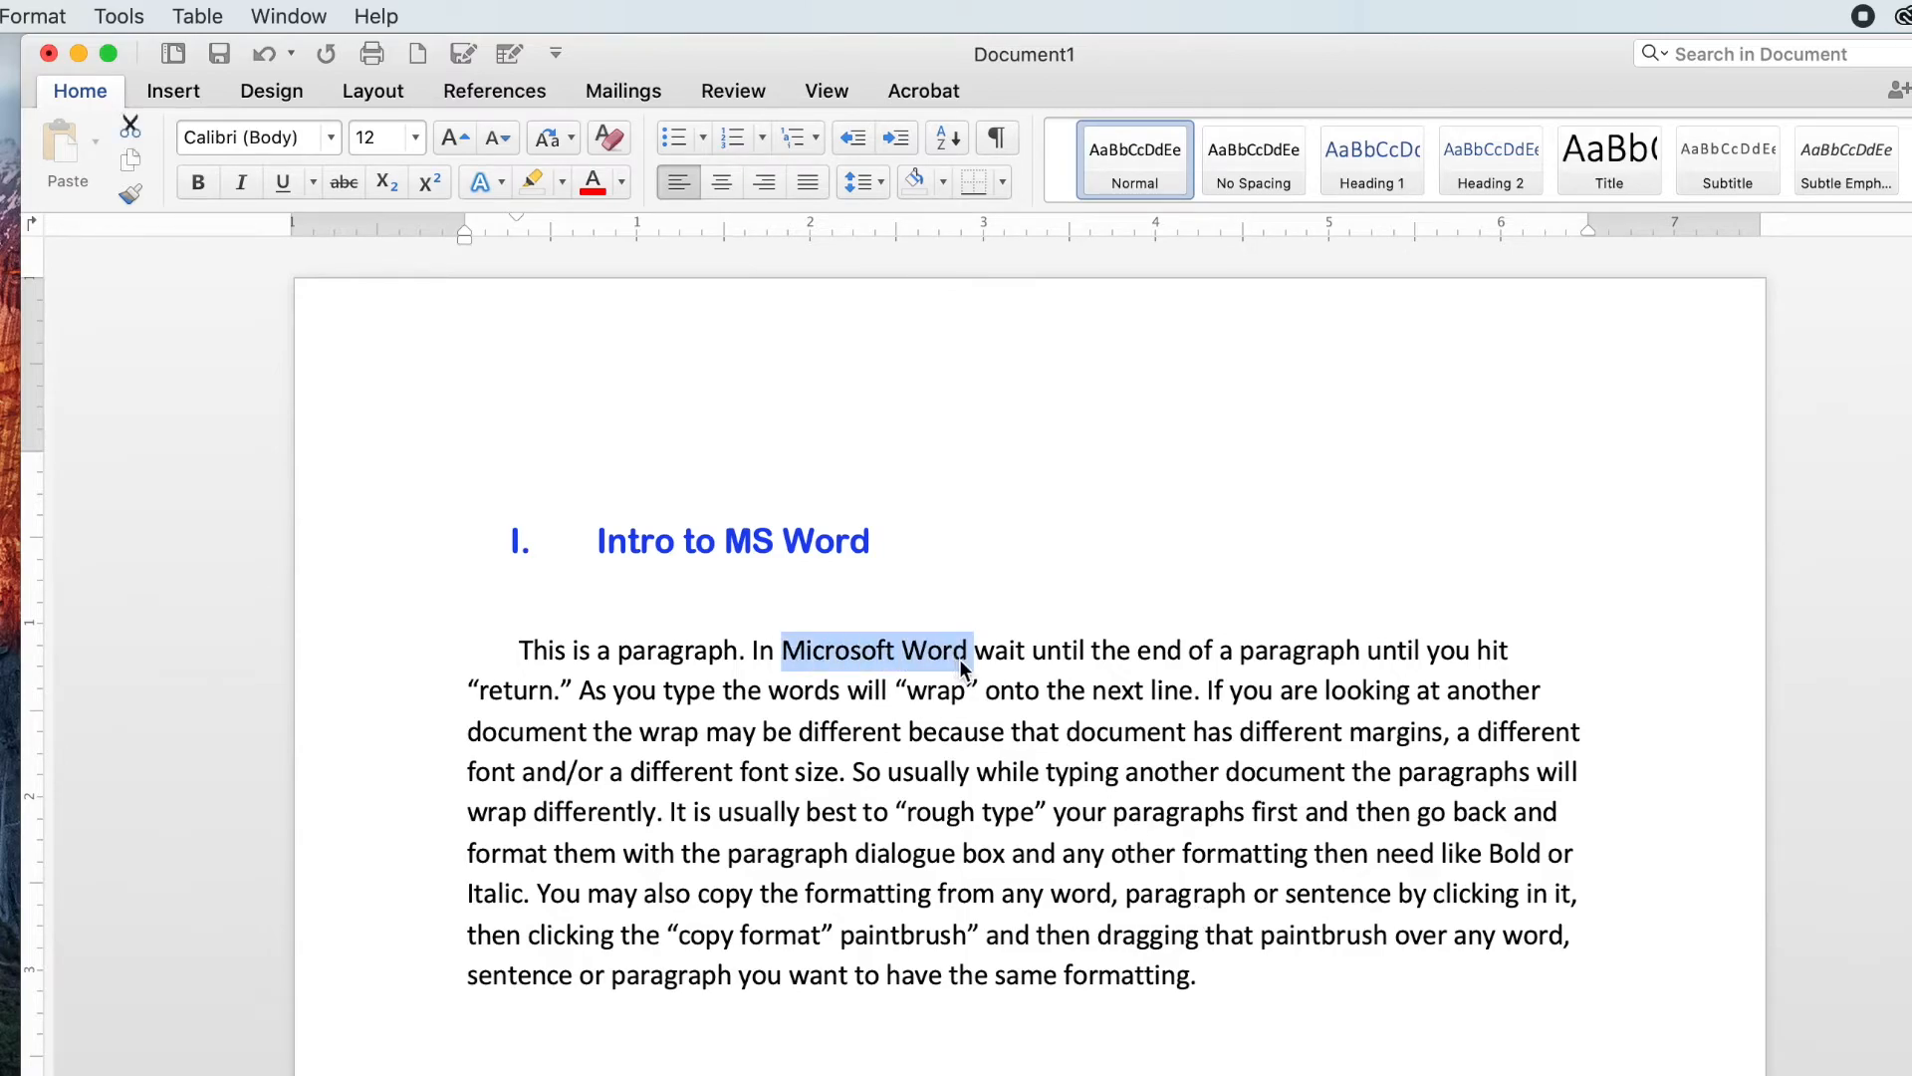
pyautogui.click(198, 183)
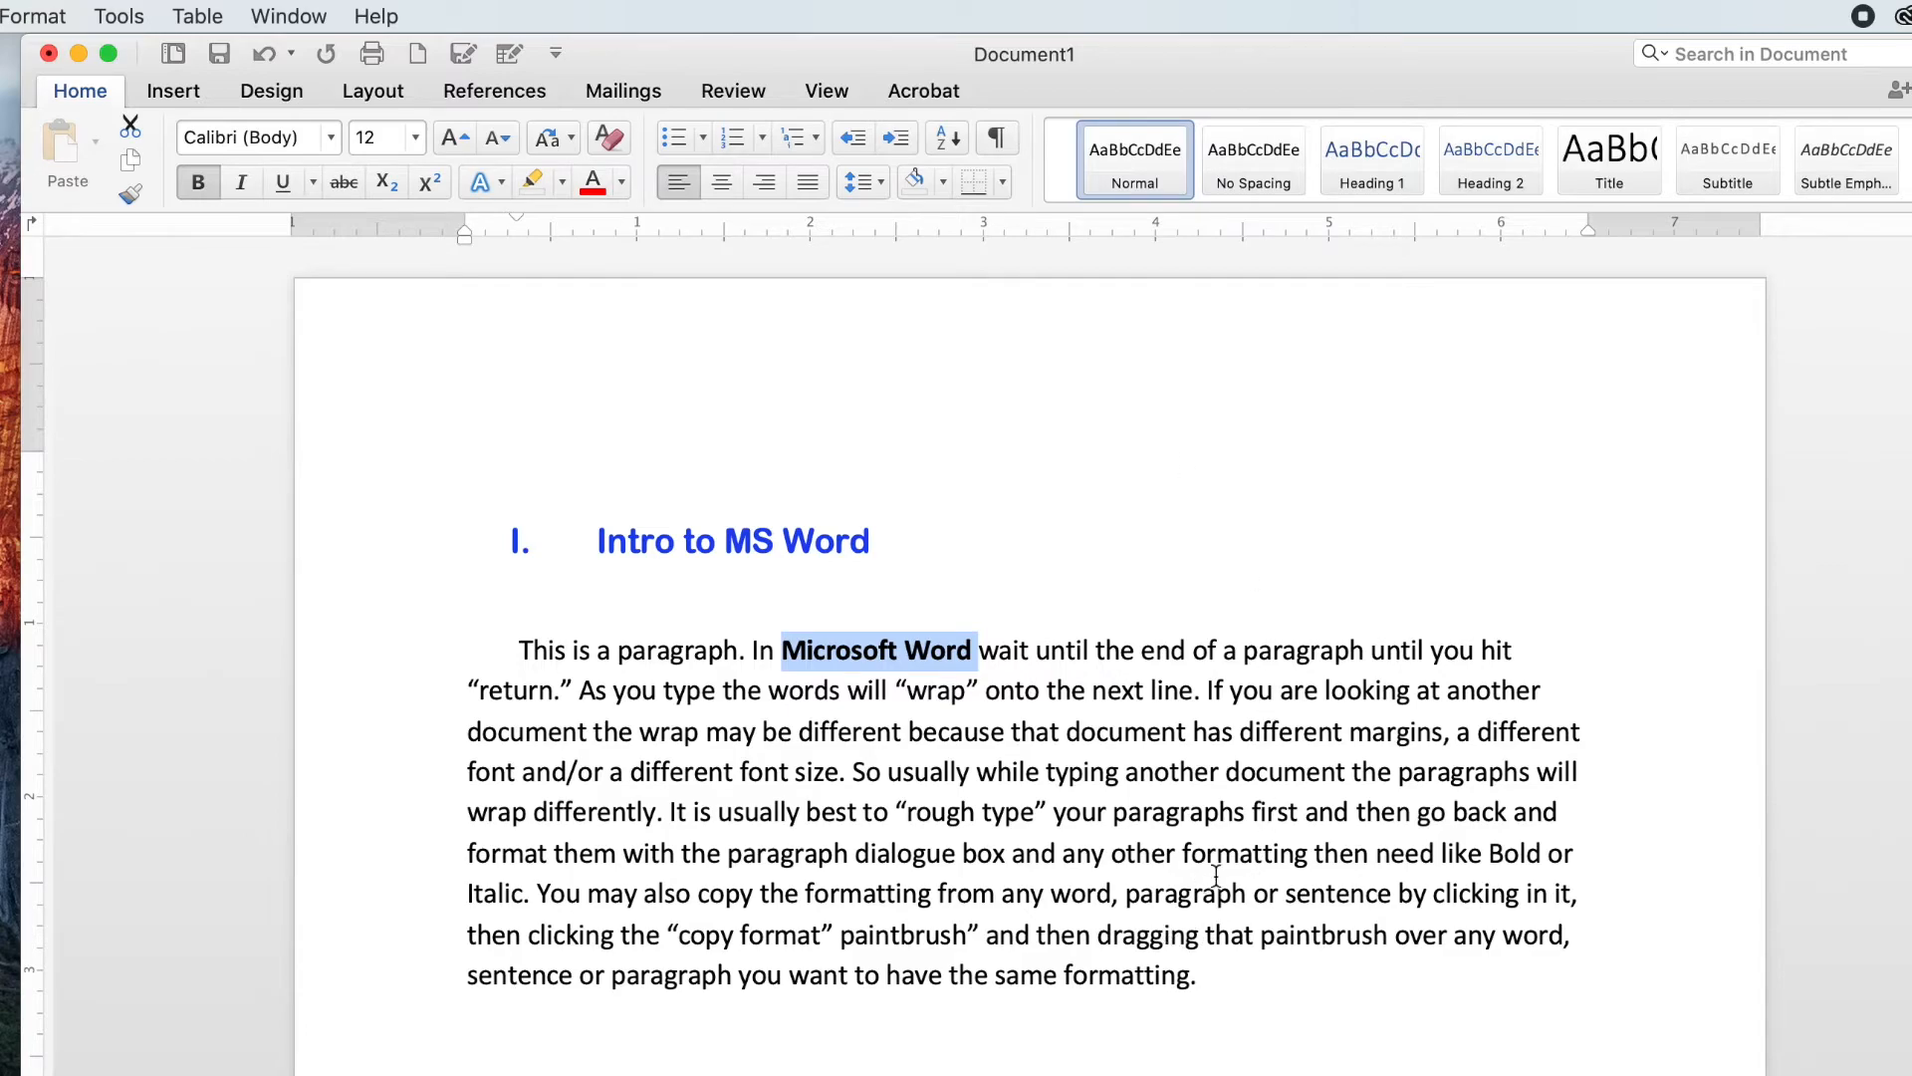
# Step: Italicize the word "wrap" in the paragraph's second line
pyautogui.moveTo(908, 689); pyautogui.dragTo(966, 693)
pyautogui.click(236, 183)
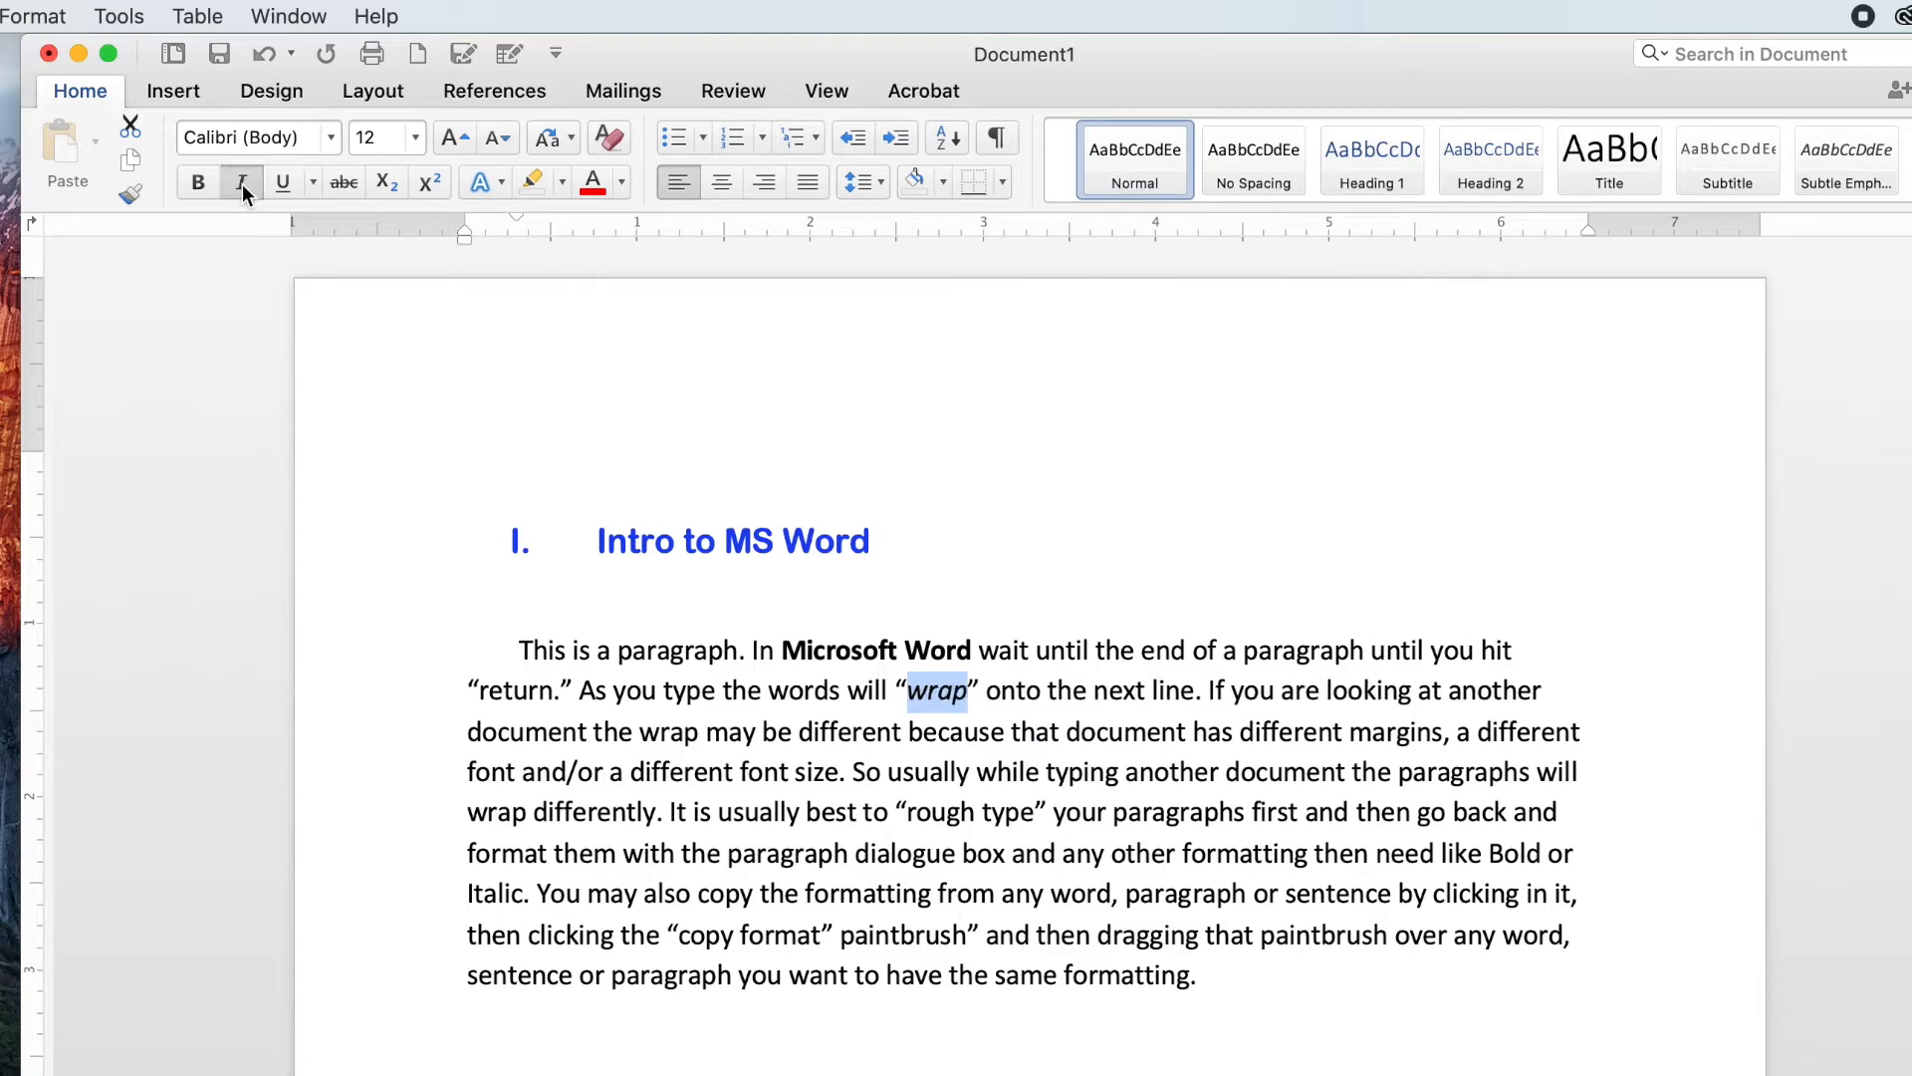
pyautogui.click(1187, 538)
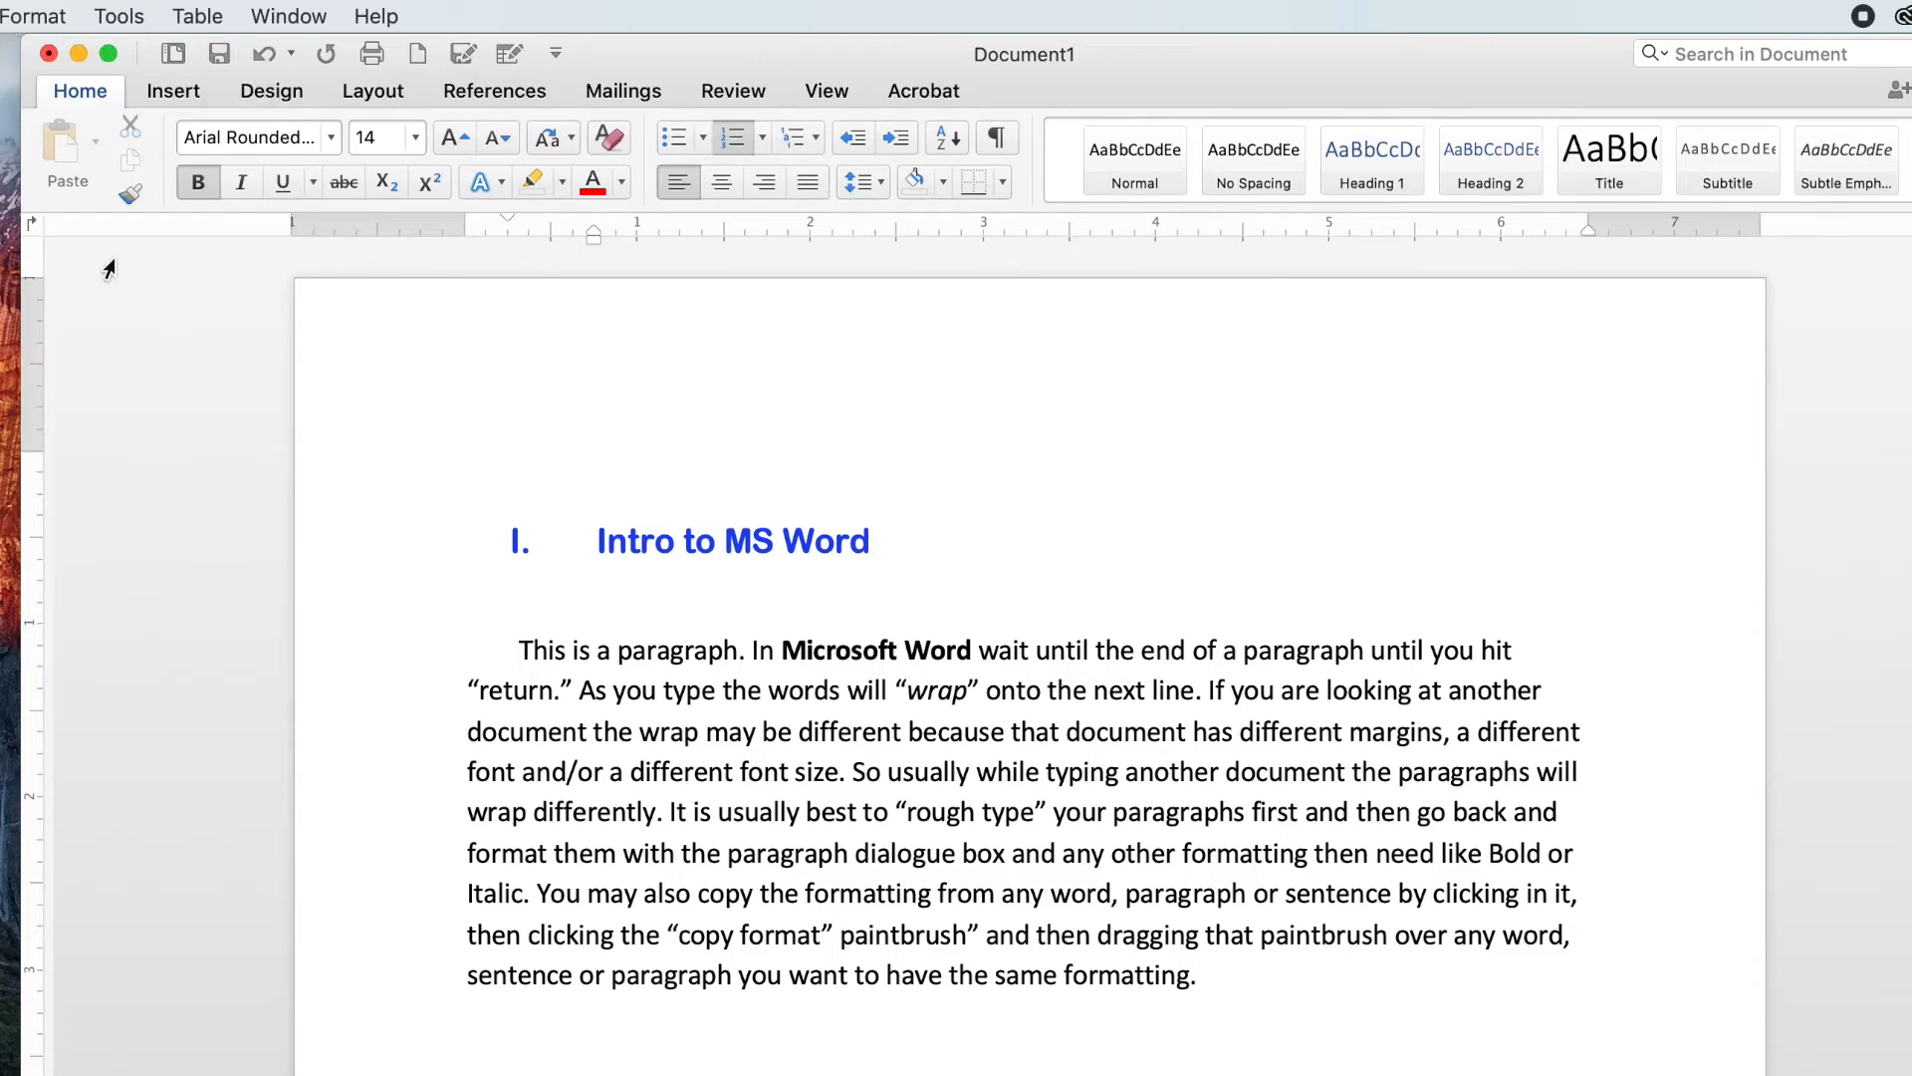
# Step: Open Save As and name the document IntrotoMSWord by removing the spaces from the suggested name
pyautogui.click(0, 16)
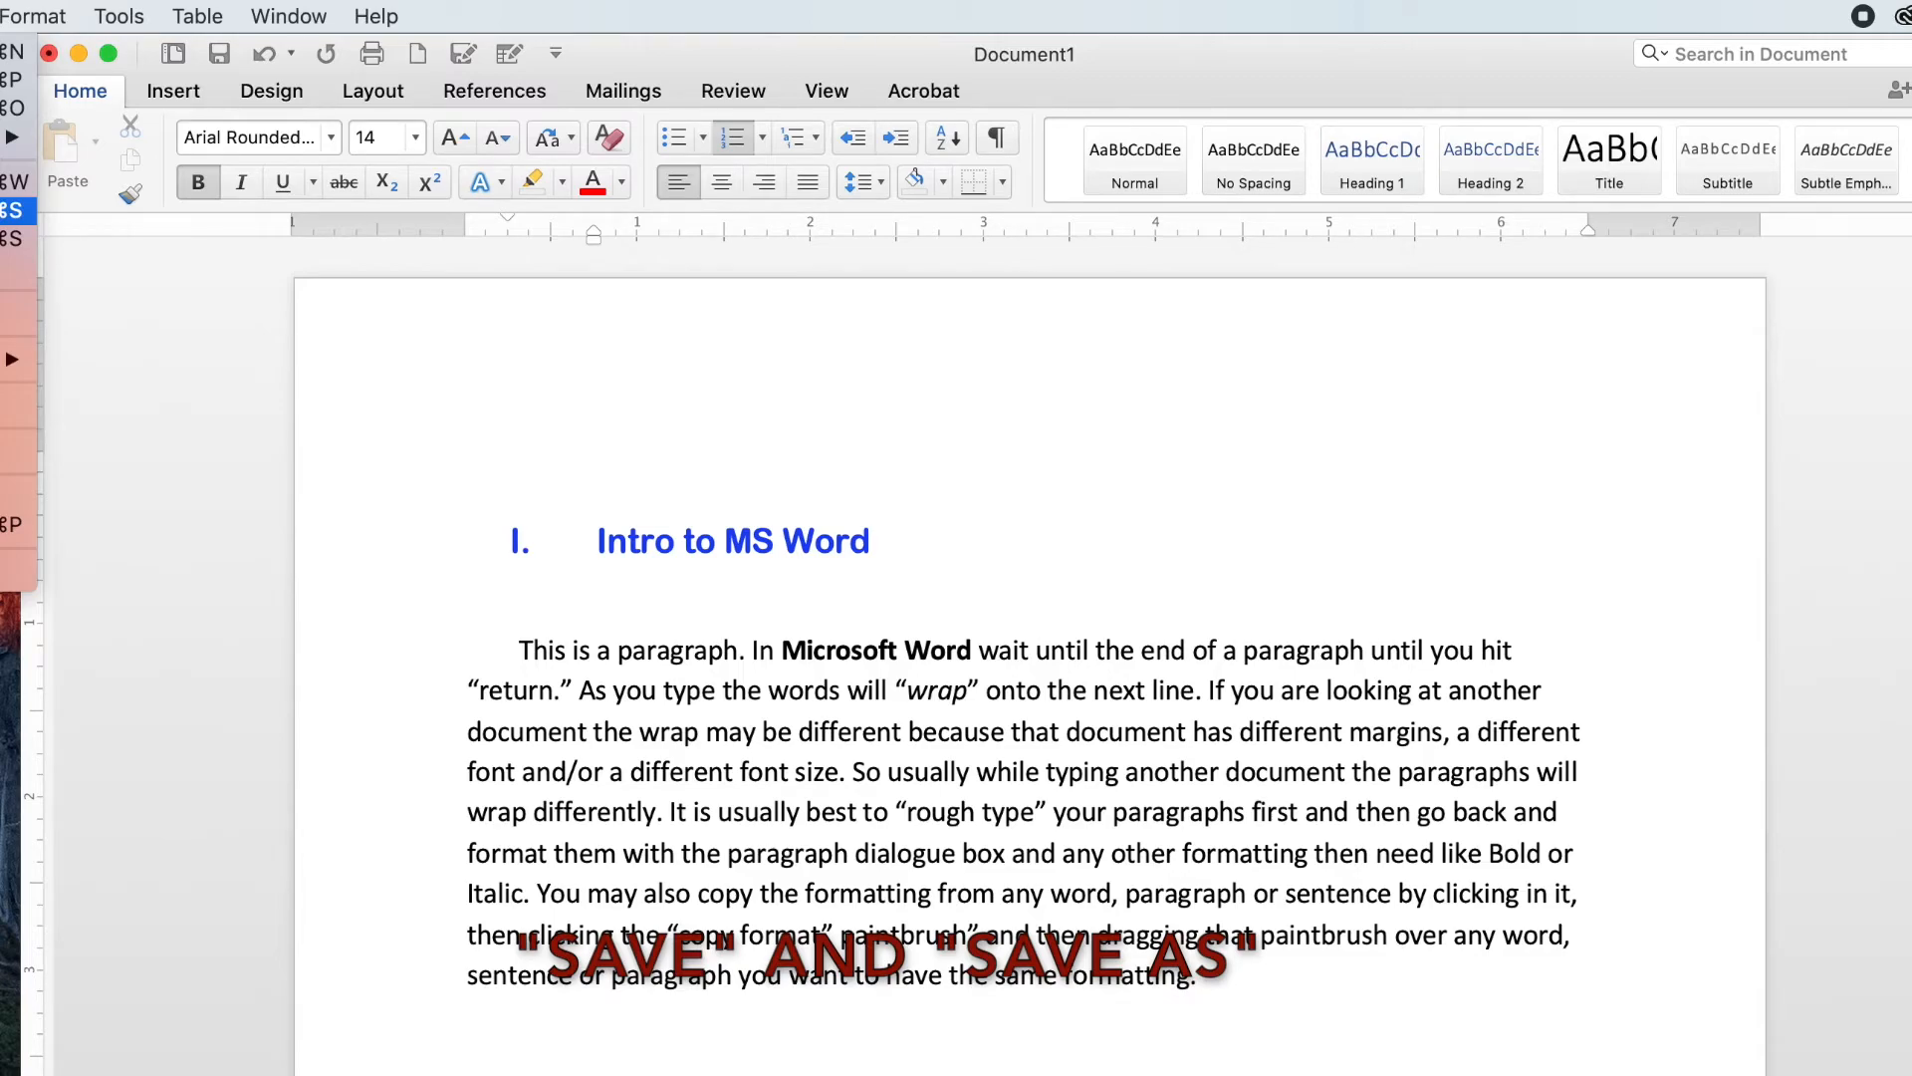
pyautogui.click(12, 211)
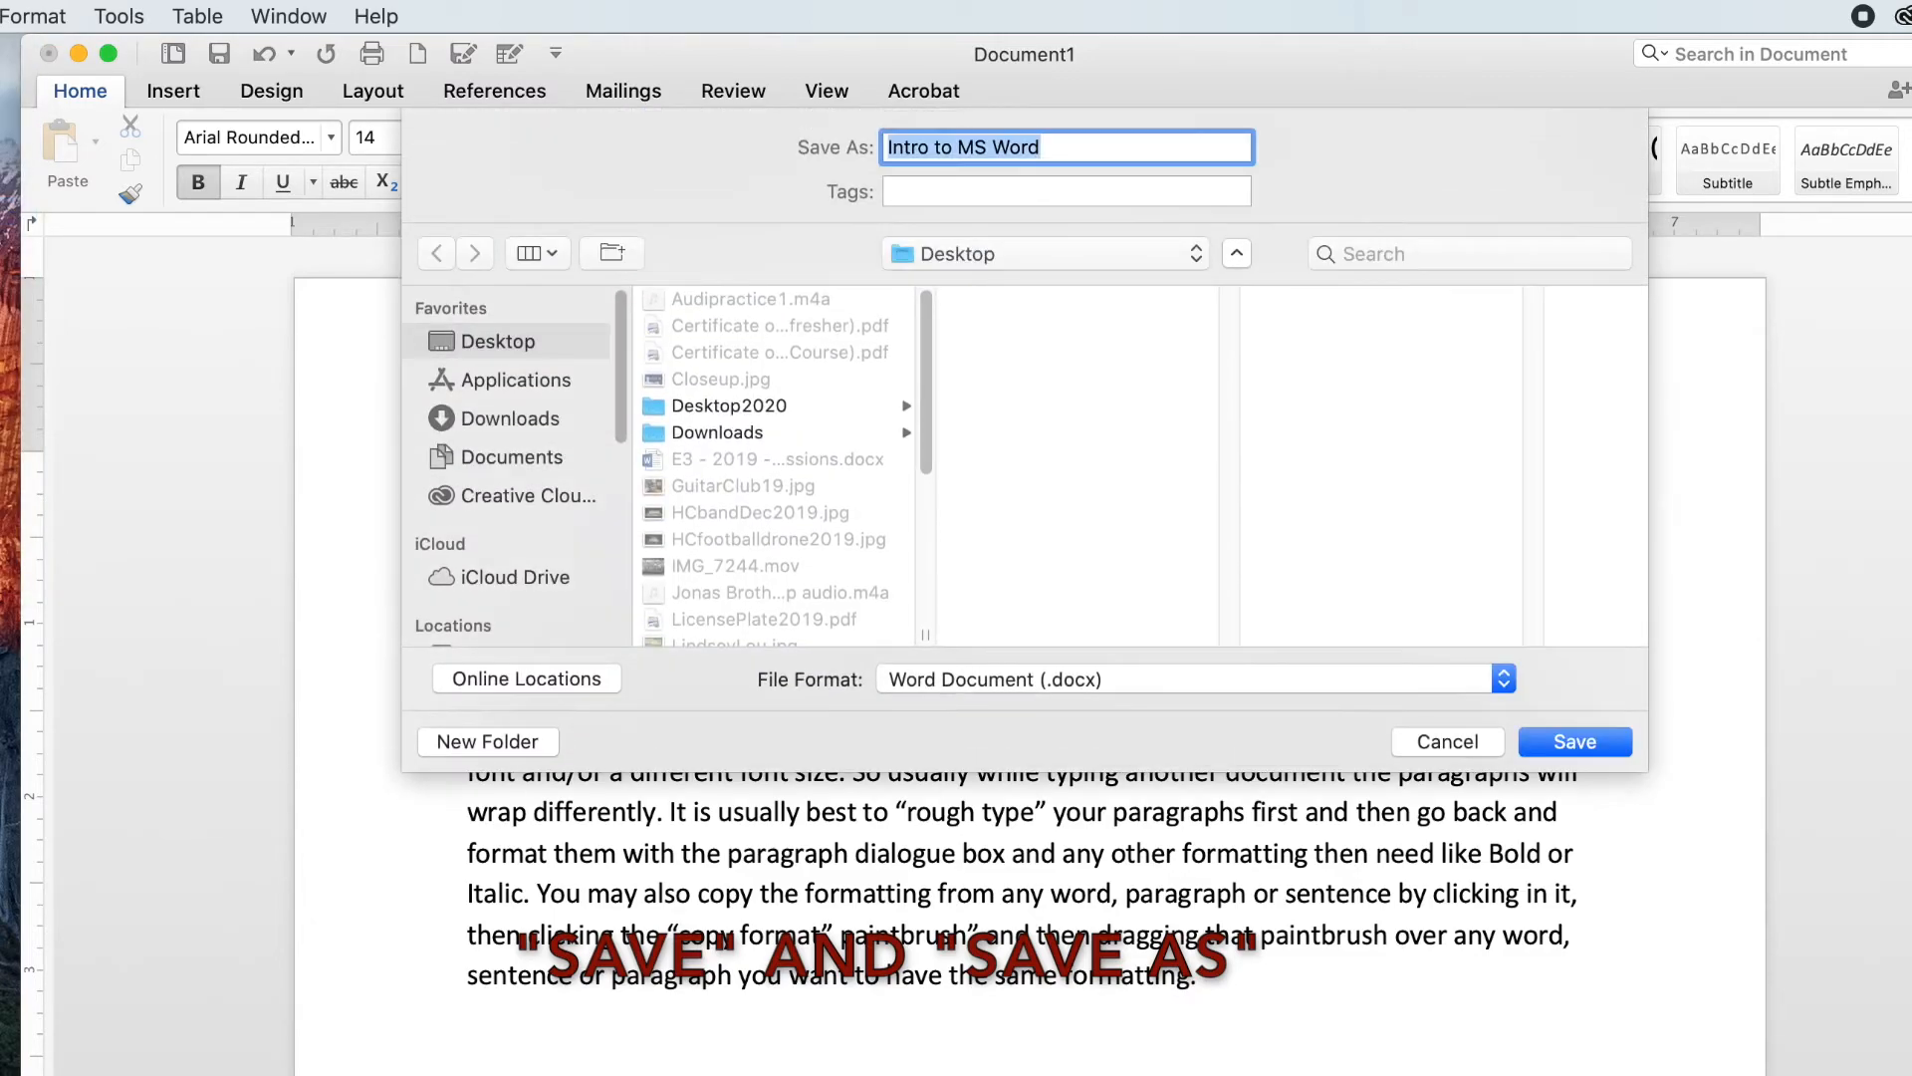
pyautogui.click(1235, 256)
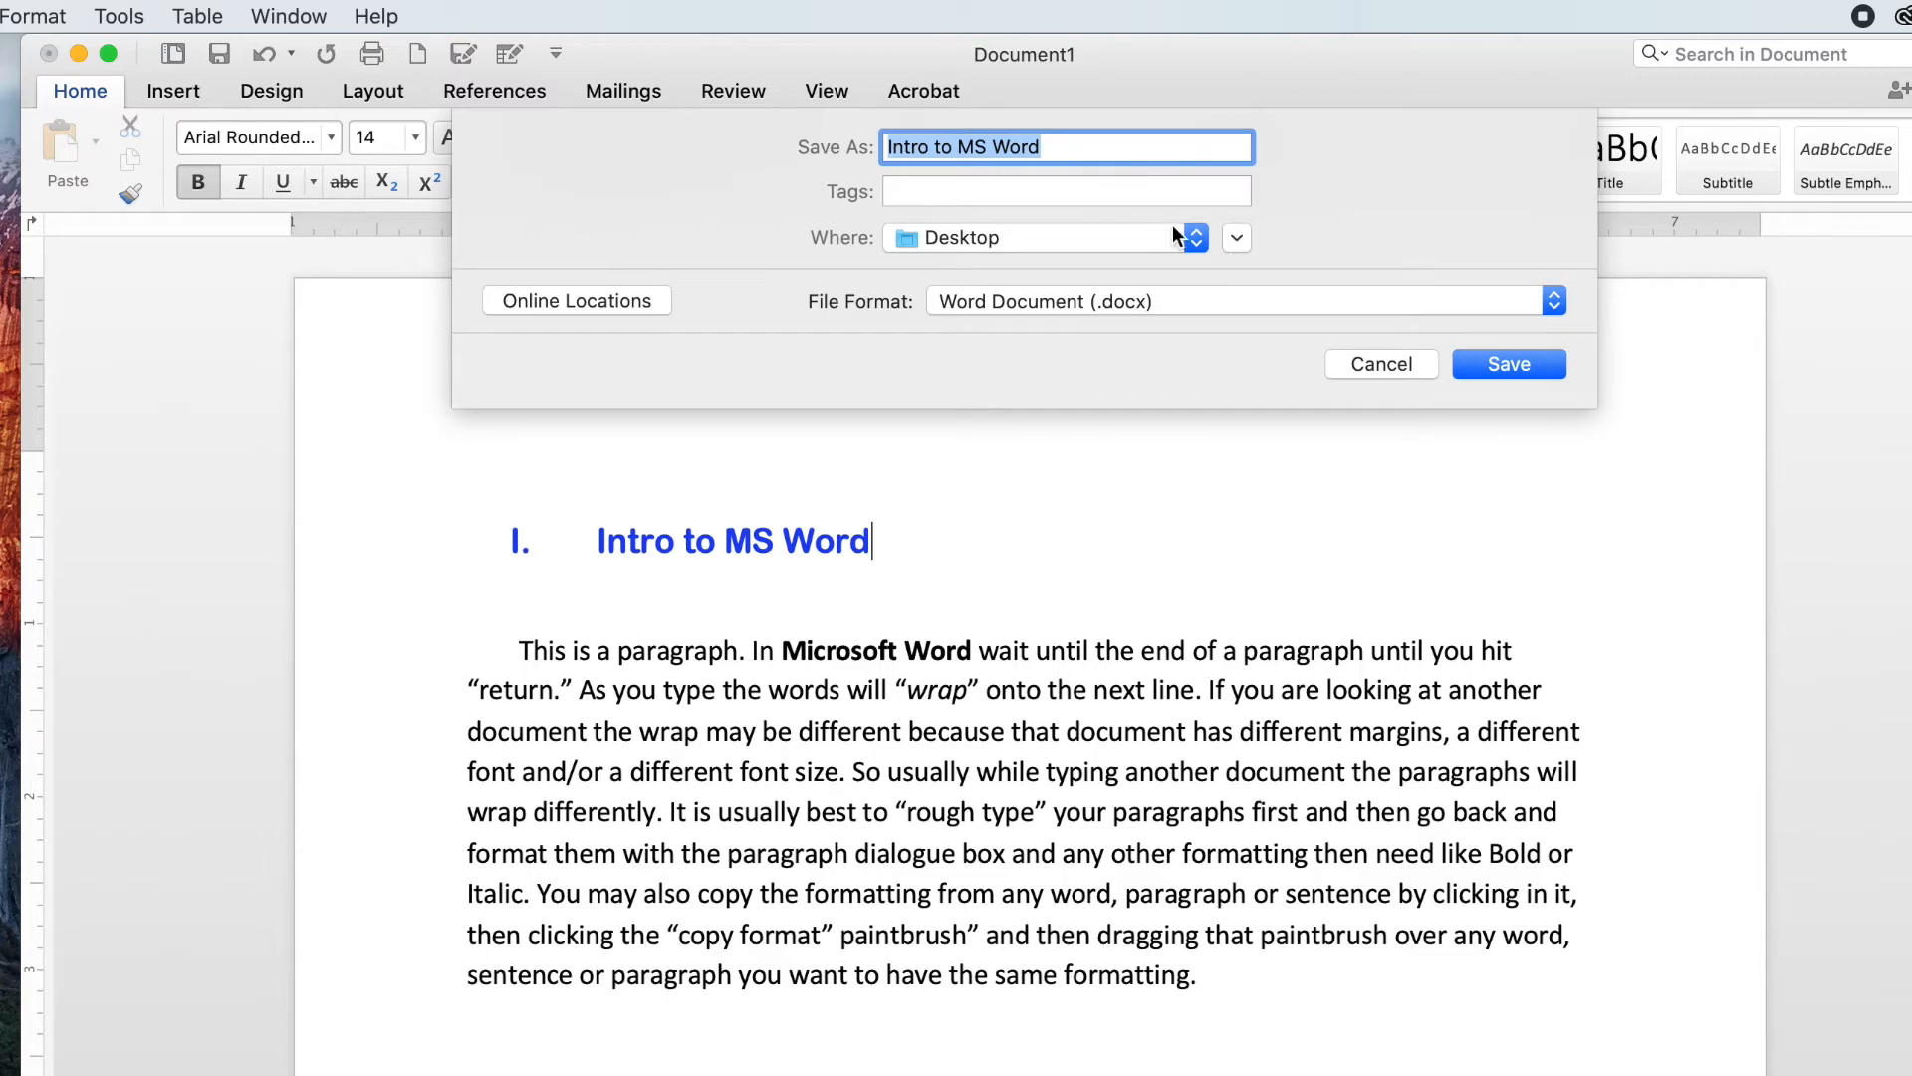
pyautogui.click(1237, 239)
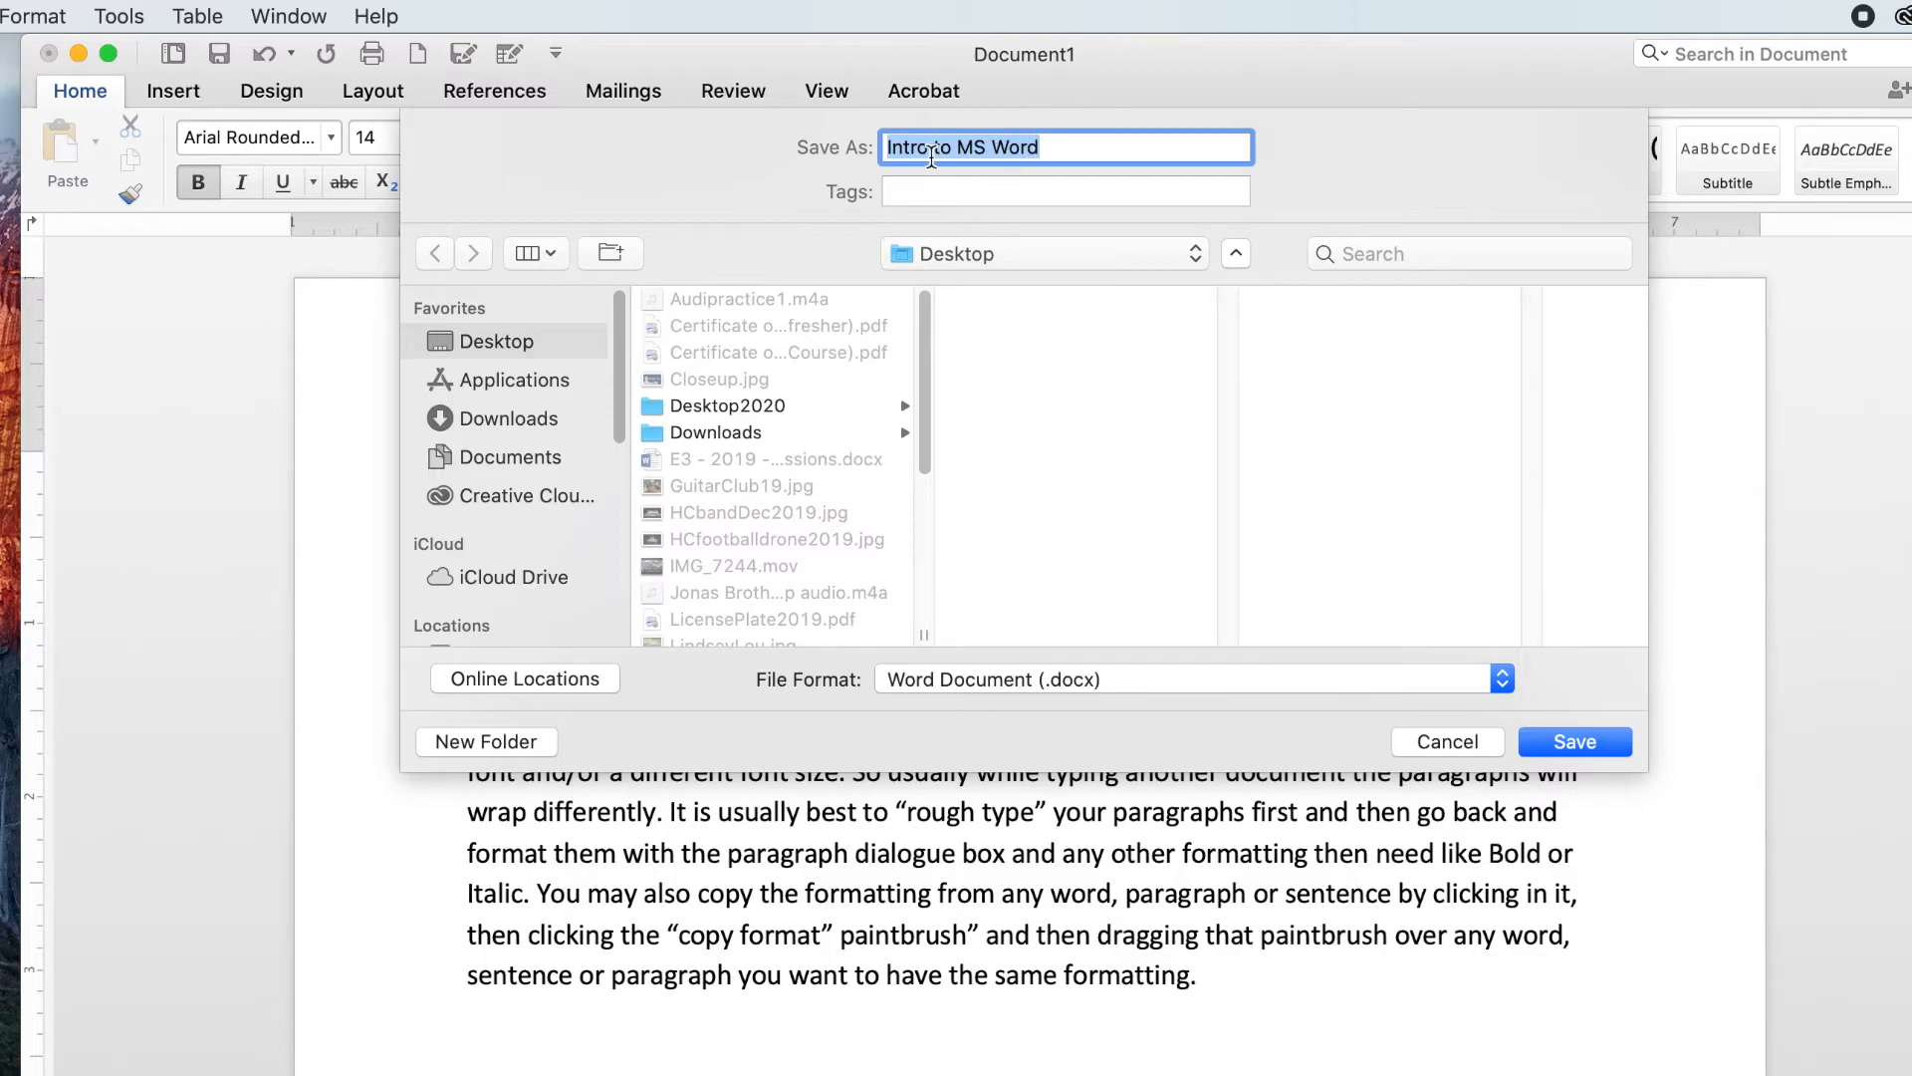
pyautogui.click(934, 149)
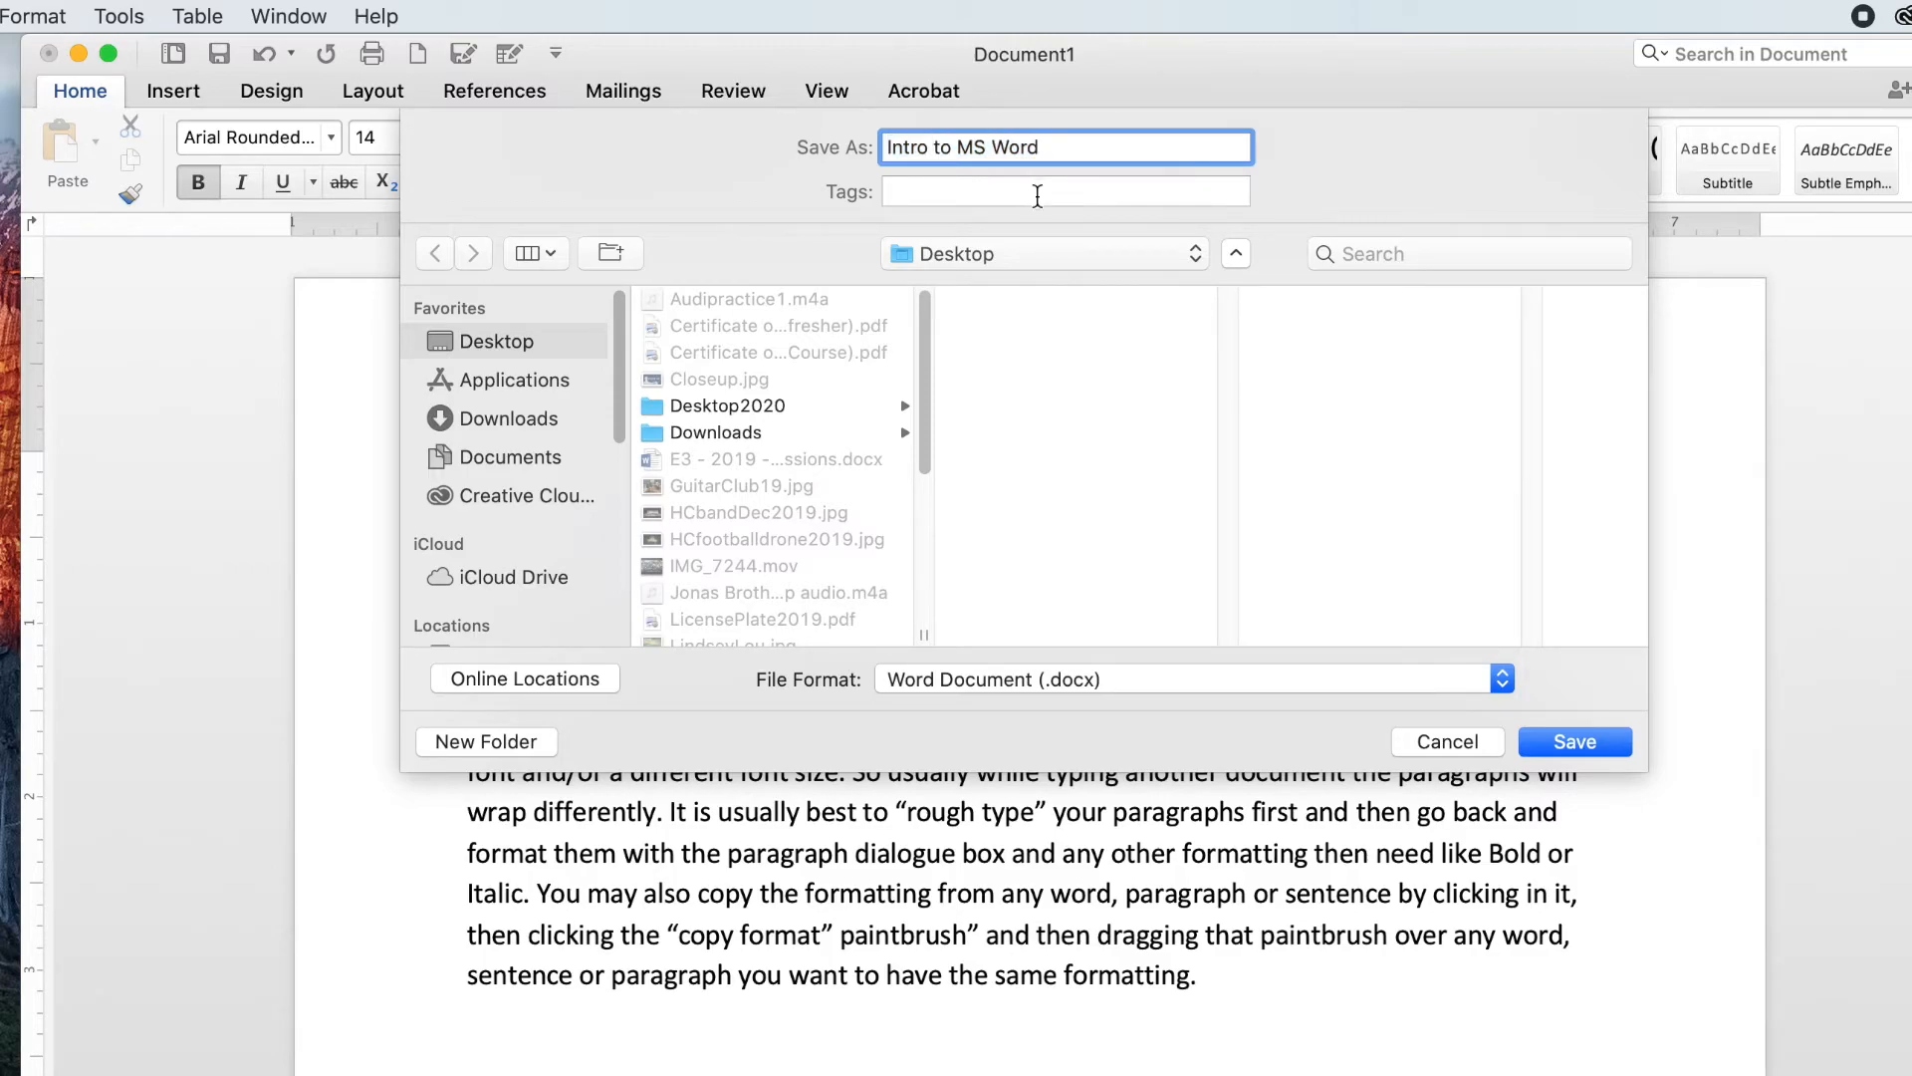
pyautogui.press('BackSpace')
pyautogui.click(953, 148)
pyautogui.press('BackSpace')
pyautogui.click(981, 147)
pyautogui.press('BackSpace')
# Step: Keep the Desktop location and Word Document (.docx) format, and save the file
pyautogui.moveTo(613, 404)
pyautogui.mouseDown()
pyautogui.moveTo(620, 506)
pyautogui.moveTo(625, 408)
pyautogui.mouseUp()
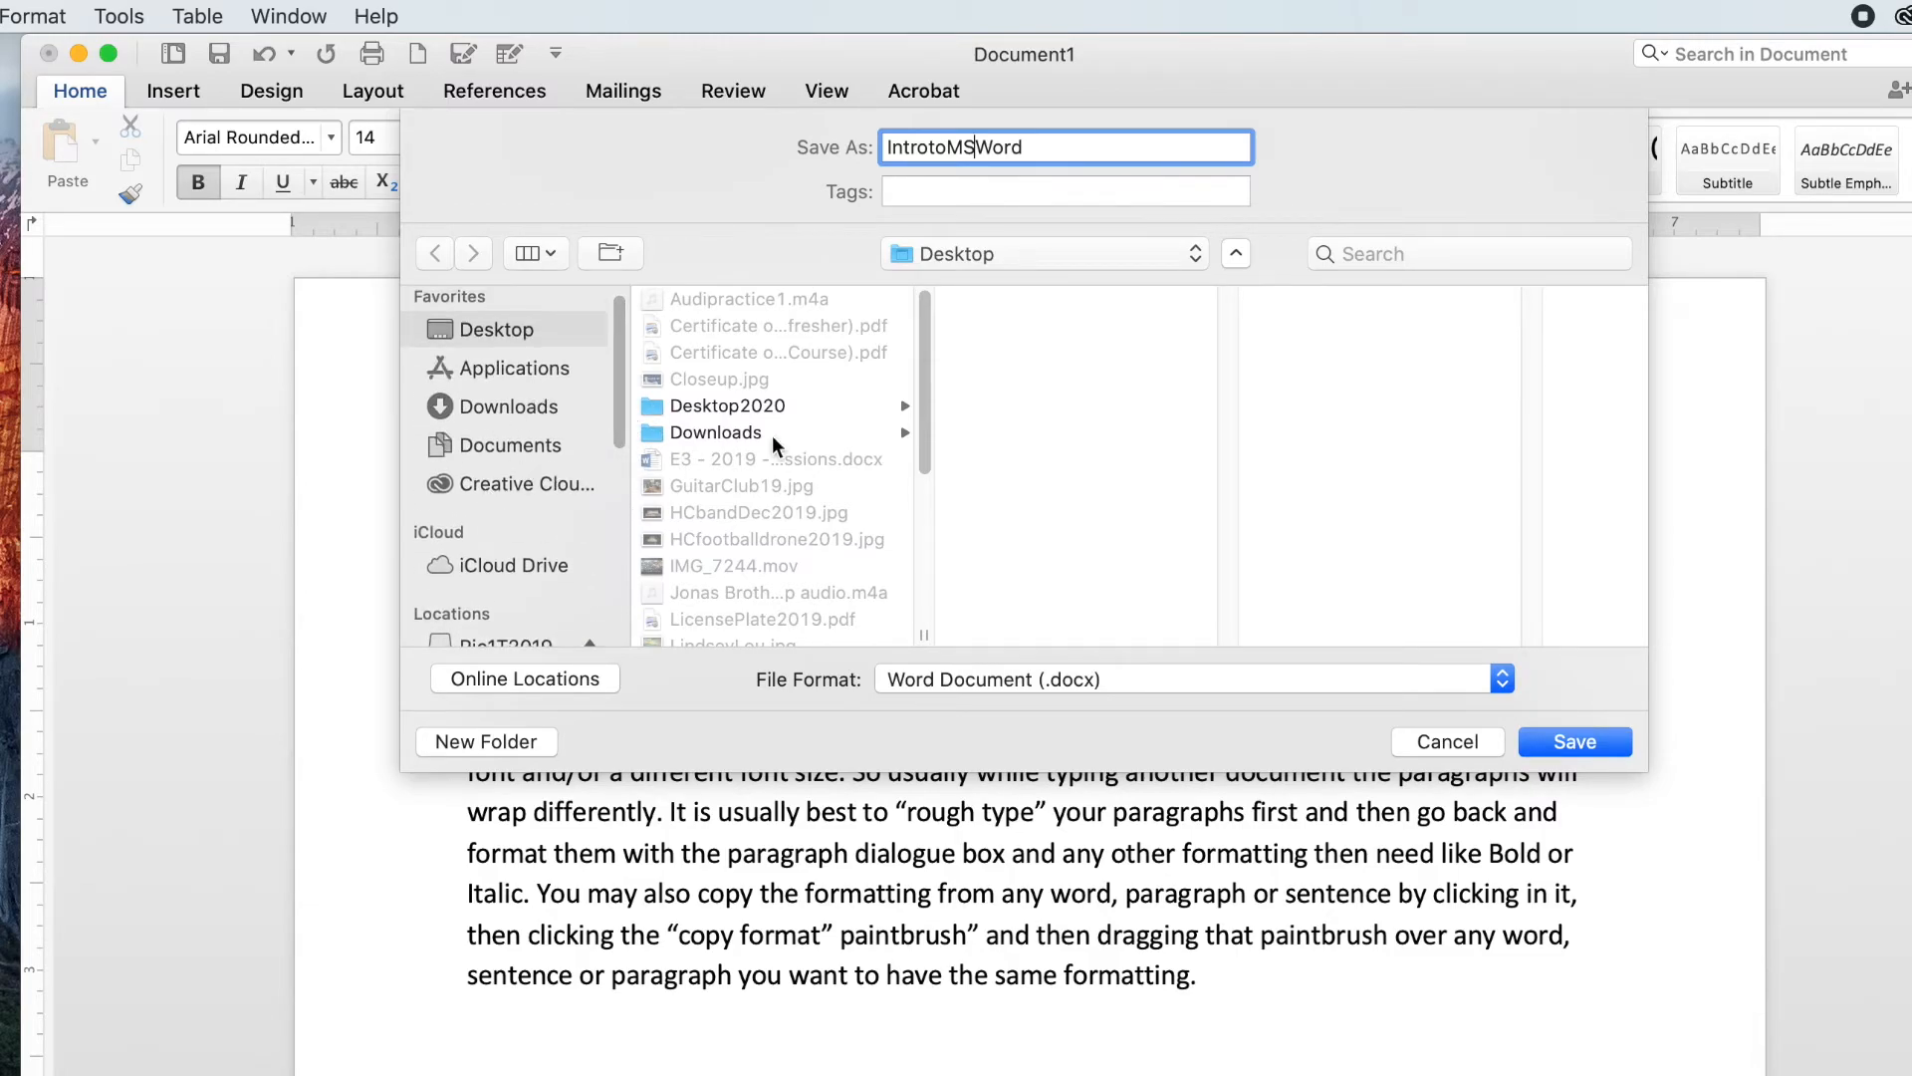
pyautogui.click(1073, 259)
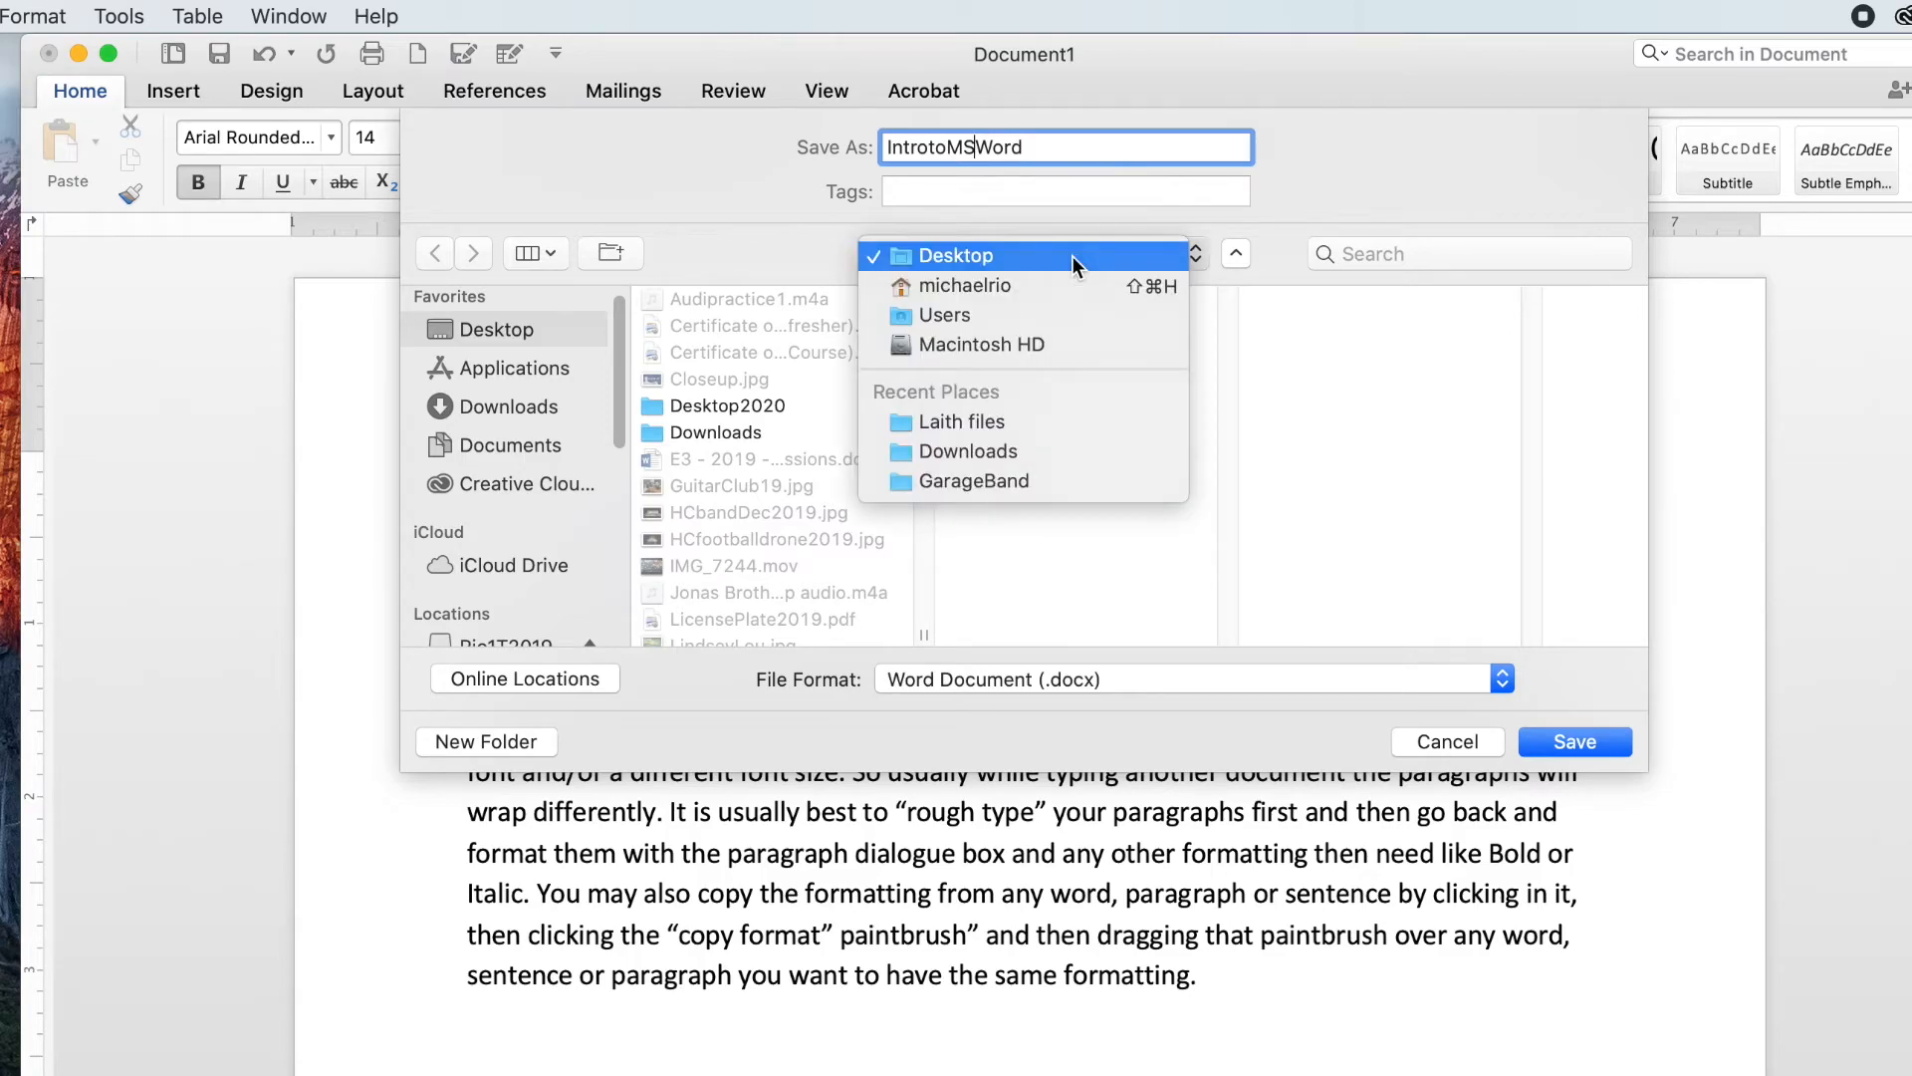
pyautogui.click(1073, 255)
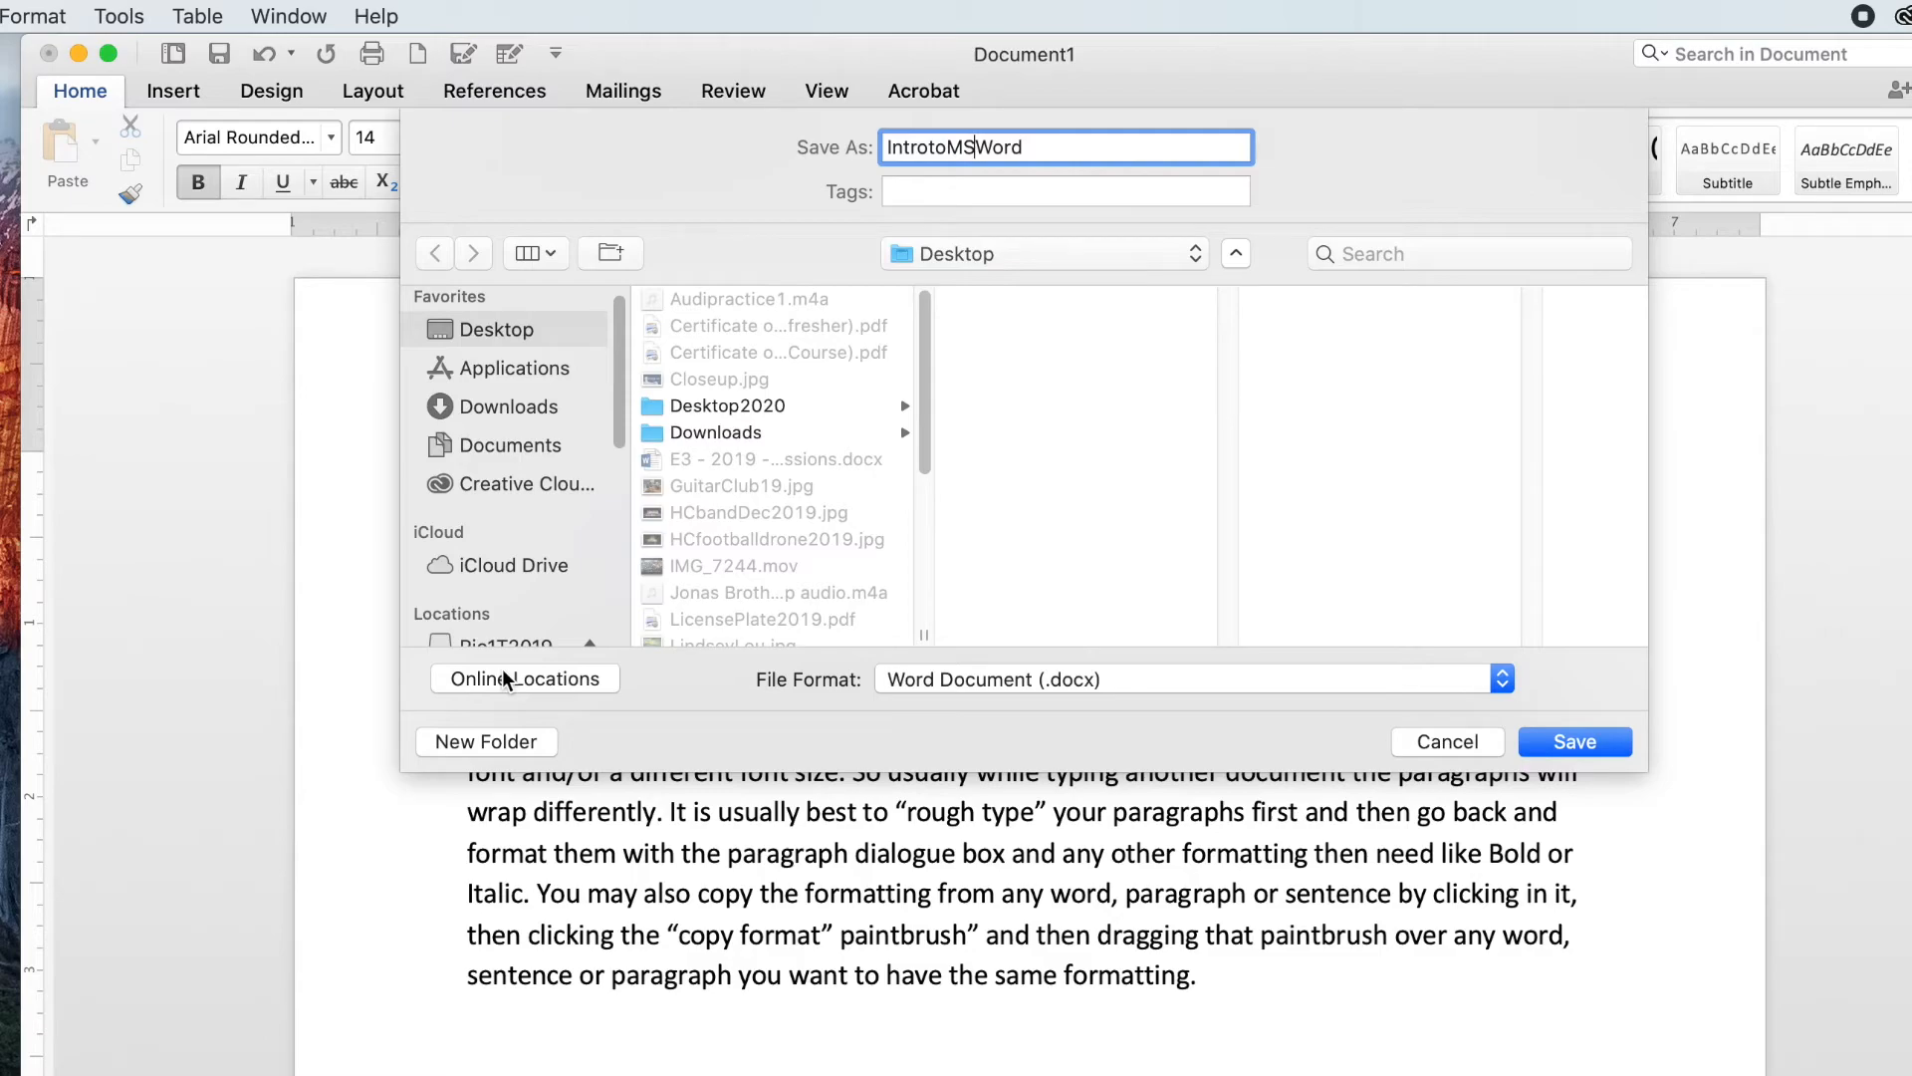
pyautogui.click(1211, 681)
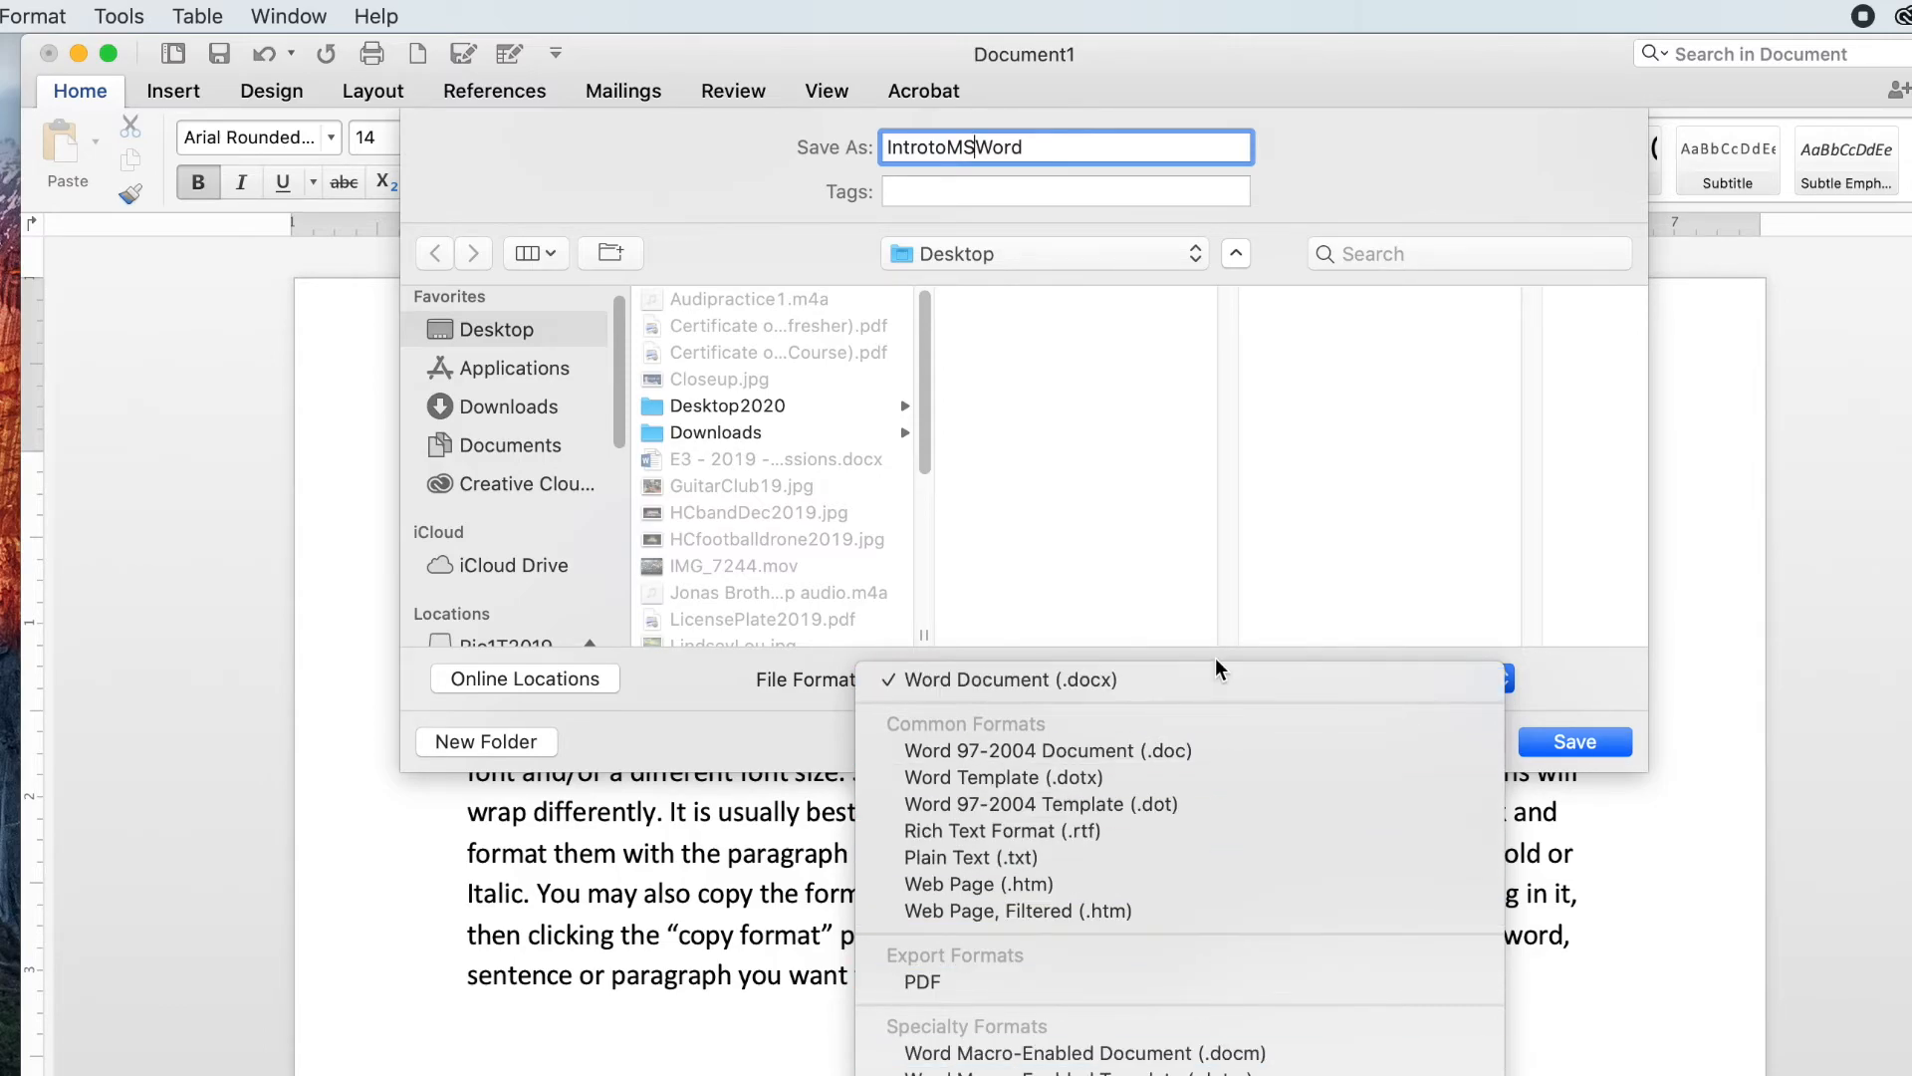
pyautogui.click(1215, 682)
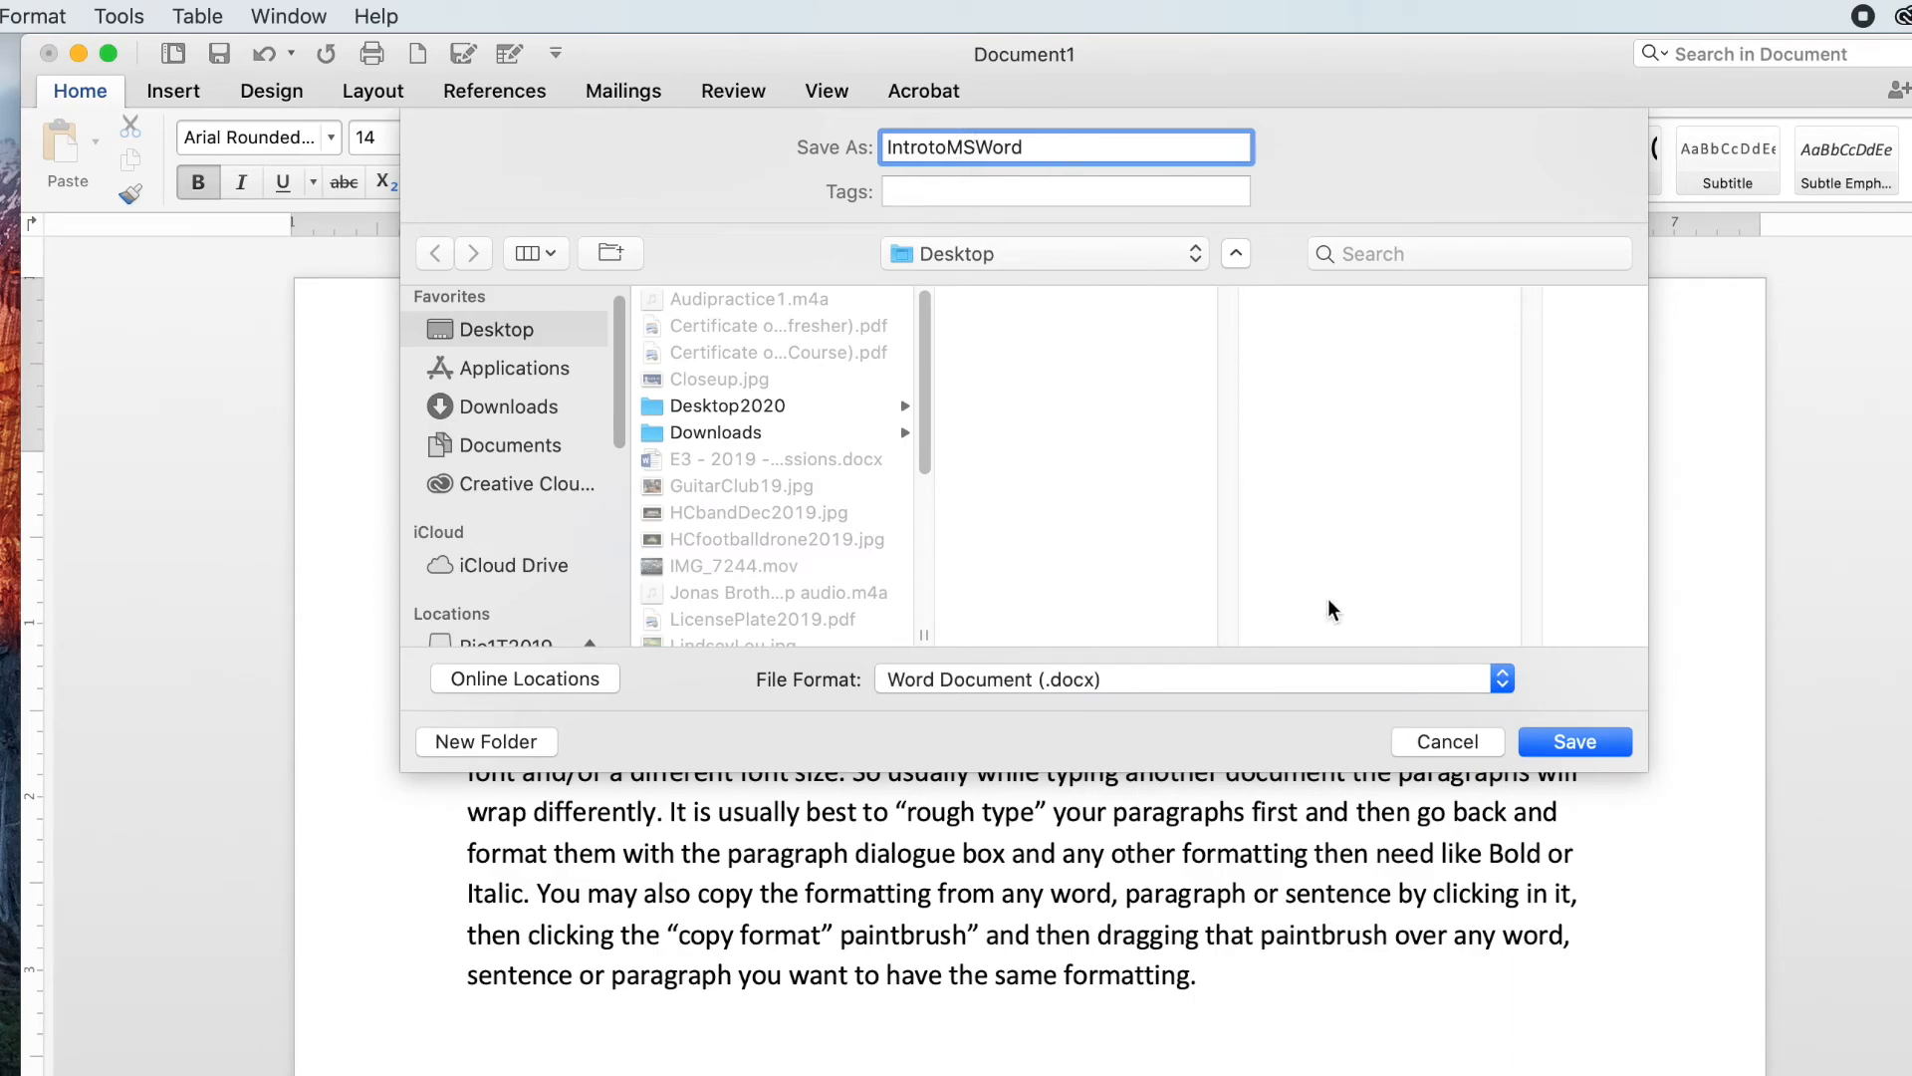
pyautogui.click(1560, 742)
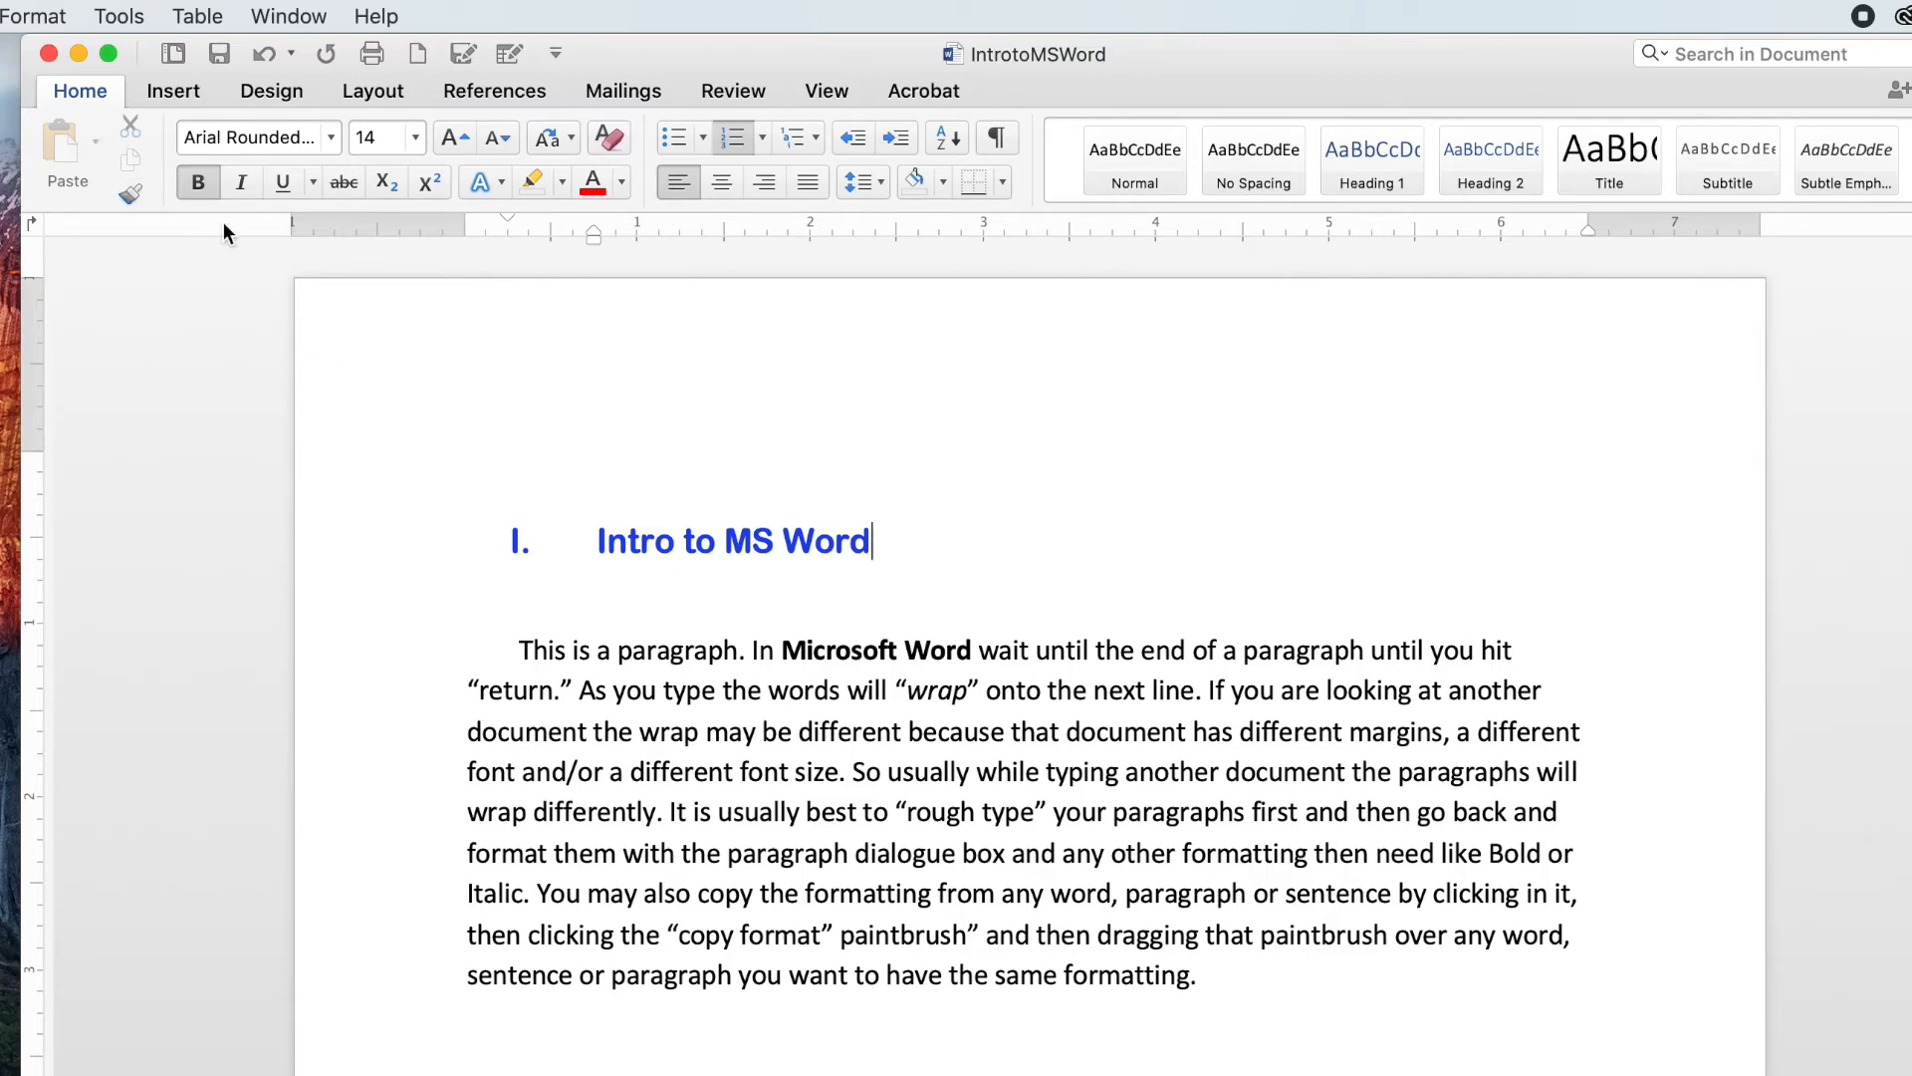
# Step: Save a second copy of the document on the Desktop as IntrotoWord2
pyautogui.click(0, 16)
pyautogui.click(4, 239)
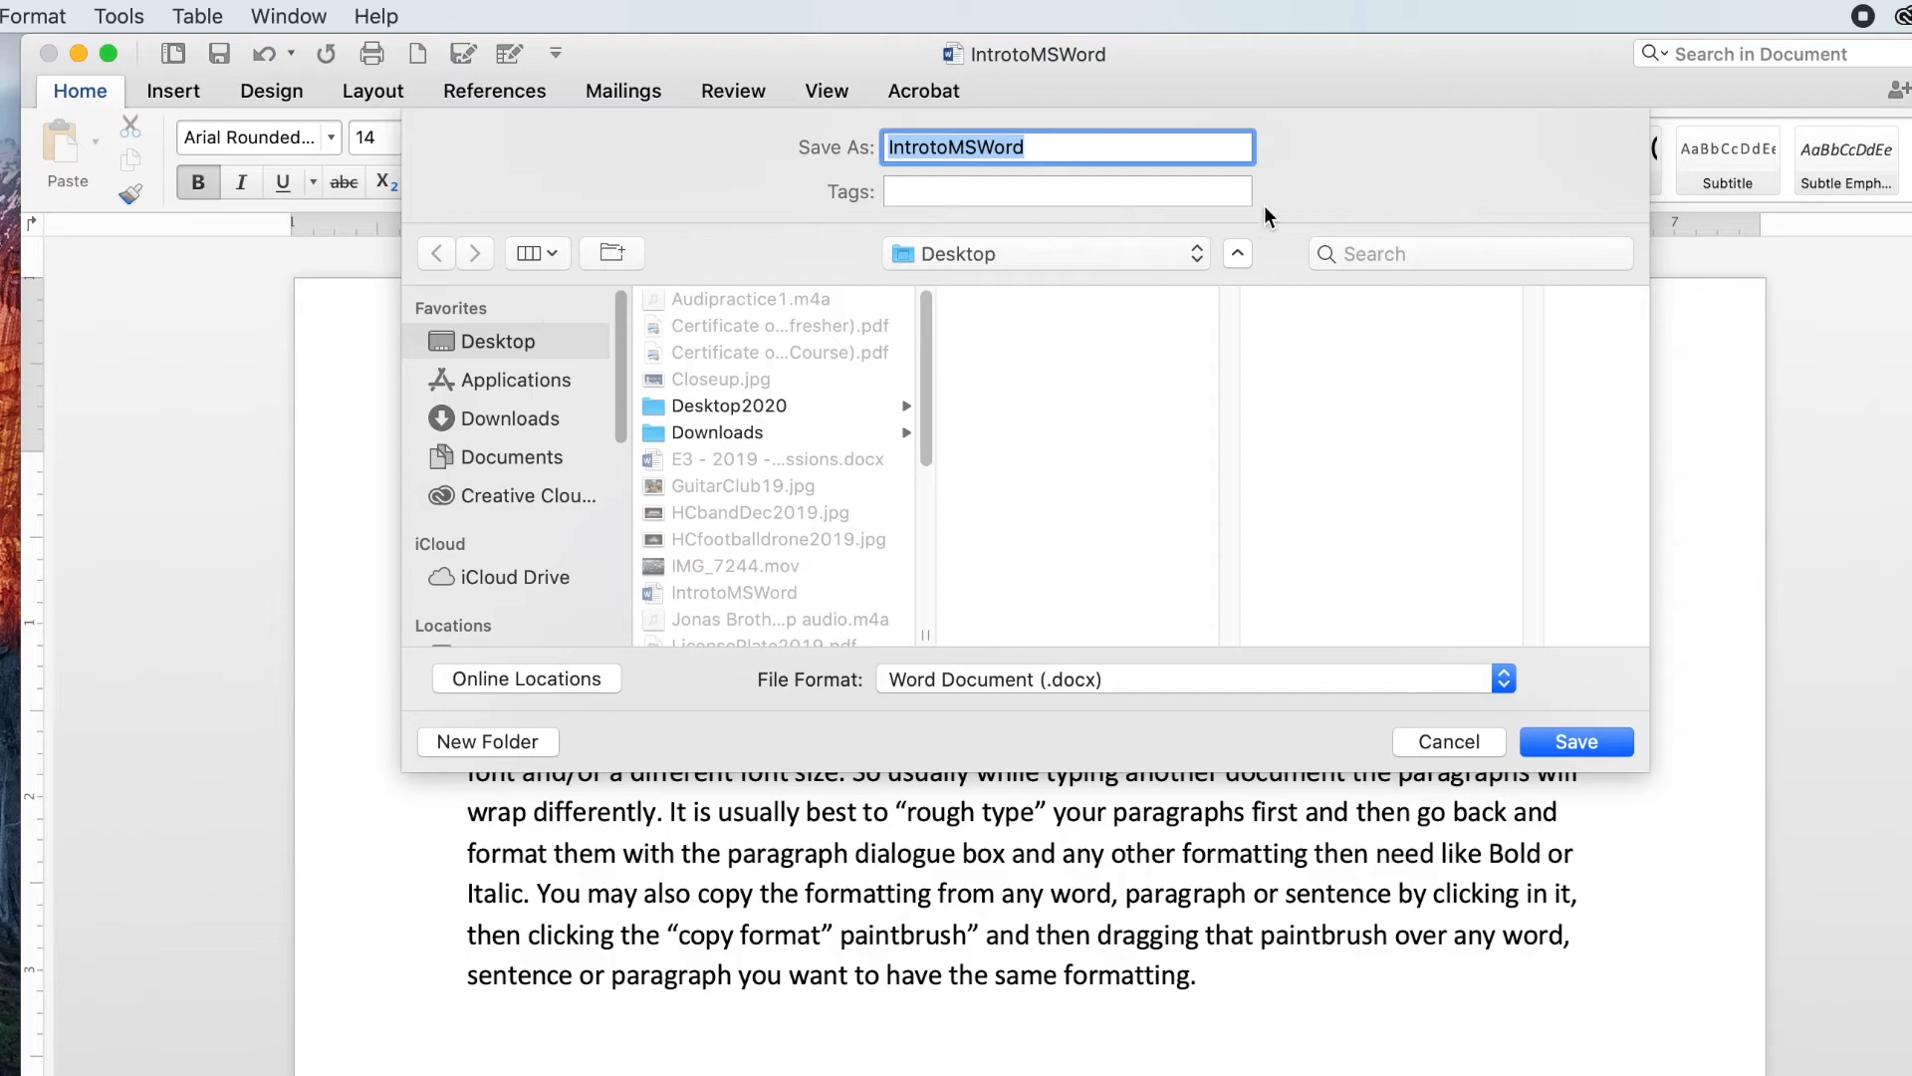
pyautogui.click(1237, 251)
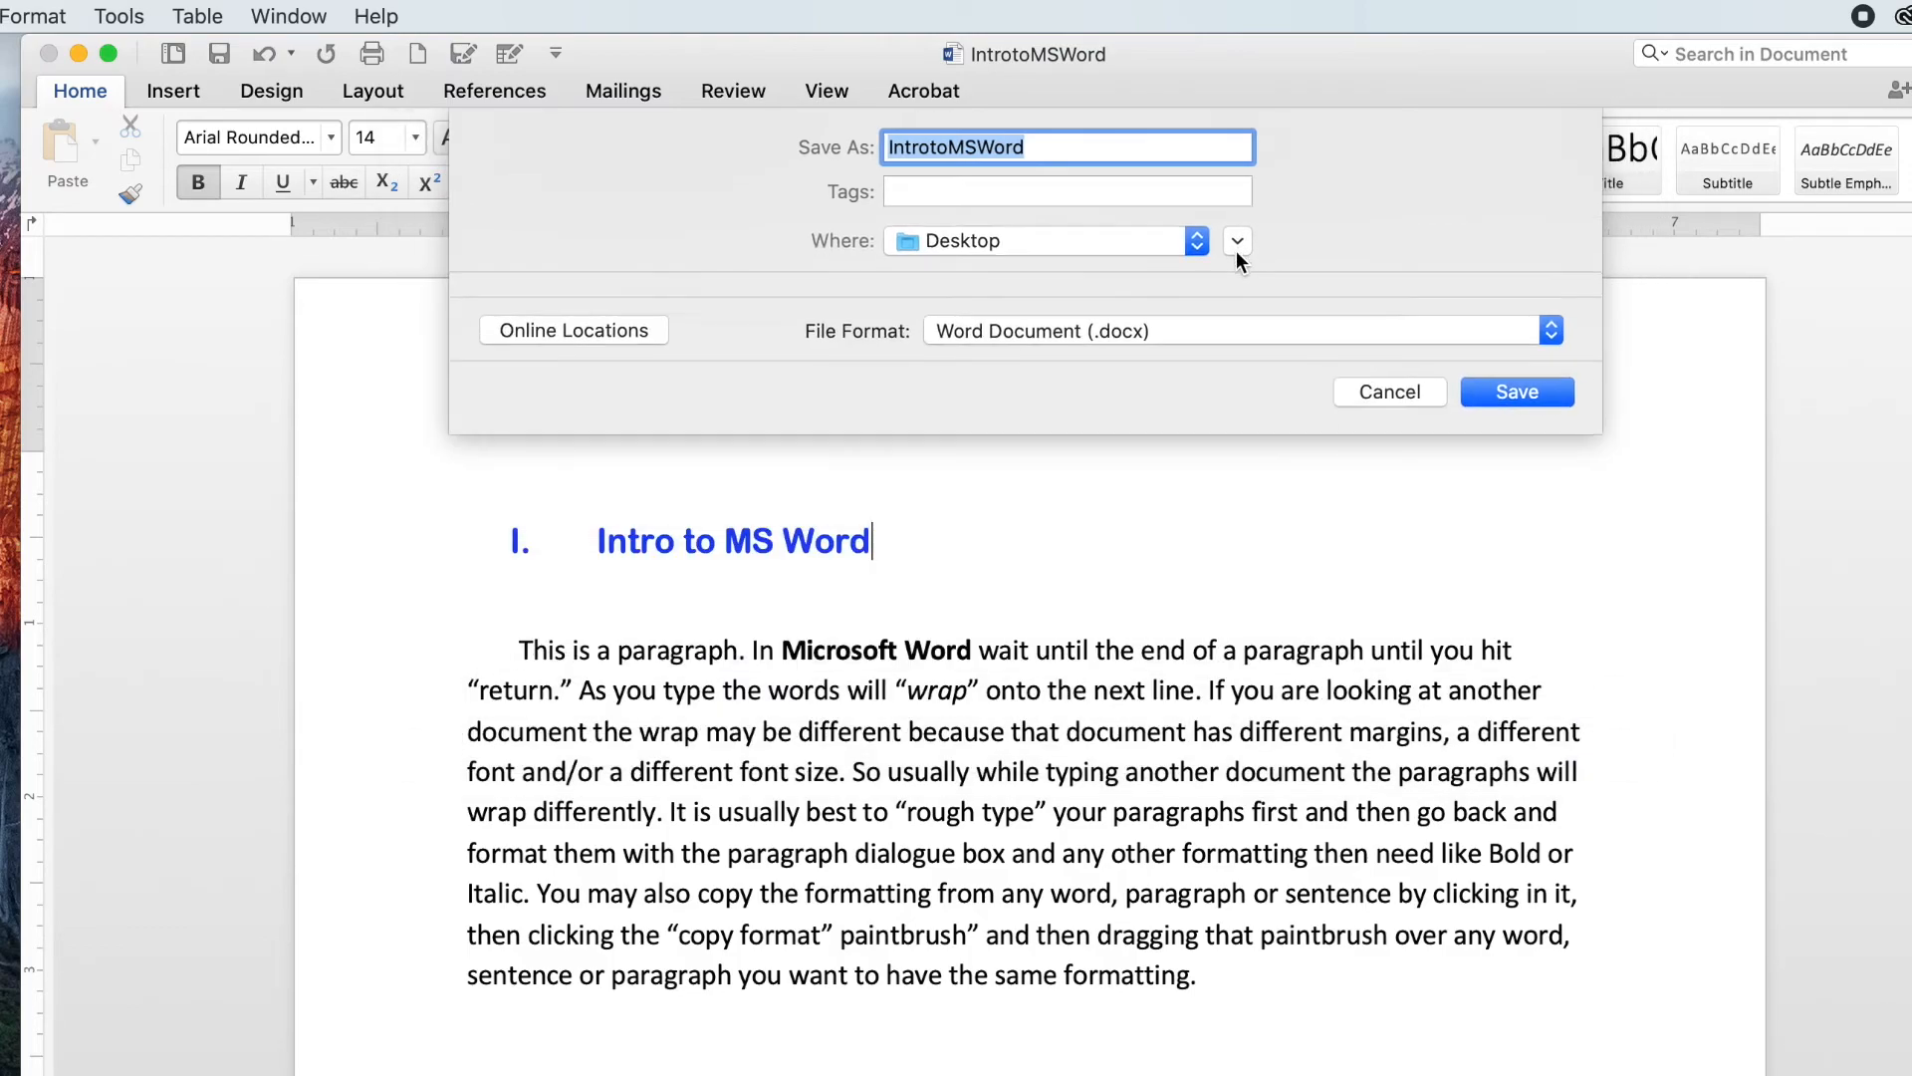
pyautogui.click(1237, 241)
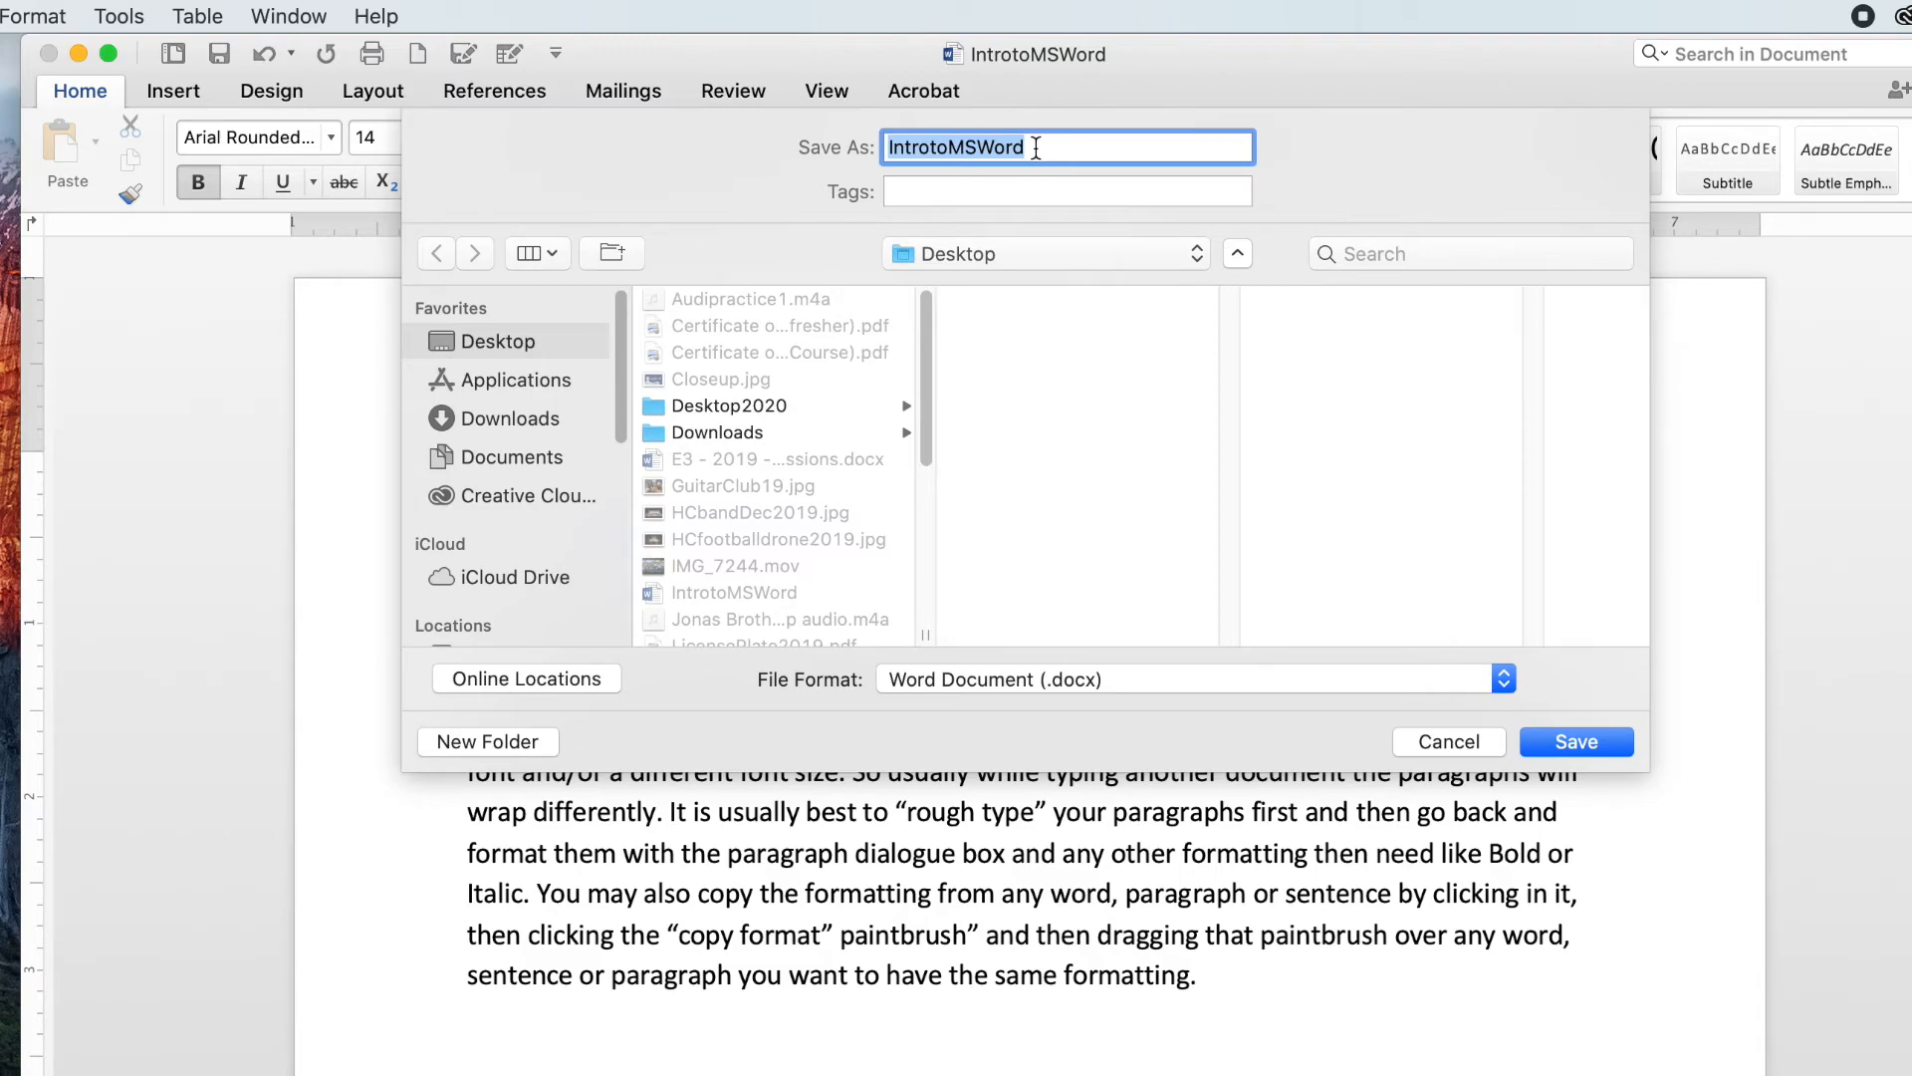
pyautogui.write('2')
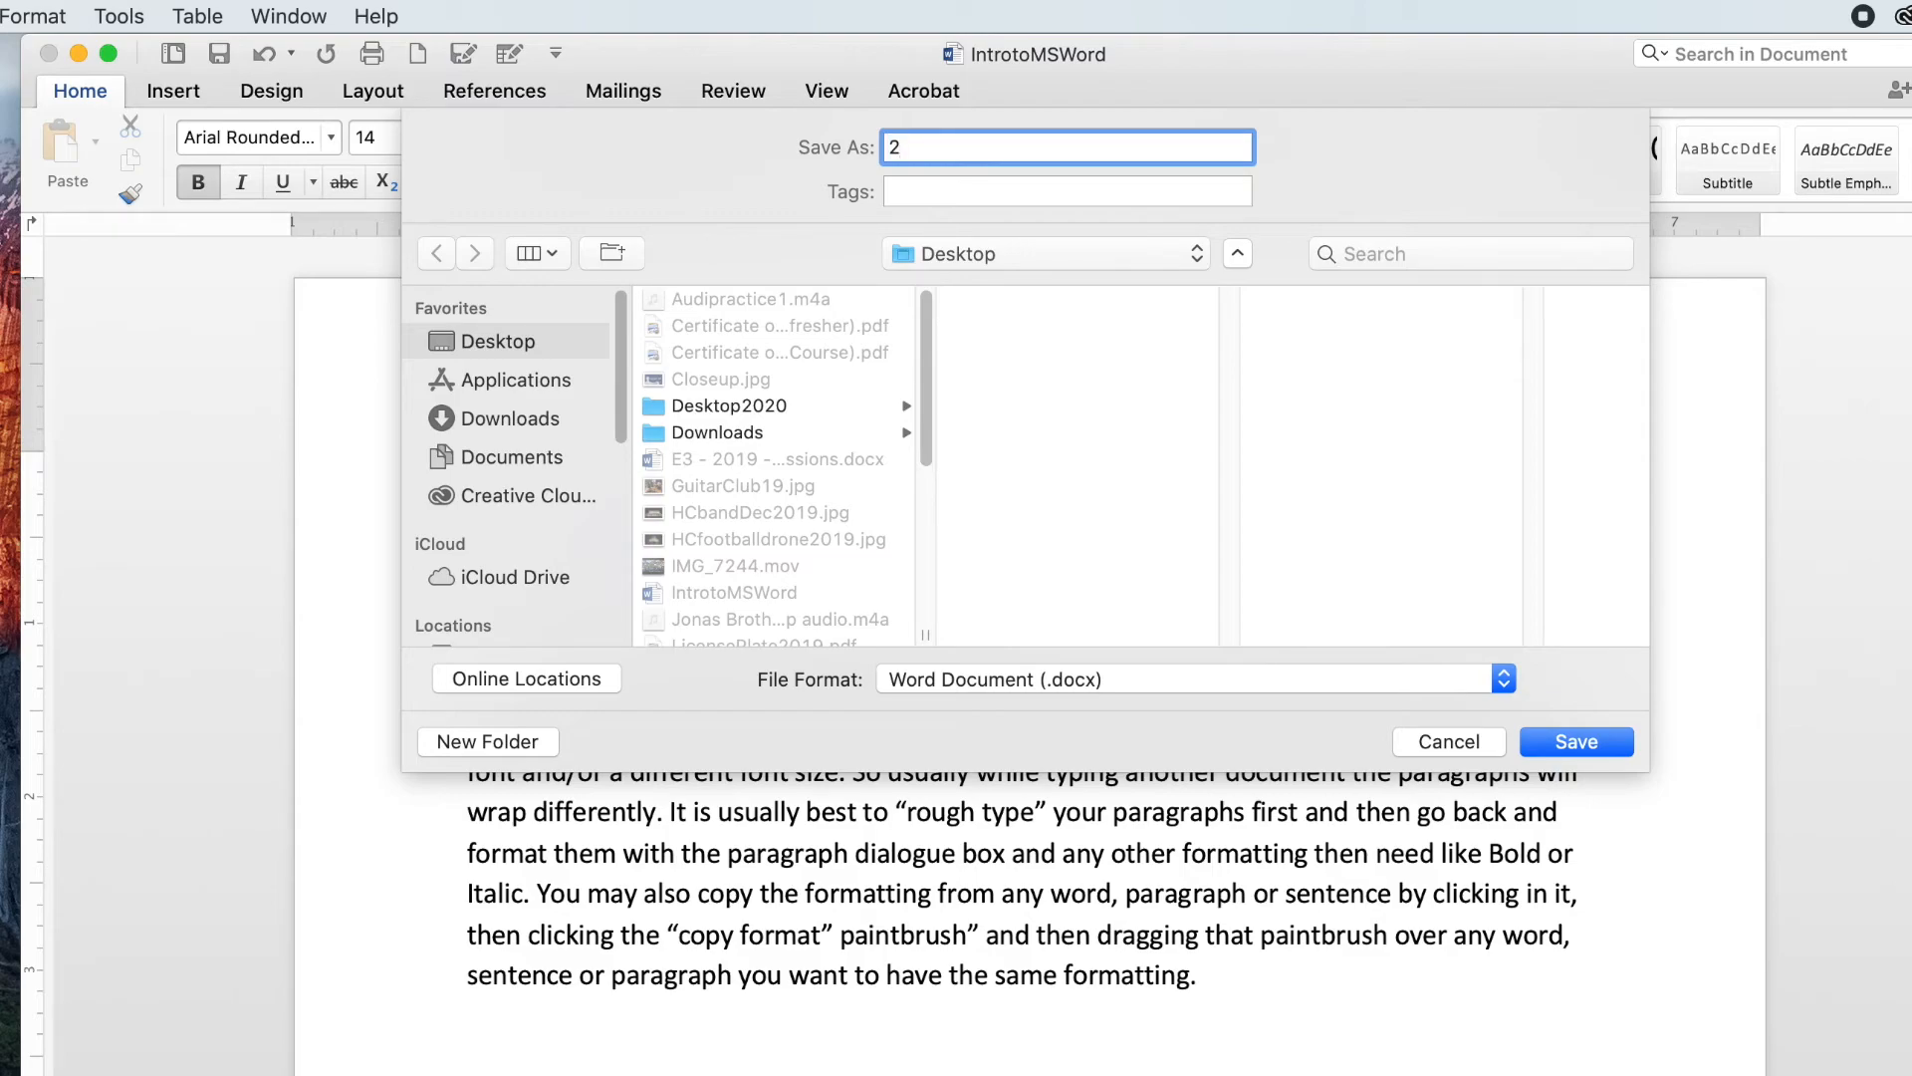
pyautogui.press('BackSpace')
pyautogui.write('IntrotoWord2')
pyautogui.click(1573, 741)
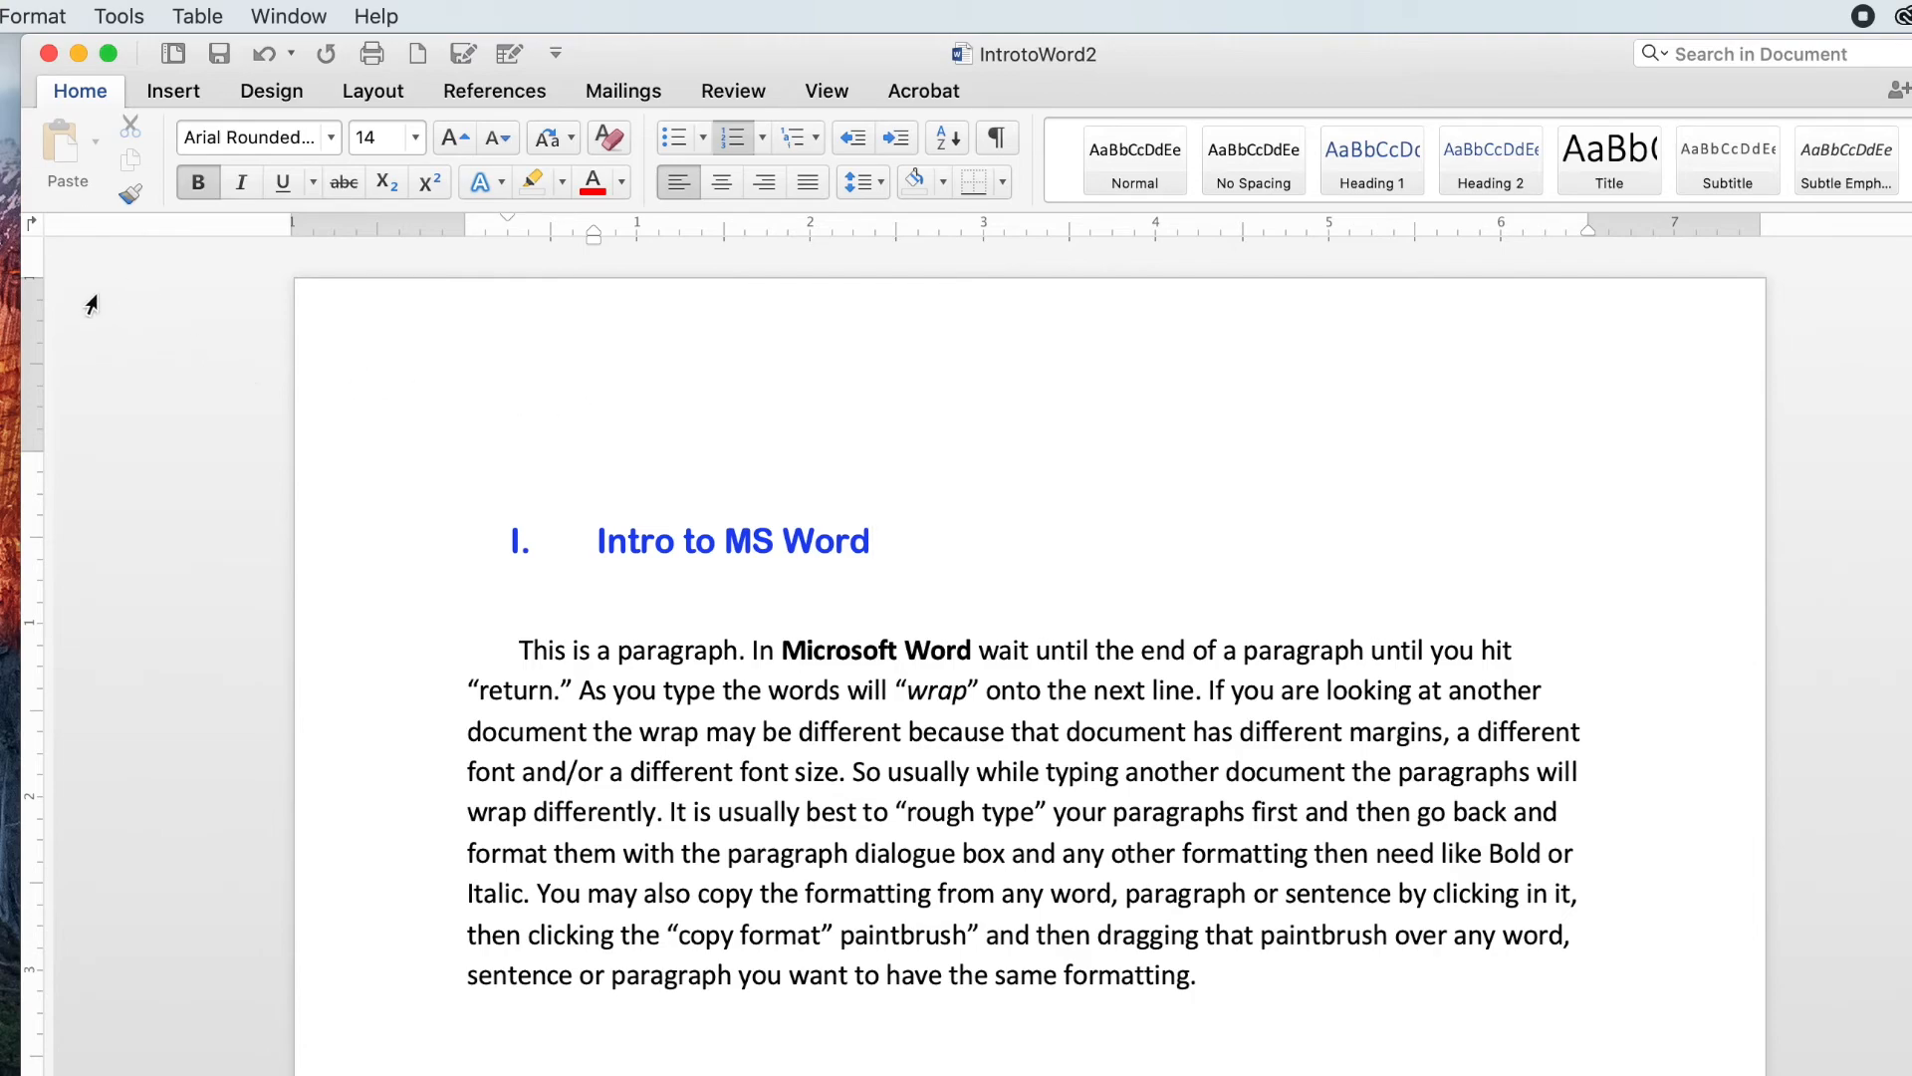
# Step: Open the recent document IntrotoMSWord
pyautogui.click(0, 16)
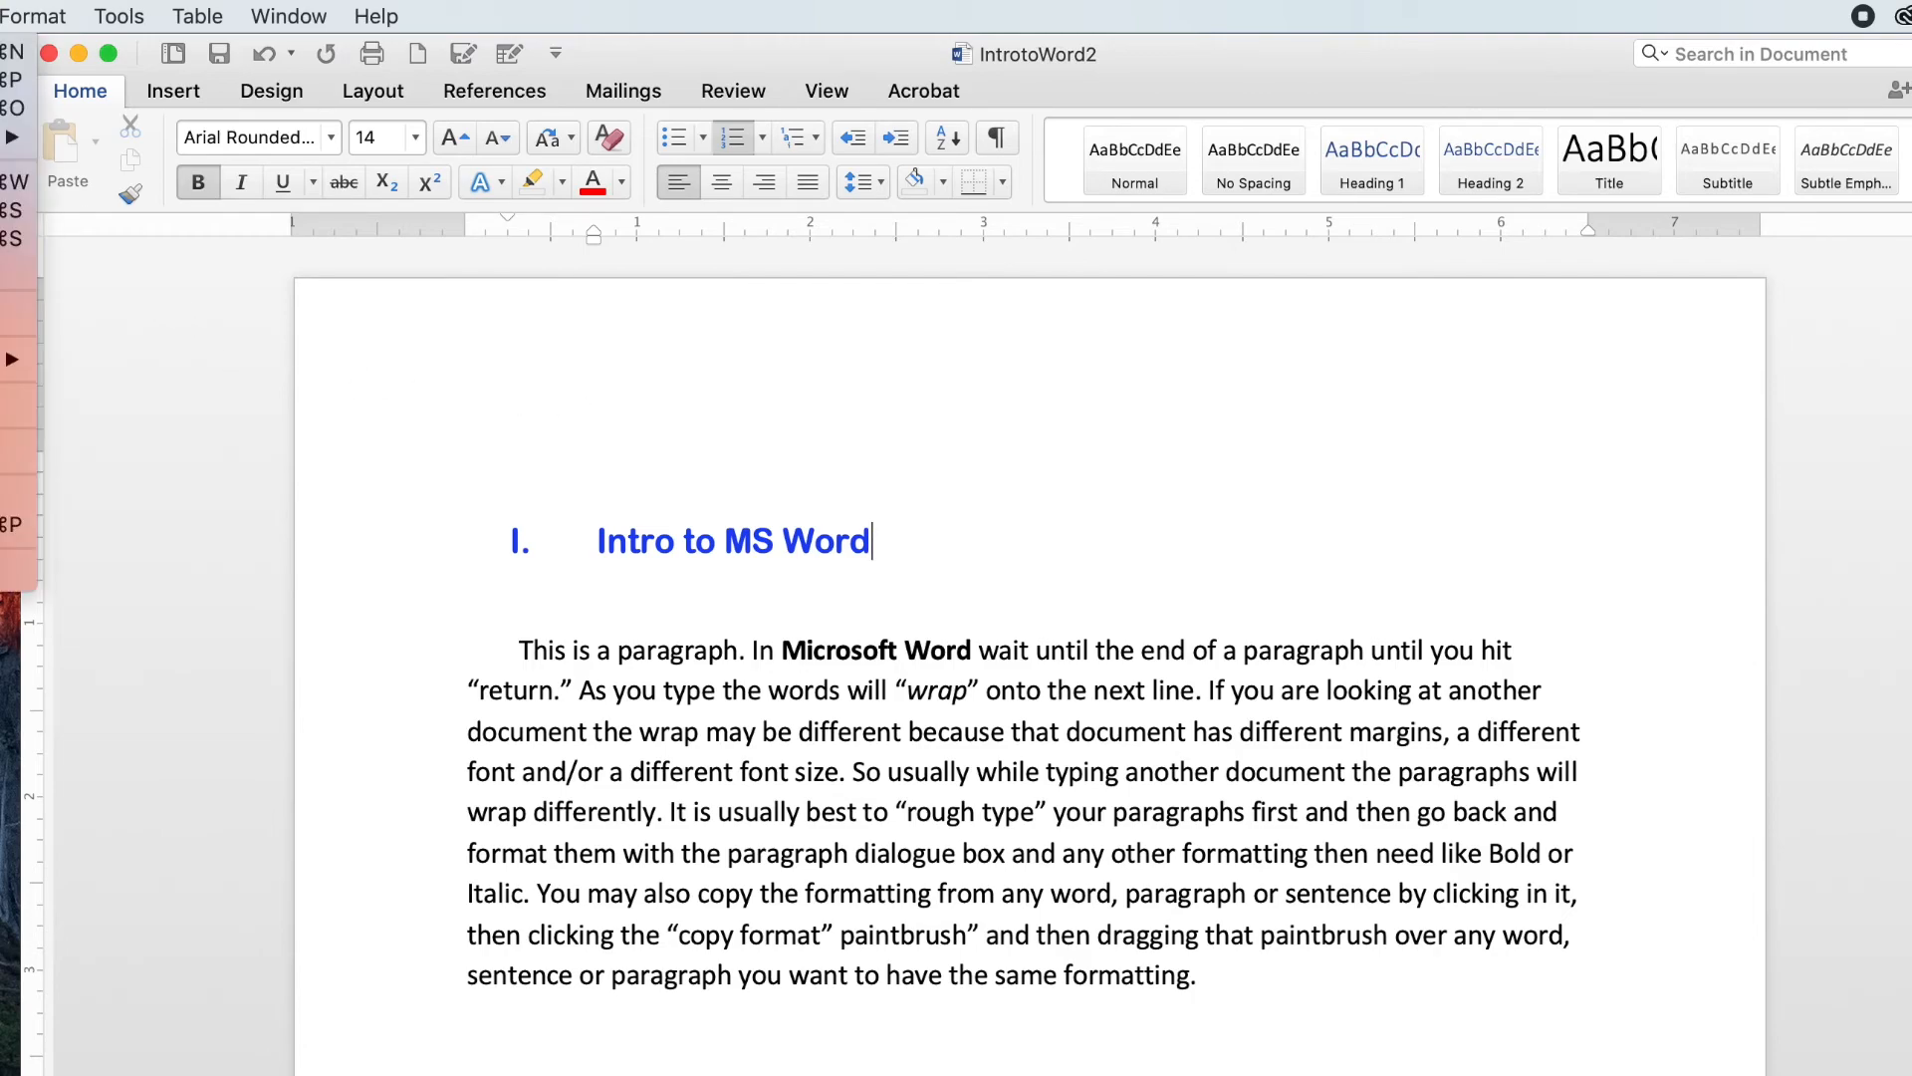
pyautogui.moveTo(7, 137)
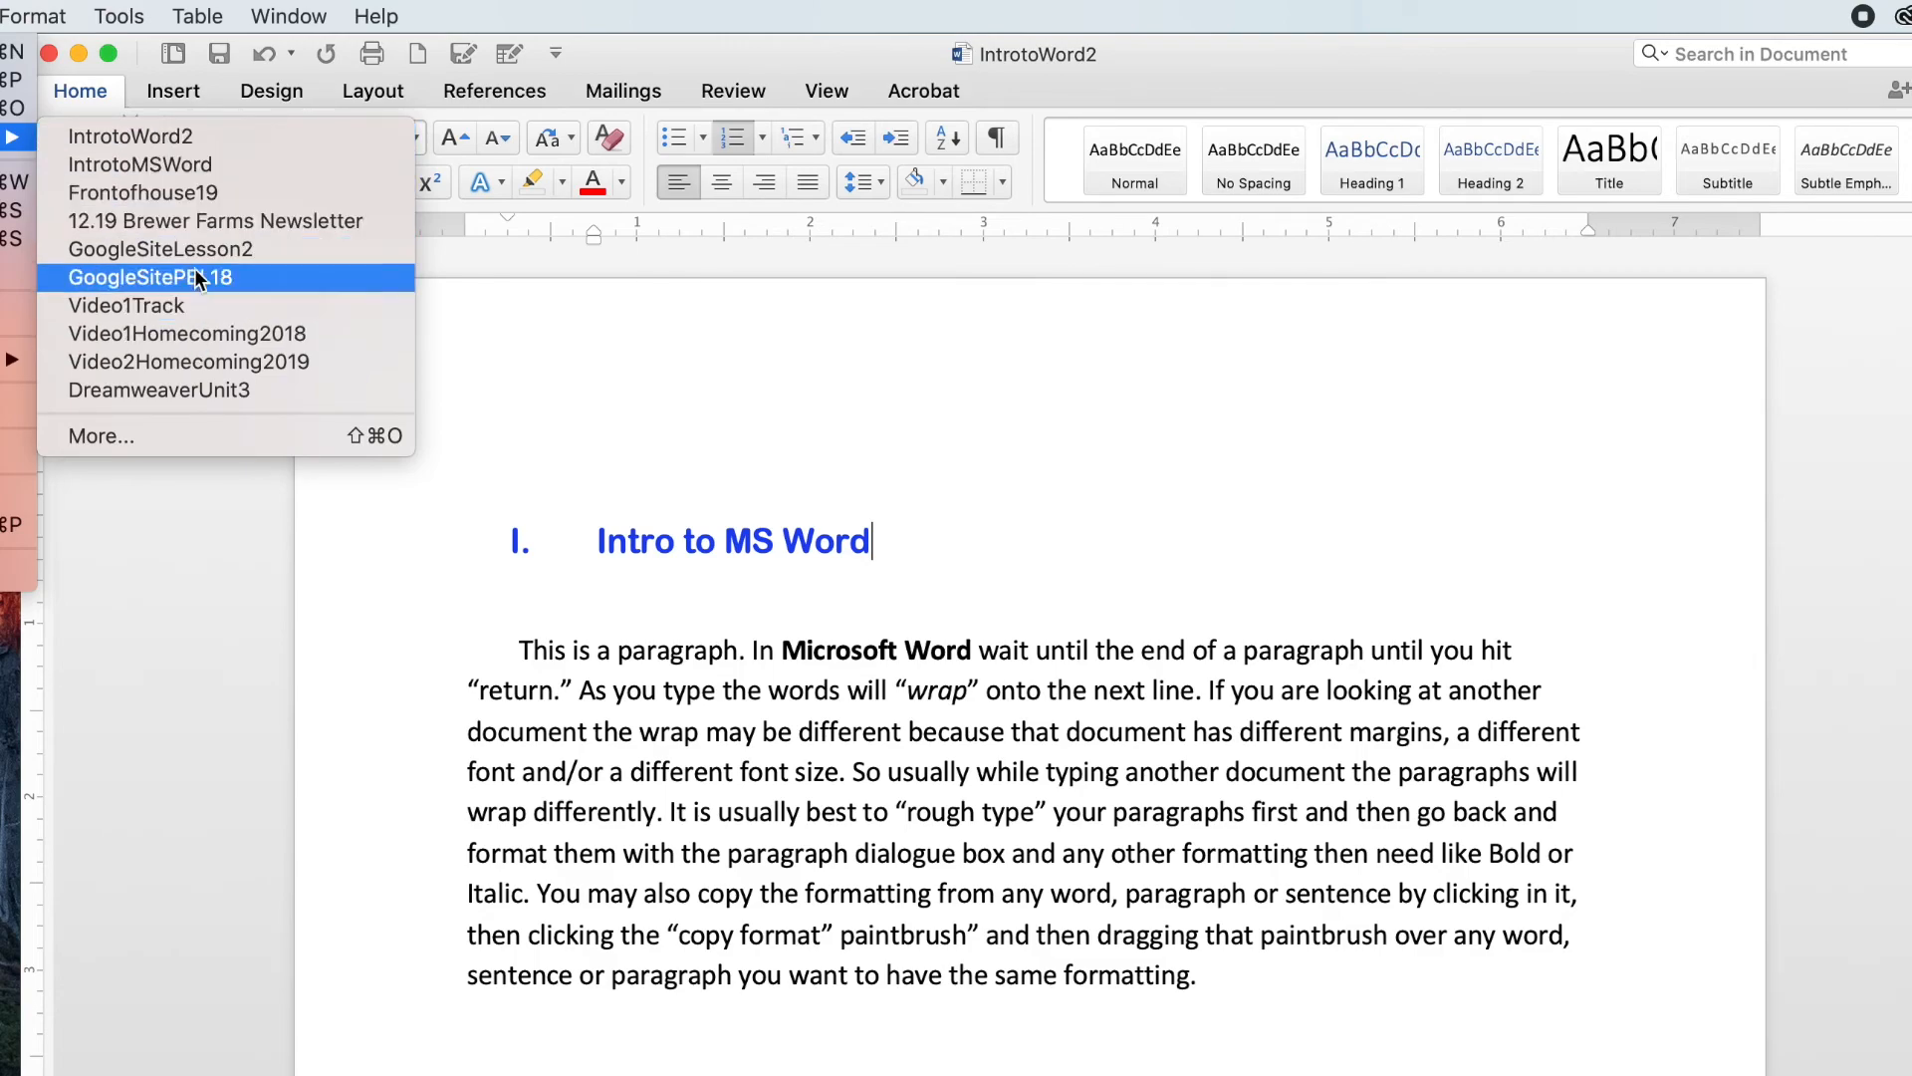
pyautogui.click(195, 165)
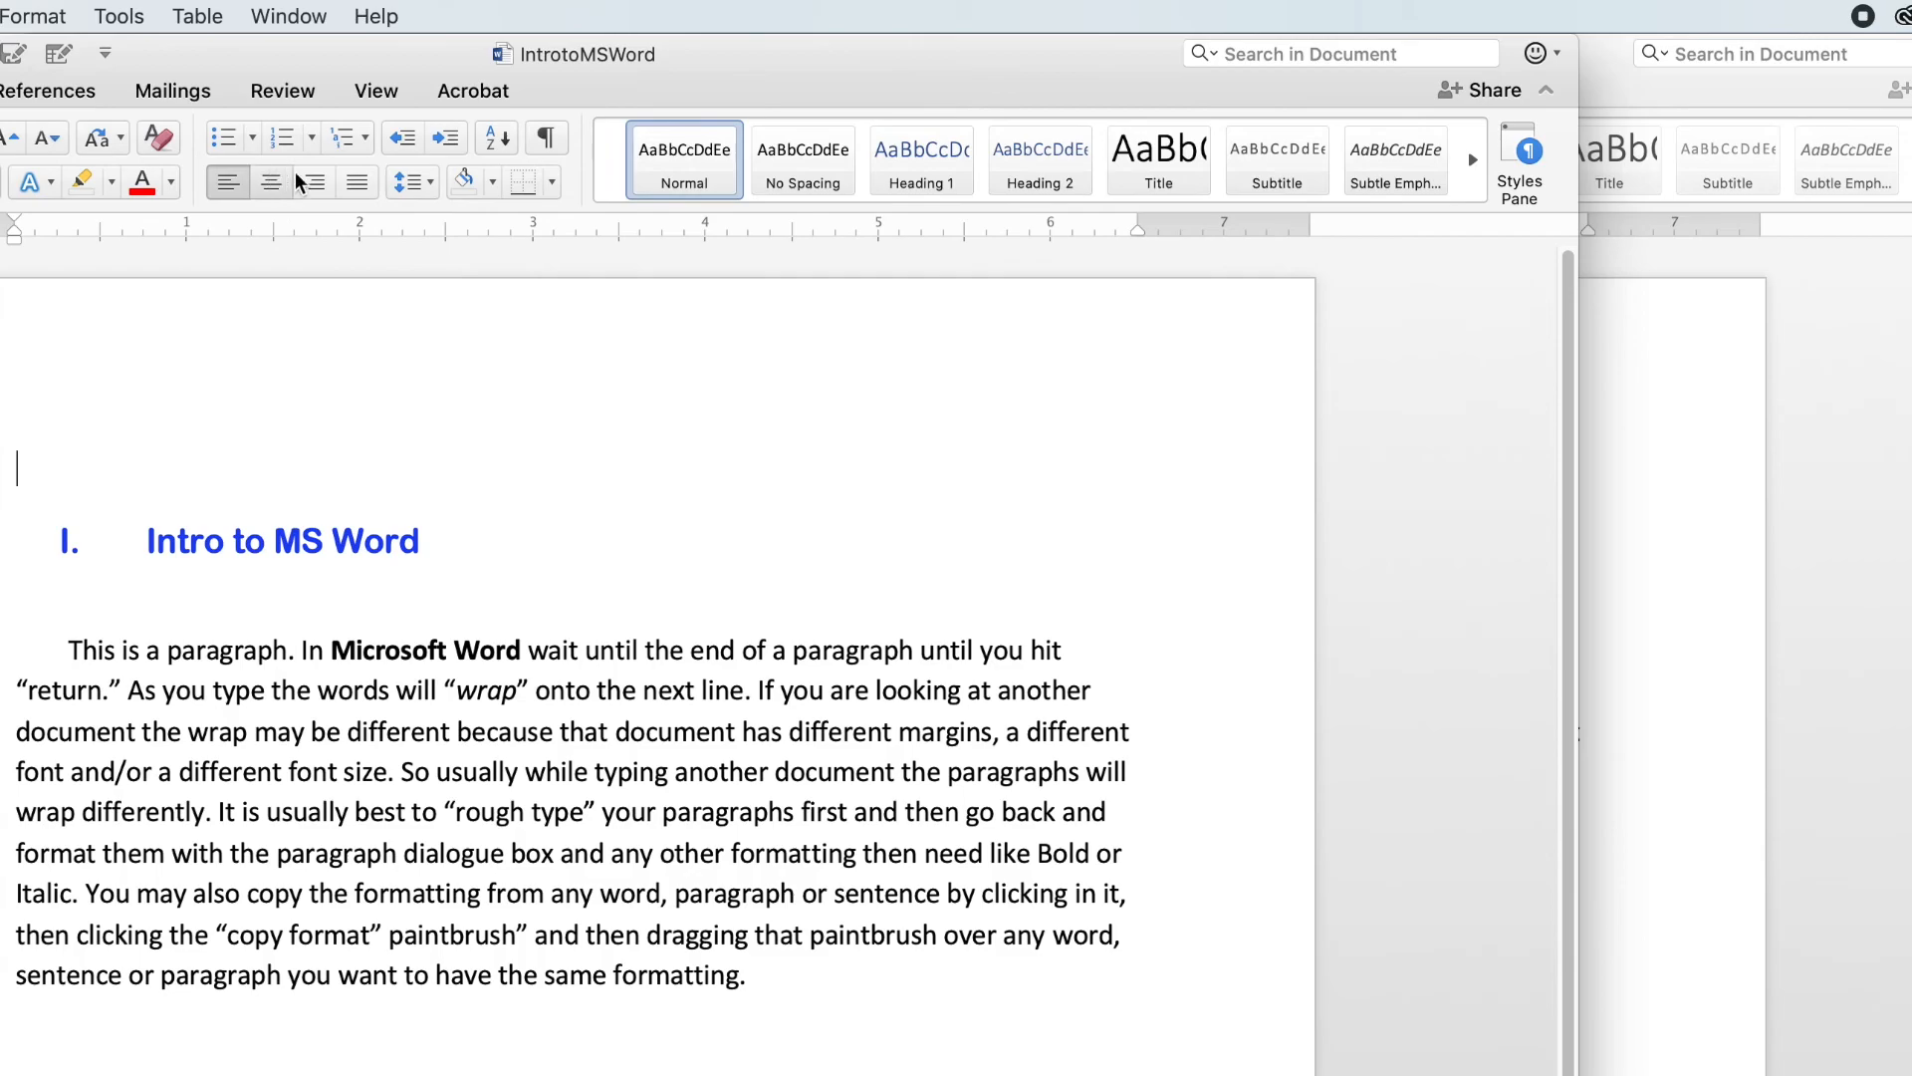
pyautogui.moveTo(682, 34); pyautogui.dragTo(1107, 16)
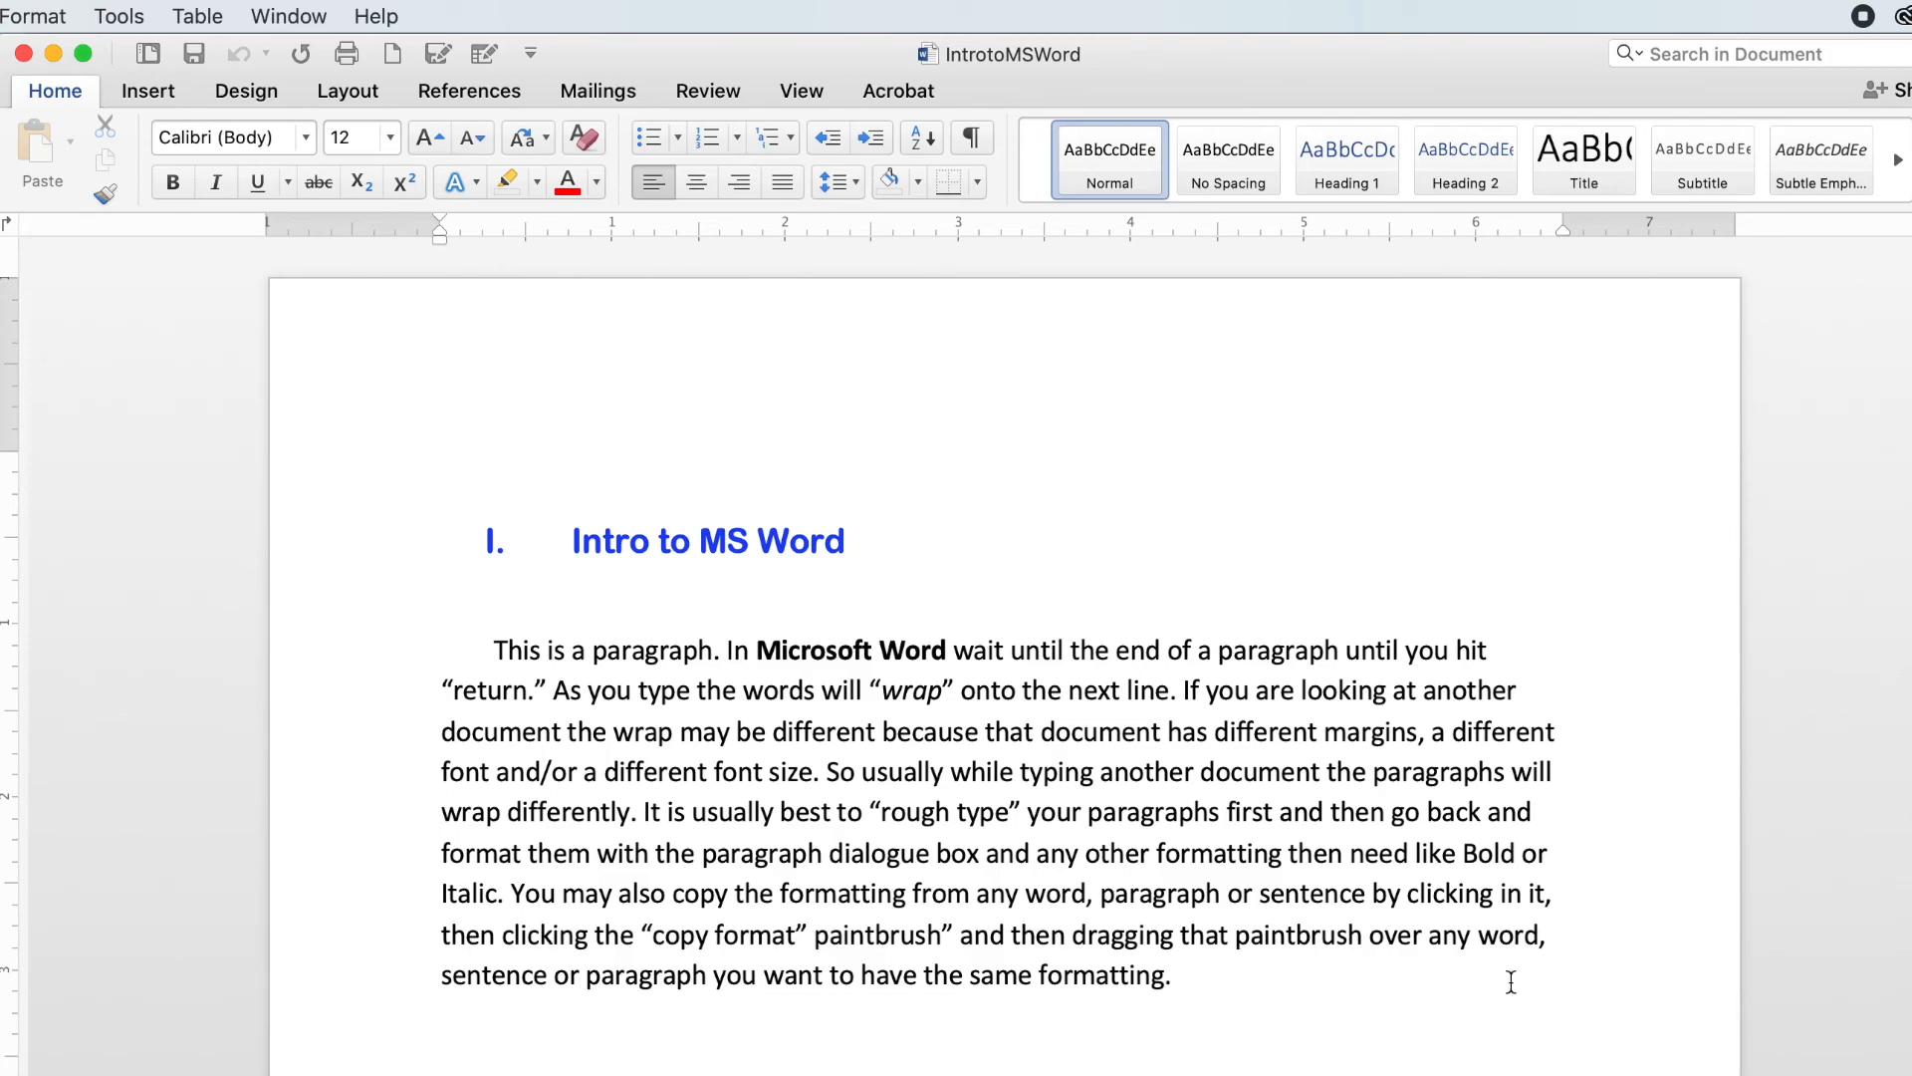
pyautogui.moveTo(1514, 45); pyautogui.dragTo(1355, 22)
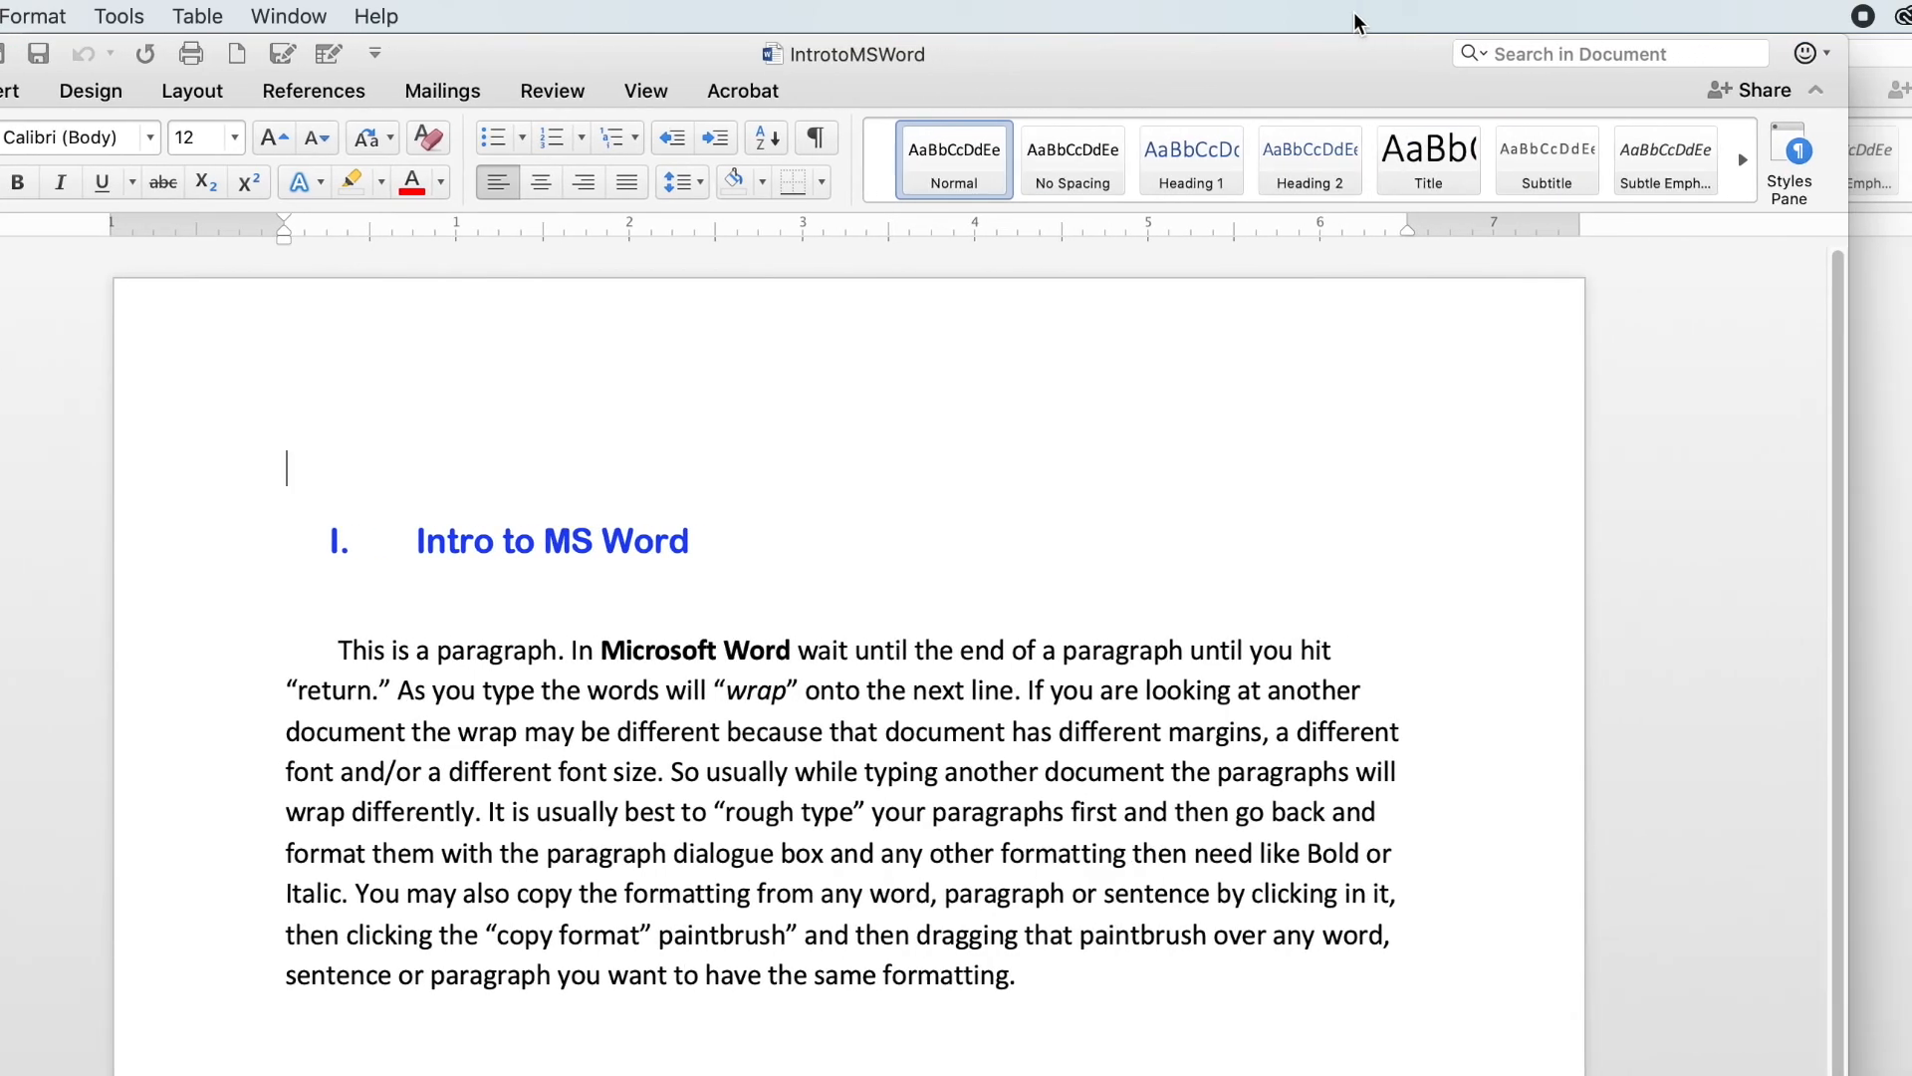
pyautogui.moveTo(1849, 1075)
pyautogui.mouseDown()
pyautogui.moveTo(1798, 1075)
pyautogui.moveTo(1821, 1075)
pyautogui.mouseUp()
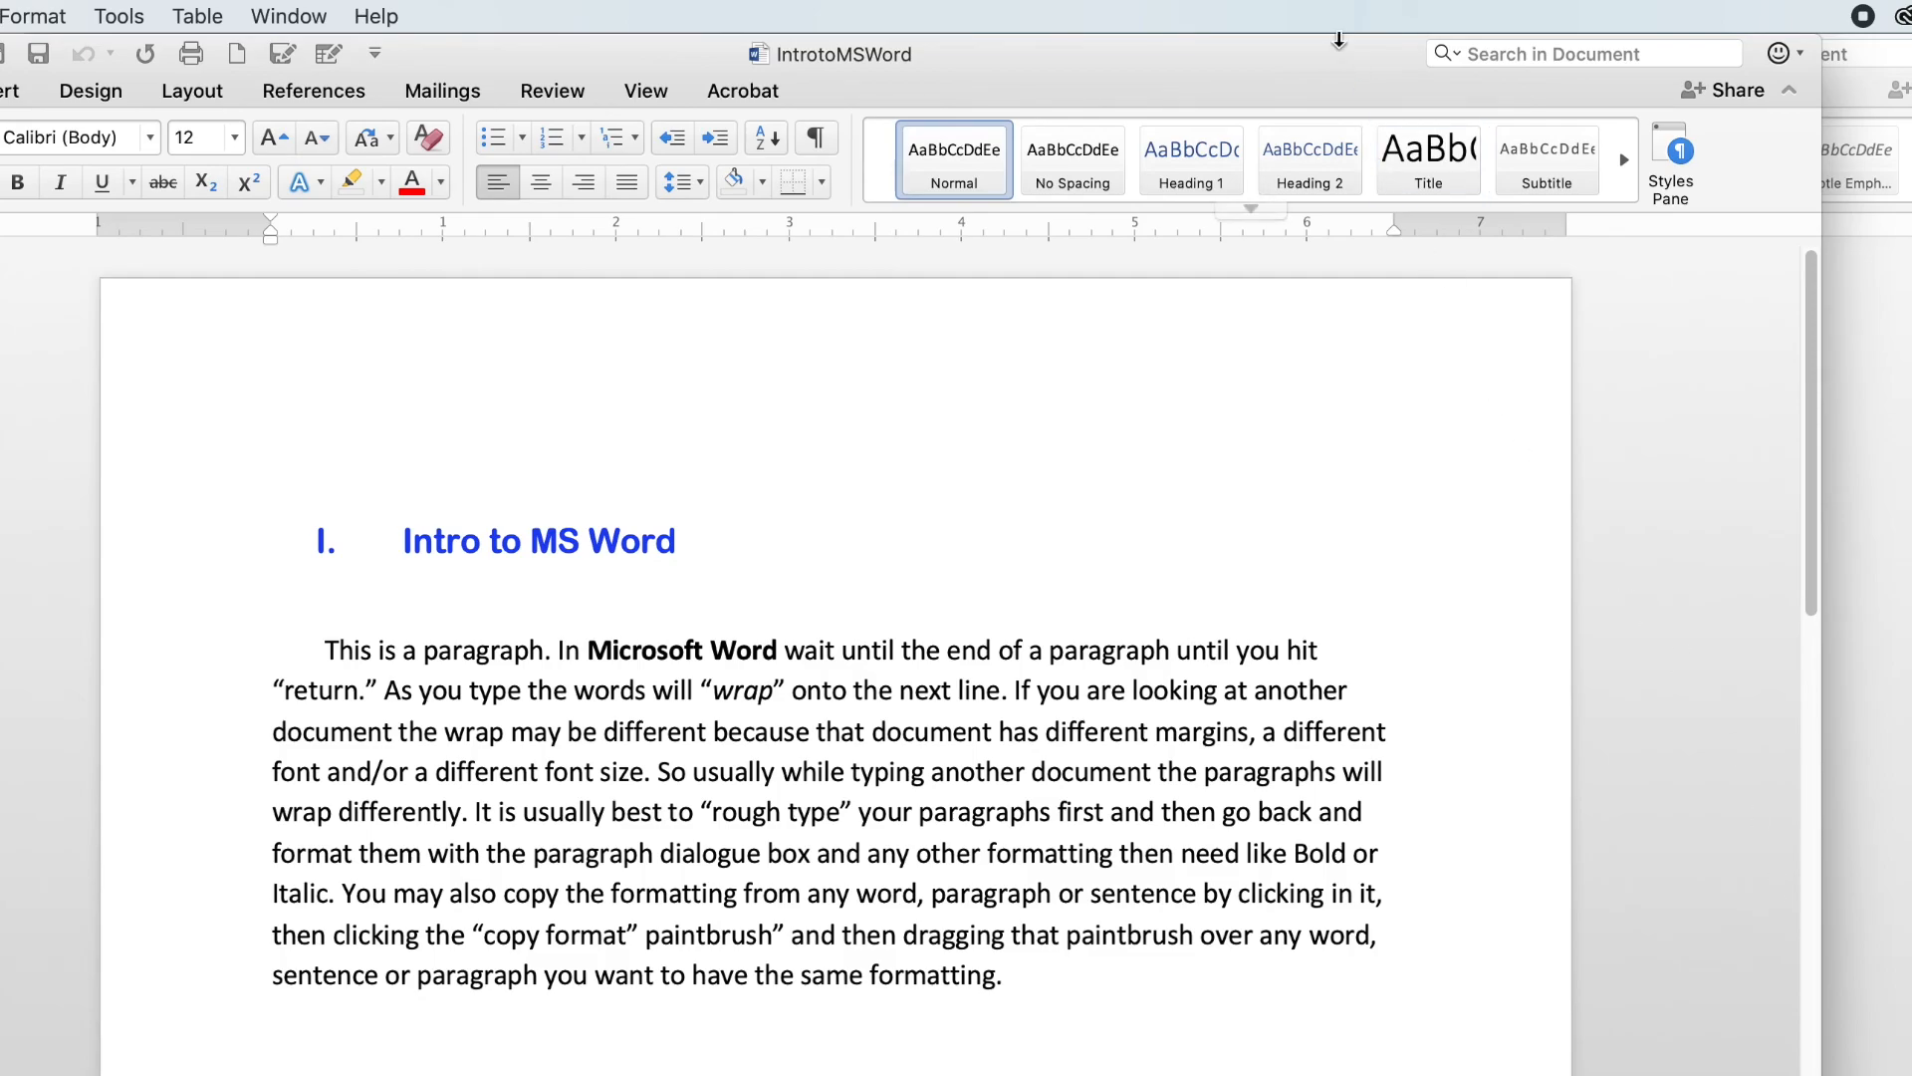
pyautogui.moveTo(1327, 63); pyautogui.dragTo(1365, 64)
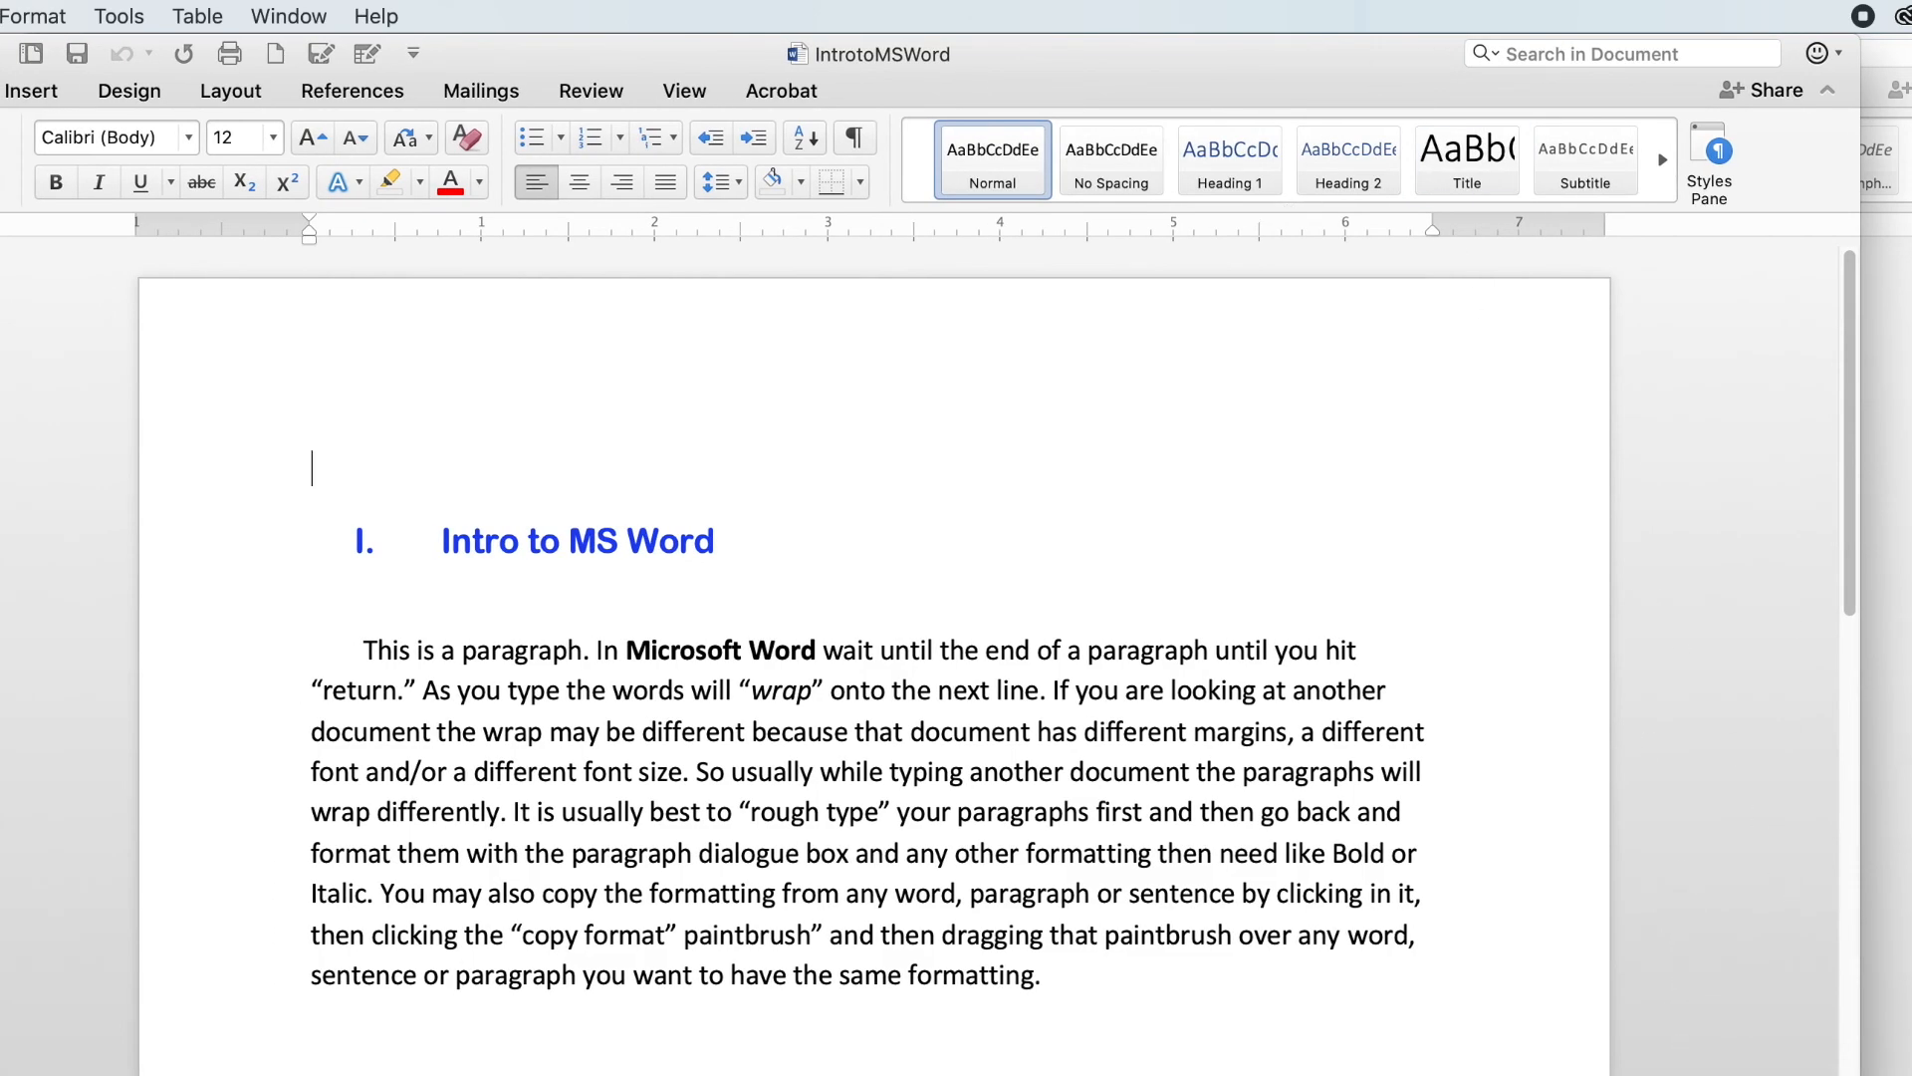
pyautogui.scroll(5, 921, 661)
pyautogui.scroll(-7, 920, 661)
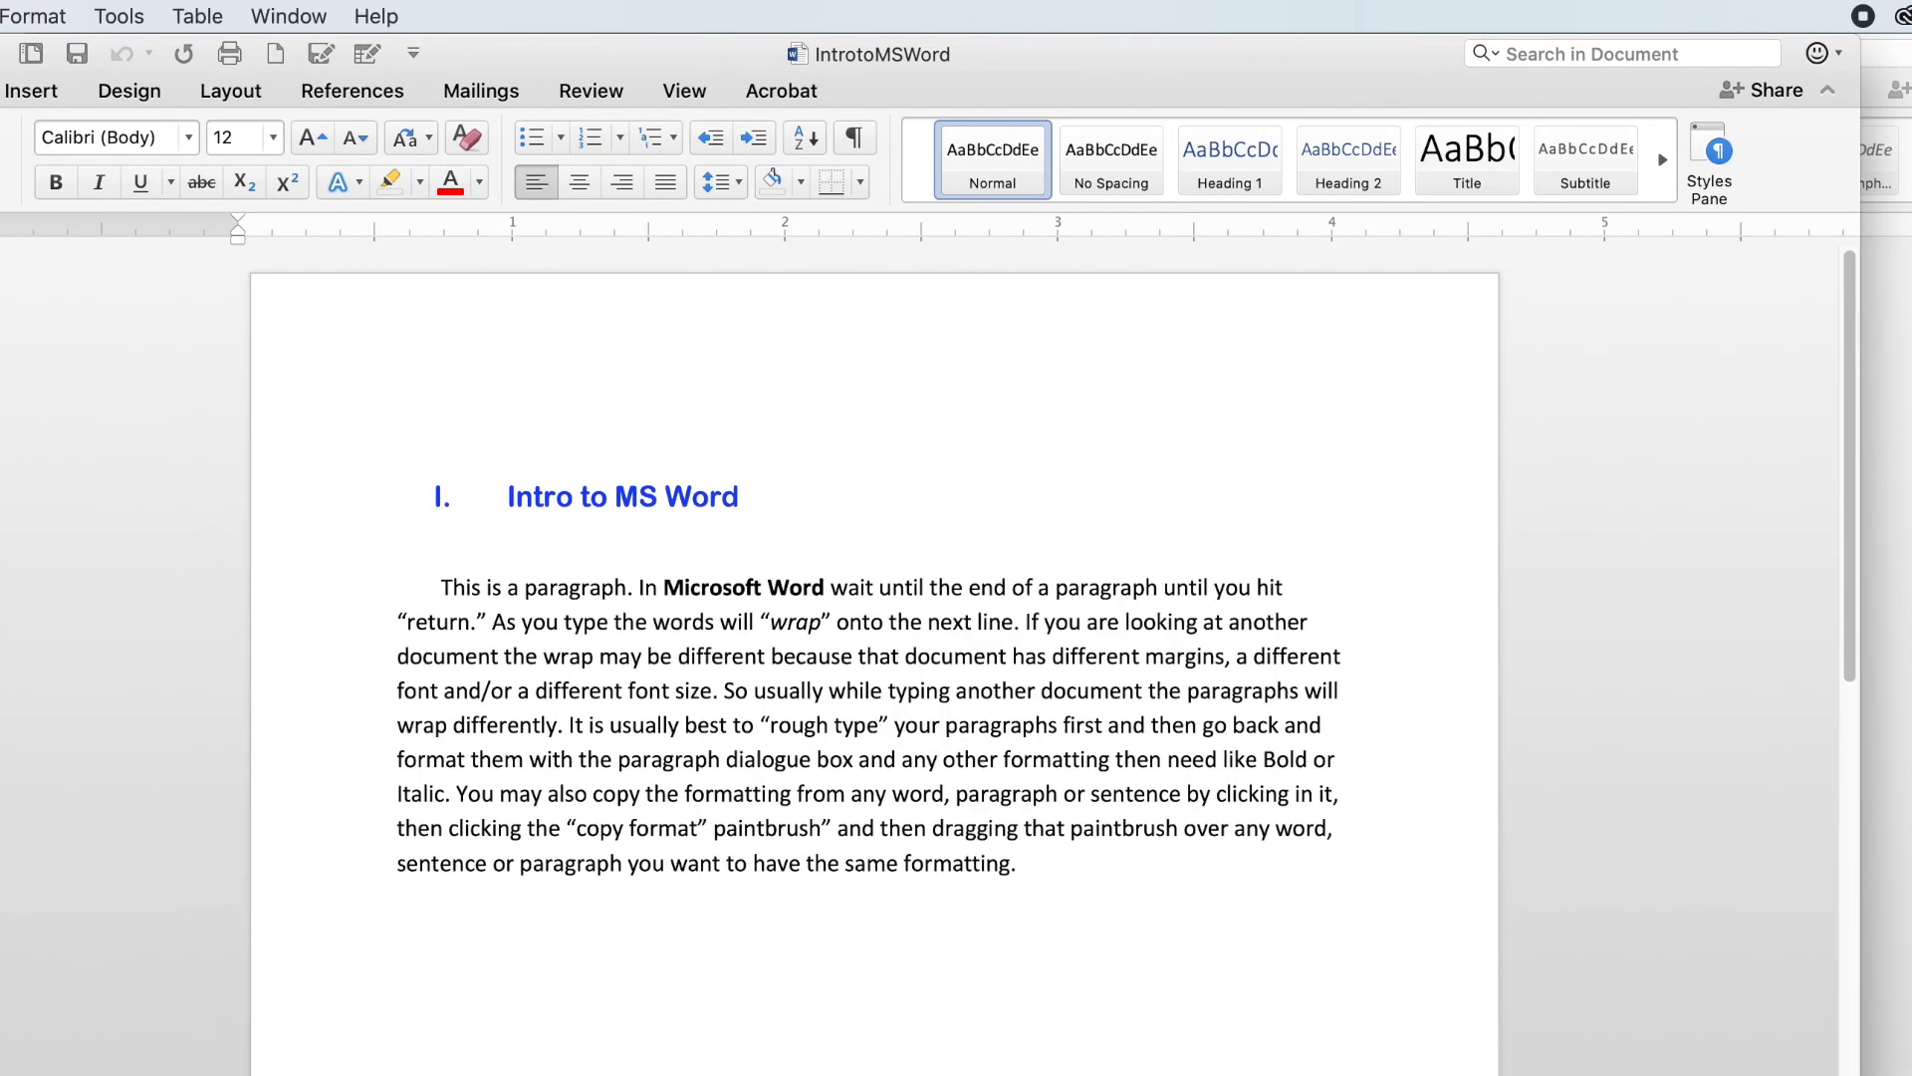
pyautogui.scroll(8, 921, 660)
pyautogui.scroll(-3, 921, 660)
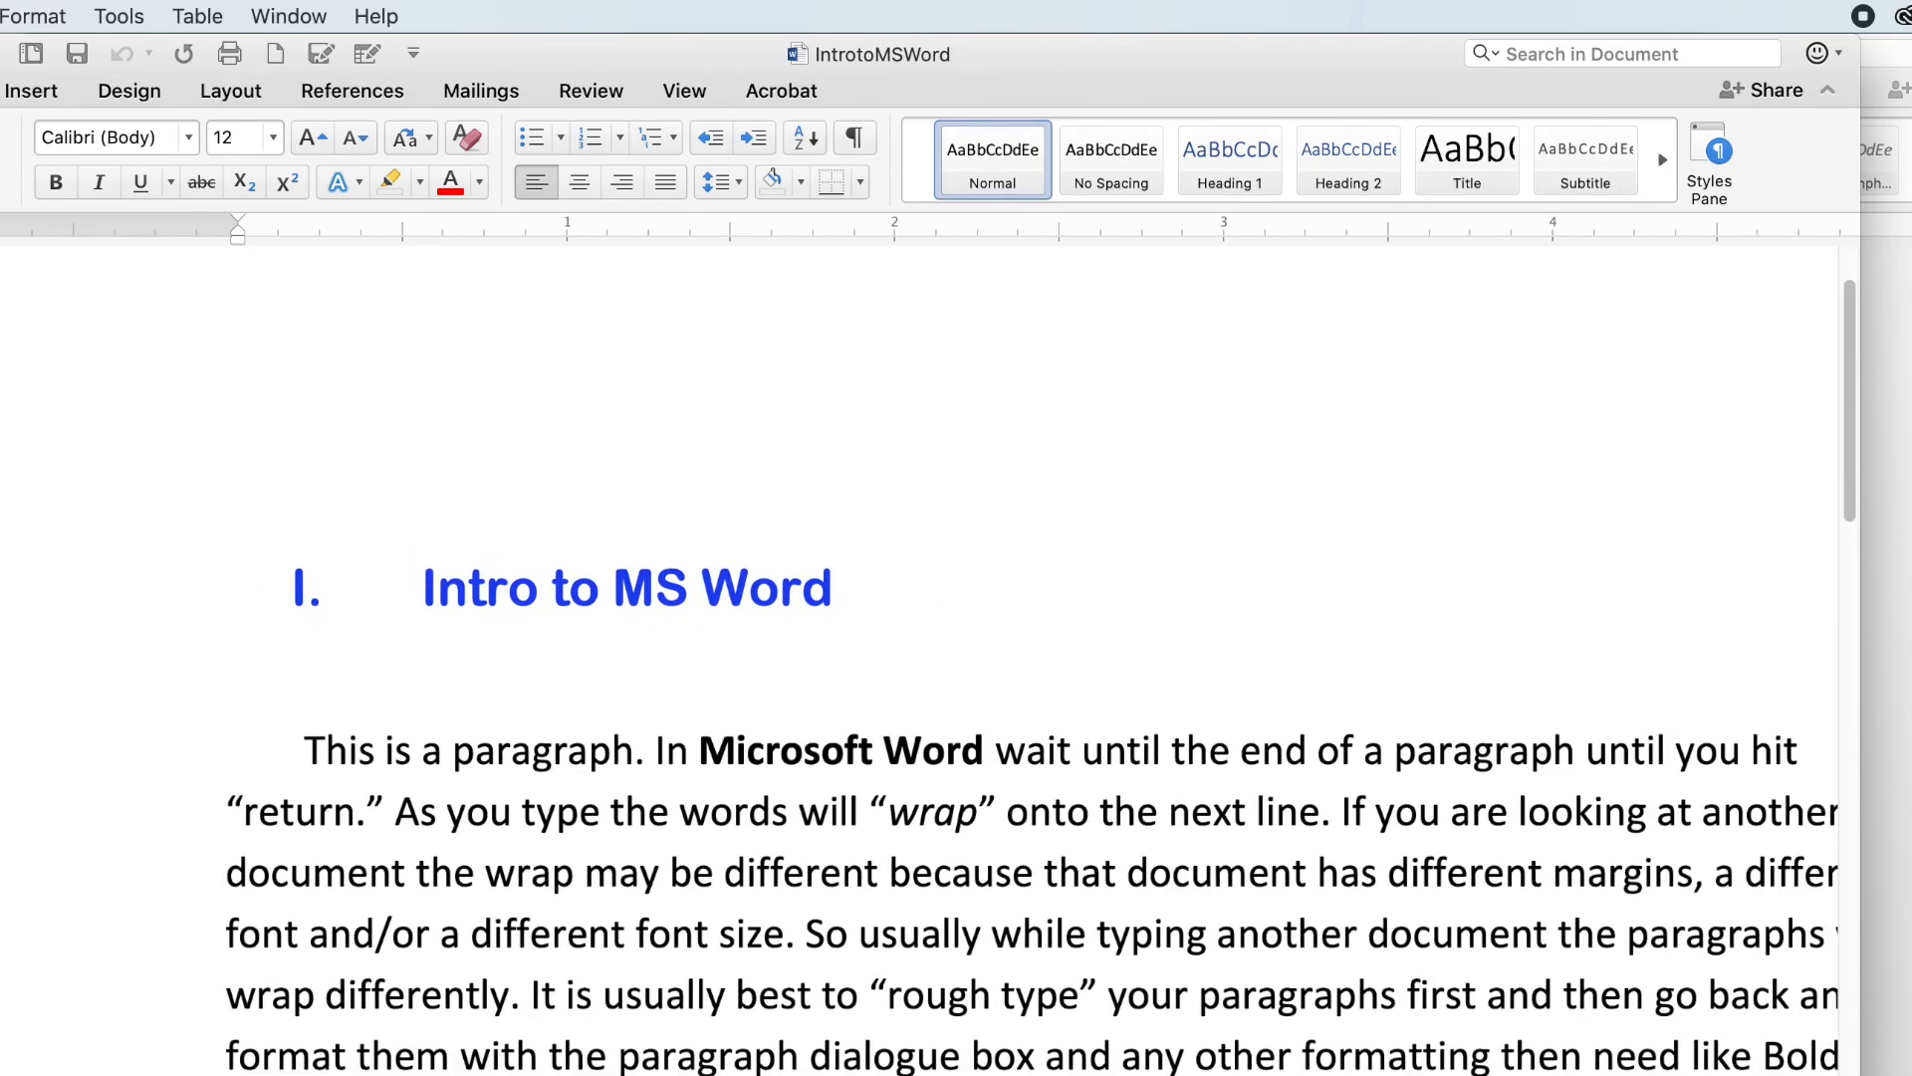
pyautogui.scroll(-5, 920, 661)
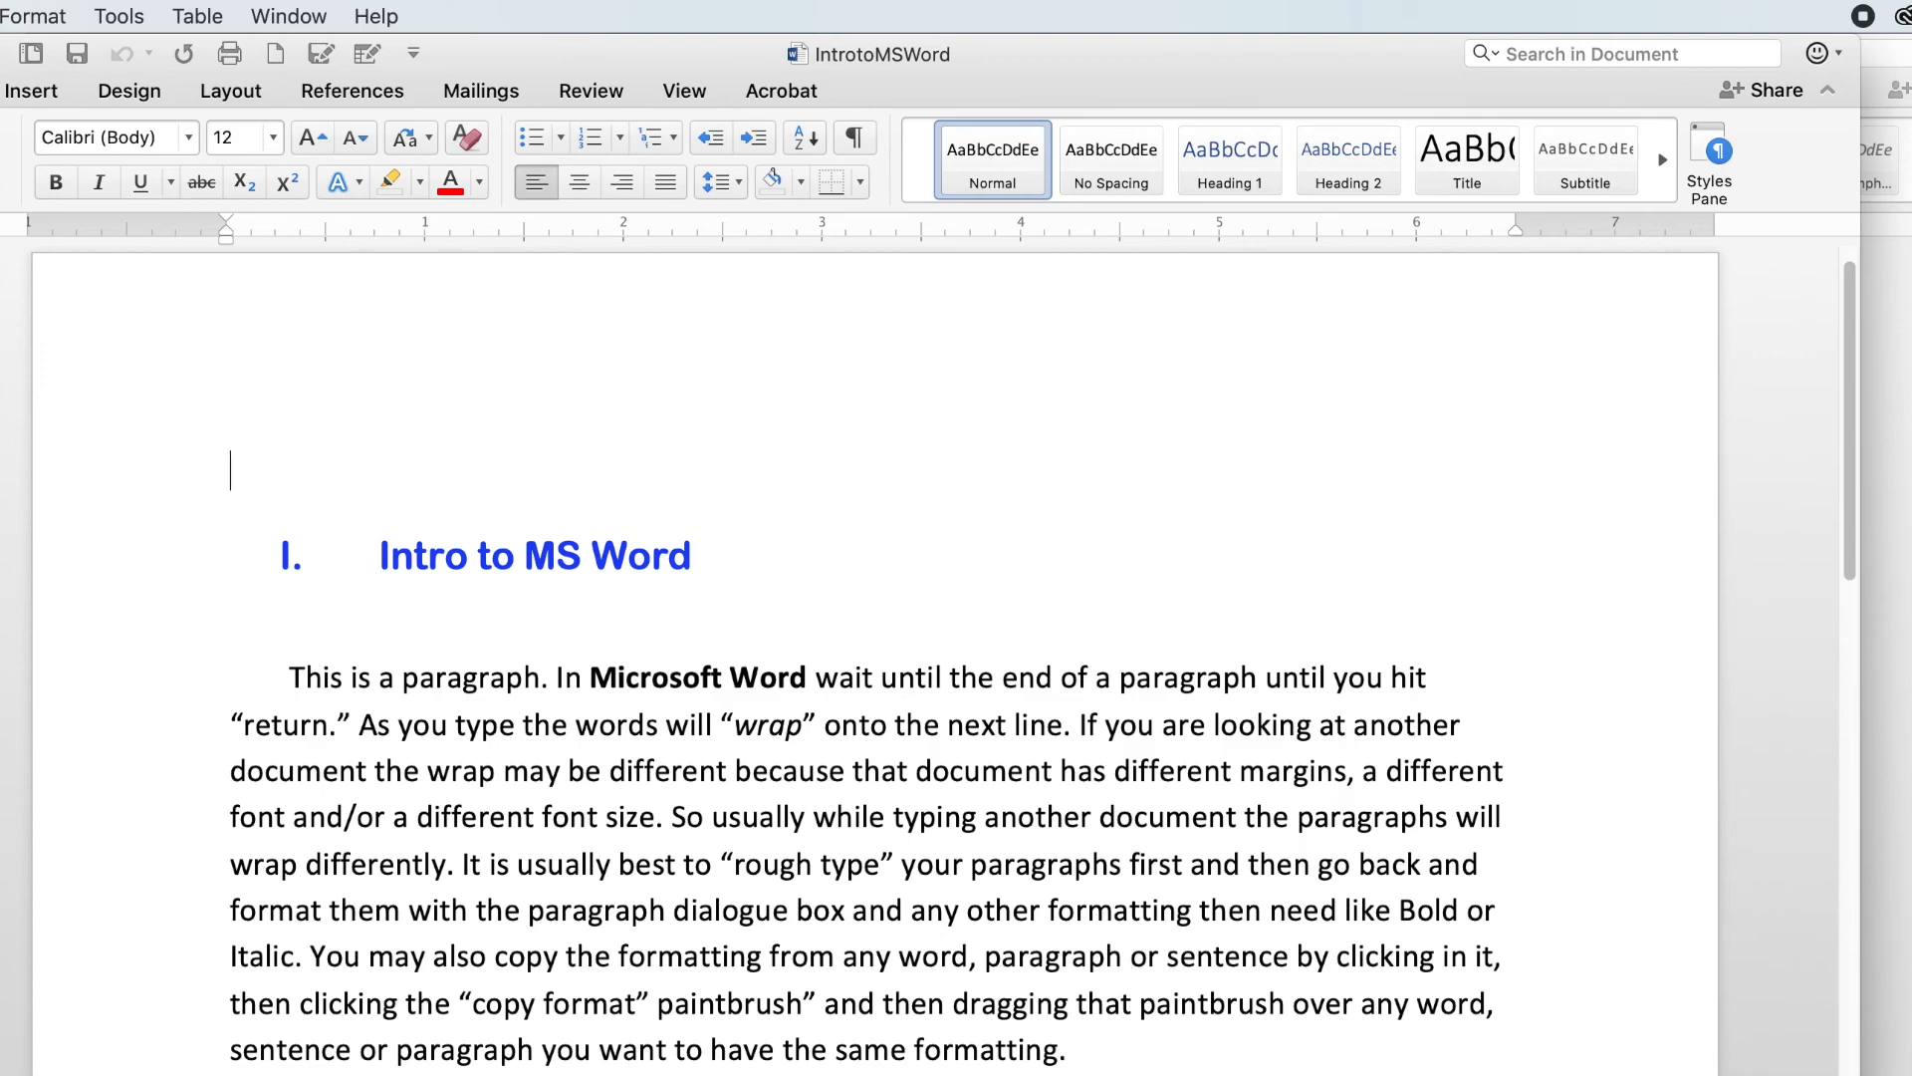
# Step: Close the open document windows
pyautogui.moveTo(1004, 84); pyautogui.dragTo(1092, 60)
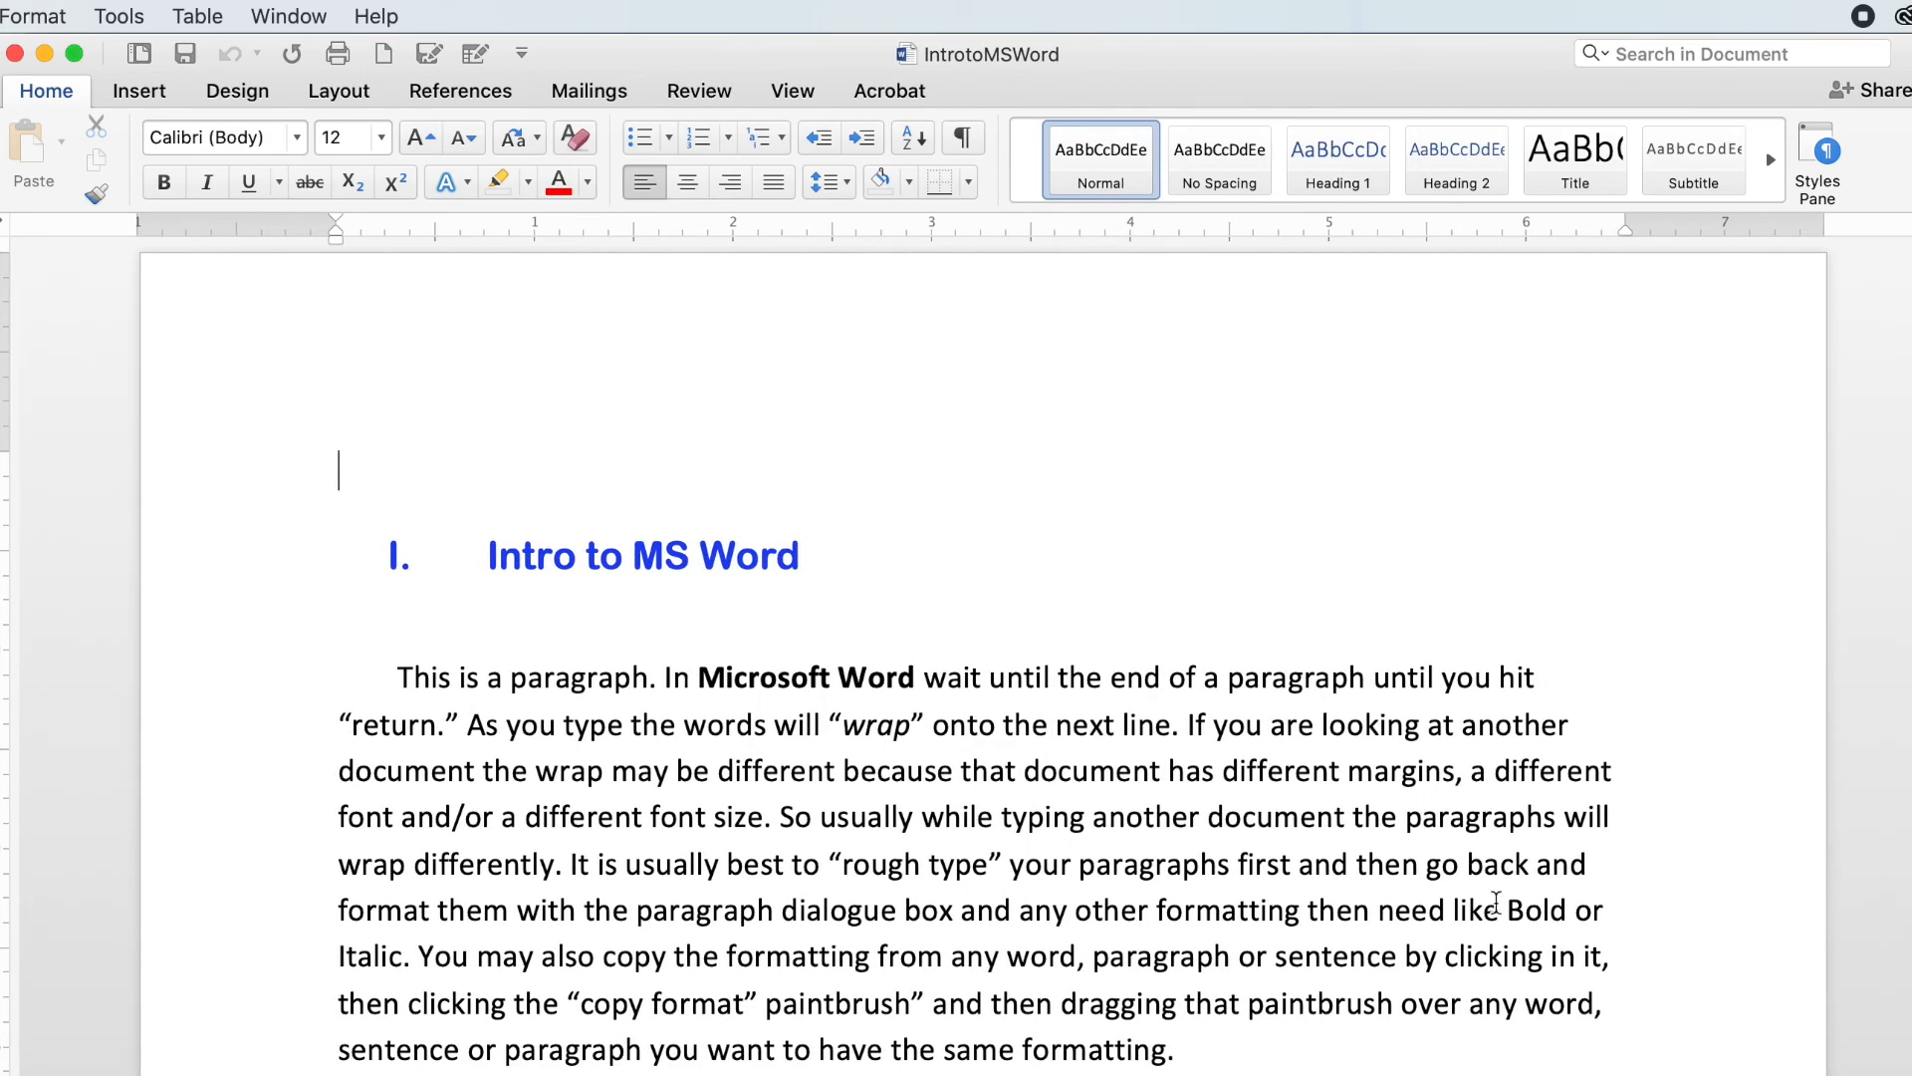
pyautogui.moveTo(1057, 70); pyautogui.dragTo(1090, 75)
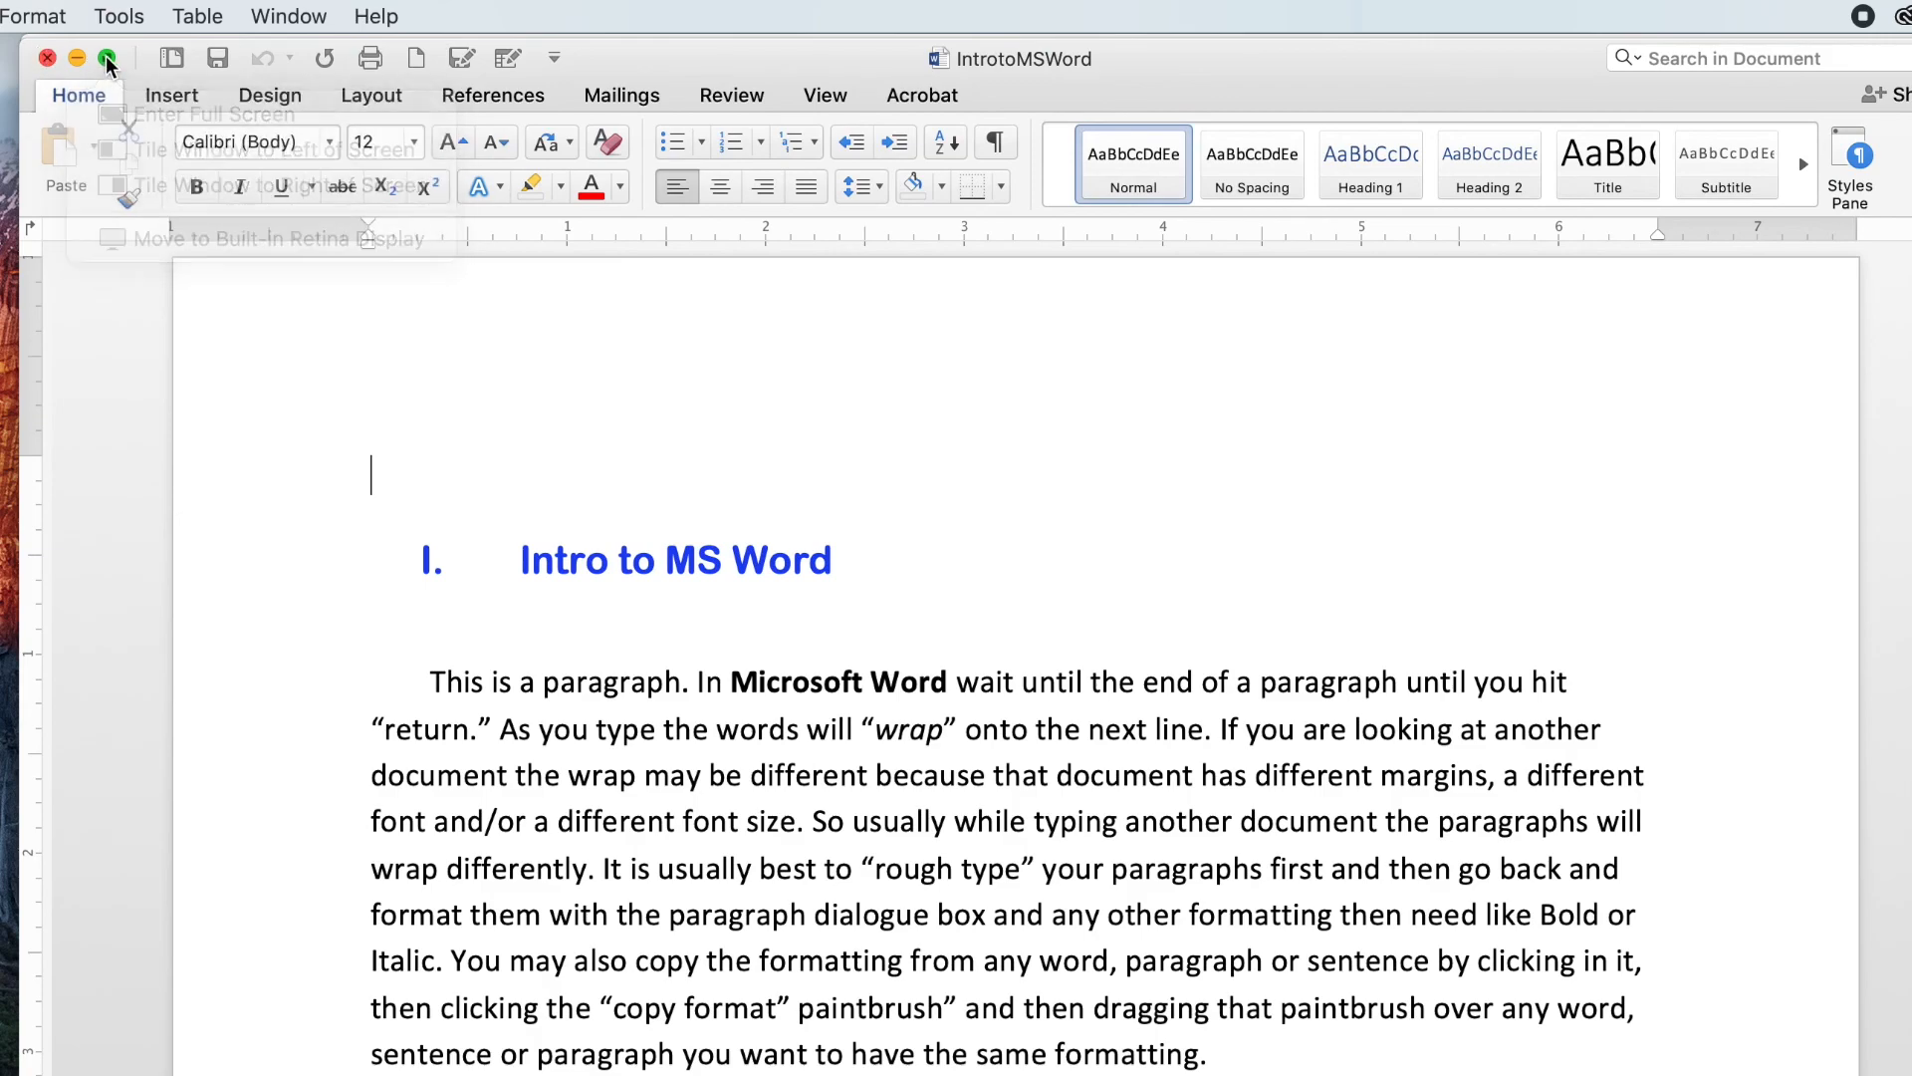
pyautogui.moveTo(106, 60)
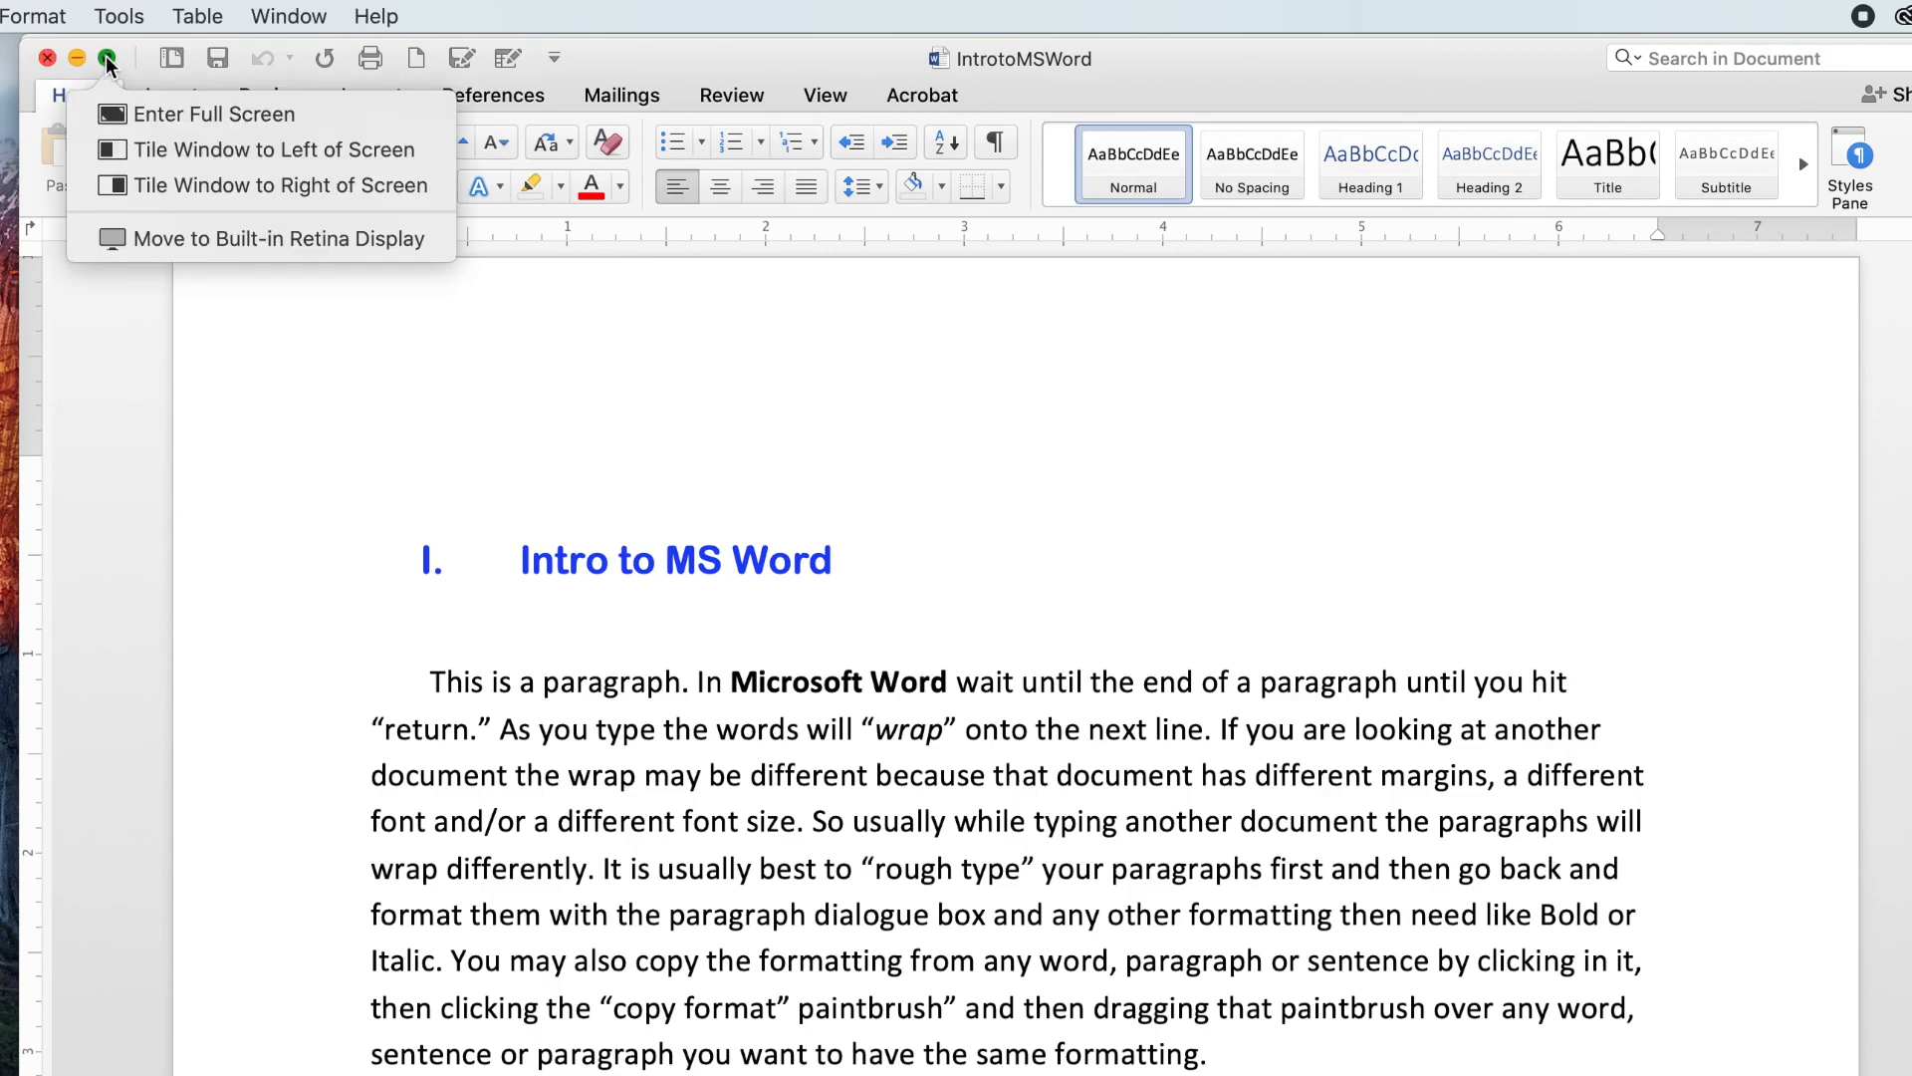
pyautogui.click(43, 58)
pyautogui.click(42, 57)
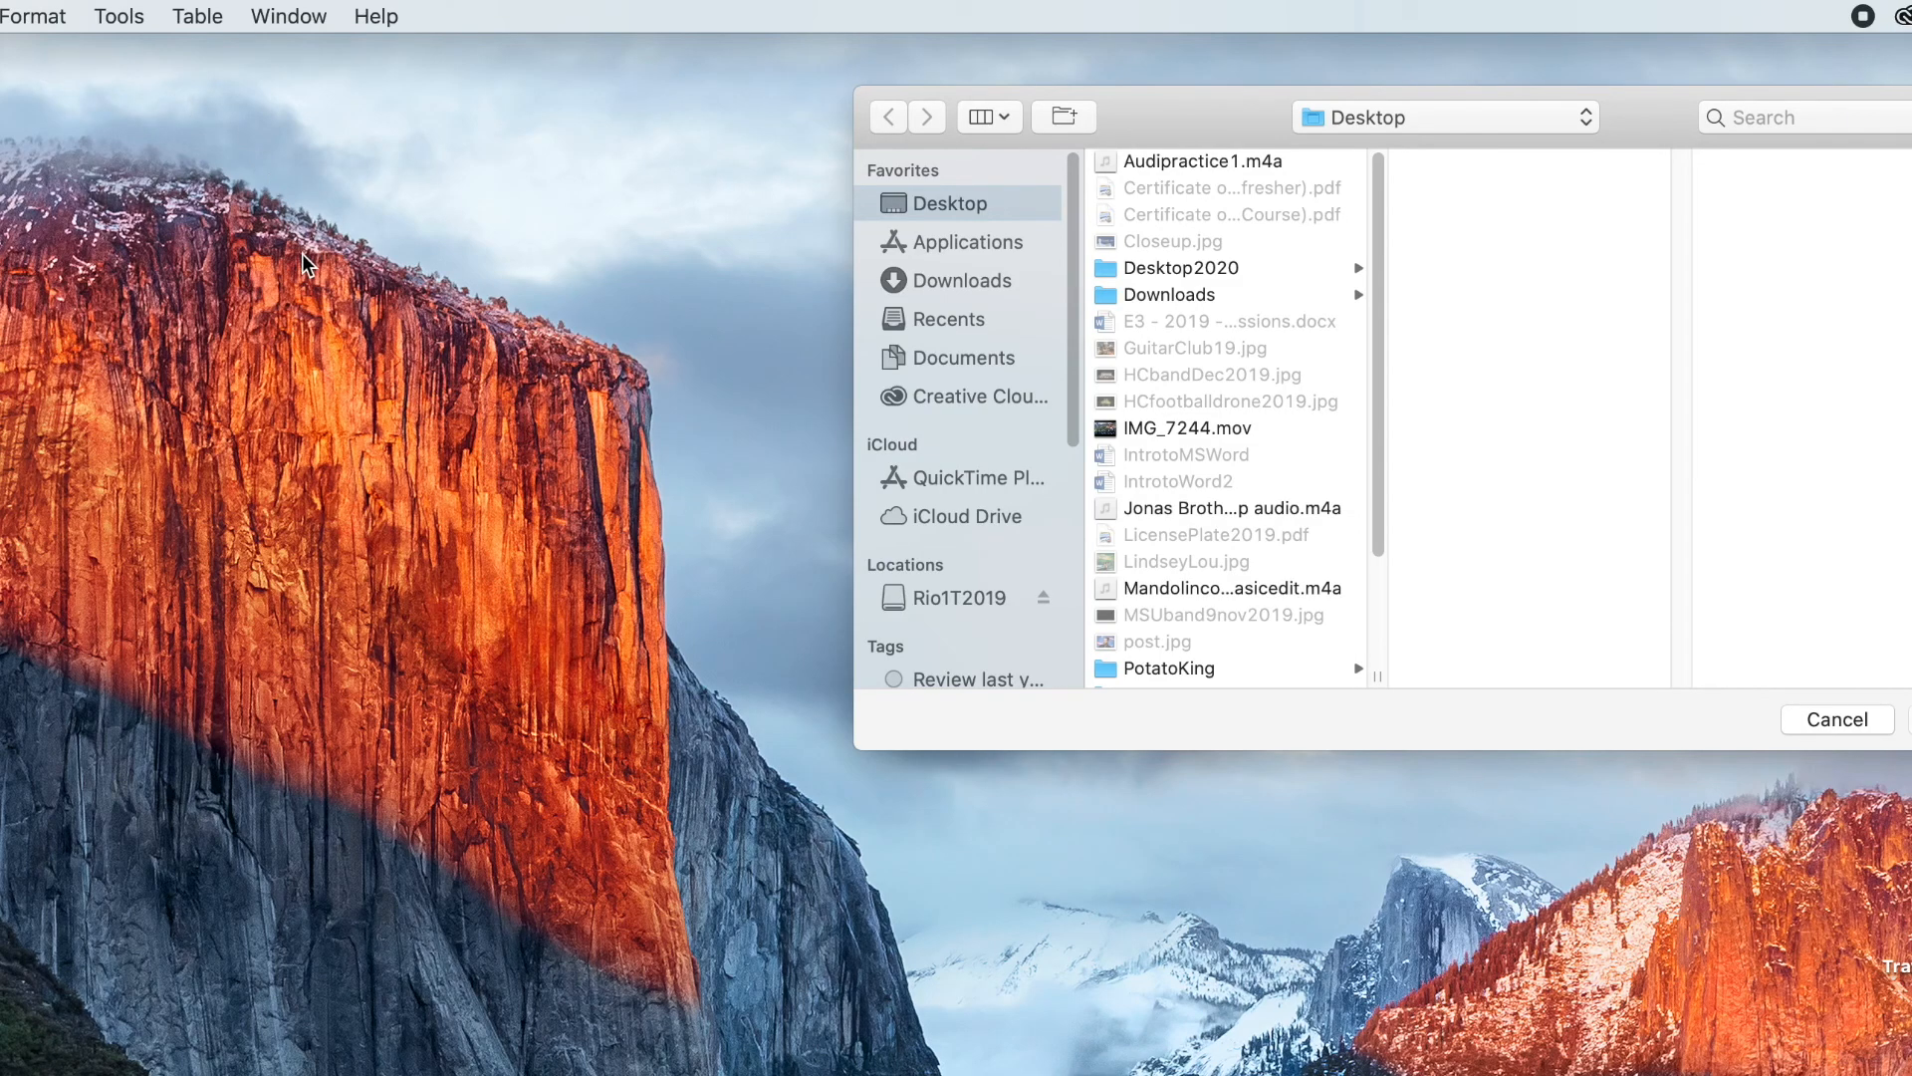
# Step: Reopen IntrotoMSWord from the recent documents and move its window into place
pyautogui.click(0, 16)
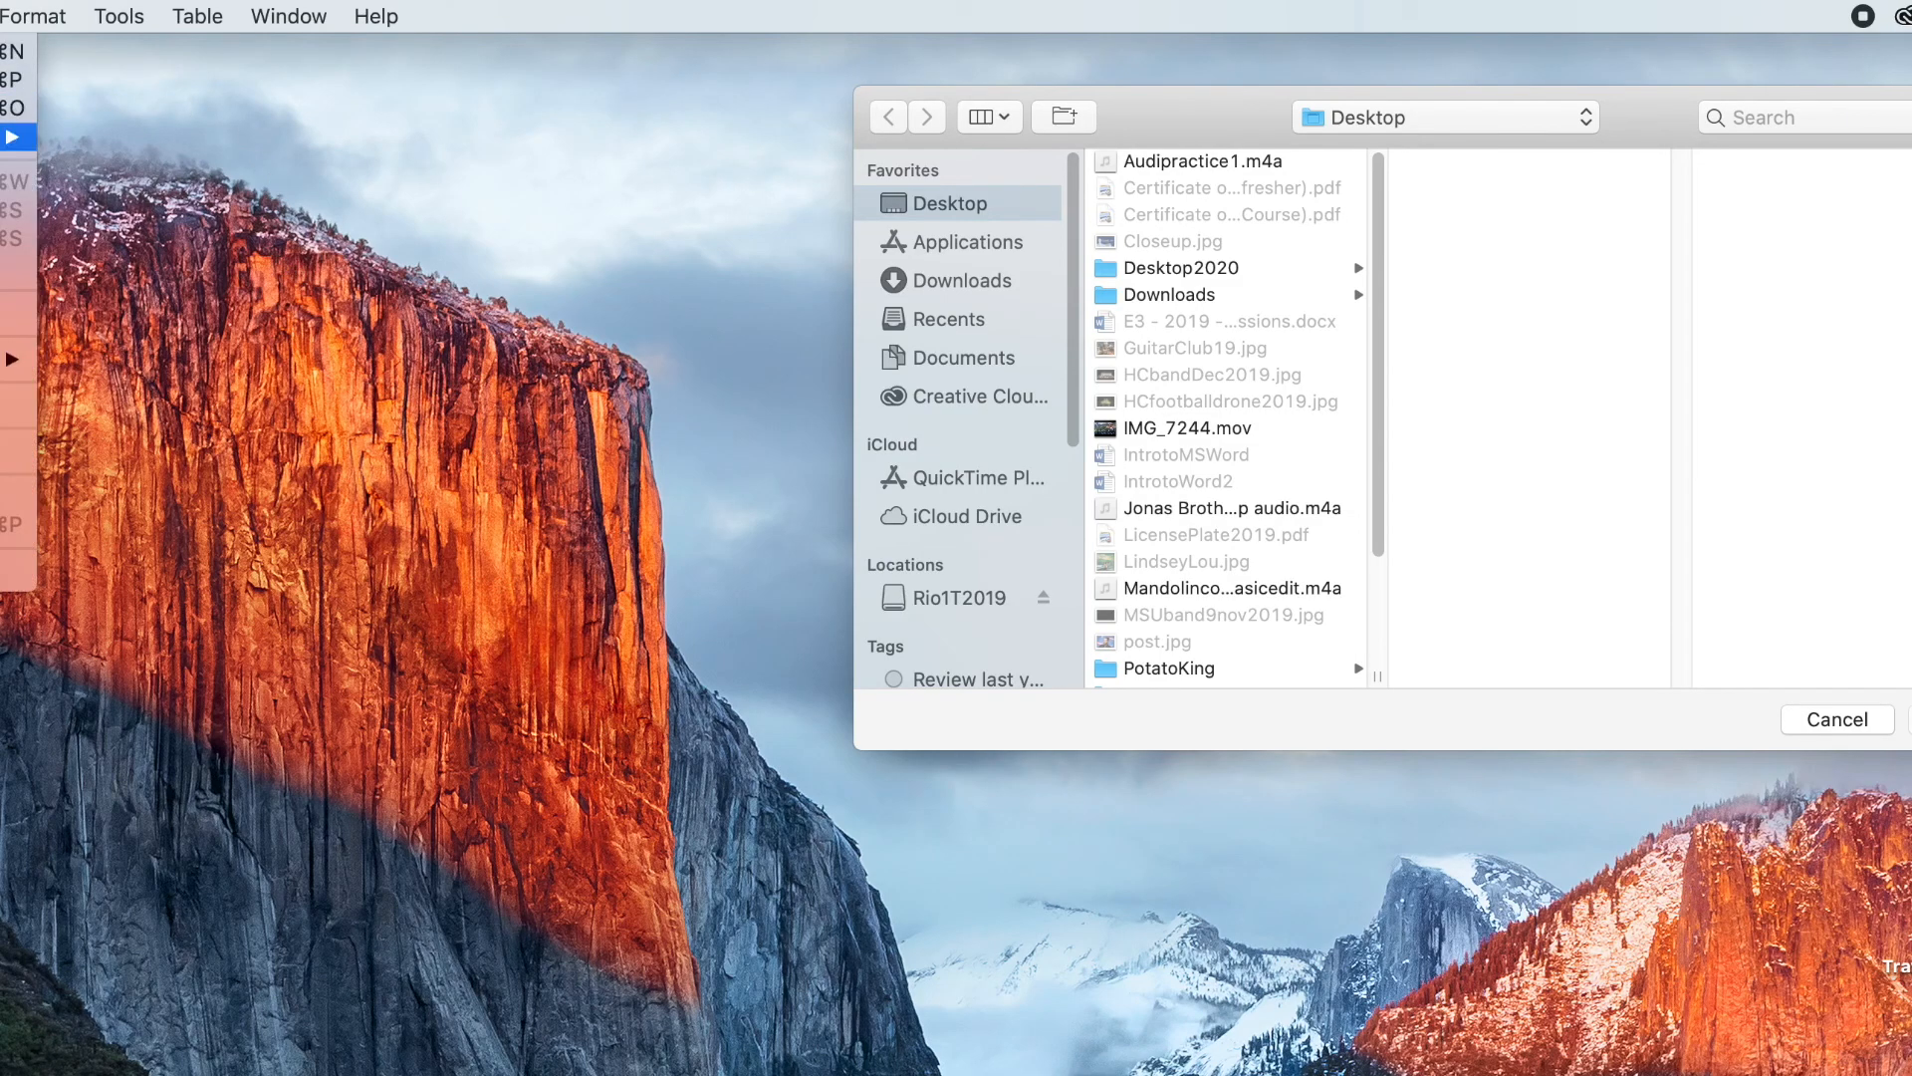
pyautogui.moveTo(20, 137)
pyautogui.click(128, 140)
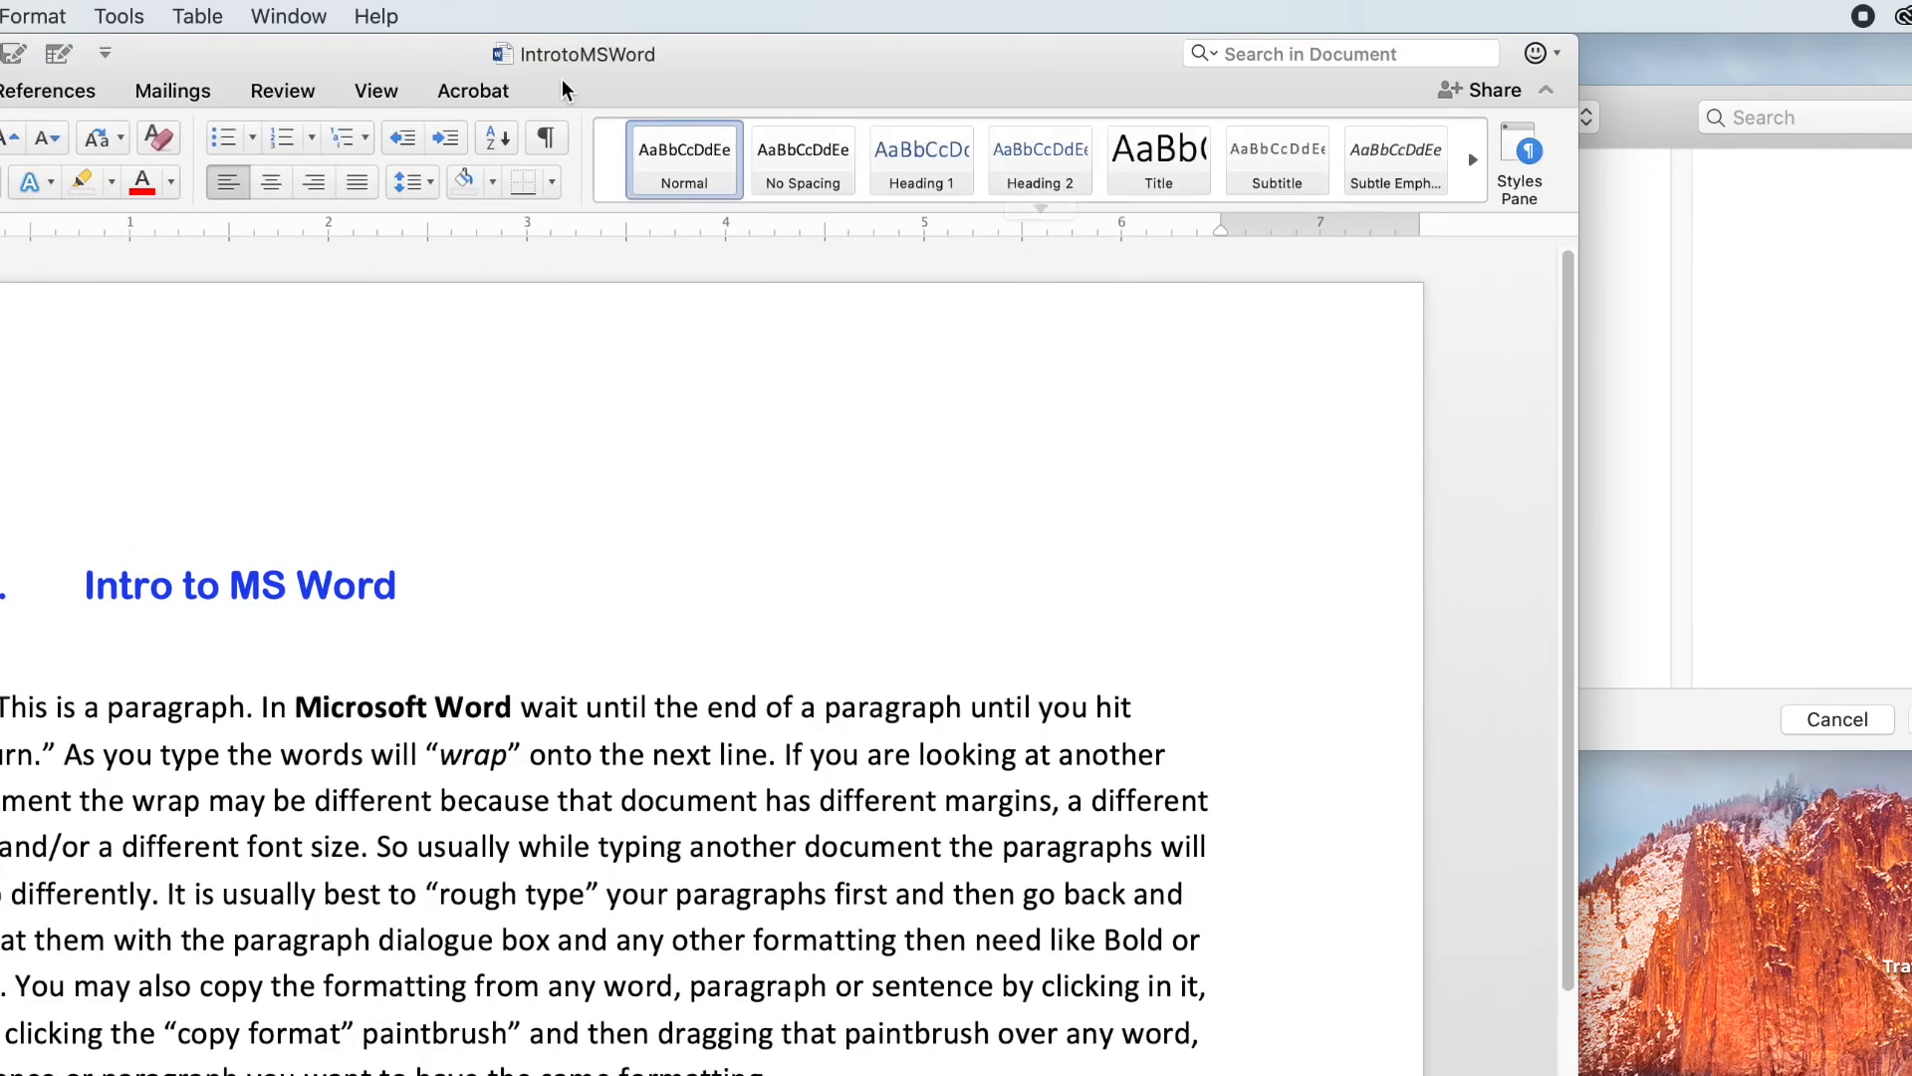
pyautogui.moveTo(662, 62); pyautogui.dragTo(1036, 10)
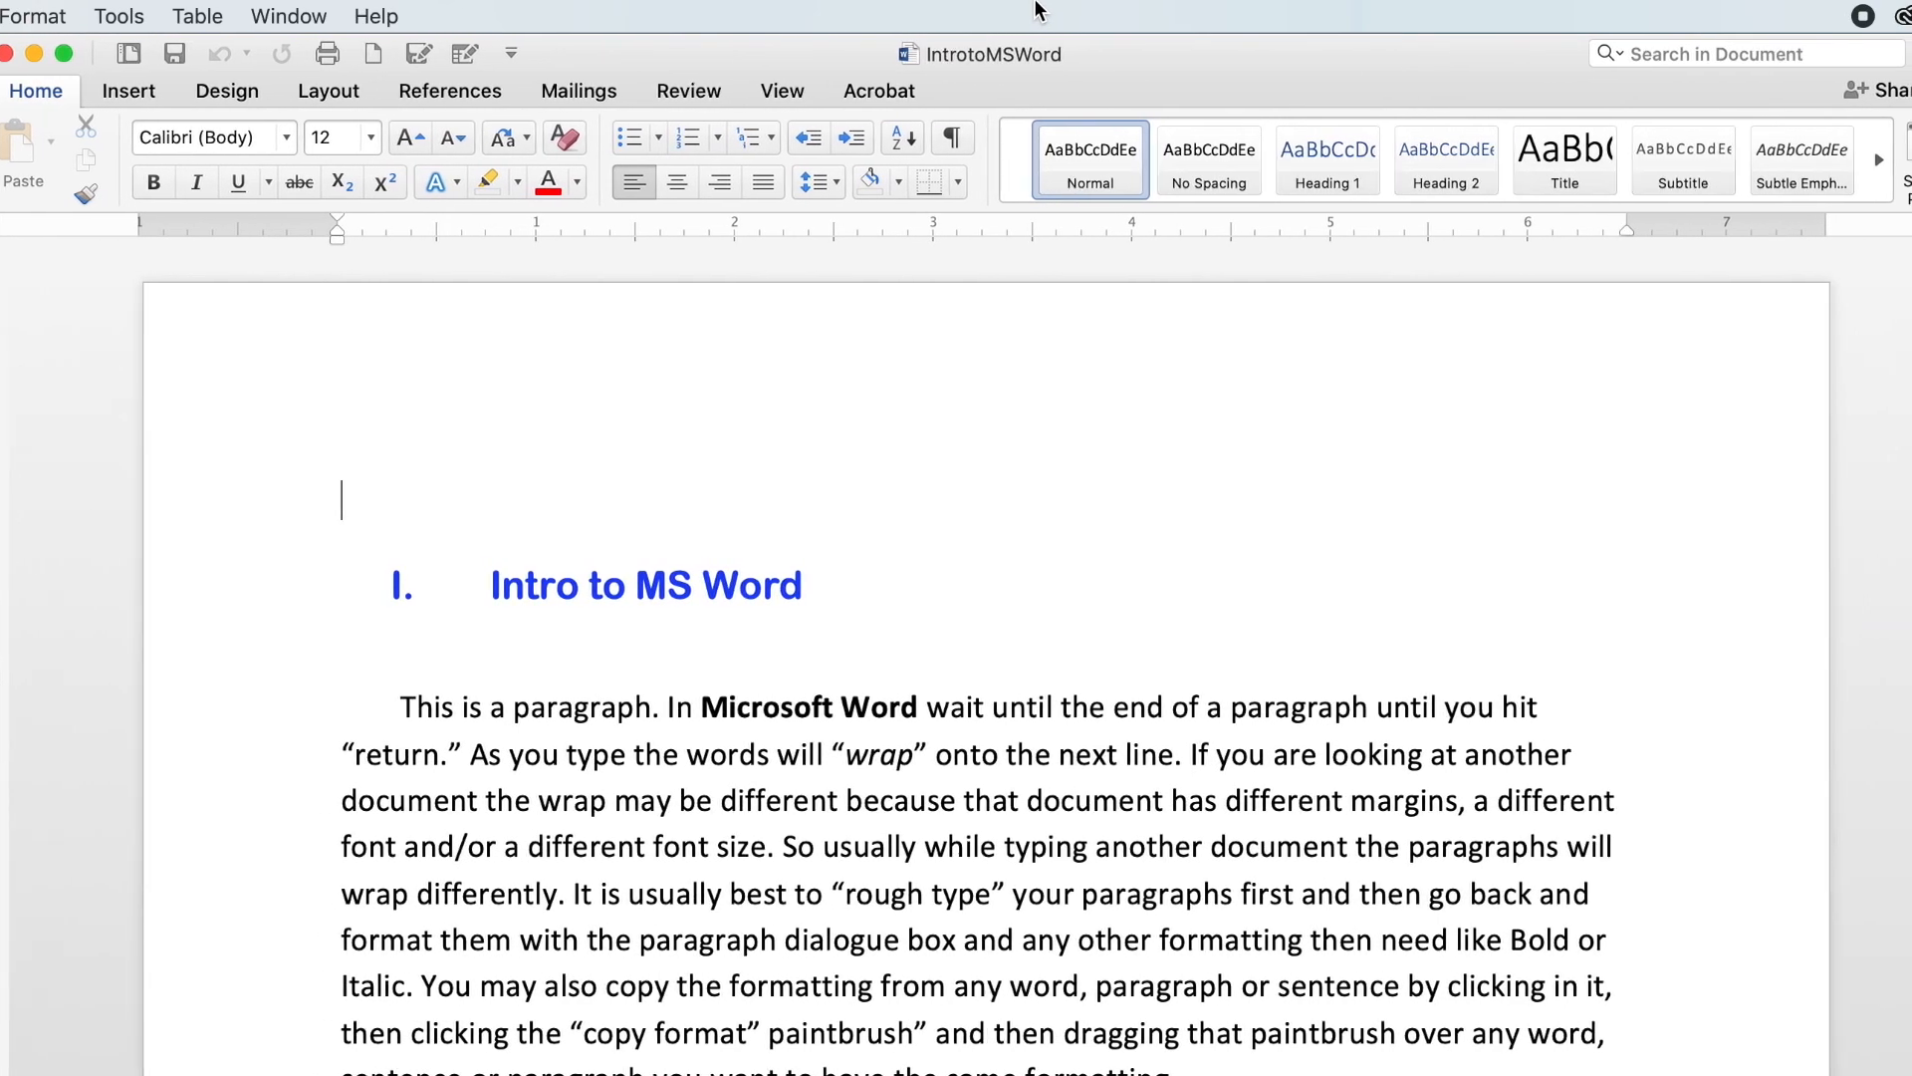